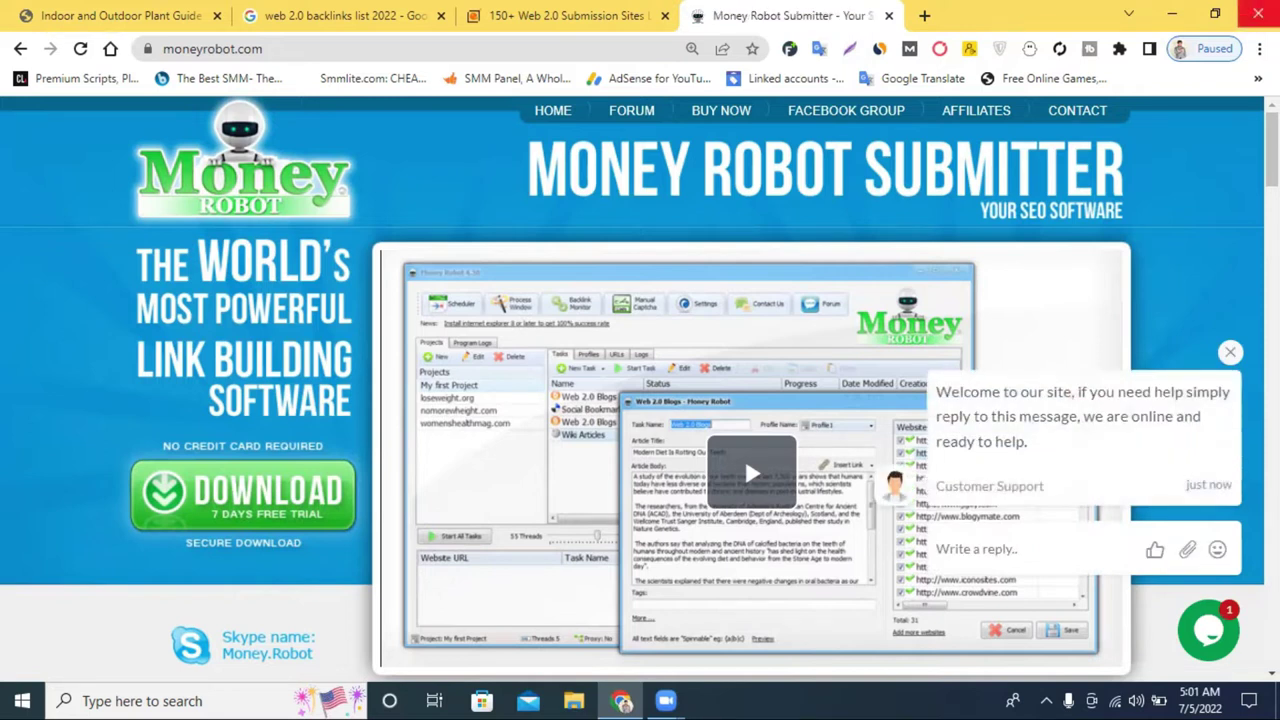
# Step: Look over the Money Robot Submitter page, dismiss its support chat message and close the page
pyautogui.scroll(-3, 300, 260)
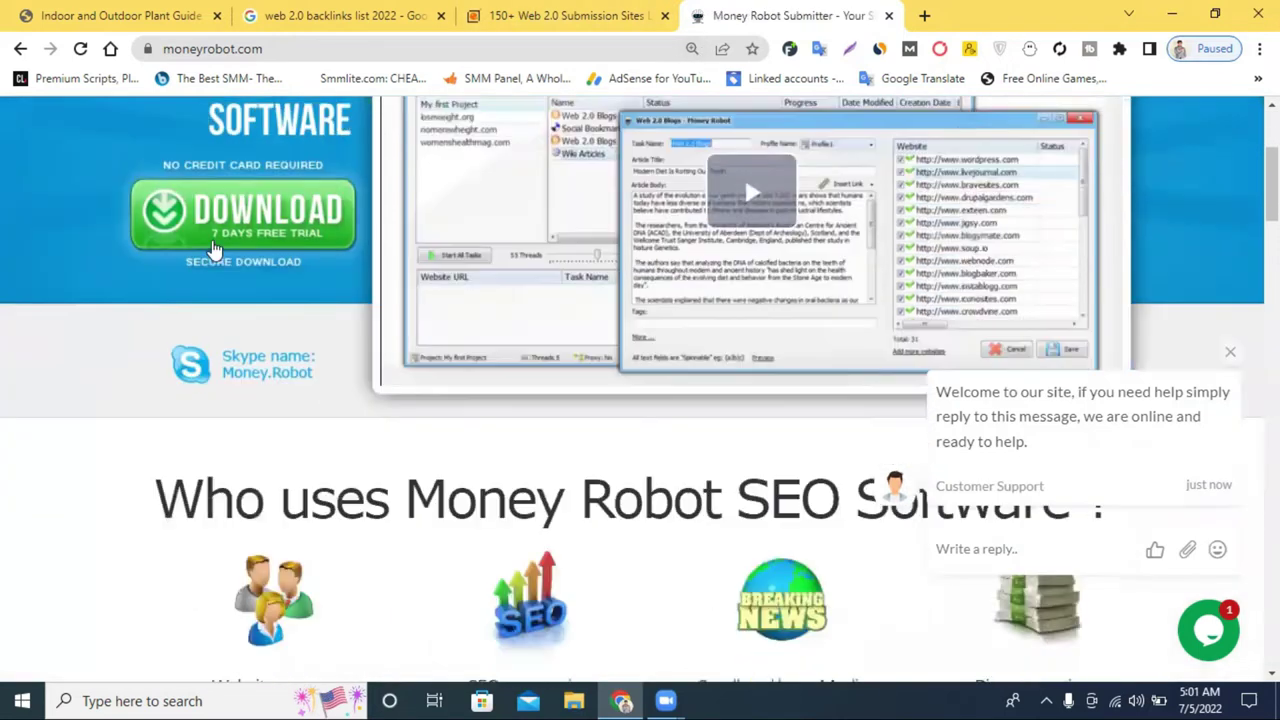
pyautogui.scroll(1, 309, 263)
pyautogui.scroll(2, 308, 262)
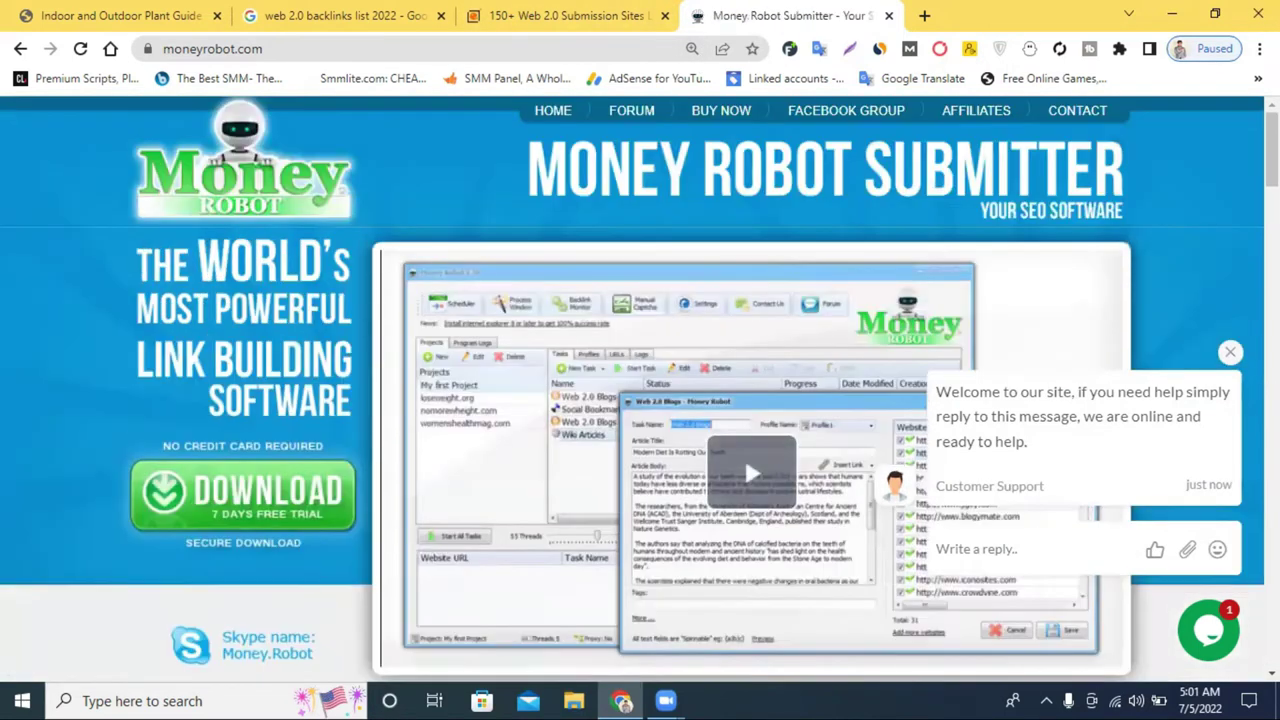
pyautogui.click(1232, 353)
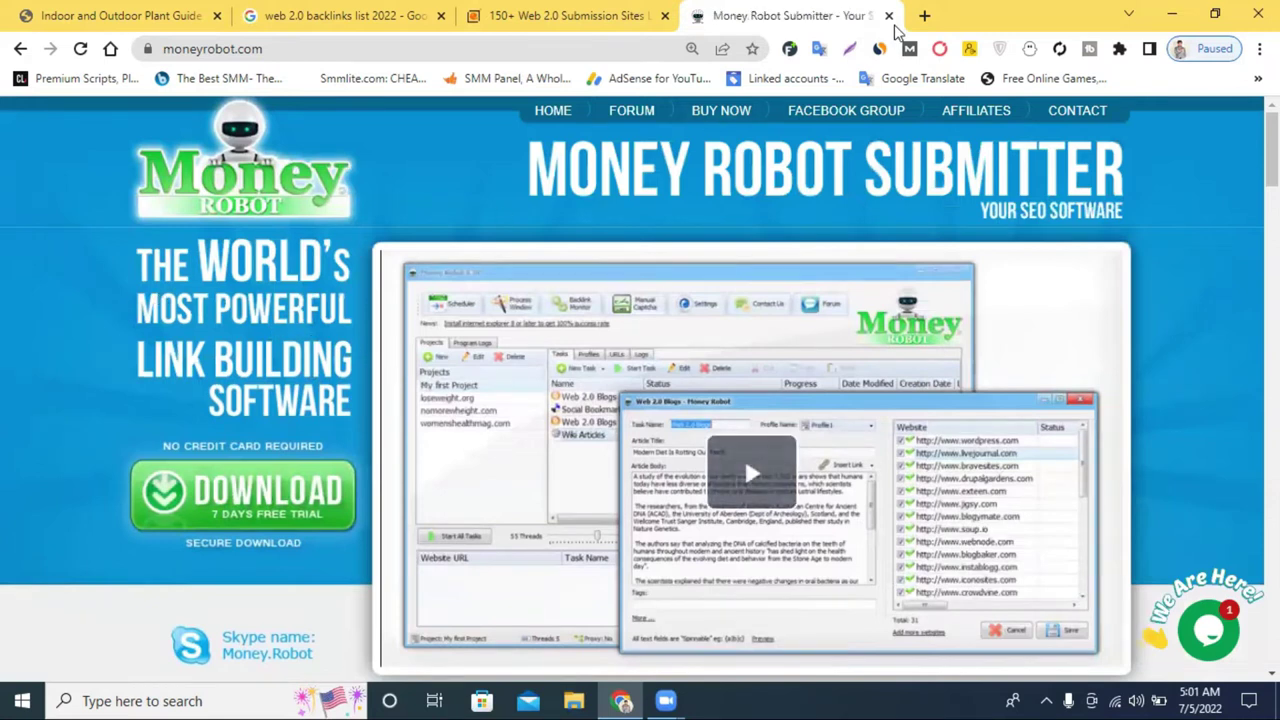
pyautogui.hotkey('ctrl', 'Tab')
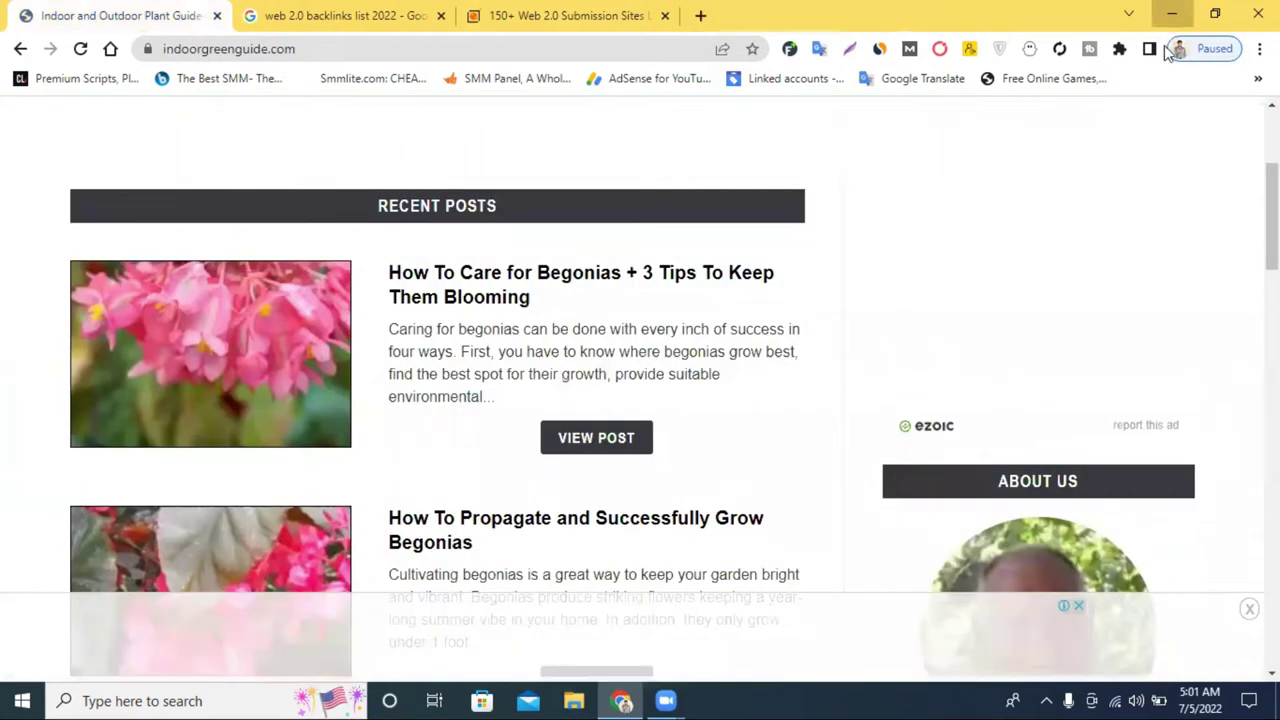
# Step: Minimize the browser, launch Money Robot Submitter from the desktop and pause its running Social Bookmarking task
pyautogui.click(1172, 14)
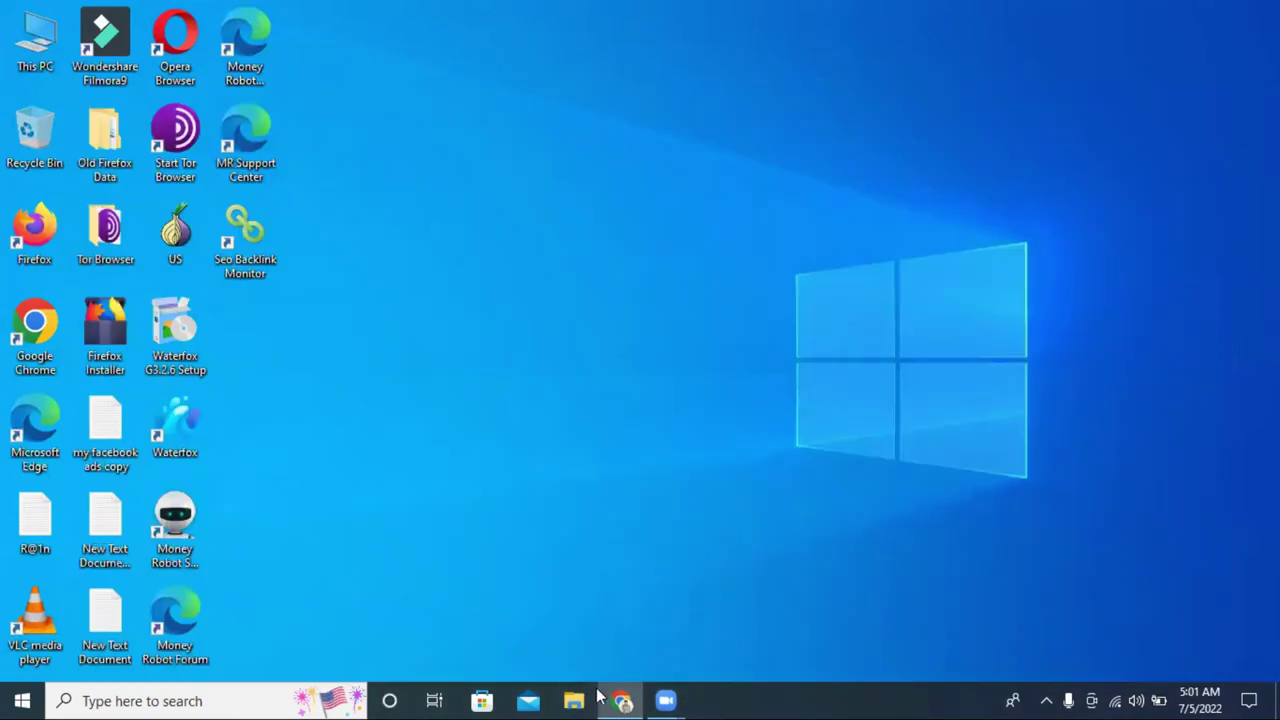
pyautogui.moveTo(605, 697)
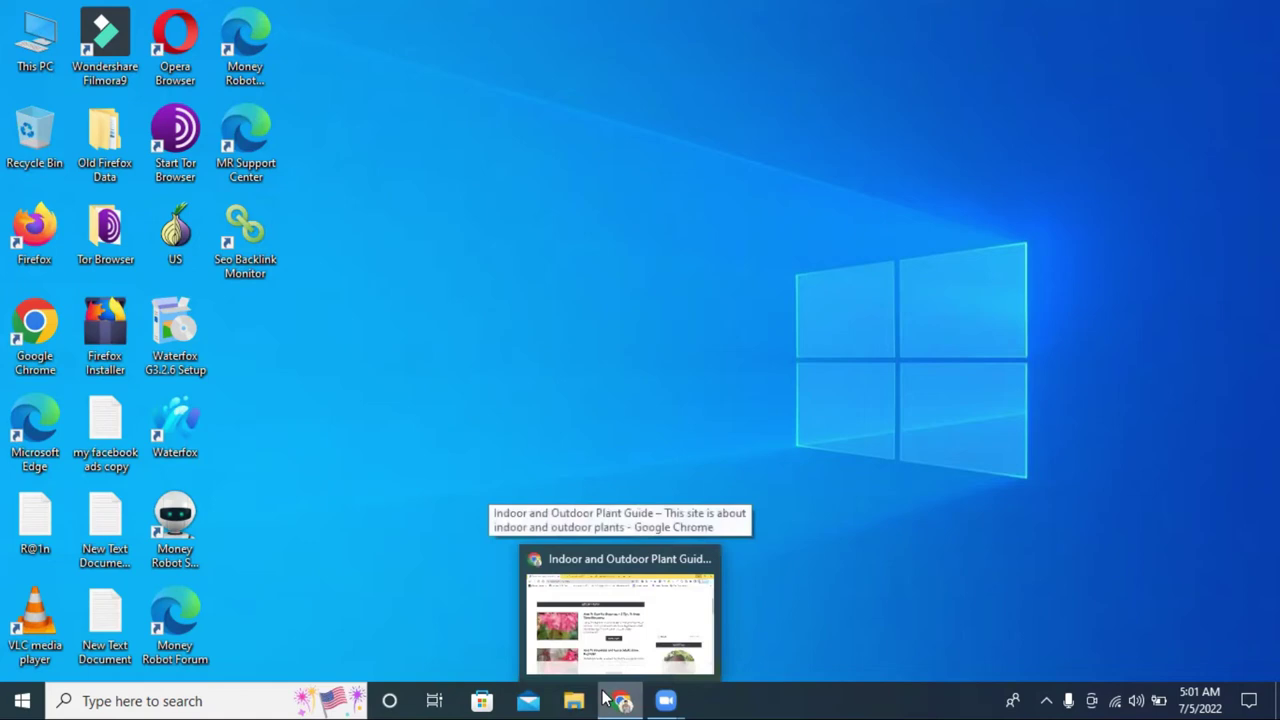
pyautogui.click(182, 528)
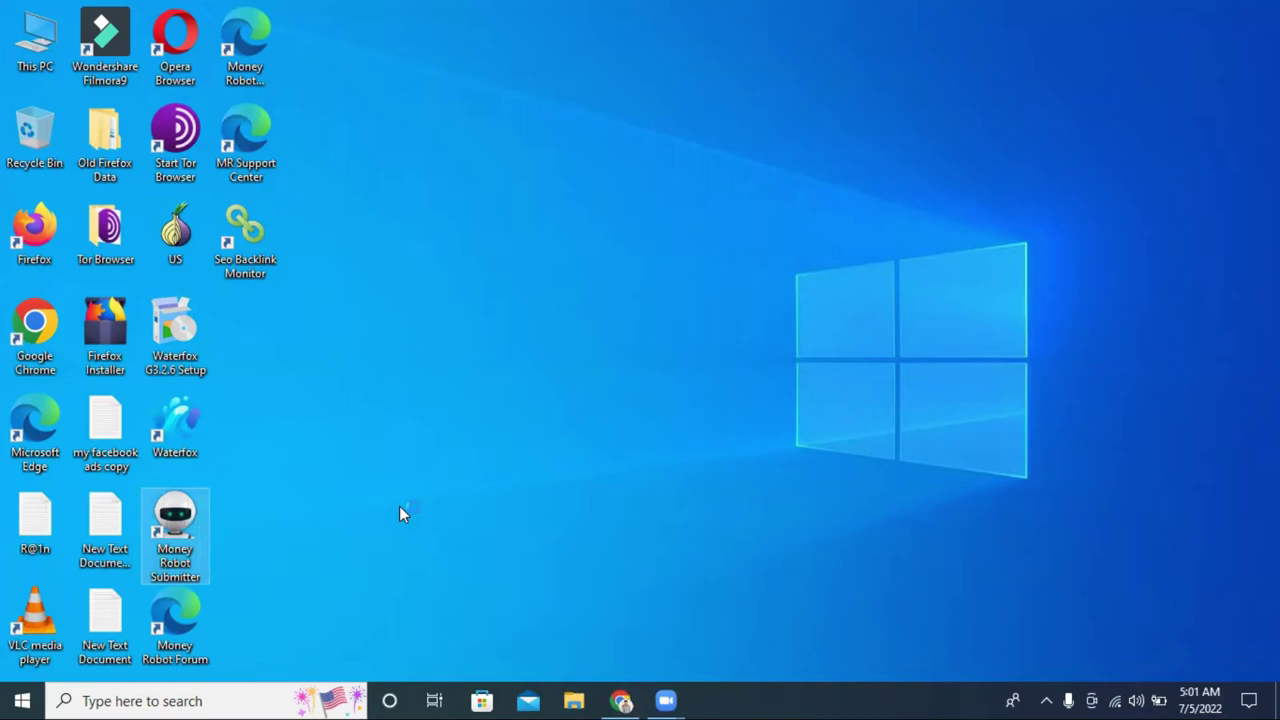
pyautogui.doubleClick(191, 526)
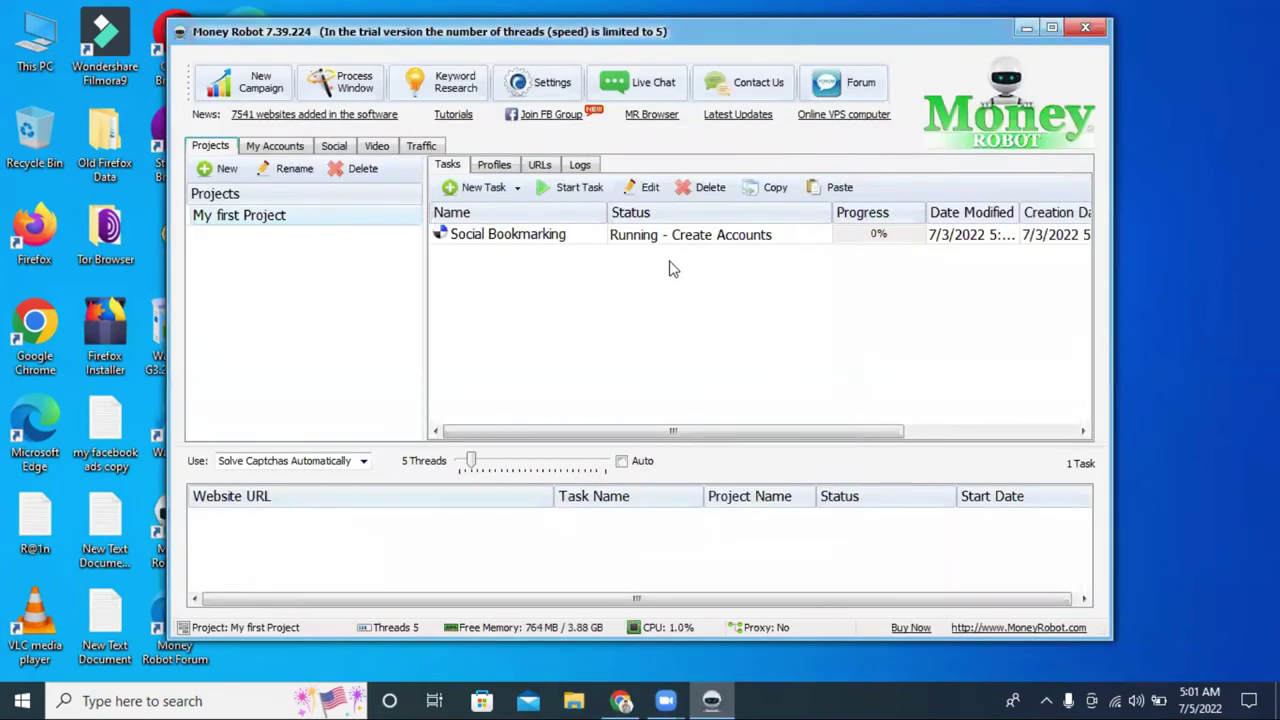
pyautogui.click(546, 240)
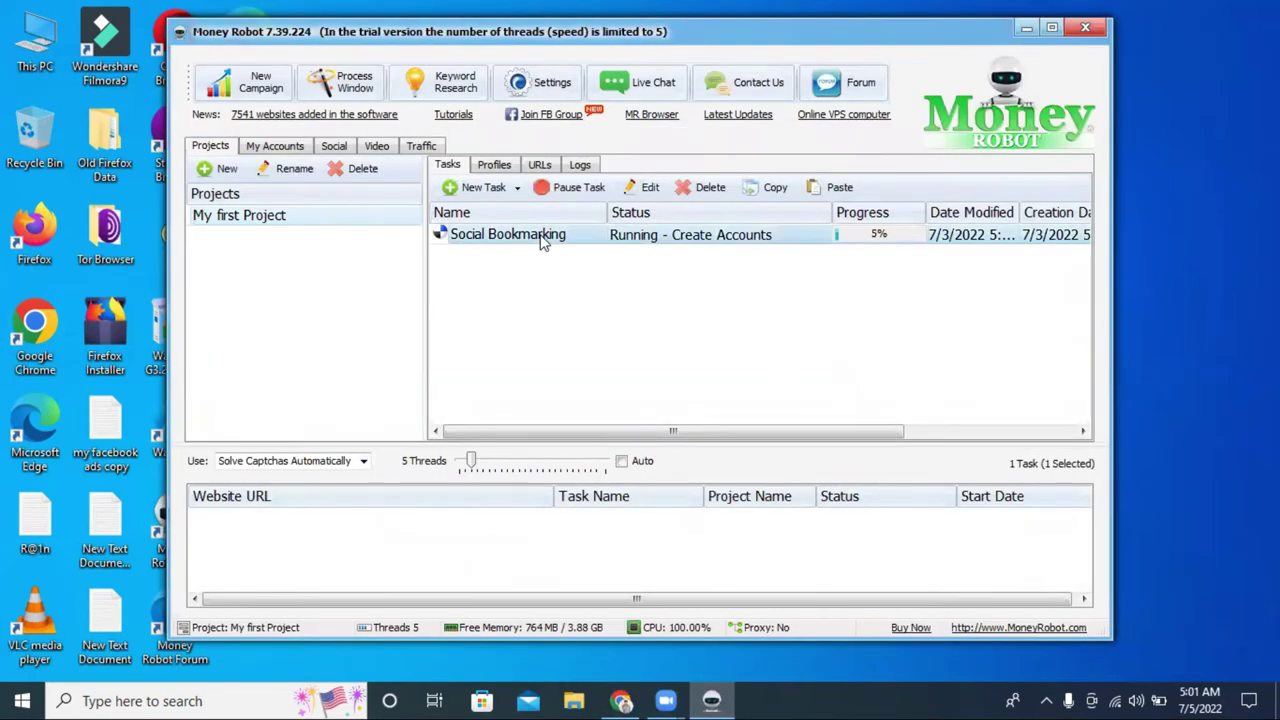
pyautogui.click(549, 192)
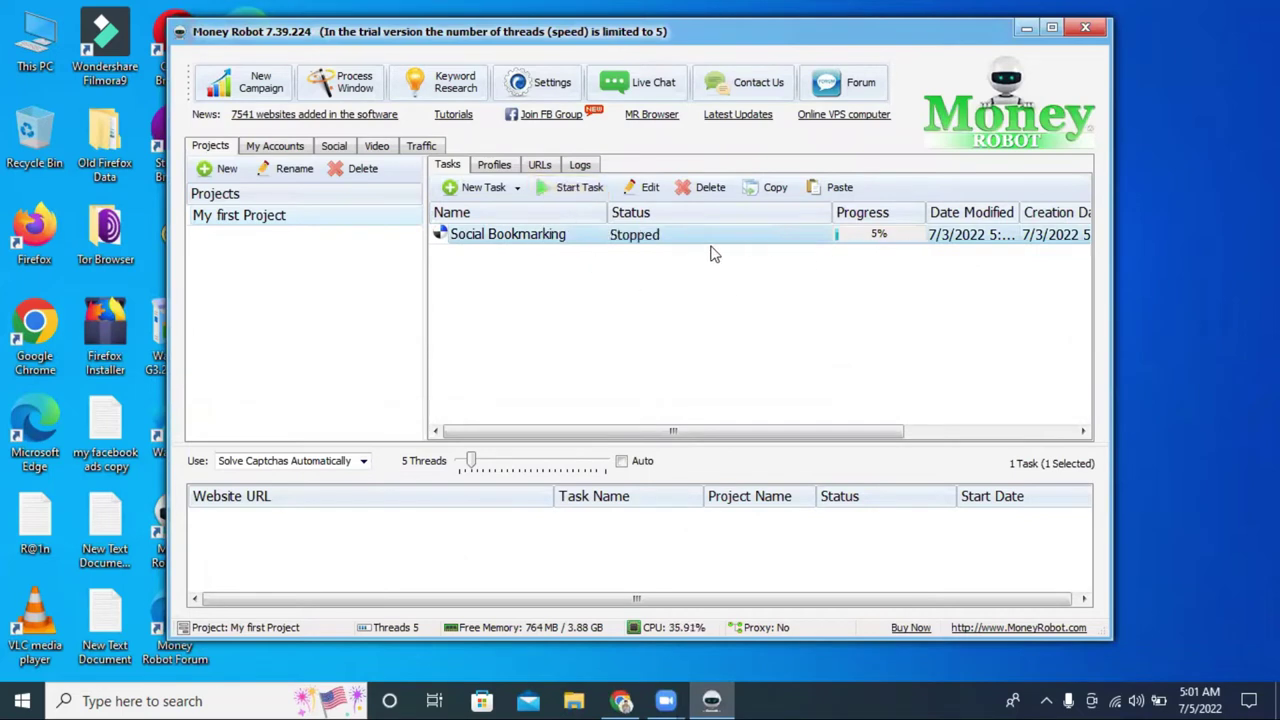
# Step: Create a new Web 2.0 Blogs task in My first Project
pyautogui.click(490, 190)
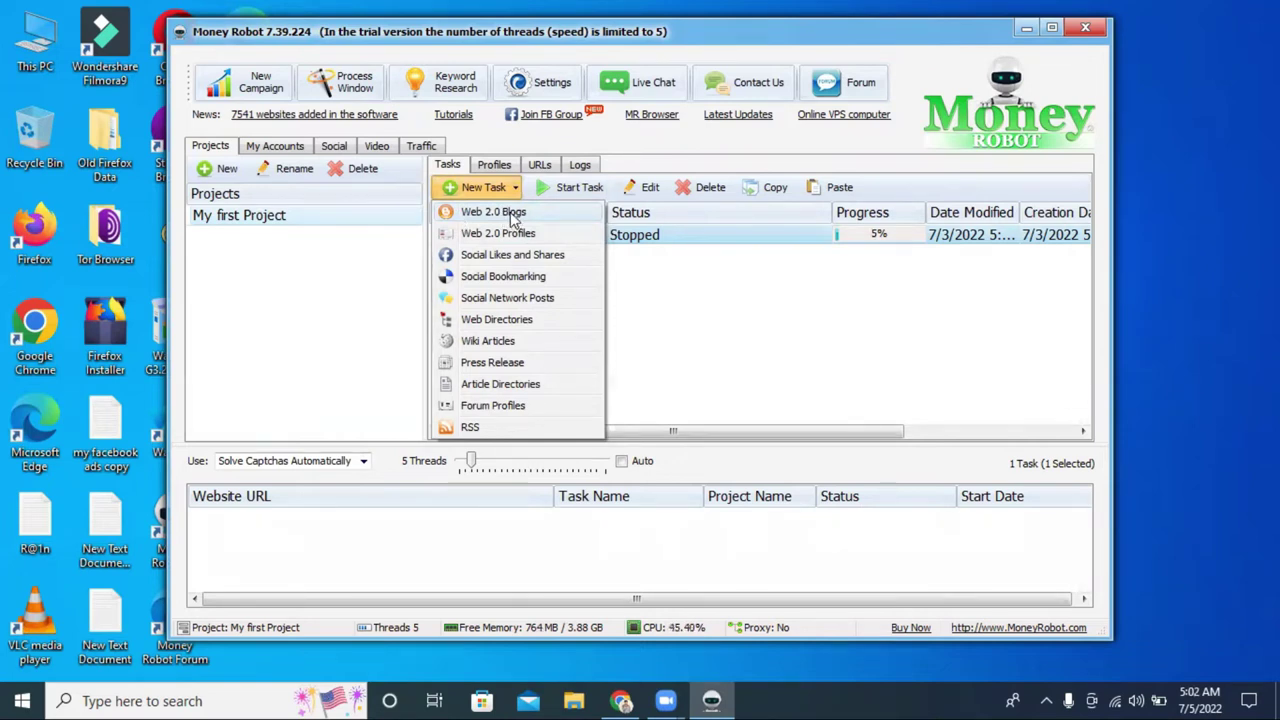
pyautogui.click(510, 212)
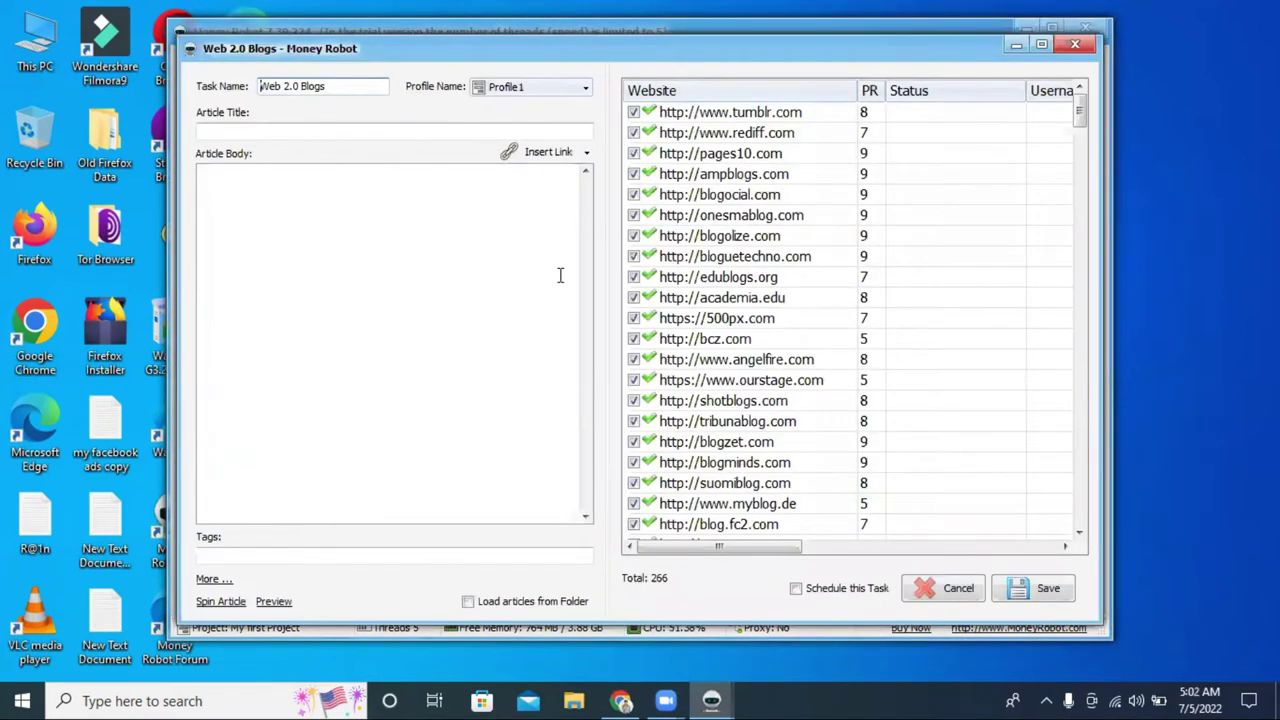
# Step: Look through the whole list of submission websites for the Web 2.0 Blogs task and close the task window
pyautogui.scroll(-20, 840, 338)
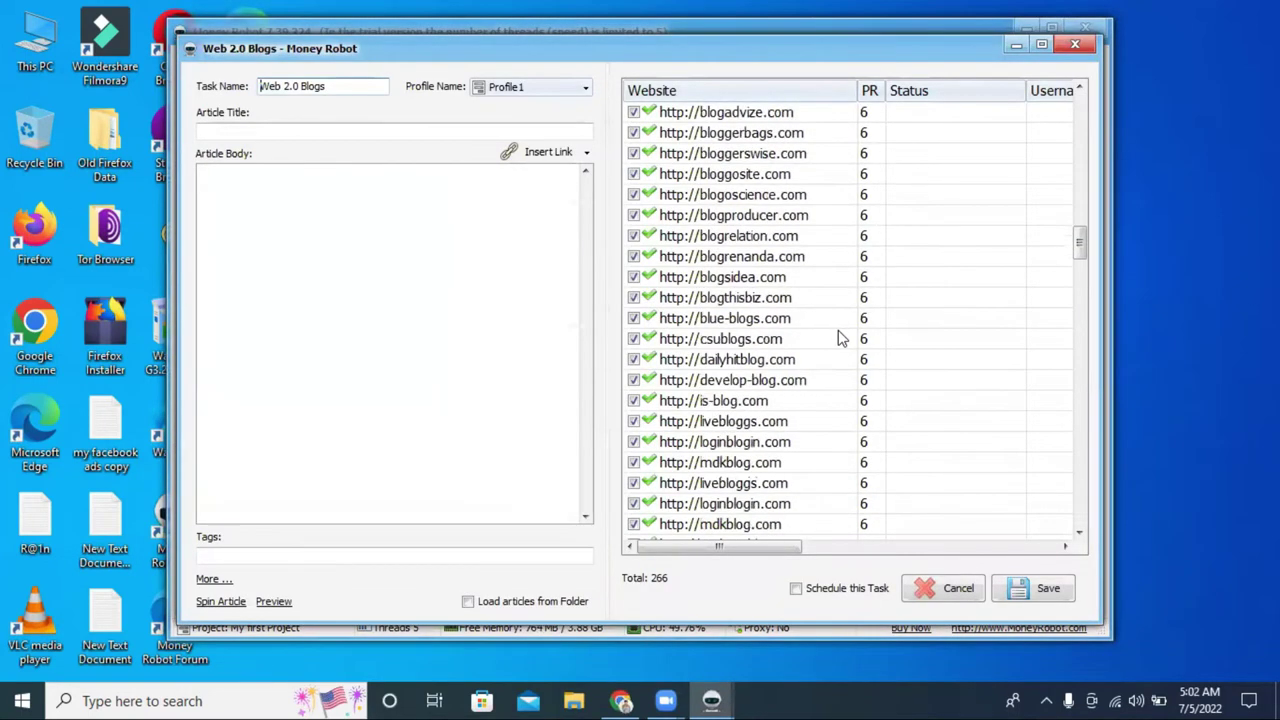
pyautogui.scroll(-20, 840, 338)
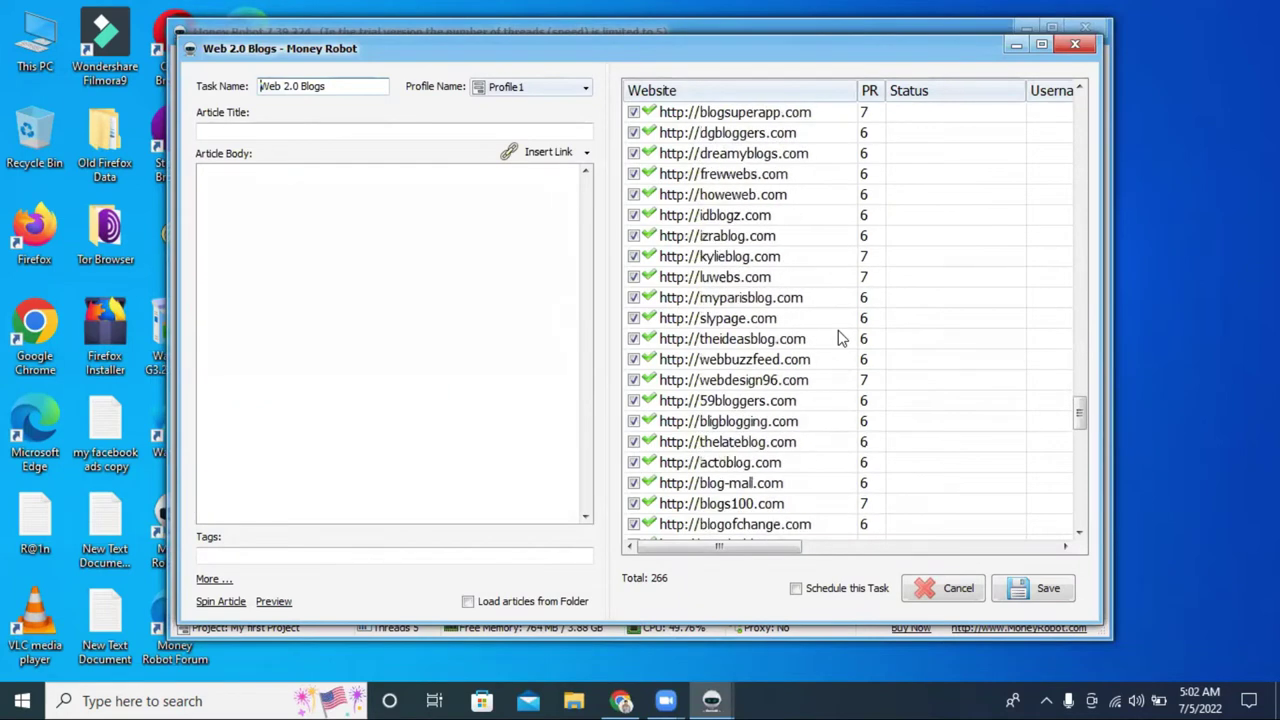
pyautogui.scroll(-13, 840, 338)
pyautogui.scroll(16, 840, 338)
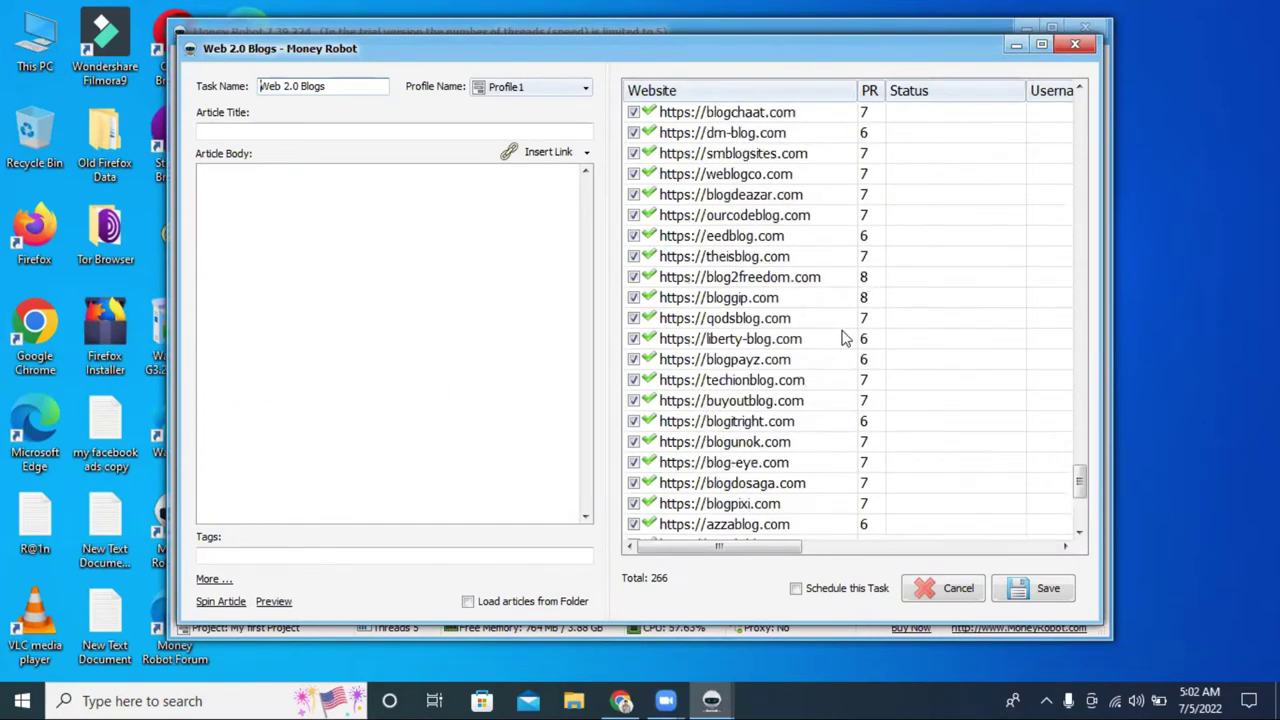
pyautogui.scroll(20, 843, 338)
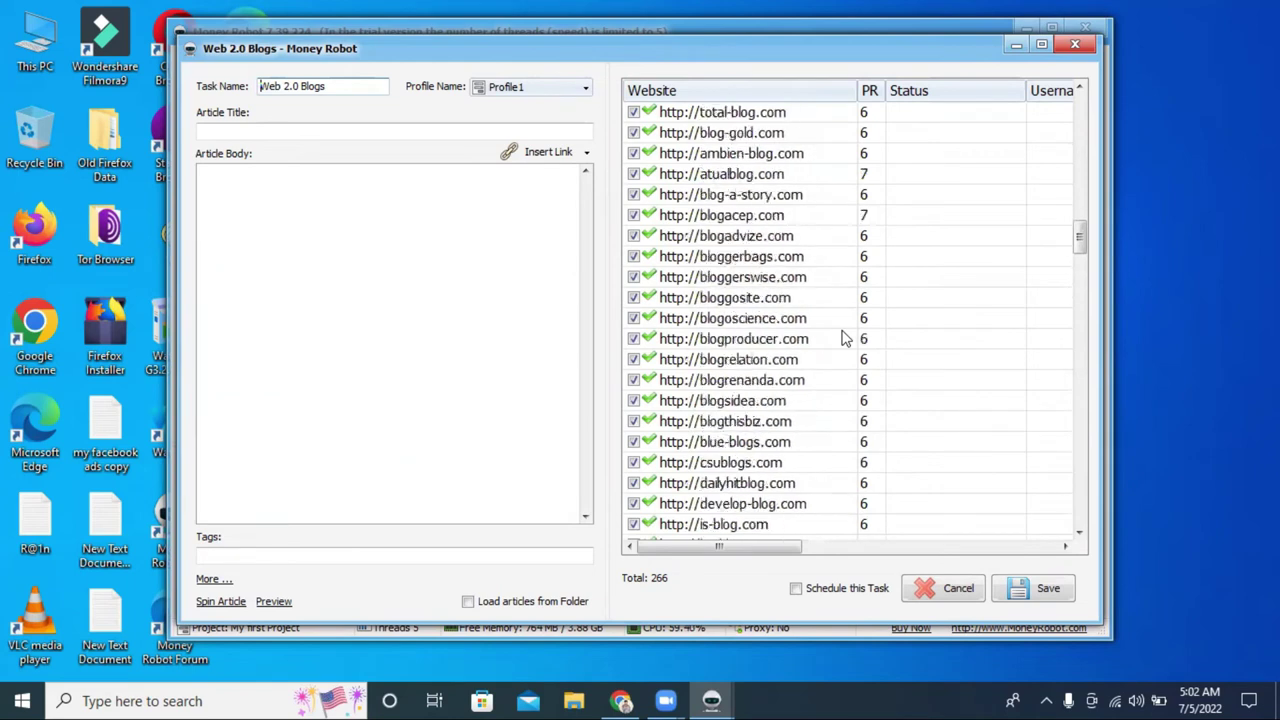
pyautogui.scroll(10, 843, 338)
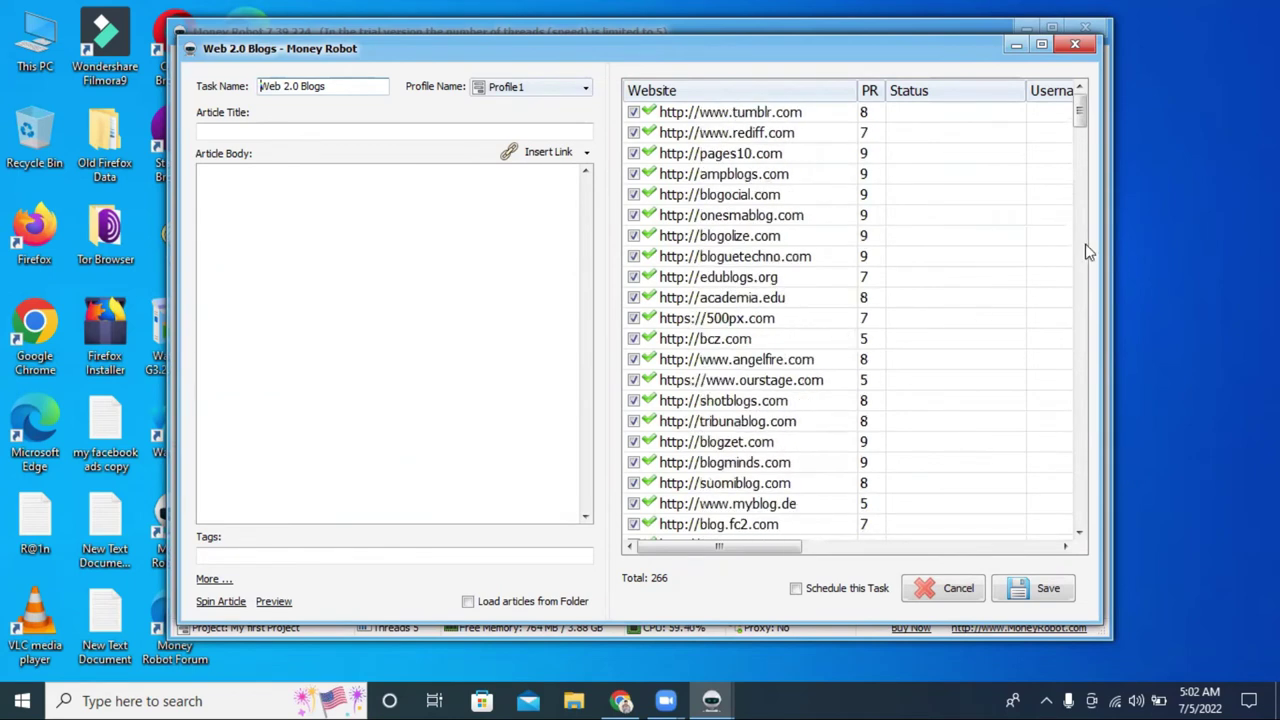
pyautogui.moveTo(1078, 122); pyautogui.dragTo(1074, 547)
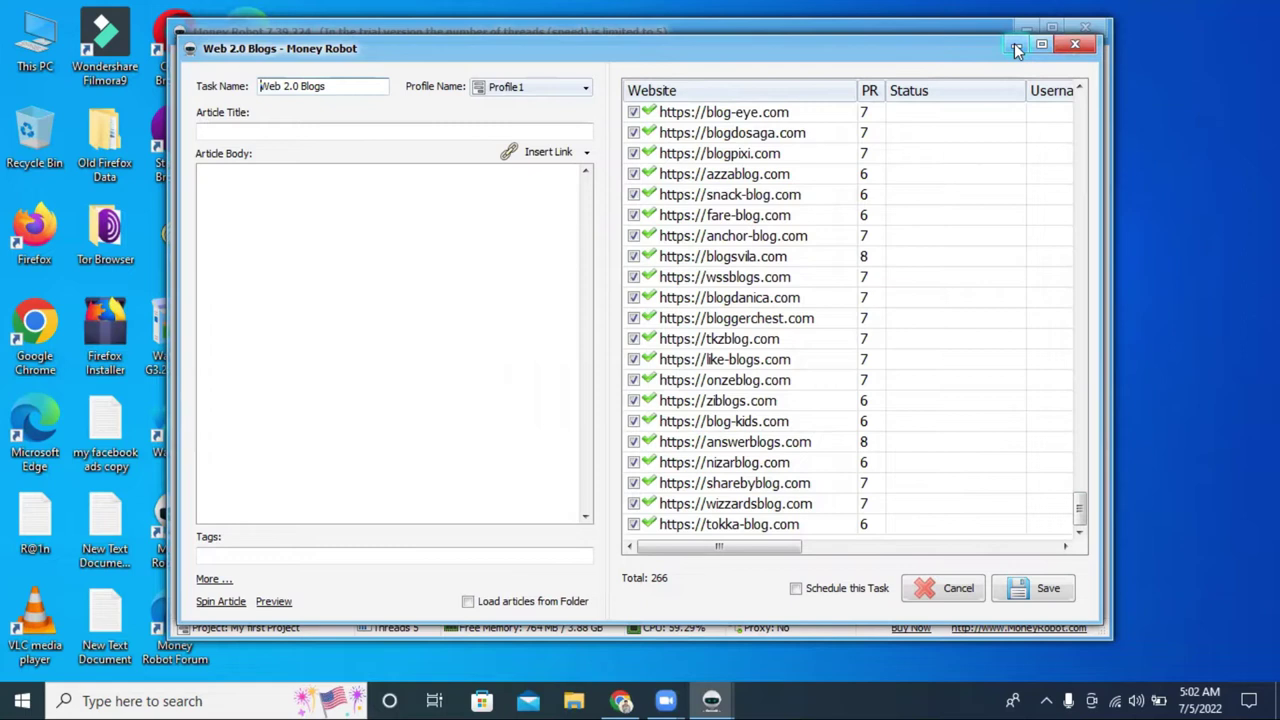
pyautogui.click(1075, 44)
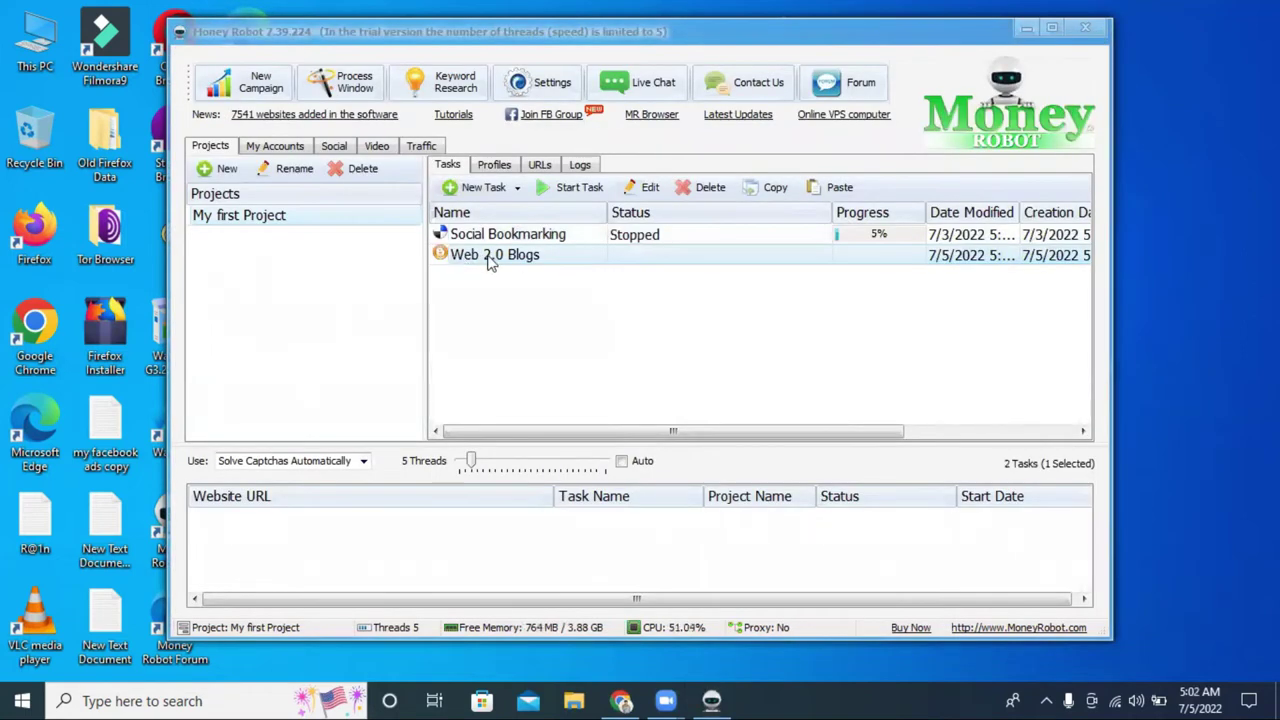
# Step: Maximize the Money Robot window and reopen the Web 2.0 Blogs task for editing
pyautogui.click(1052, 28)
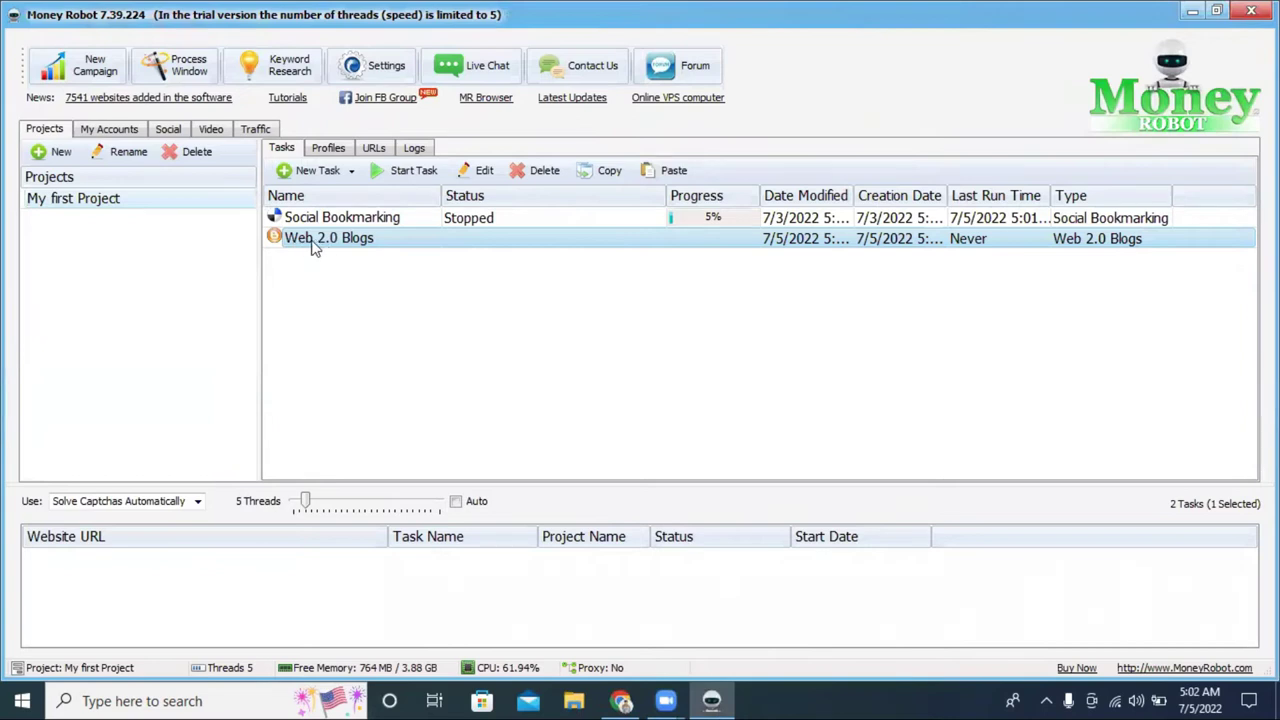
pyautogui.doubleClick(365, 248)
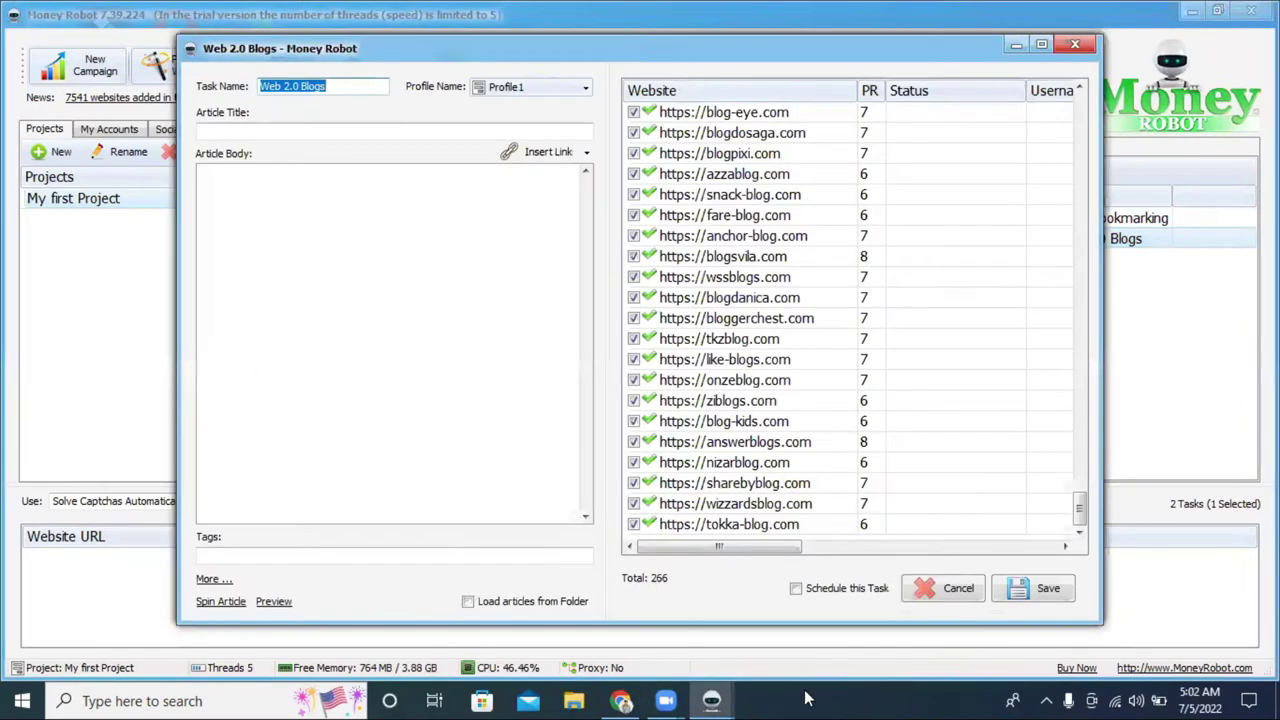
# Step: Switch to Chrome and open the Indoor Green Guide article "How To Care for Begonias + 3 Tips To Keep Them Blooming"
pyautogui.click(633, 700)
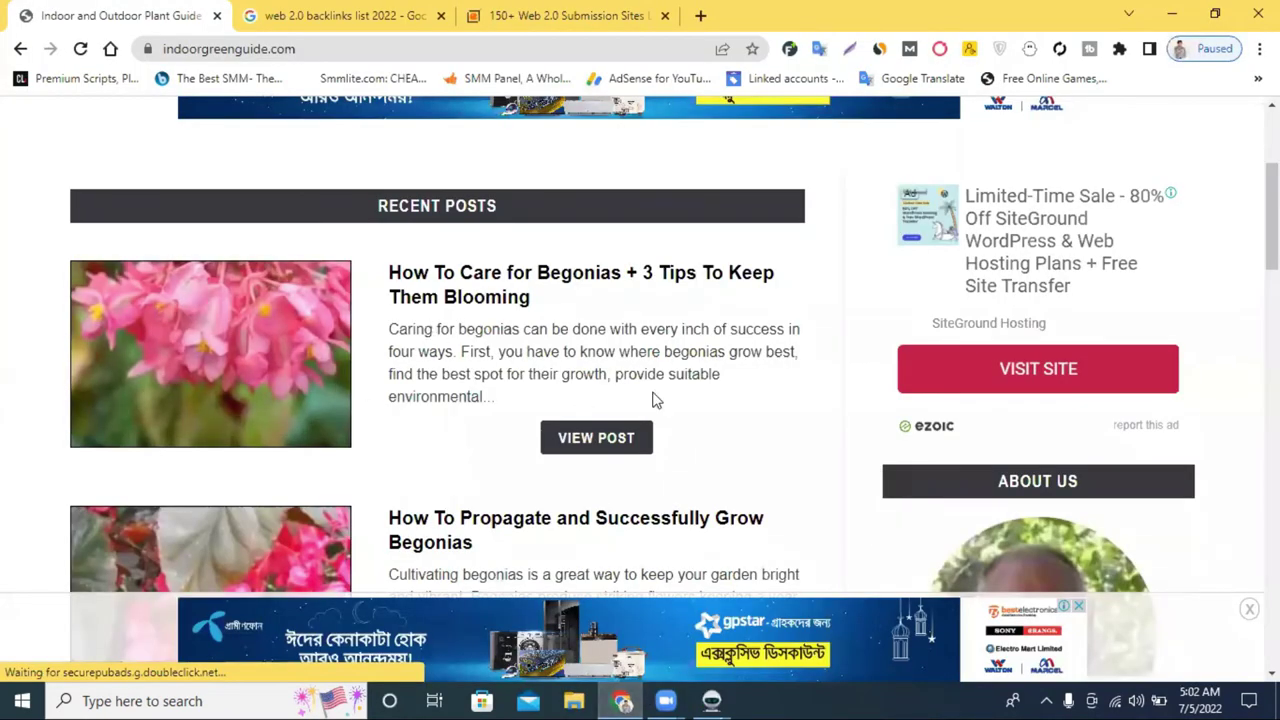
pyautogui.scroll(3, 660, 405)
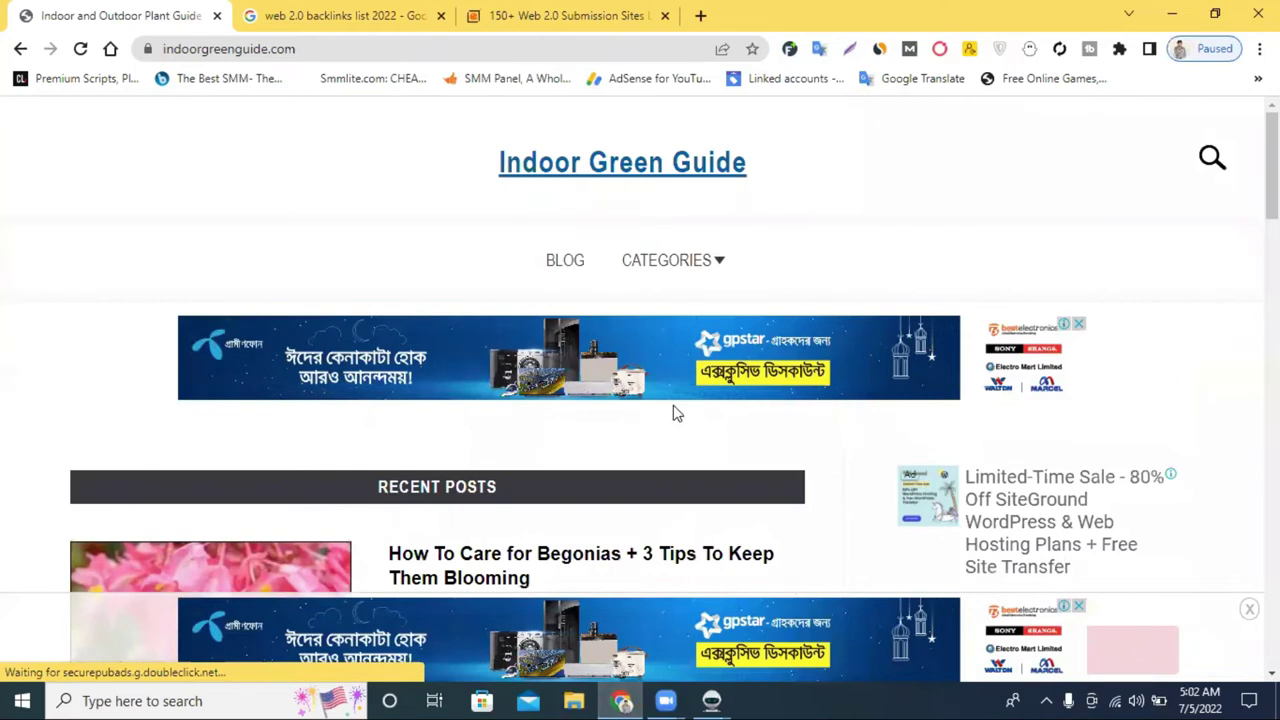
pyautogui.scroll(-3, 675, 412)
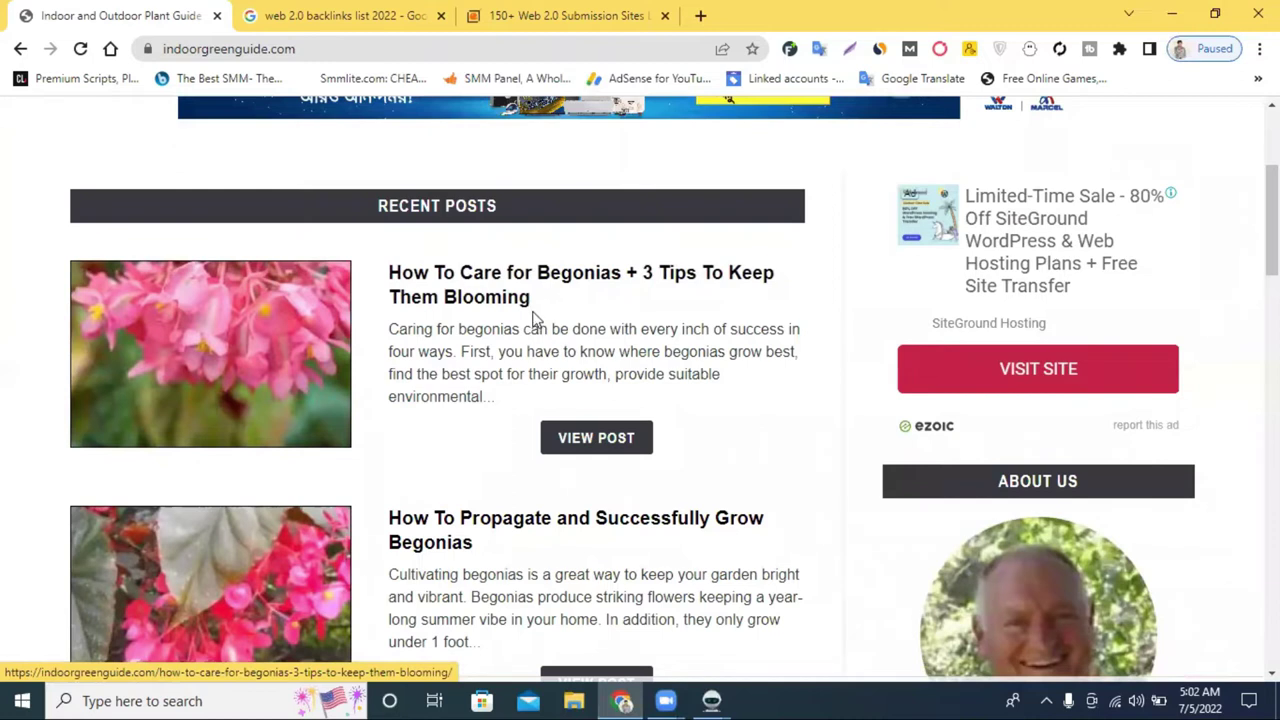
pyautogui.click(507, 298)
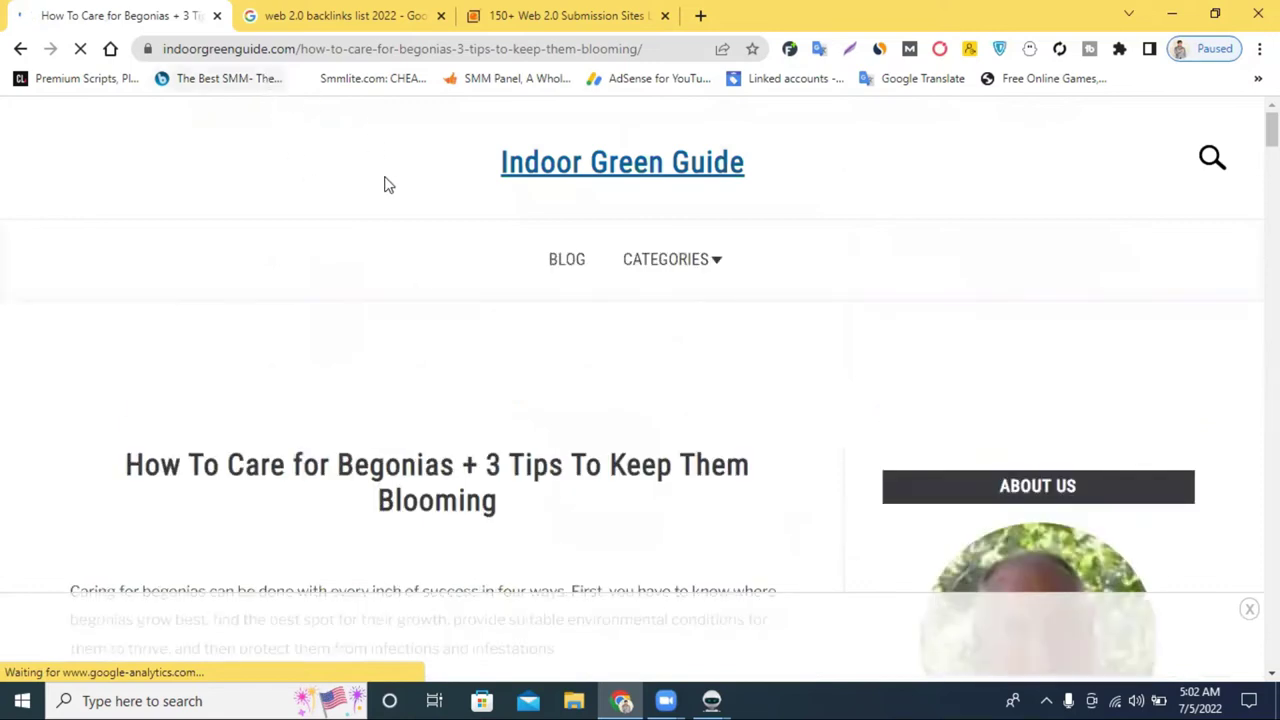
pyautogui.scroll(-4, 389, 246)
pyautogui.scroll(3, 449, 262)
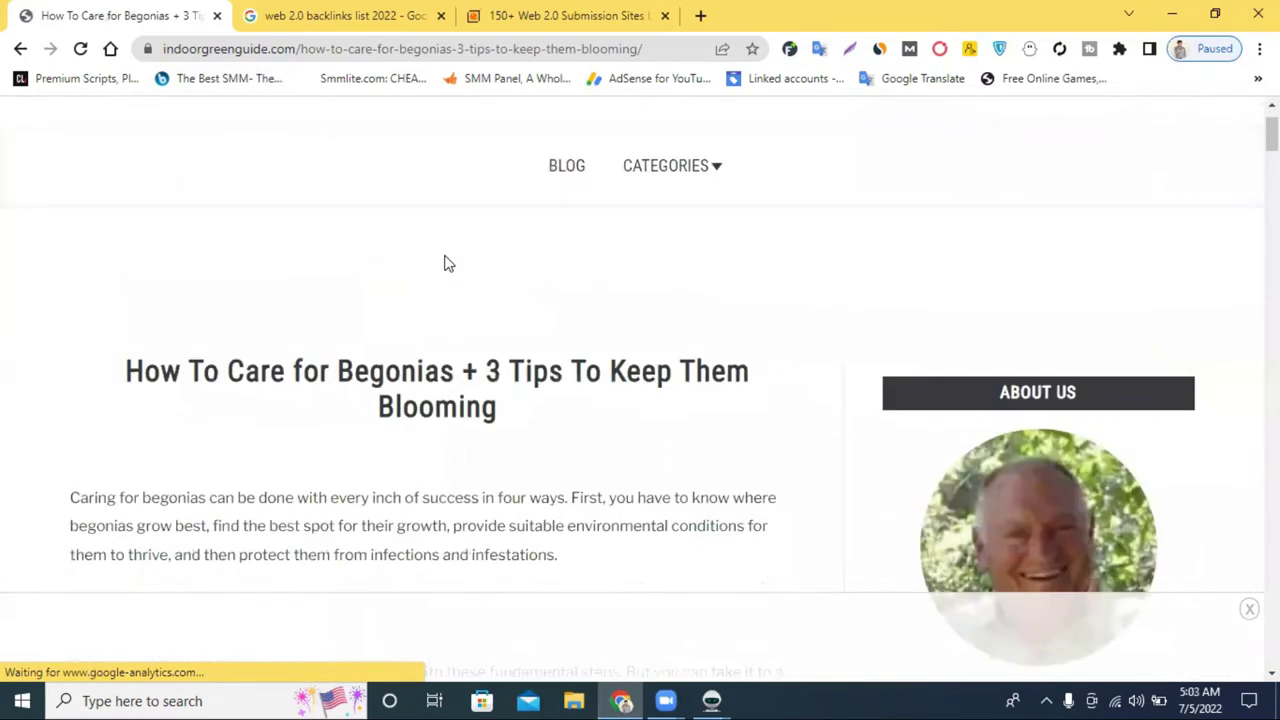
pyautogui.scroll(1, 447, 262)
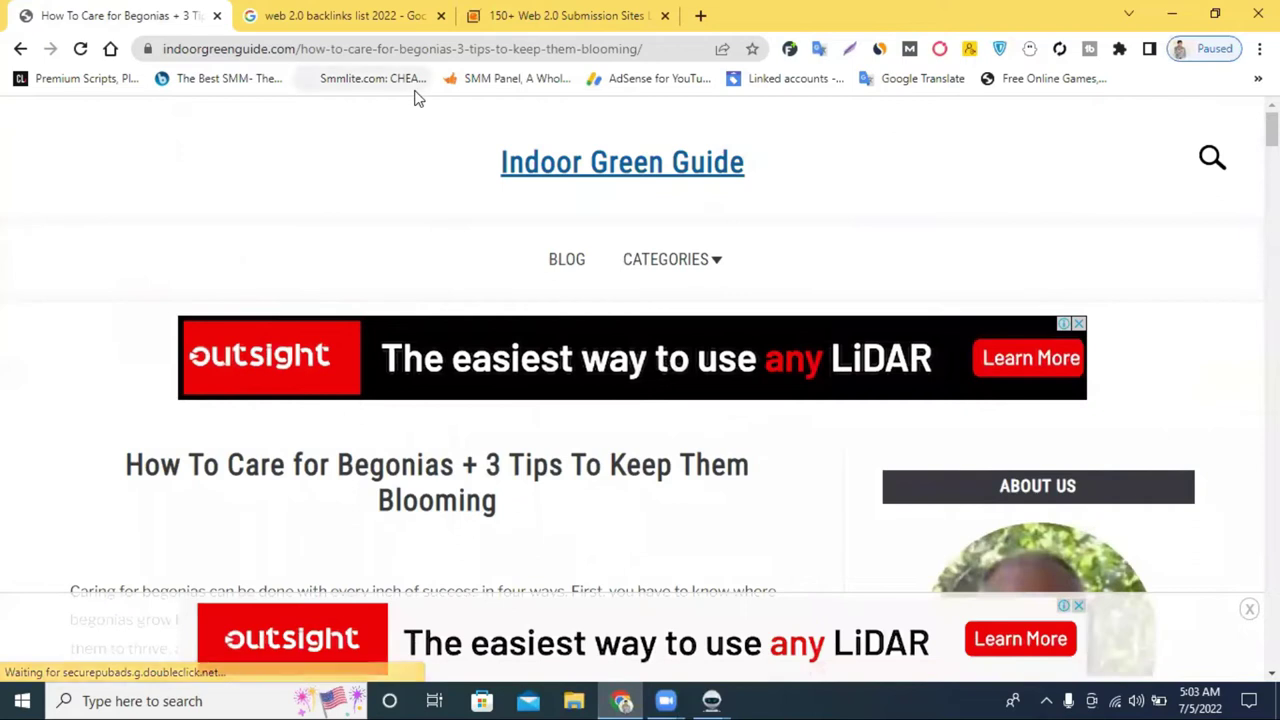
pyautogui.moveTo(295, 50); pyautogui.dragTo(146, 49)
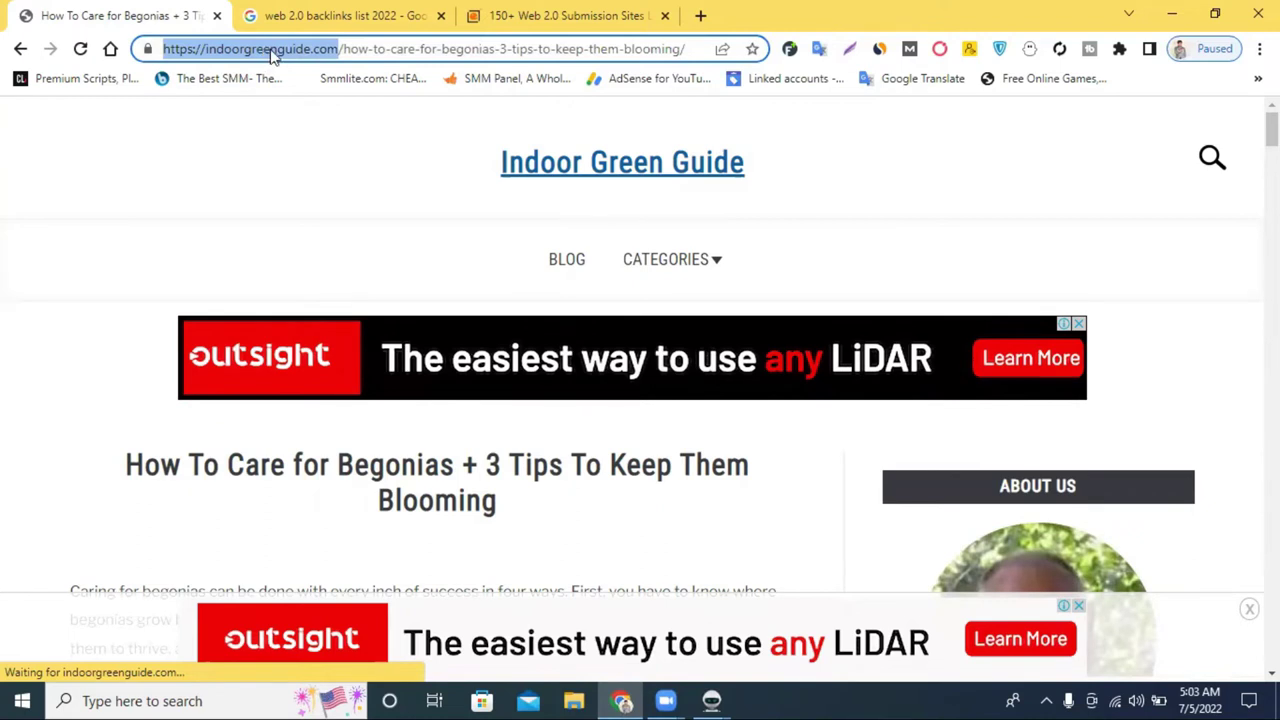
pyautogui.scroll(-2, 737, 230)
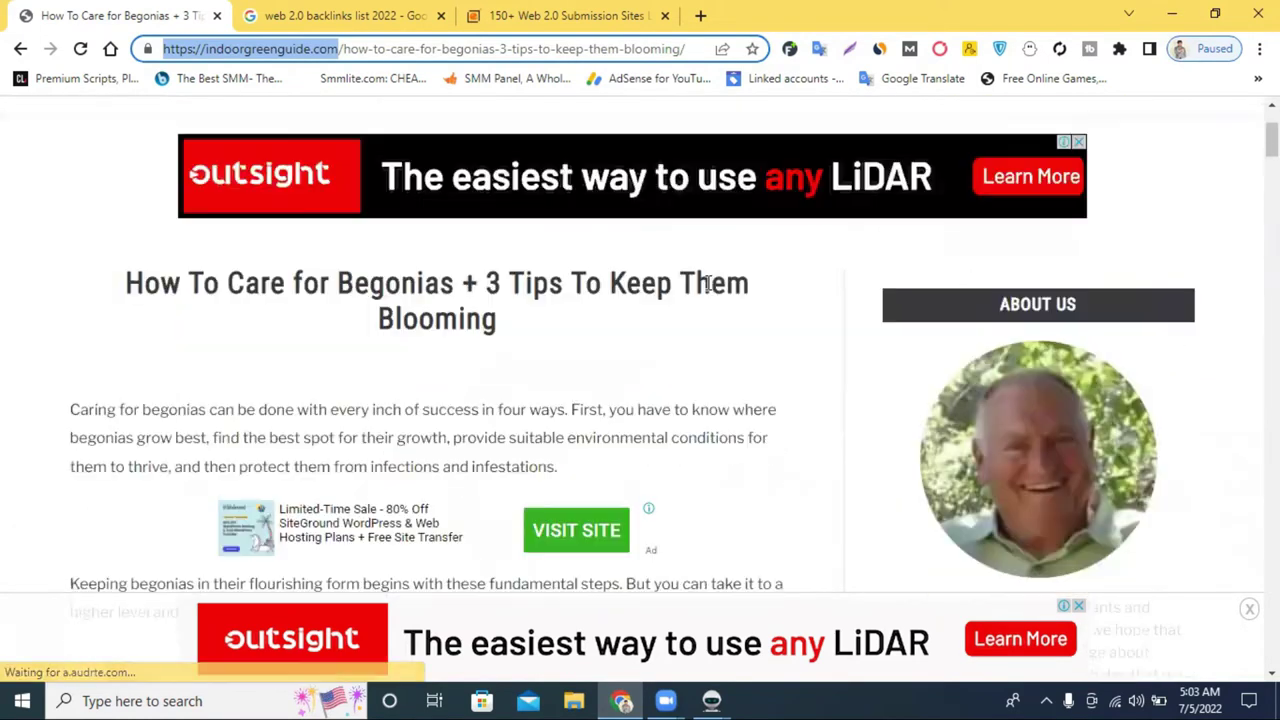
pyautogui.scroll(2, 551, 311)
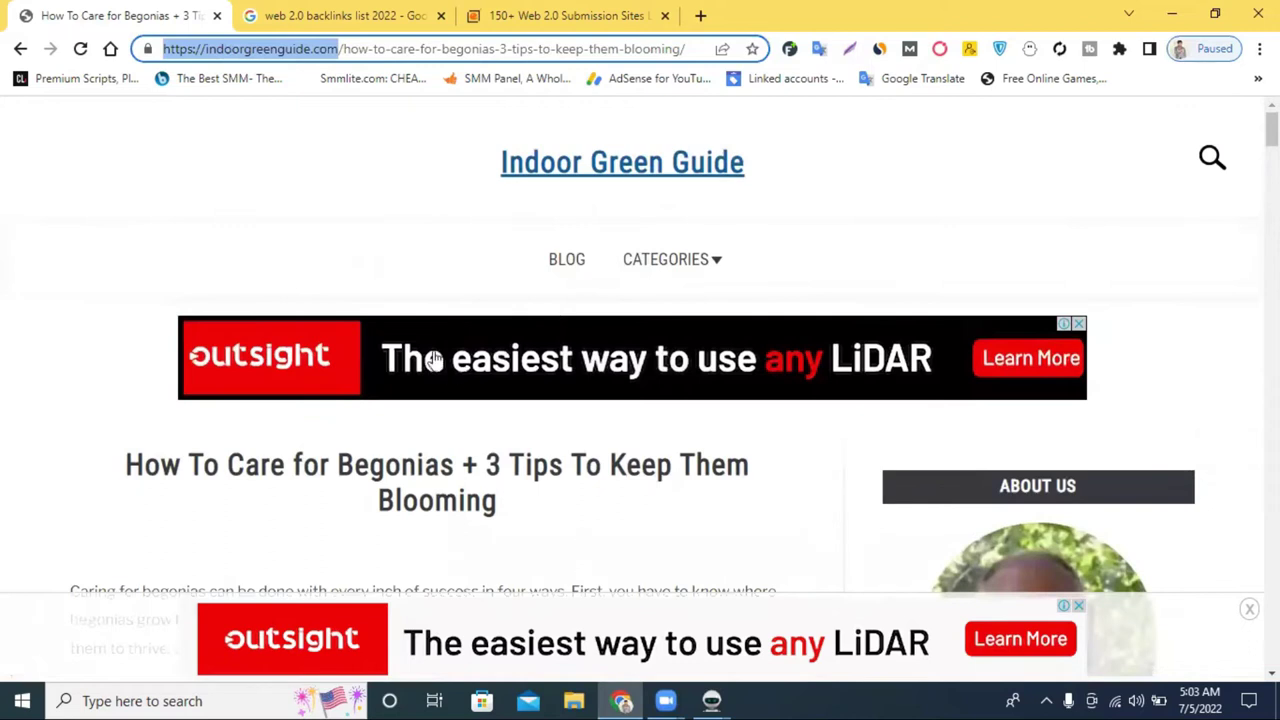
pyautogui.scroll(-2, 470, 303)
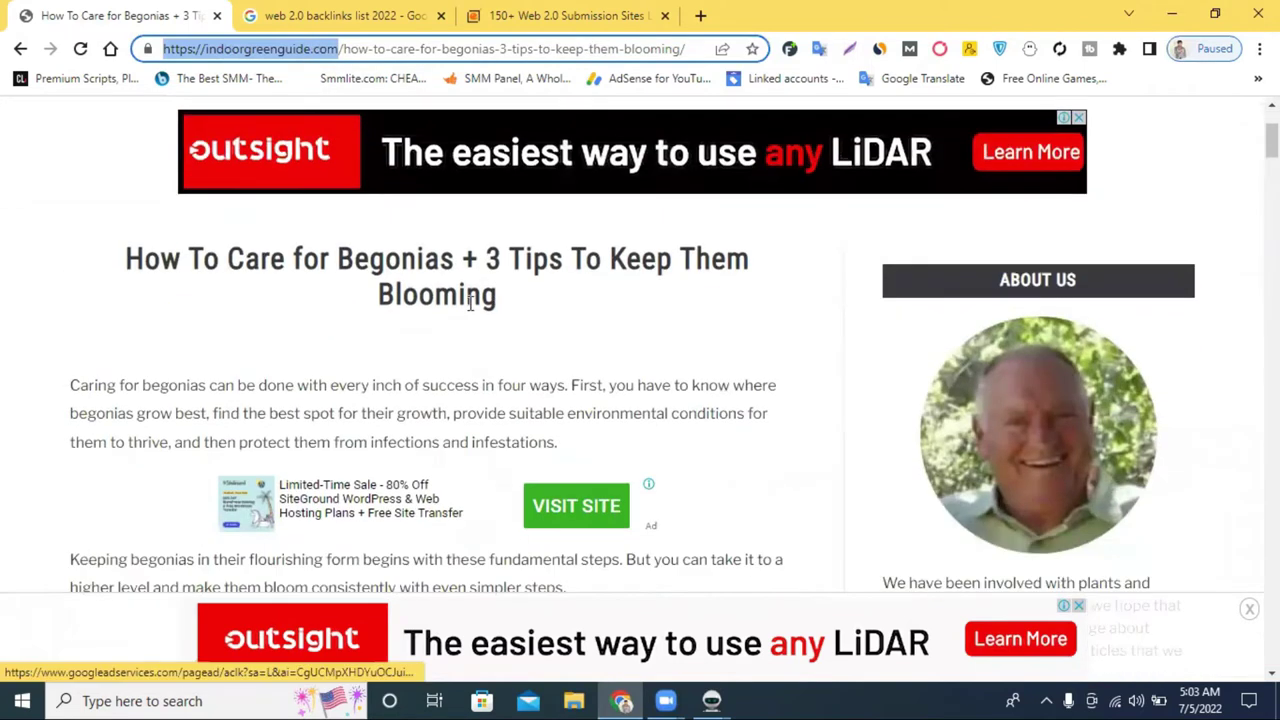
# Step: Switch back to the Web 2.0 Blogs task window in Money Robot and place the cursor in the empty Article Body
pyautogui.click(523, 12)
pyautogui.click(380, 14)
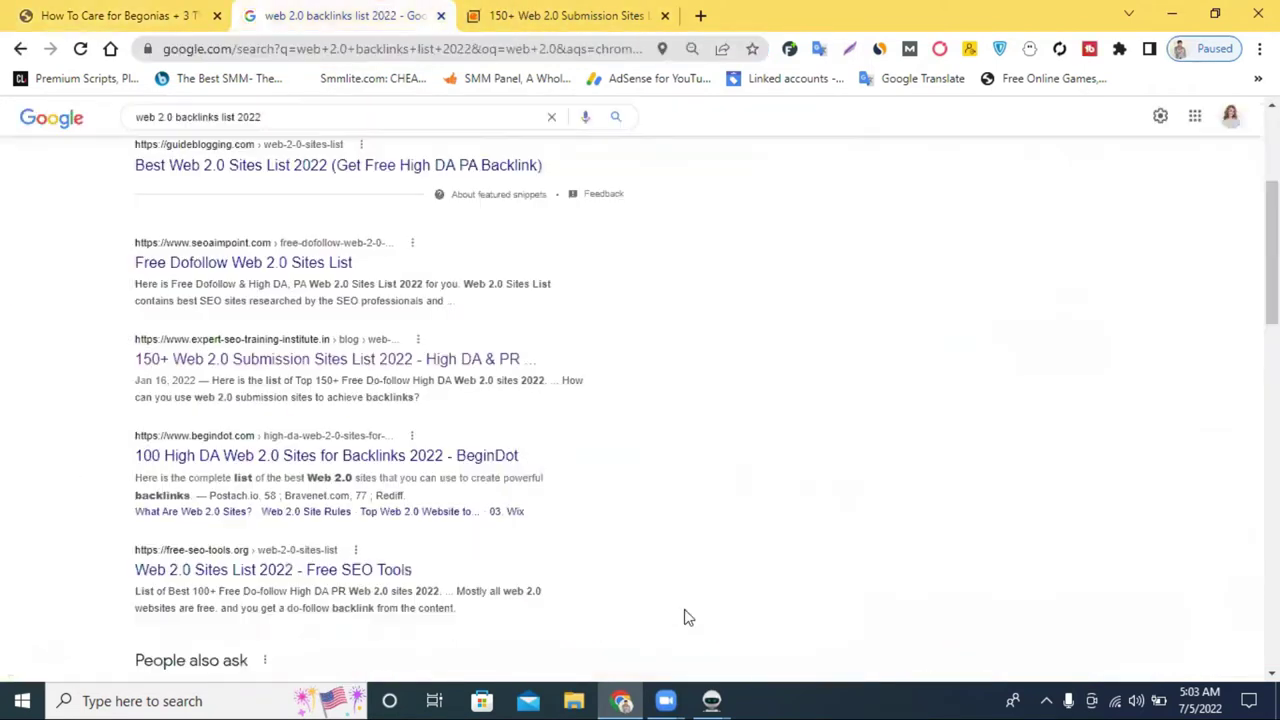
pyautogui.moveTo(711, 700)
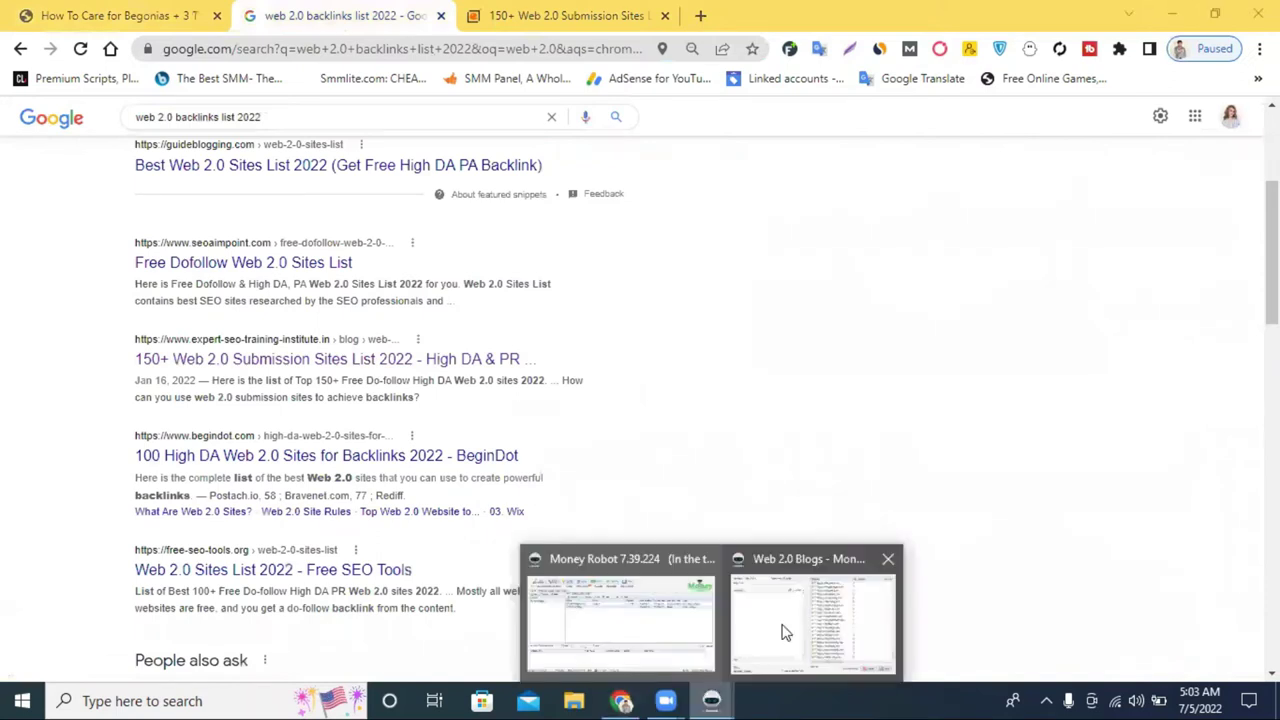
pyautogui.click(785, 630)
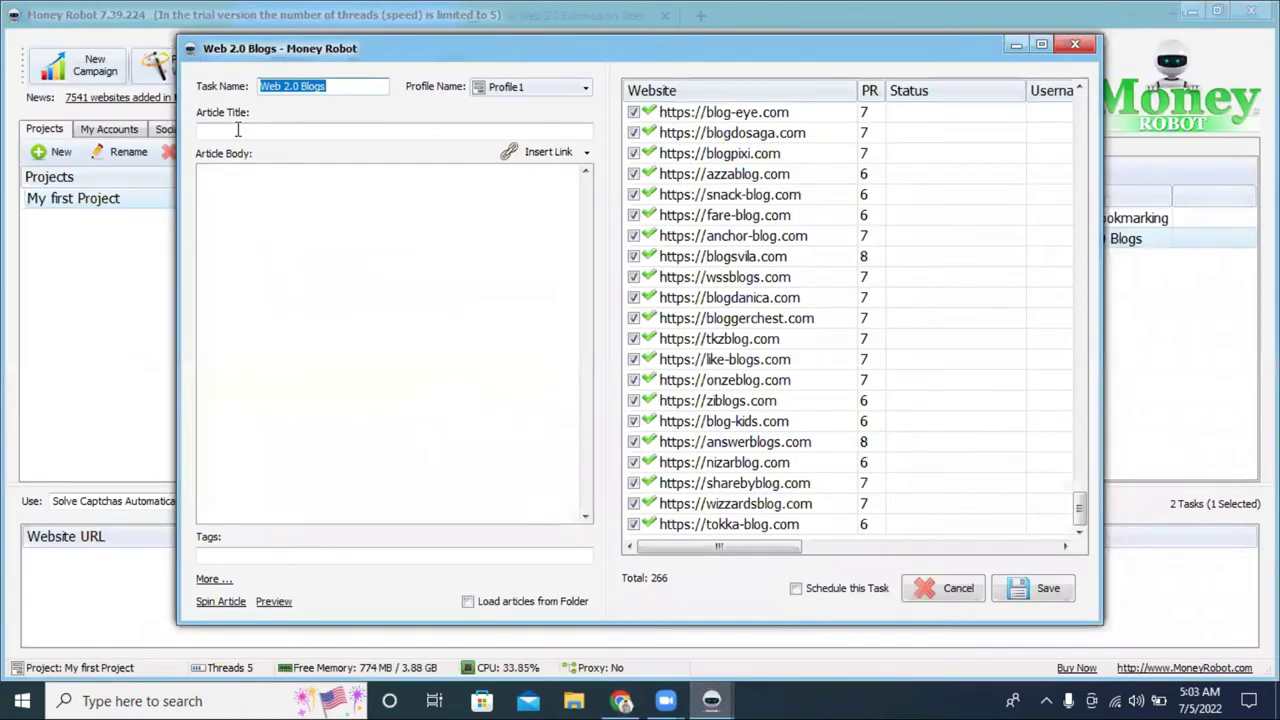
pyautogui.click(240, 191)
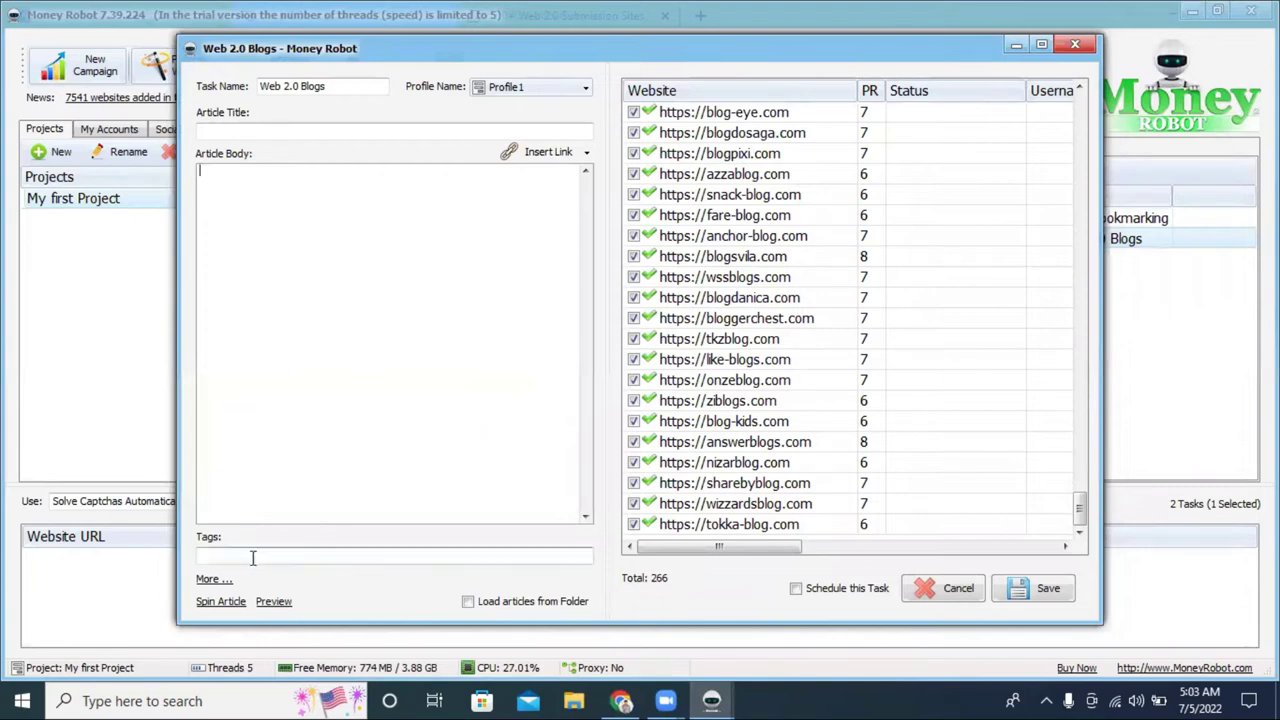
# Step: Switch to Chrome and copy the title "How To Care for Begonias + 3 Tips To Keep Them Blooming" from the Indoor Green Guide article
pyautogui.click(622, 700)
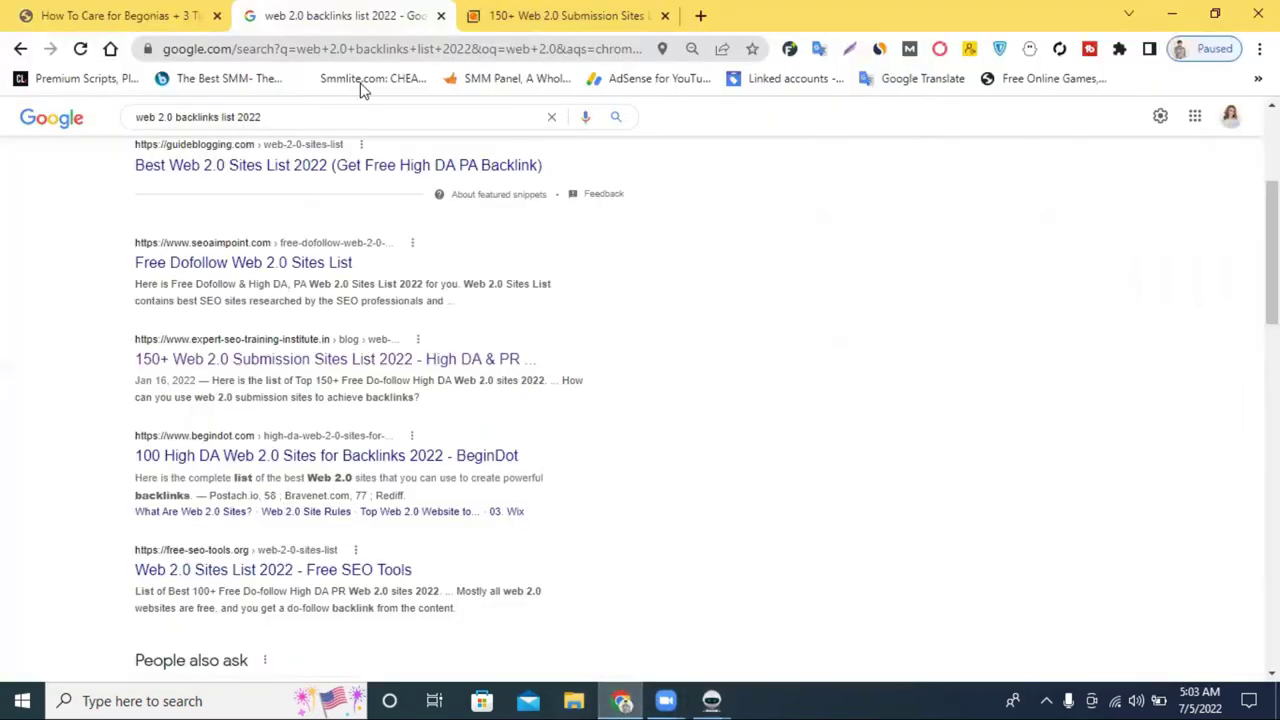
pyautogui.click(547, 12)
pyautogui.click(114, 12)
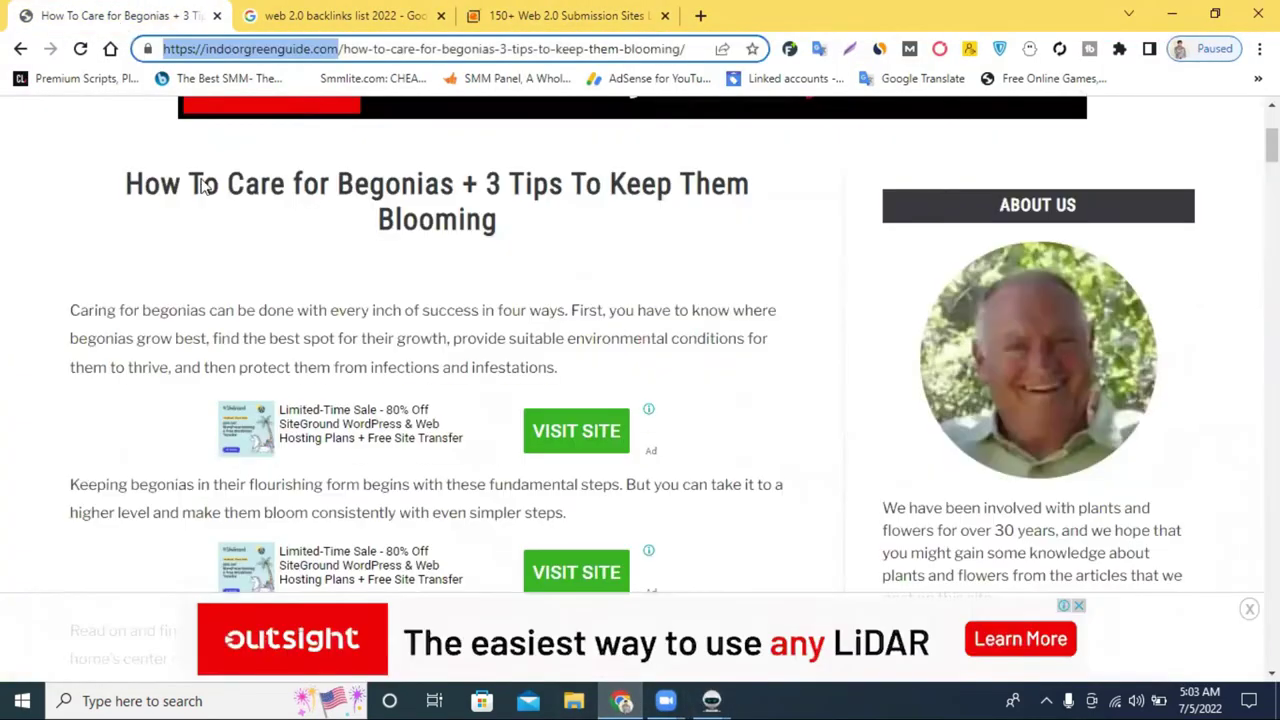
pyautogui.tripleClick(336, 372)
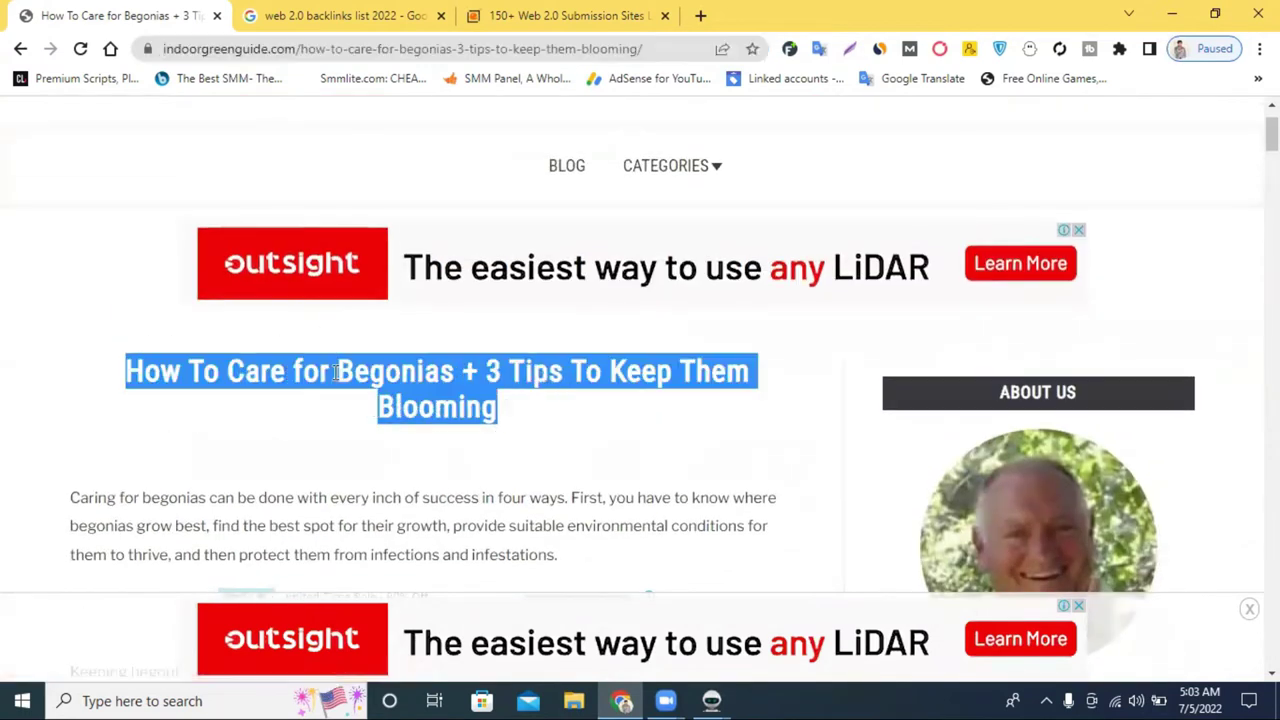
pyautogui.tripleClick(404, 387)
pyautogui.rightClick(412, 390)
pyautogui.click(477, 400)
# Step: Switch to the Web 2.0 Blogs task in Money Robot and paste the copied article title into the Article Body
pyautogui.click(711, 700)
pyautogui.click(794, 589)
pyautogui.click(314, 131)
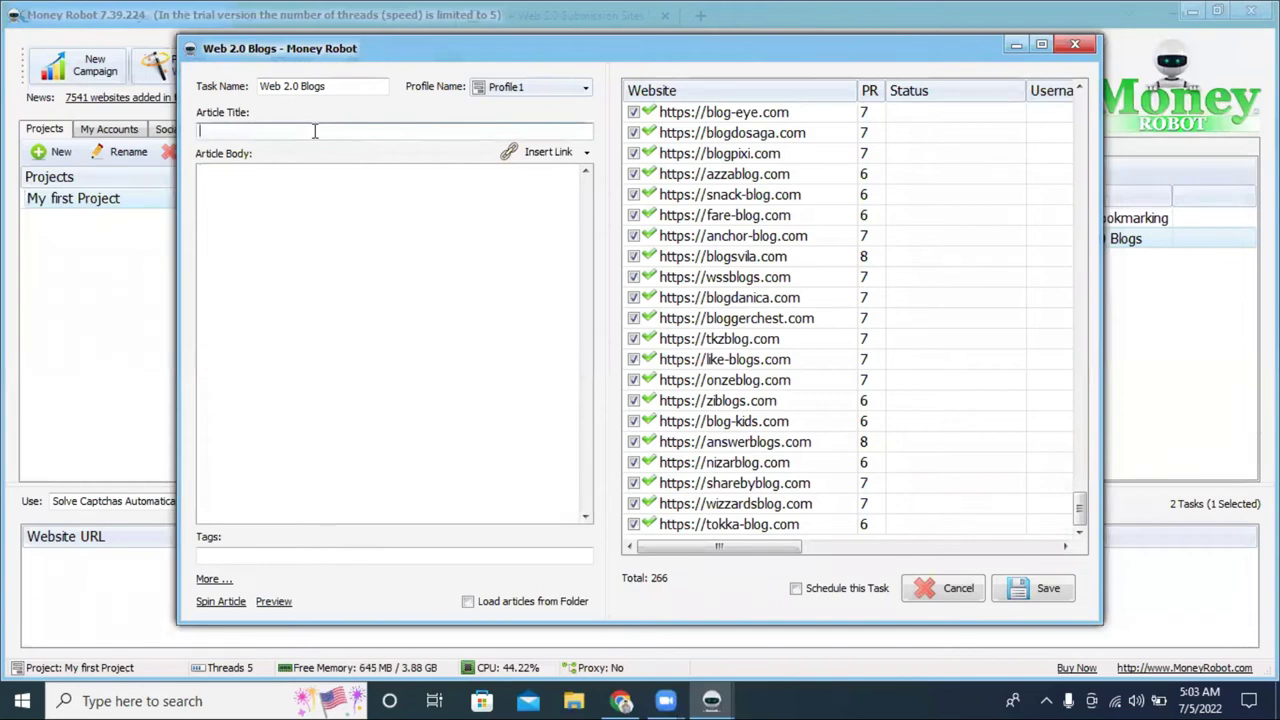
pyautogui.rightClick(314, 131)
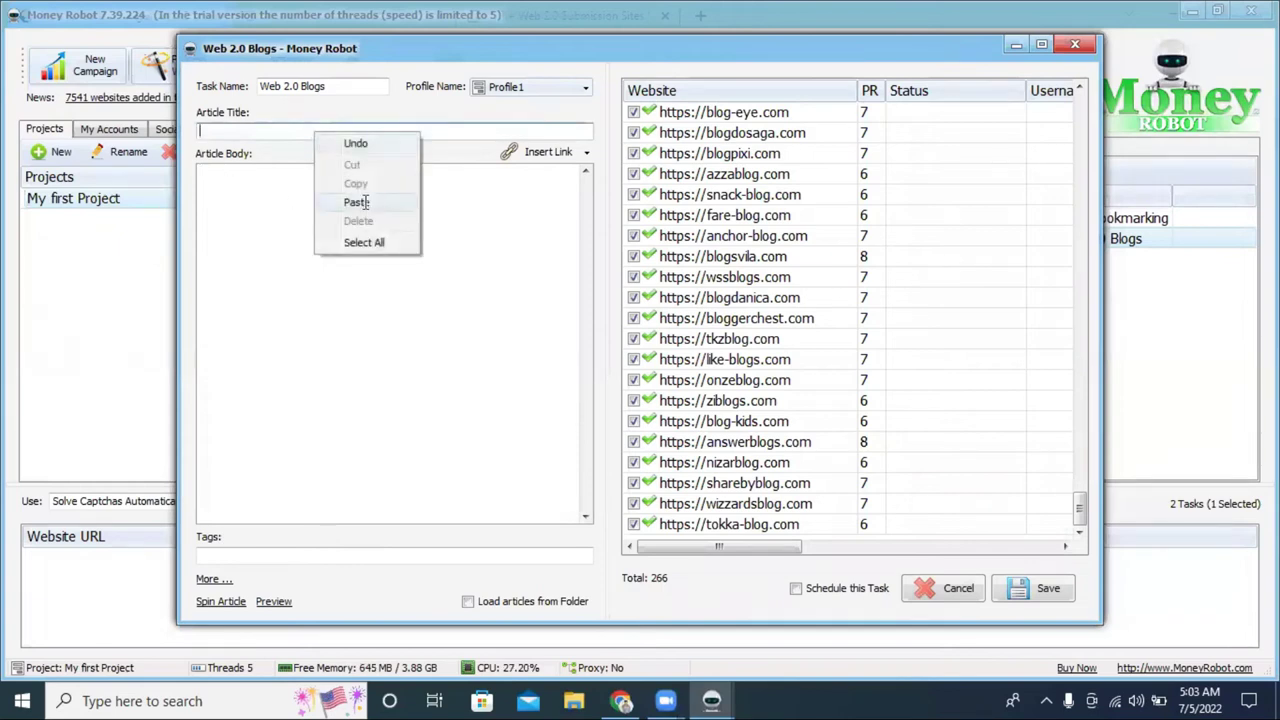
pyautogui.click(307, 209)
pyautogui.hotkey('ctrl', 'v')
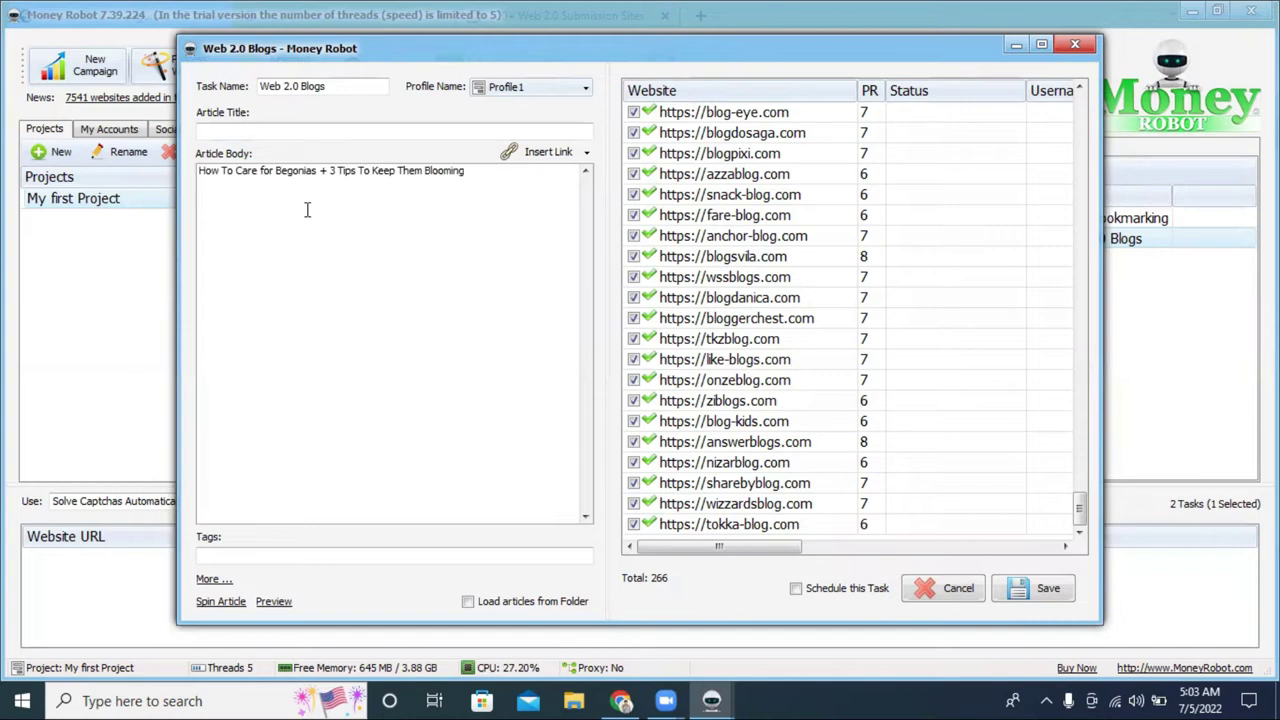
# Step: Move the pasted title from the Article Body to the Article Title and place the cursor back in the empty body
pyautogui.rightClick(301, 176)
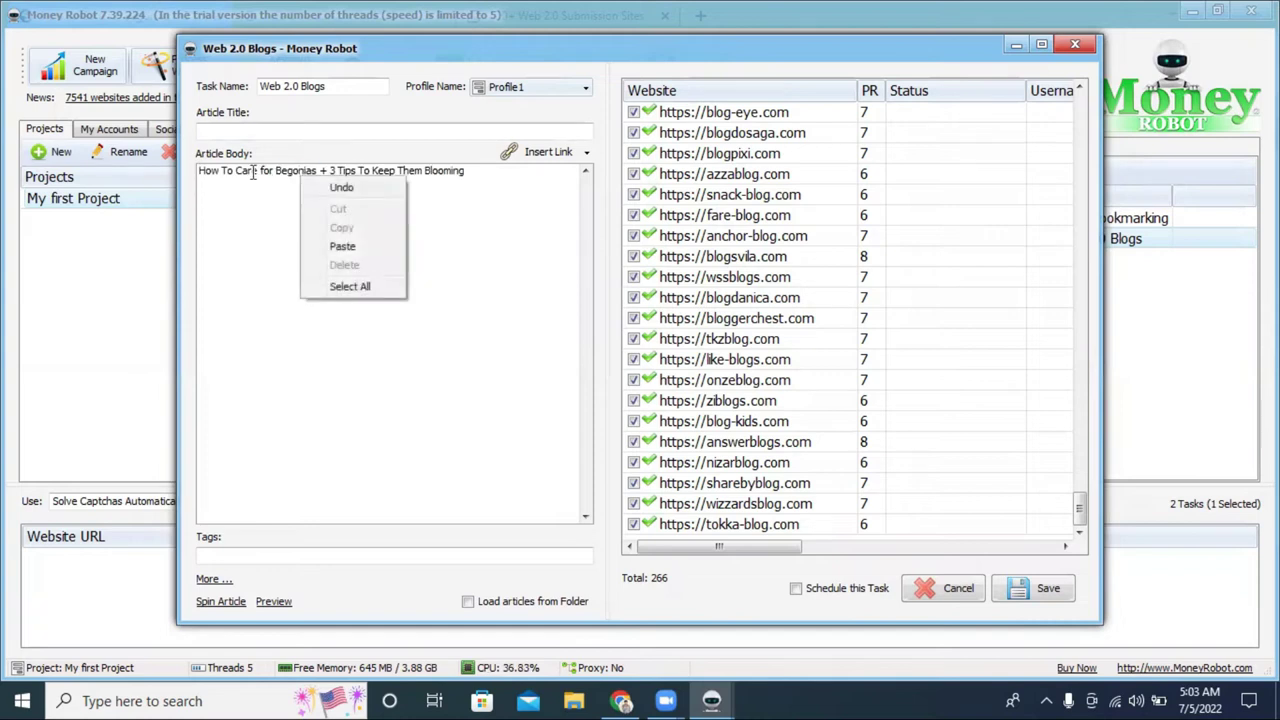
pyautogui.moveTo(200, 170); pyautogui.dragTo(466, 171)
pyautogui.rightClick(449, 177)
pyautogui.click(486, 209)
pyautogui.click(285, 130)
pyautogui.hotkey('ctrl', 'v')
pyautogui.click(357, 267)
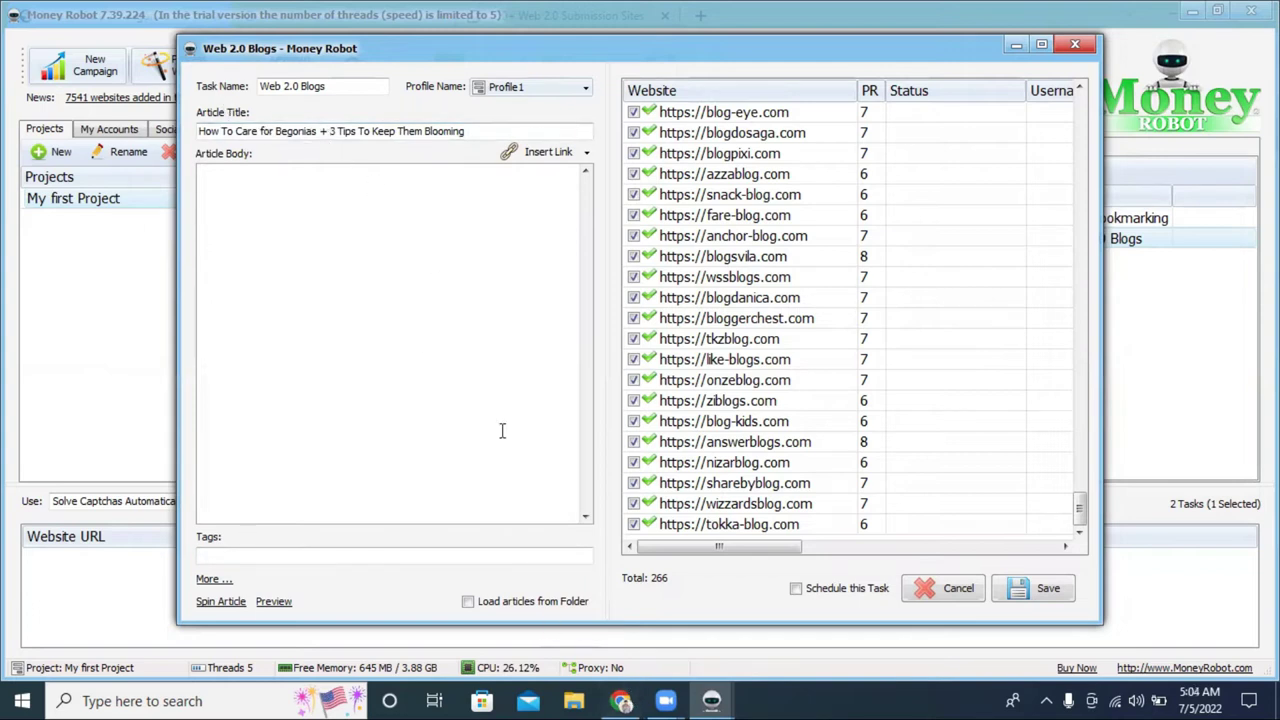
# Step: Copy the opening paragraph "Caring for begonias can be done..." from the article in Chrome and paste it into the task's Article Body
pyautogui.click(621, 701)
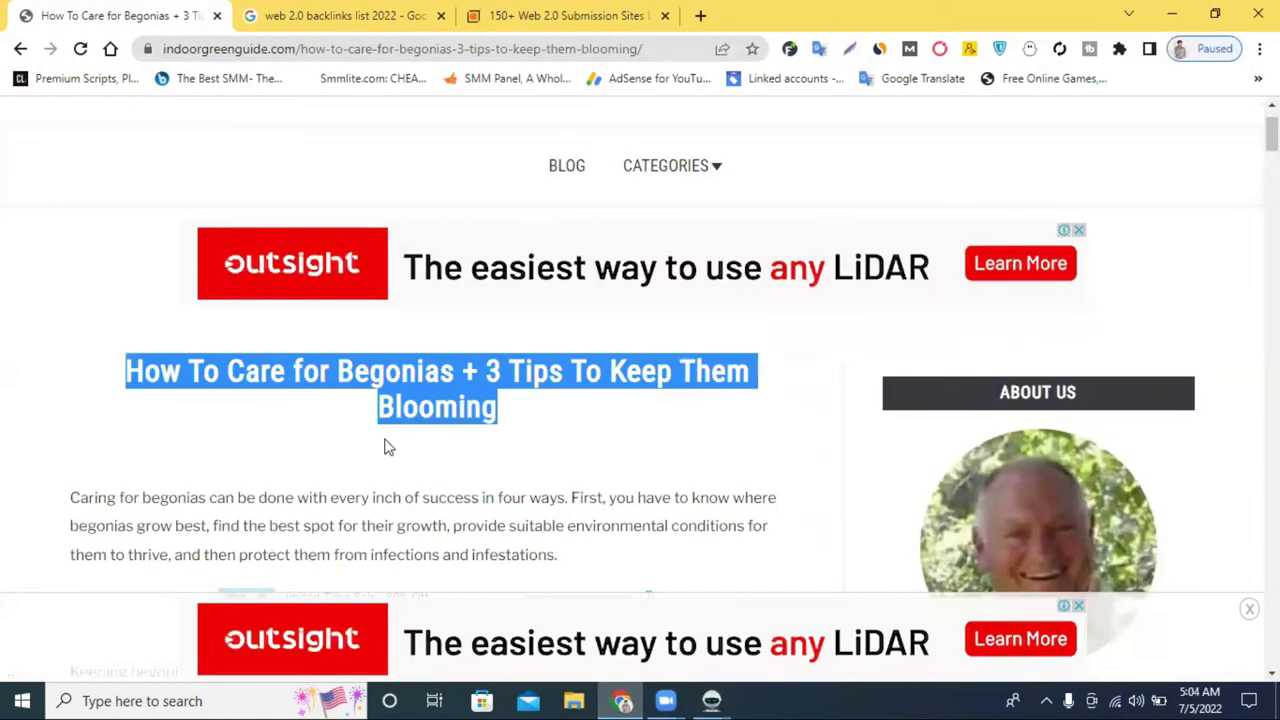
pyautogui.scroll(-2, 389, 447)
pyautogui.moveTo(72, 308); pyautogui.dragTo(549, 383)
pyautogui.rightClick(519, 345)
pyautogui.click(566, 366)
pyautogui.click(711, 700)
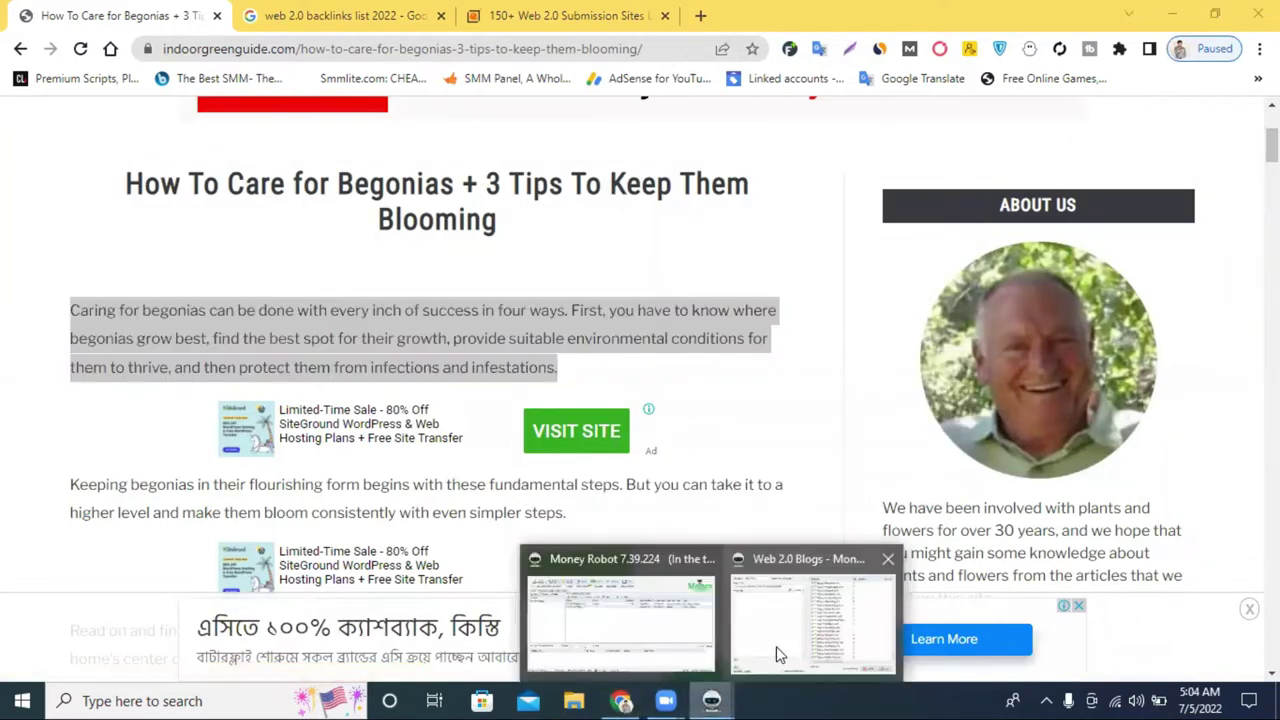
pyautogui.click(776, 646)
pyautogui.click(320, 253)
pyautogui.hotkey('ctrl', 'v')
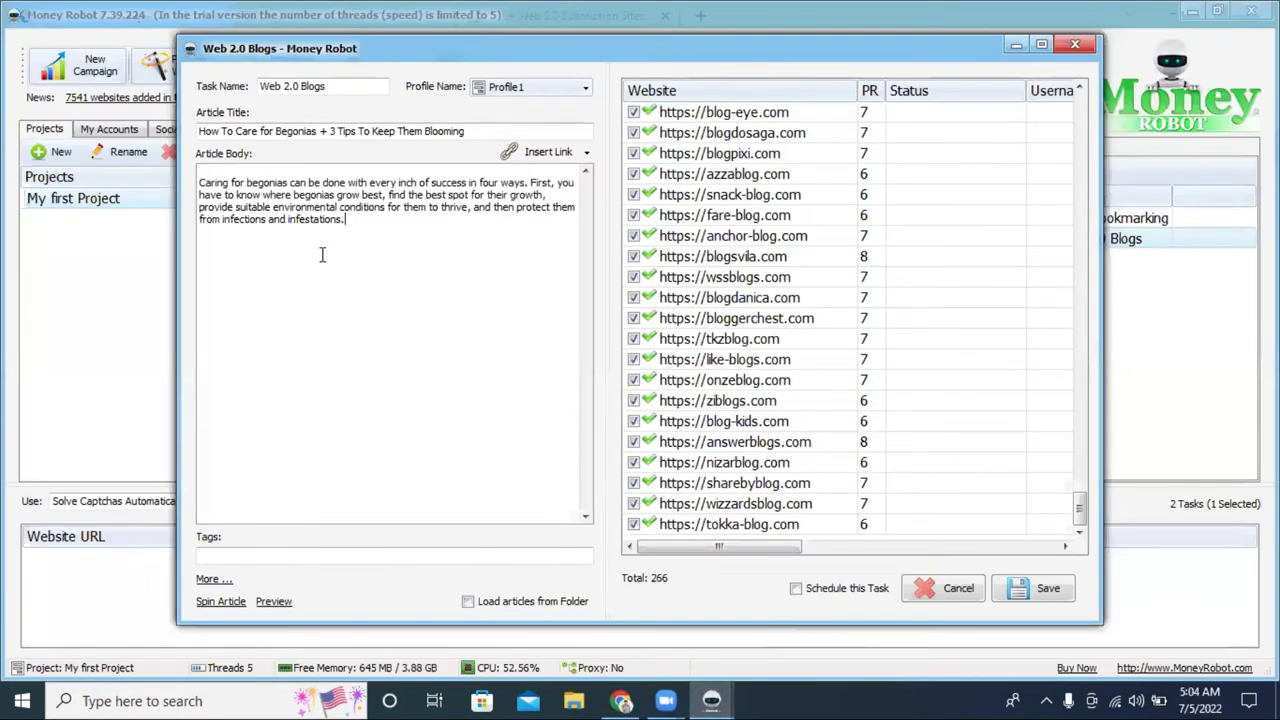
# Step: Copy the paragraph "Keeping begonias in their flourishing form..." from the Chrome article and append it to the task's Article Body
pyautogui.click(621, 700)
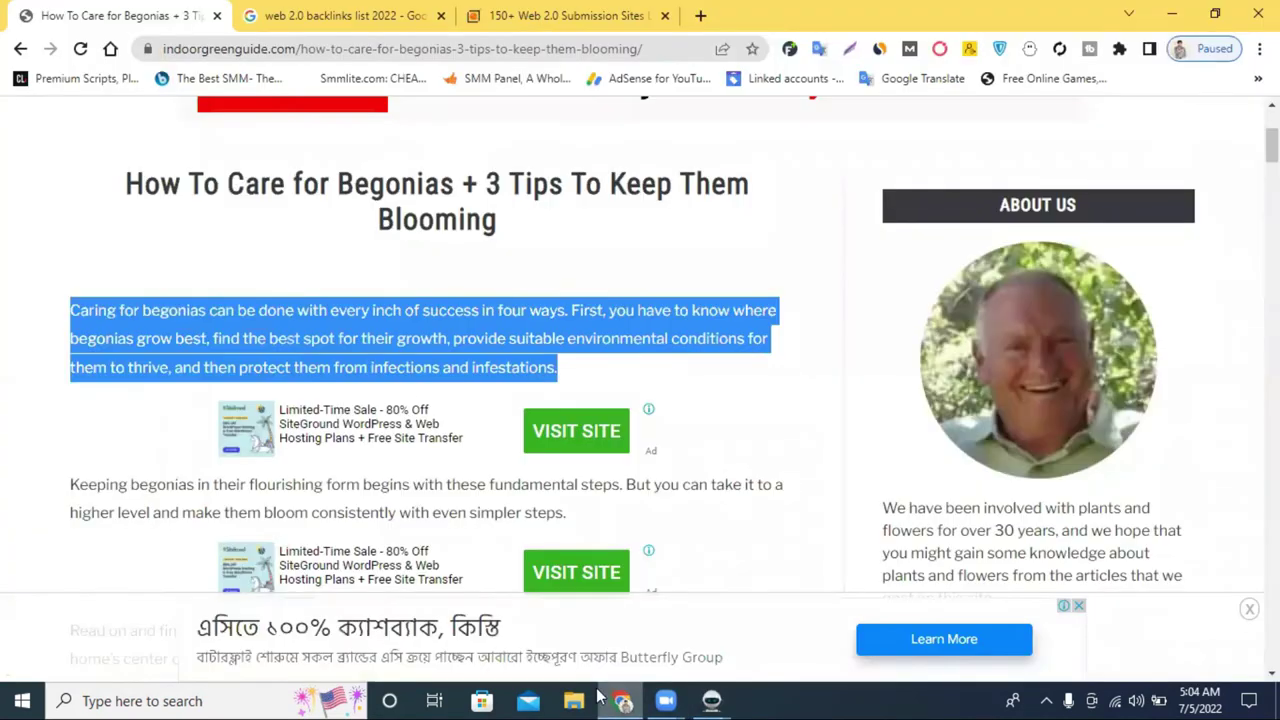
pyautogui.scroll(-1, 375, 507)
pyautogui.scroll(-1, 375, 507)
pyautogui.tripleClick(182, 311)
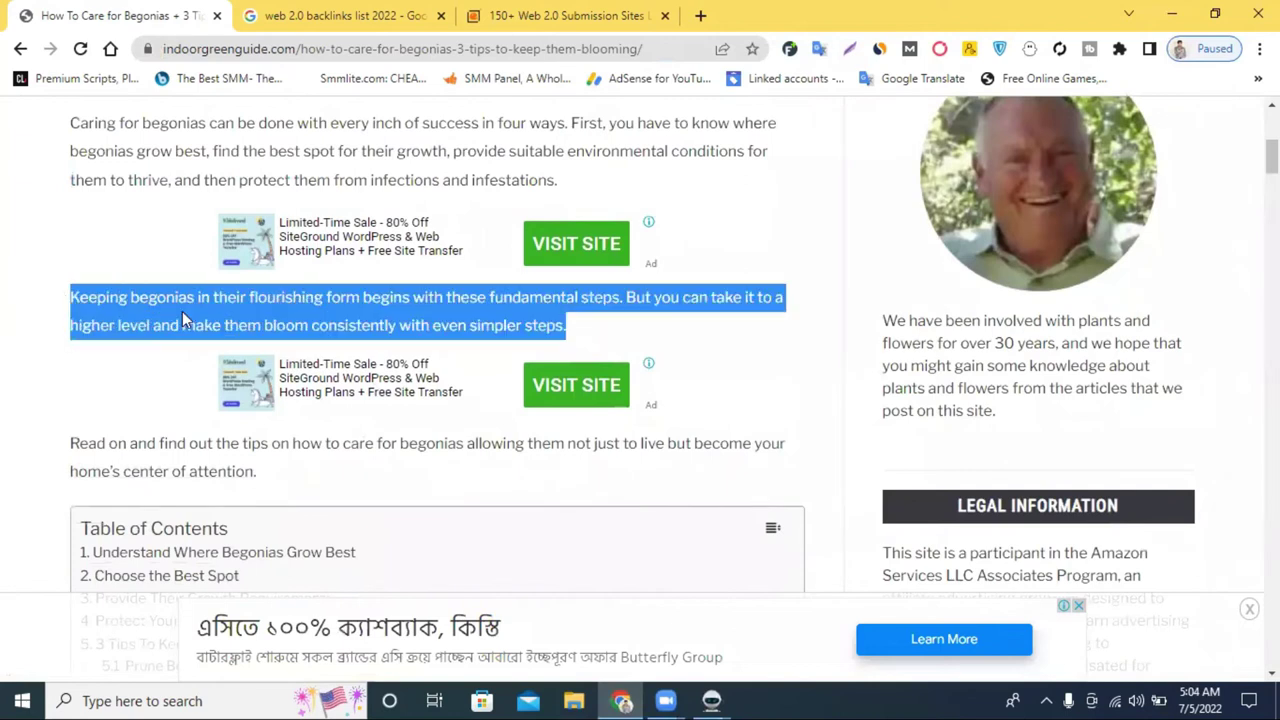
pyautogui.rightClick(182, 311)
pyautogui.click(245, 328)
pyautogui.click(711, 700)
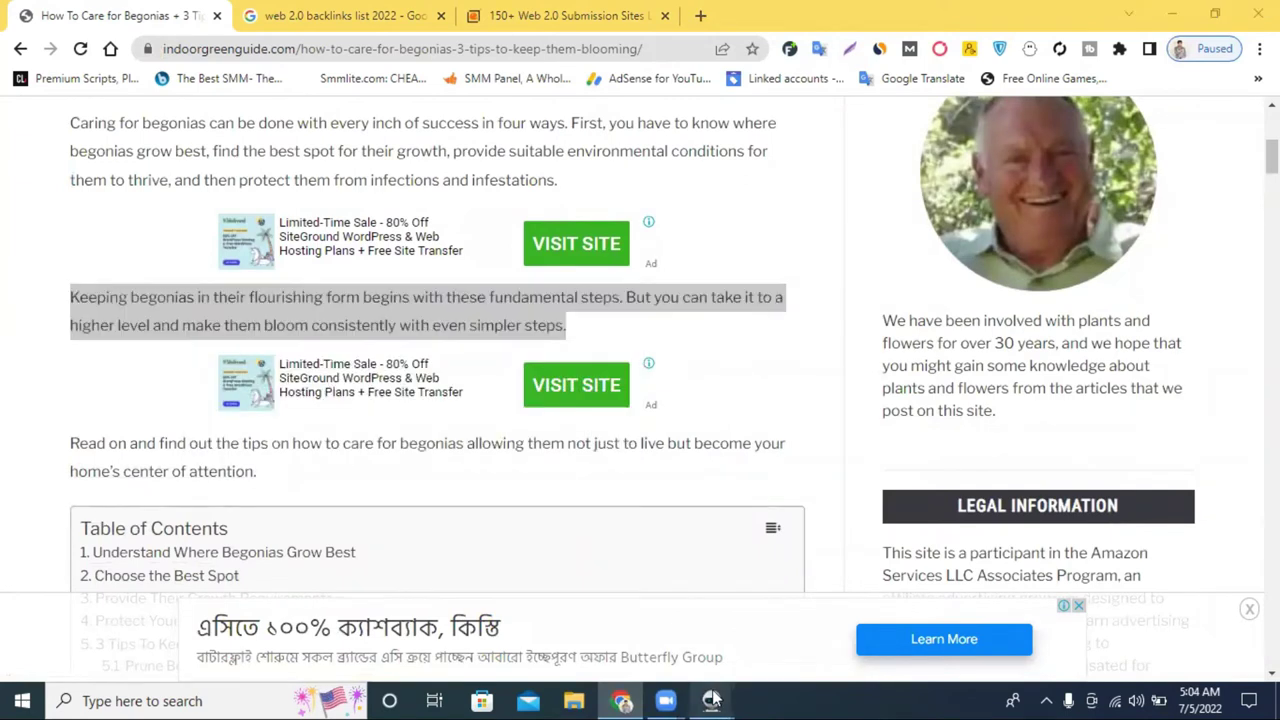
pyautogui.click(645, 630)
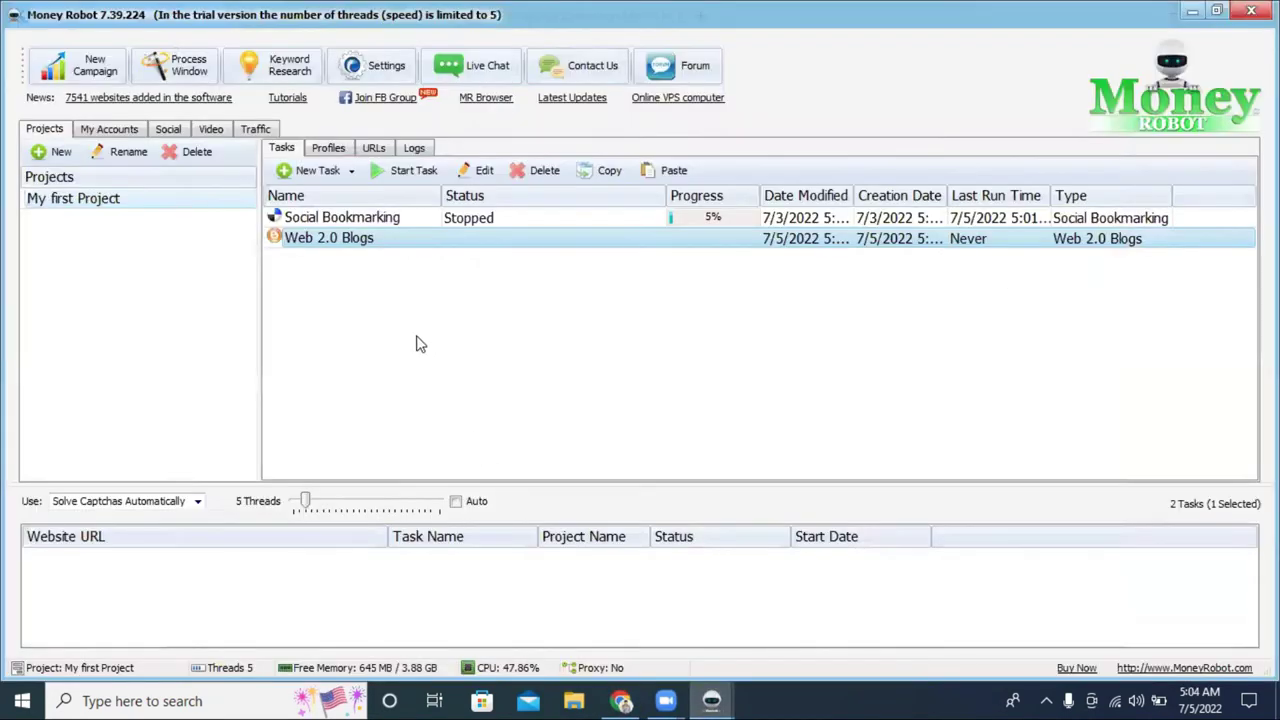
pyautogui.moveTo(711, 700)
pyautogui.click(810, 610)
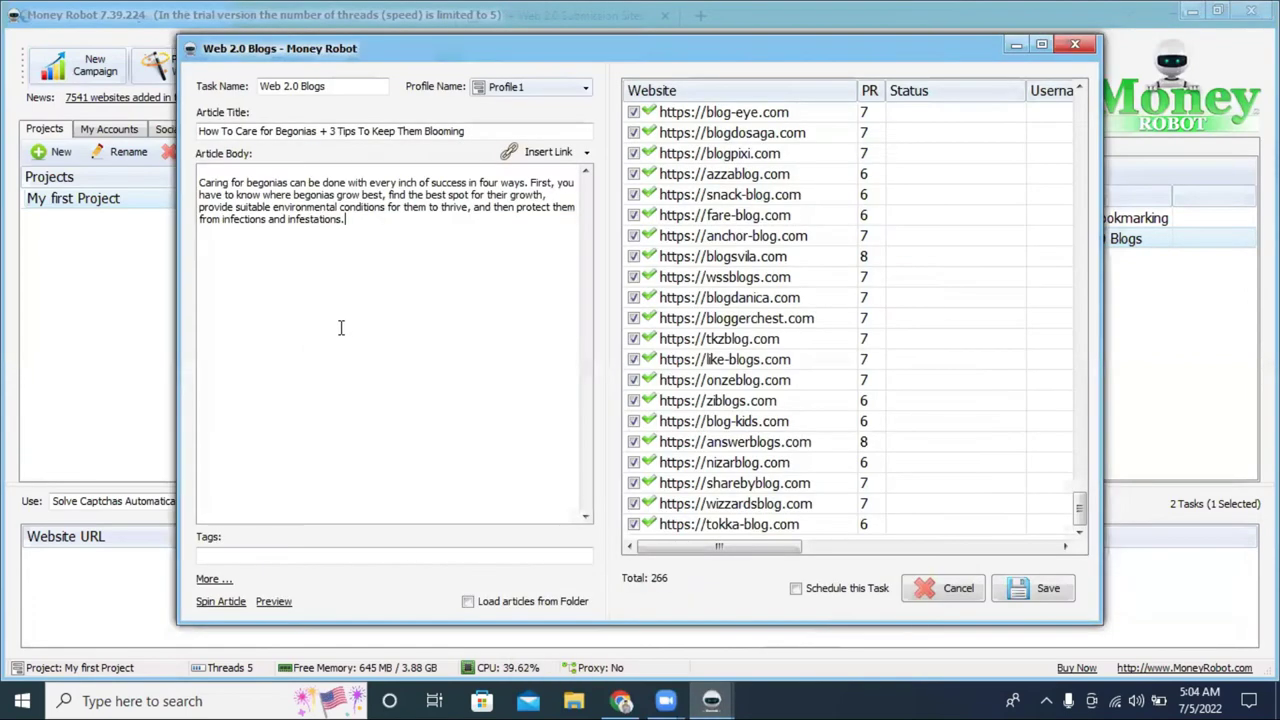
pyautogui.hotkey('ctrl', 'v')
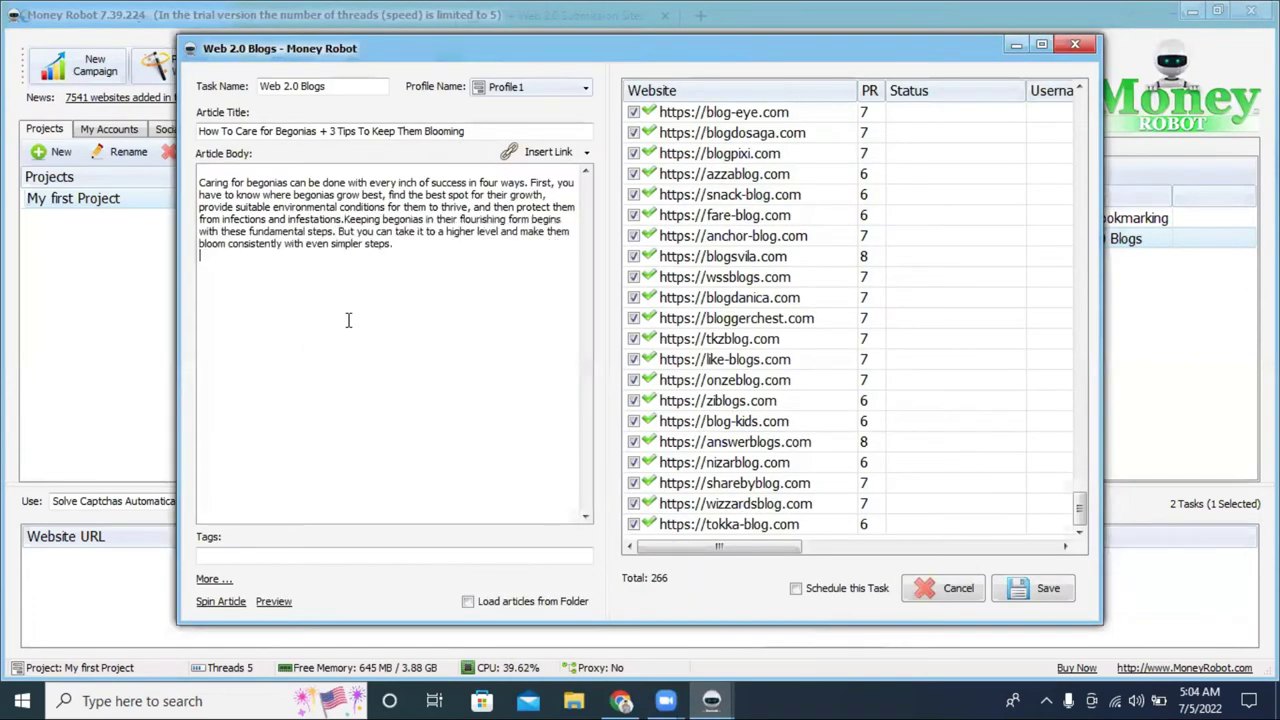
# Step: Copy the paragraph "Read on and find out the tips..." from the Chrome article and append it to the task's Article Body
pyautogui.click(645, 700)
pyautogui.click(621, 700)
pyautogui.scroll(-3, 222, 375)
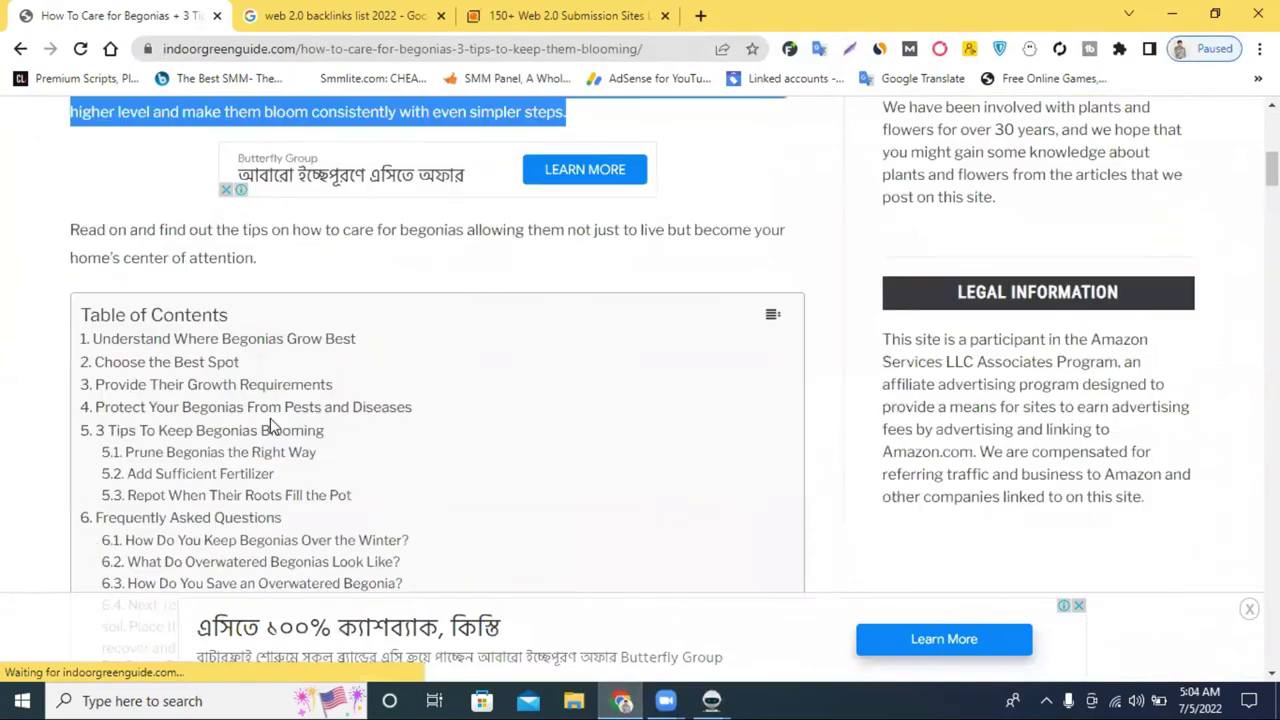
pyautogui.scroll(2, 222, 375)
pyautogui.tripleClick(153, 372)
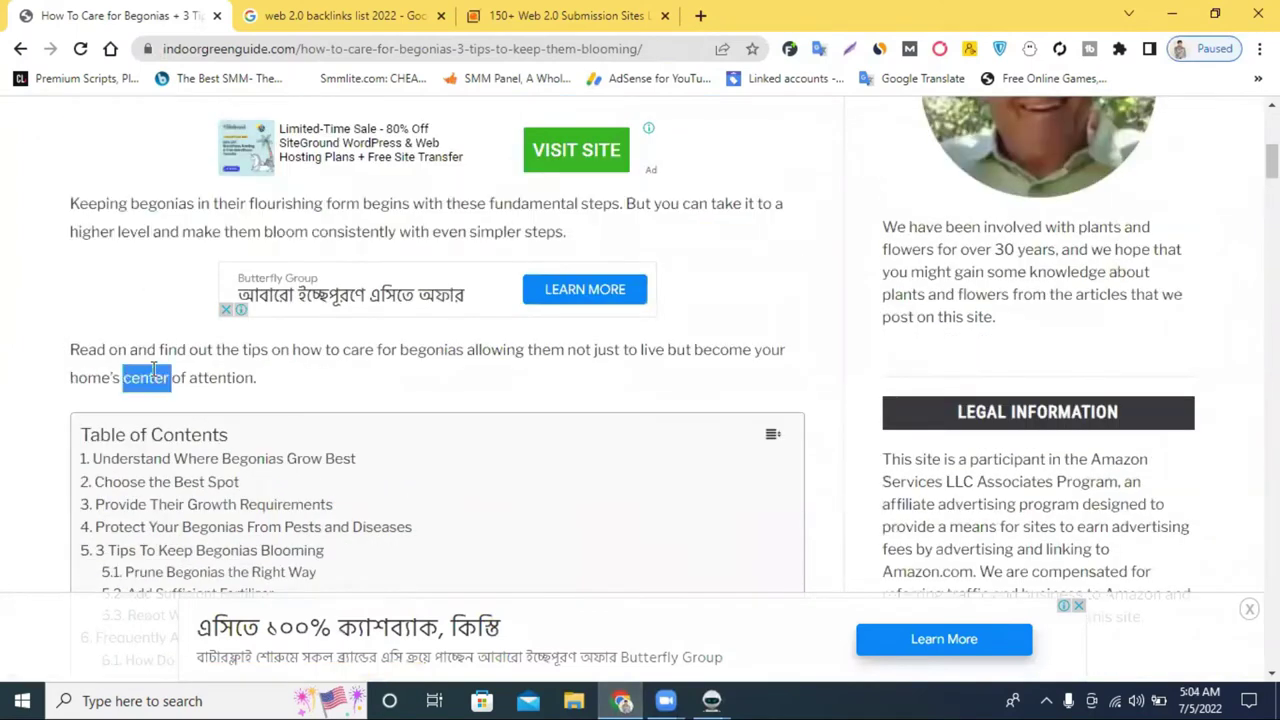
pyautogui.rightClick(180, 374)
pyautogui.click(210, 386)
pyautogui.click(711, 700)
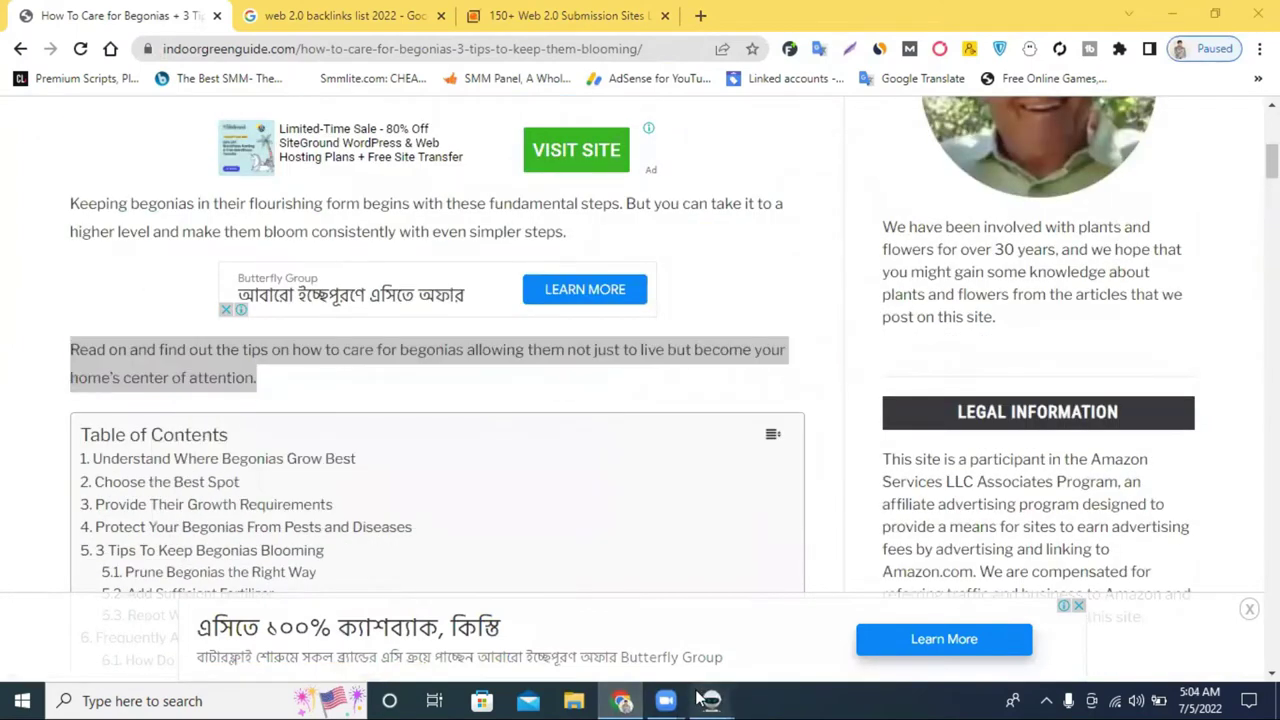
pyautogui.click(770, 643)
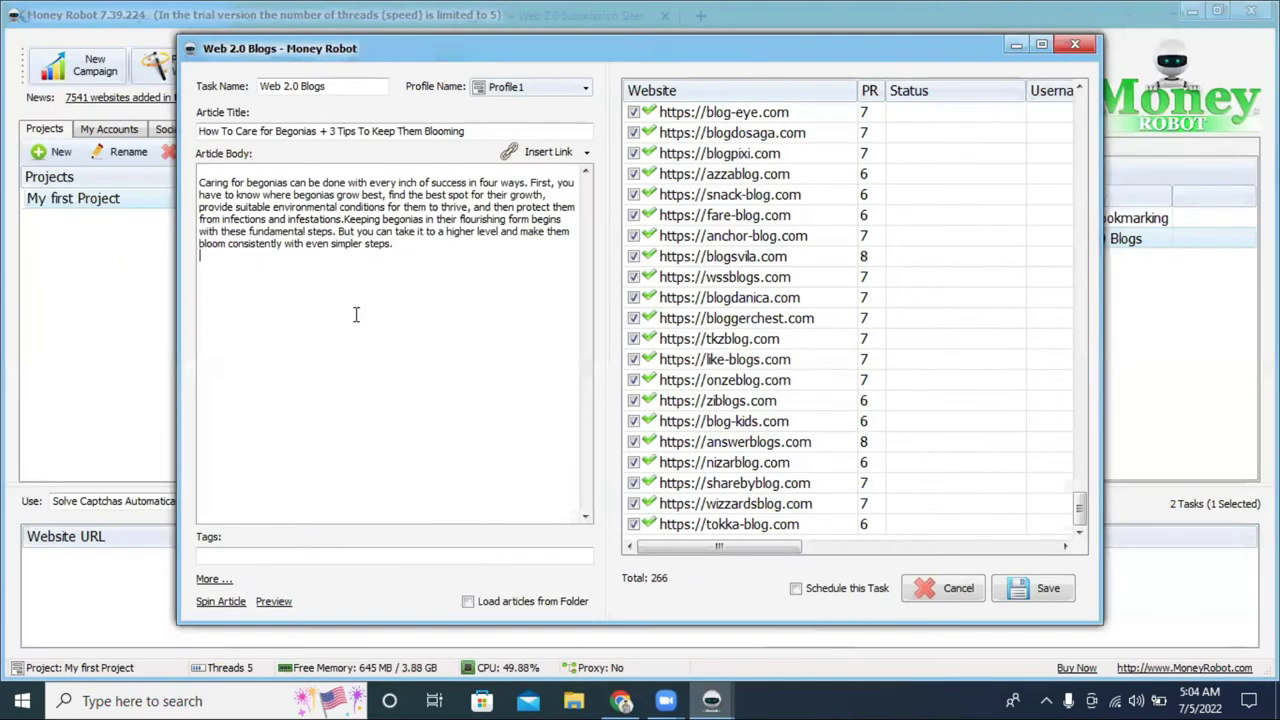
pyautogui.hotkey('ctrl', 'v')
# Step: Copy the heading "Understand Where Begonias Grow Best" with its two paragraphs from the Chrome article and append them to the Article Body
pyautogui.hotkey('alt', 'Tab')
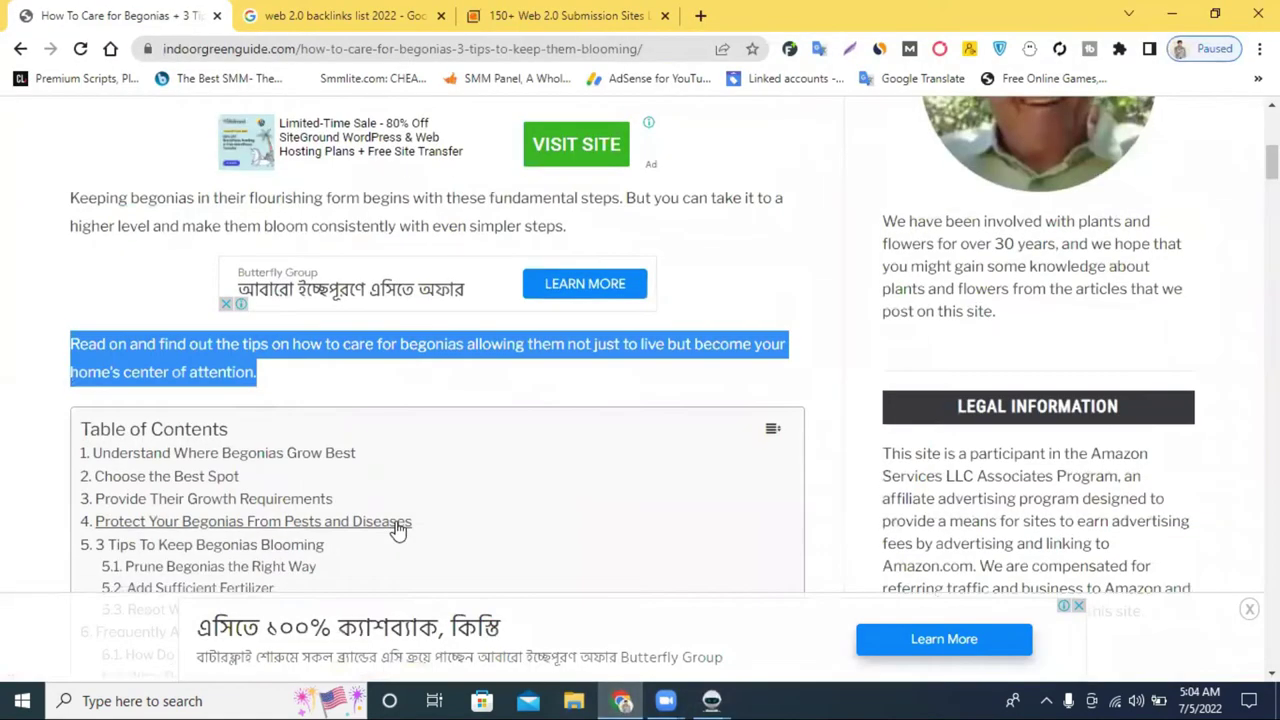
pyautogui.scroll(-4, 397, 530)
pyautogui.scroll(-3, 137, 335)
pyautogui.moveTo(72, 218); pyautogui.dragTo(290, 326)
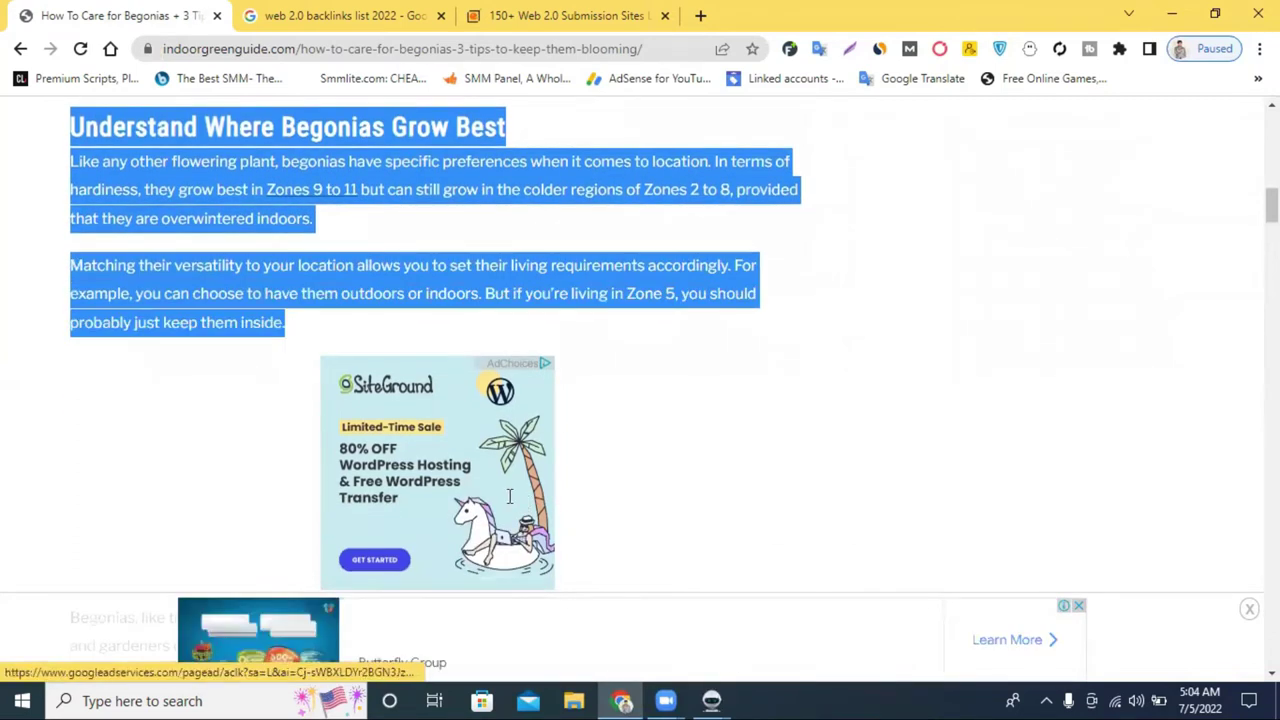
pyautogui.hotkey('alt', 'Tab')
pyautogui.hotkey('ctrl', 'v')
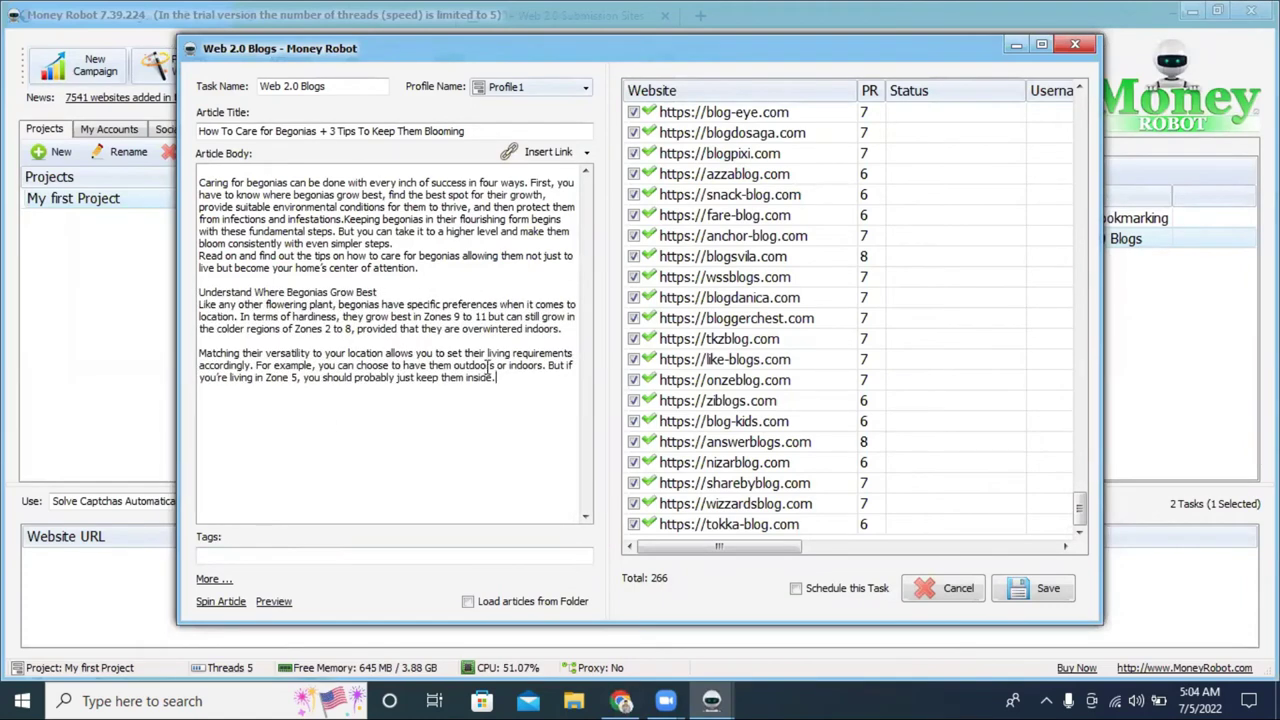
pyautogui.moveTo(518, 380); pyautogui.dragTo(190, 196)
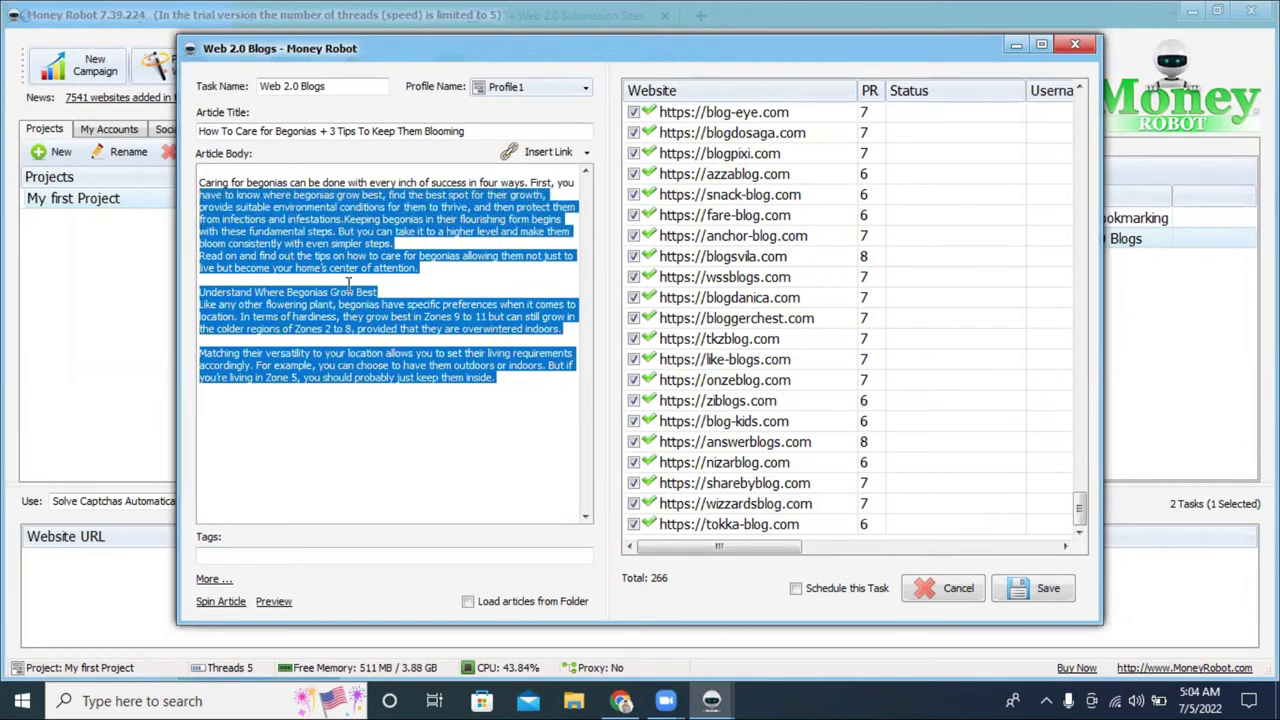
pyautogui.click(348, 282)
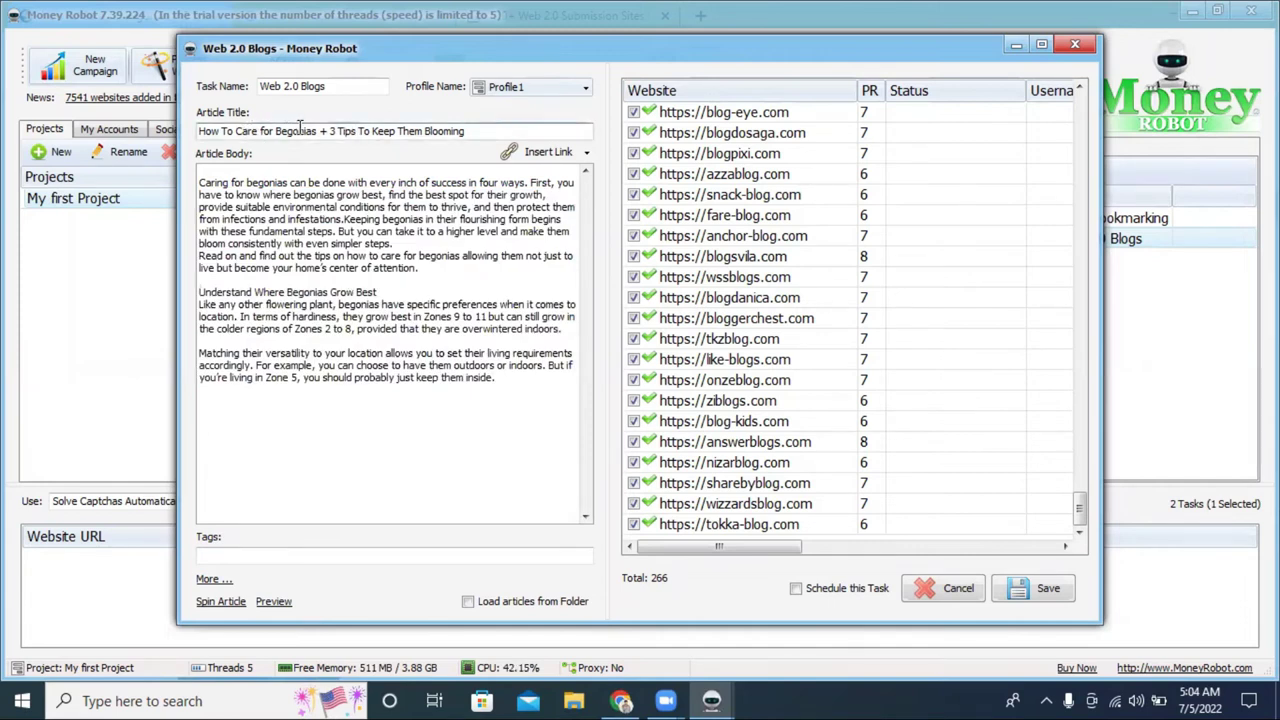
# Step: Copy the Article Title text and insert it on its own line above the first paragraph of the Article Body
pyautogui.tripleClick(481, 130)
pyautogui.hotkey('ctrl', 'c')
pyautogui.rightClick(448, 130)
pyautogui.click(505, 180)
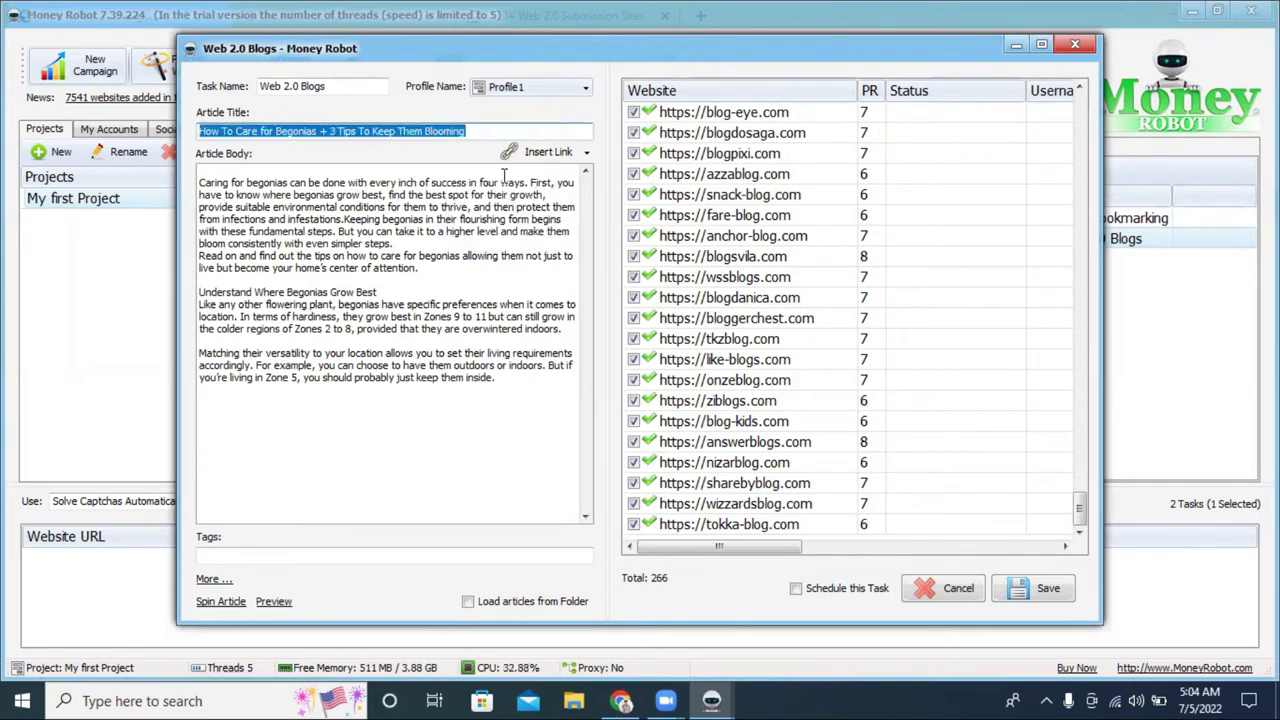
pyautogui.click(202, 181)
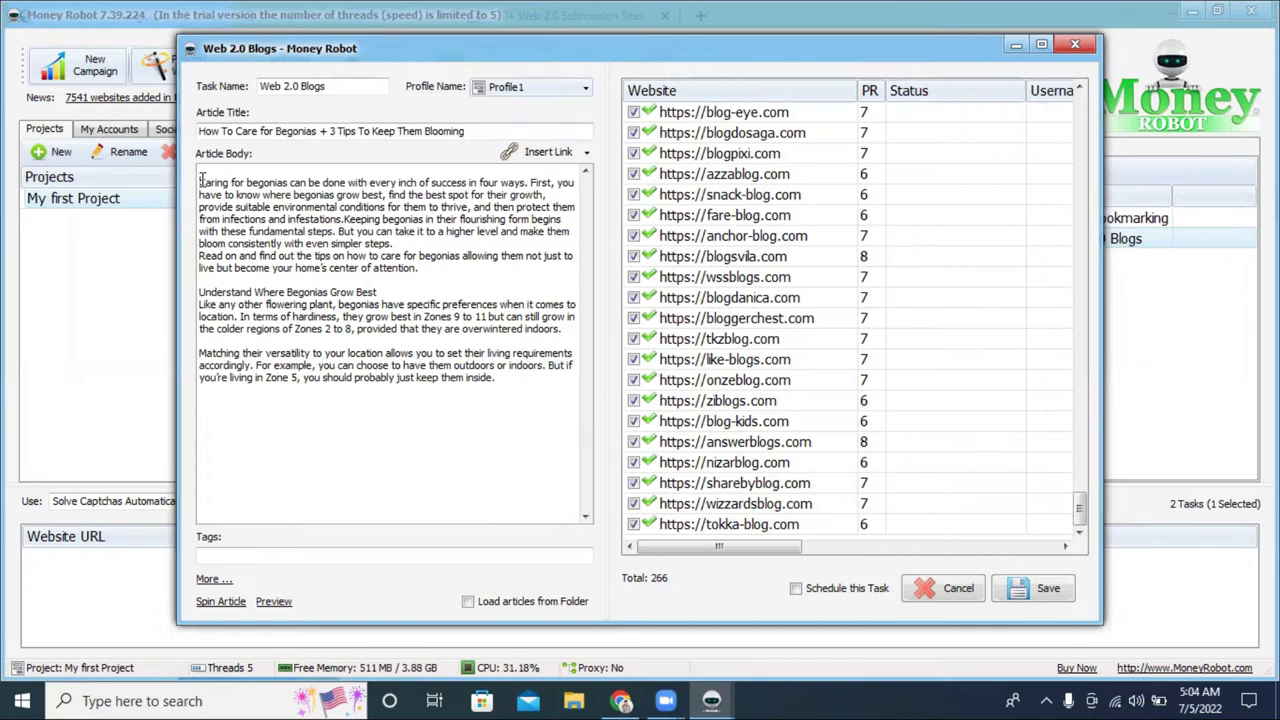
pyautogui.press('Return')
pyautogui.press('Return')
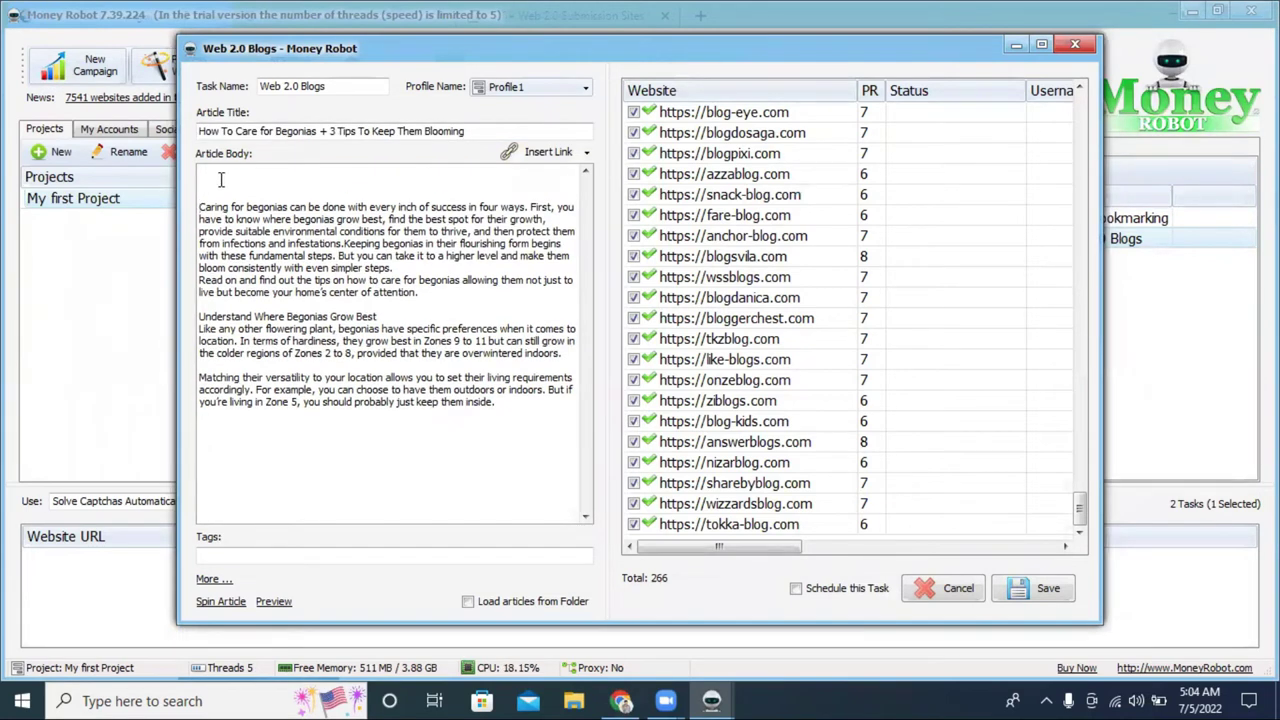
pyautogui.hotkey('ctrl', 'v')
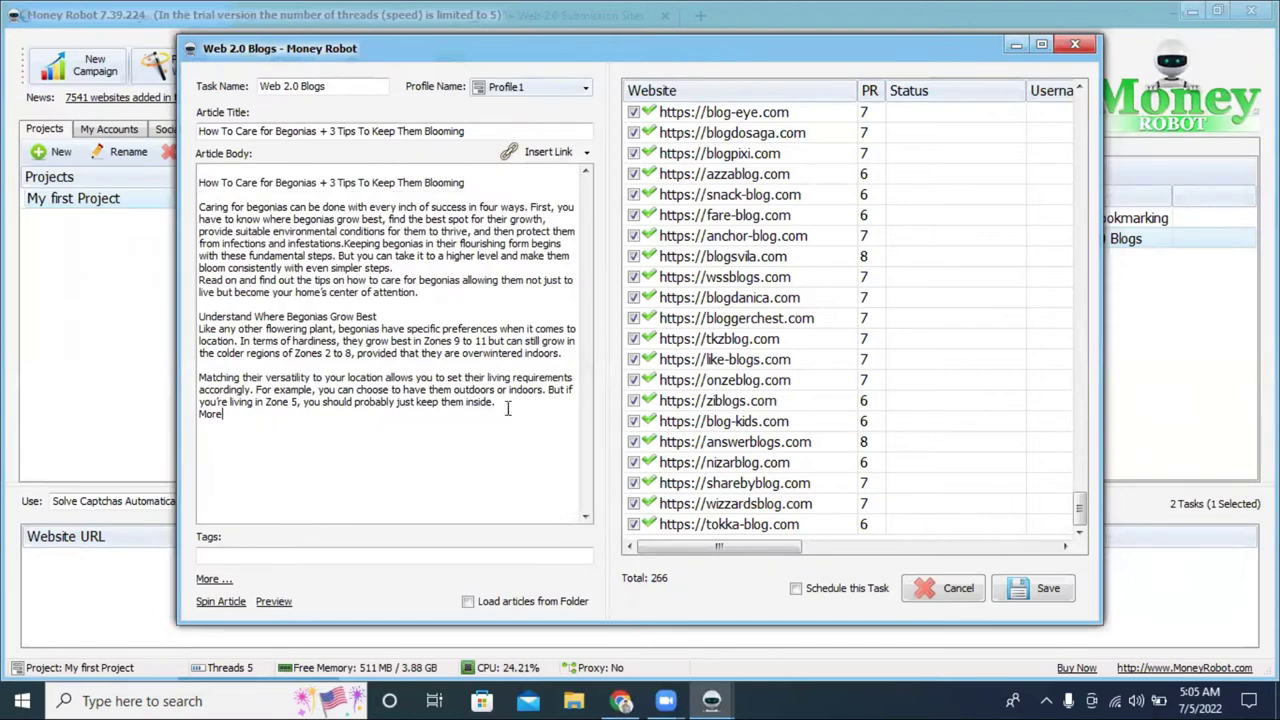
# Step: Insert the copied title again above the "Understand Where Begonias Grow Best" heading in the Article Body, with a blank line after it
pyautogui.click(365, 303)
pyautogui.press('Return')
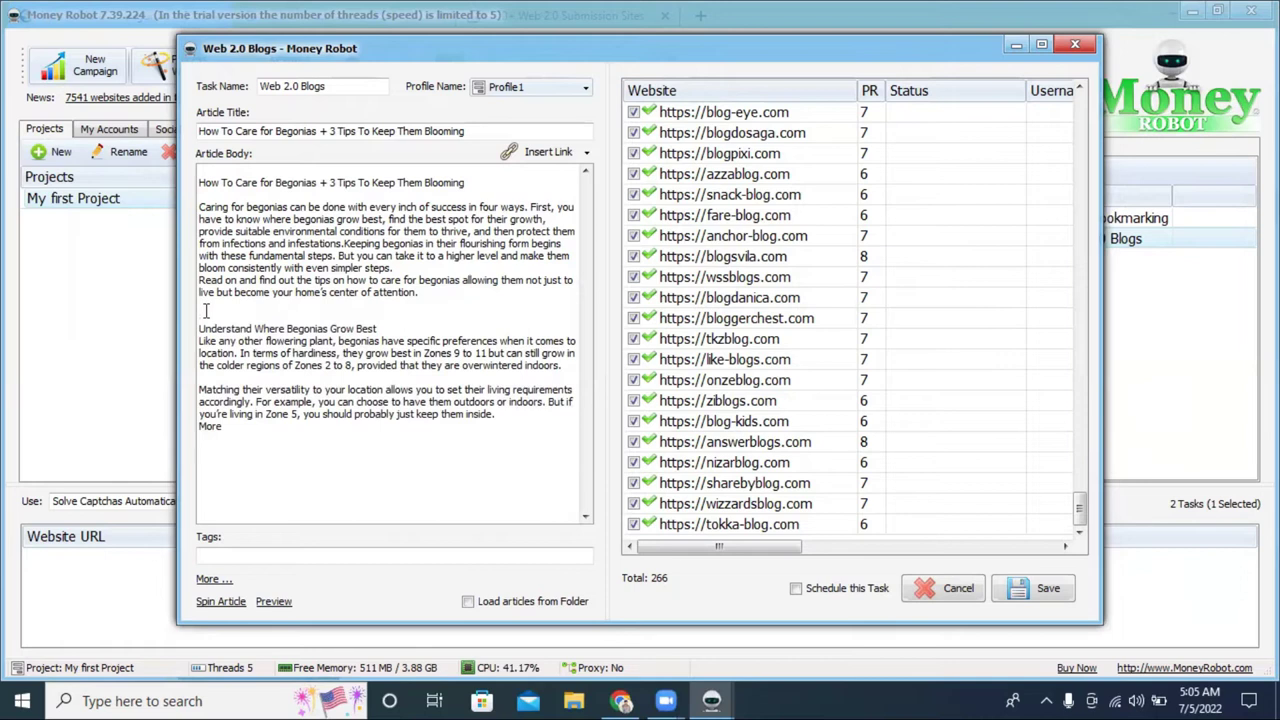
pyautogui.hotkey('ctrl', 'v')
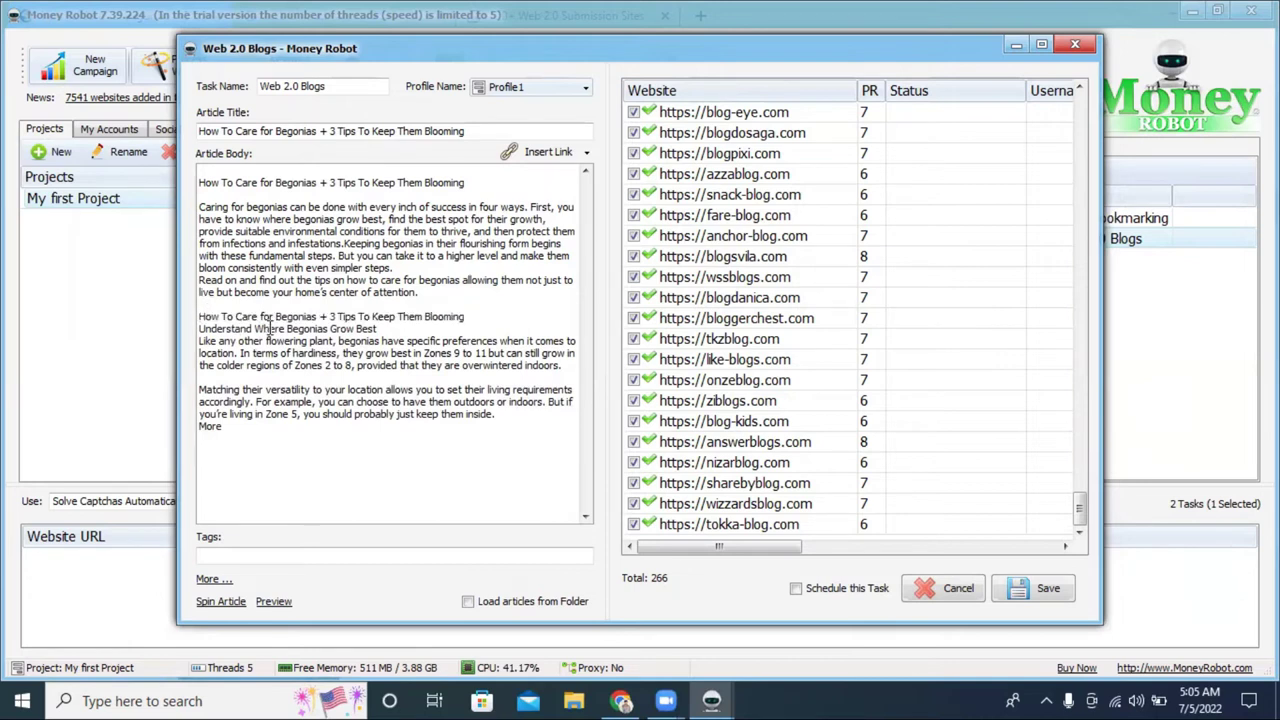
pyautogui.press('Return')
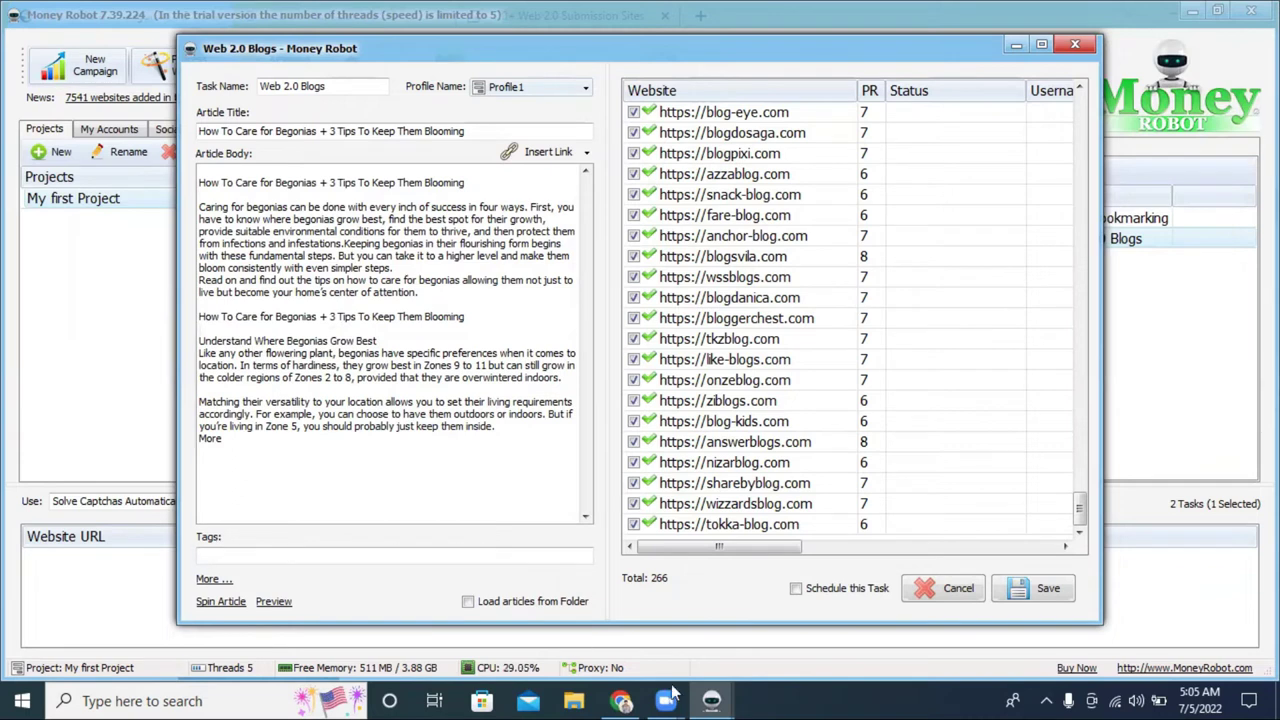
# Step: Switch to Chrome and copy the full address of the Indoor Green Guide begonia article
pyautogui.click(621, 699)
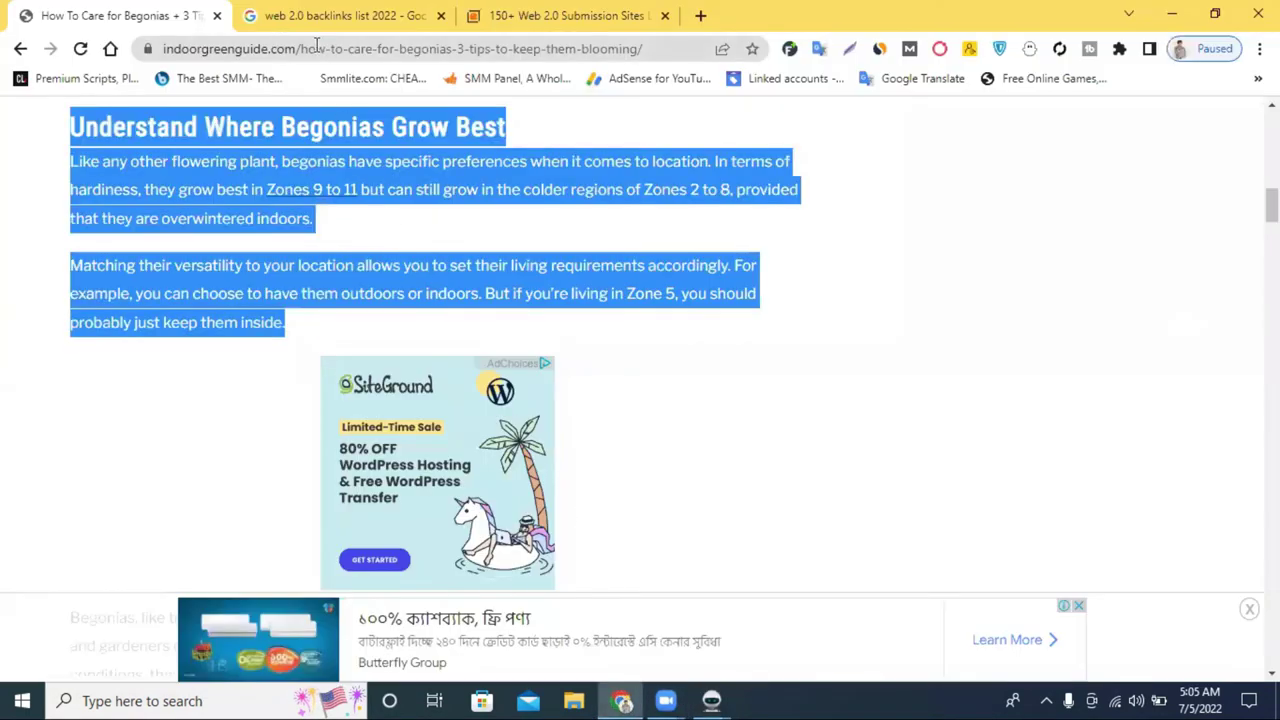
pyautogui.click(316, 47)
pyautogui.rightClick(370, 50)
pyautogui.click(425, 157)
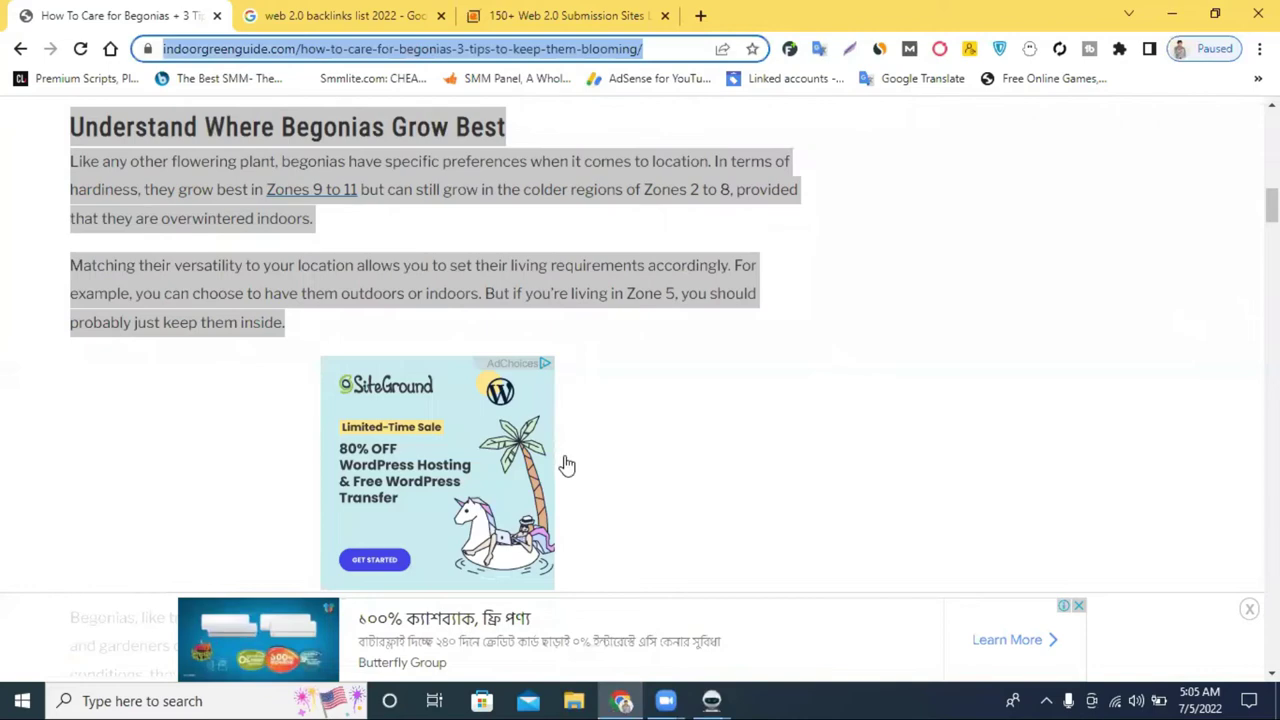
# Step: Switch to the Web 2.0 Blogs task in Money Robot and link the title line at the start of the Article Body to the copied article address
pyautogui.click(711, 700)
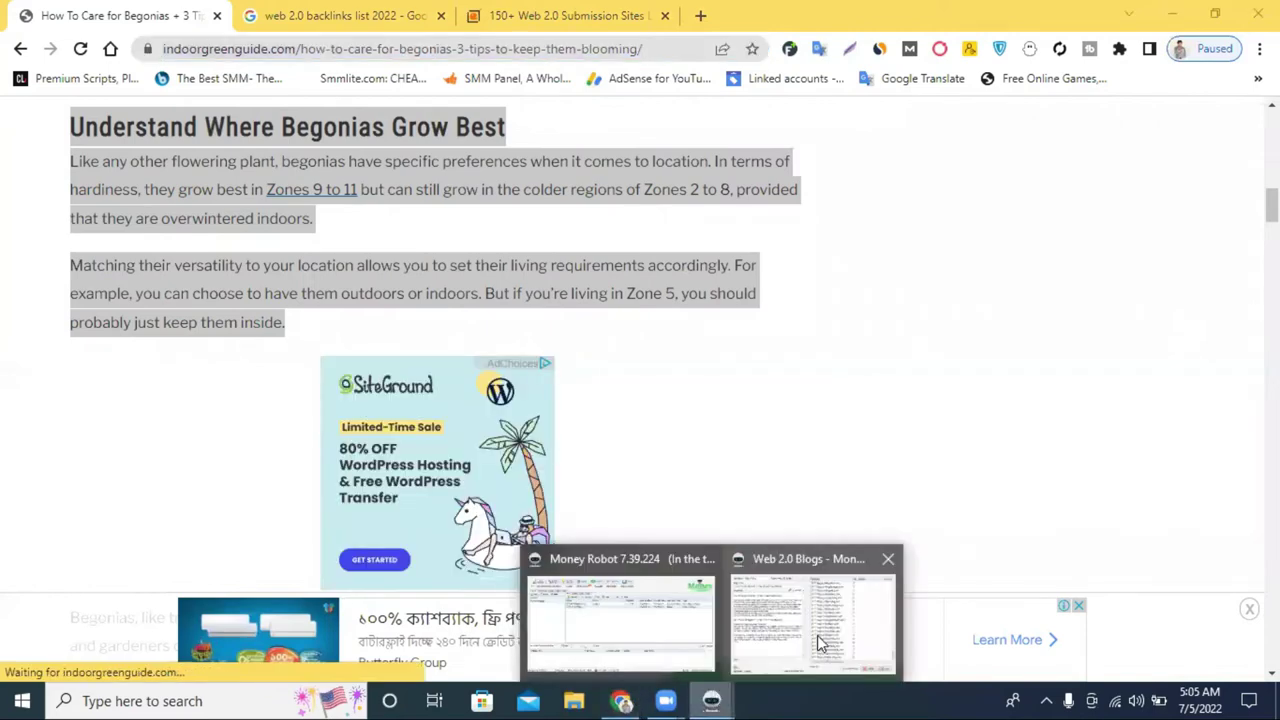
pyautogui.click(818, 643)
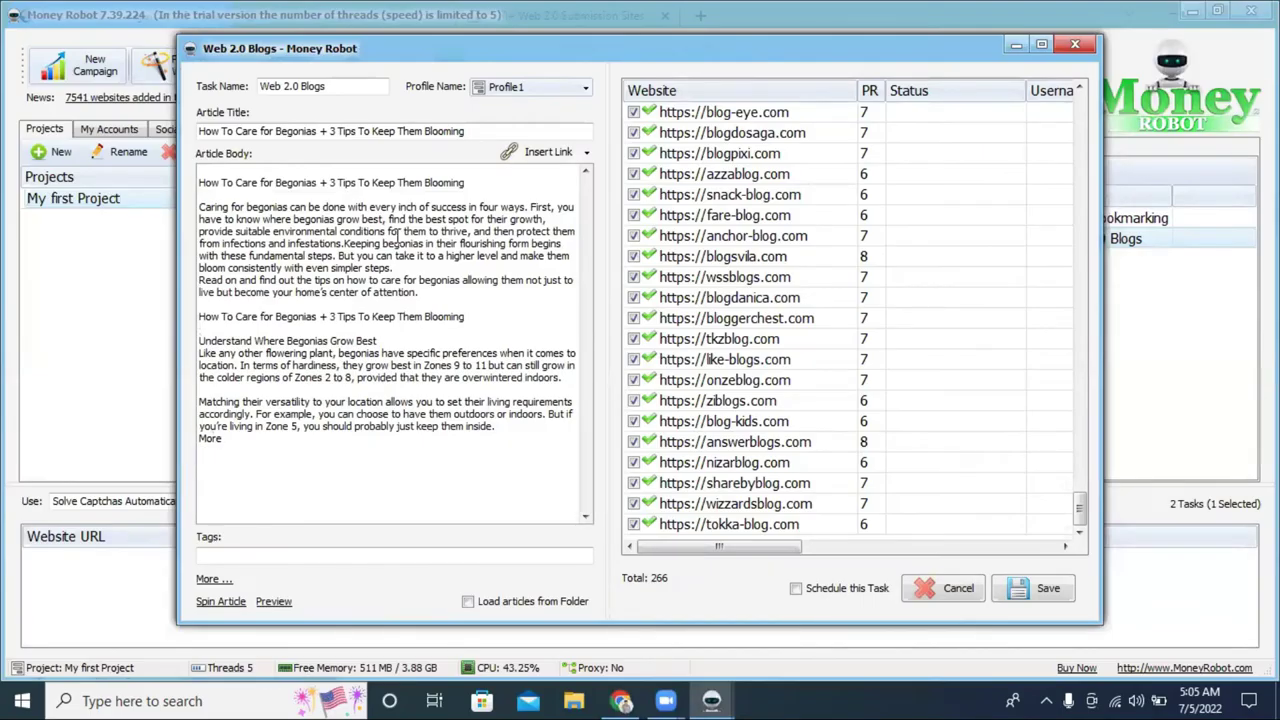
pyautogui.moveTo(466, 183); pyautogui.dragTo(198, 186)
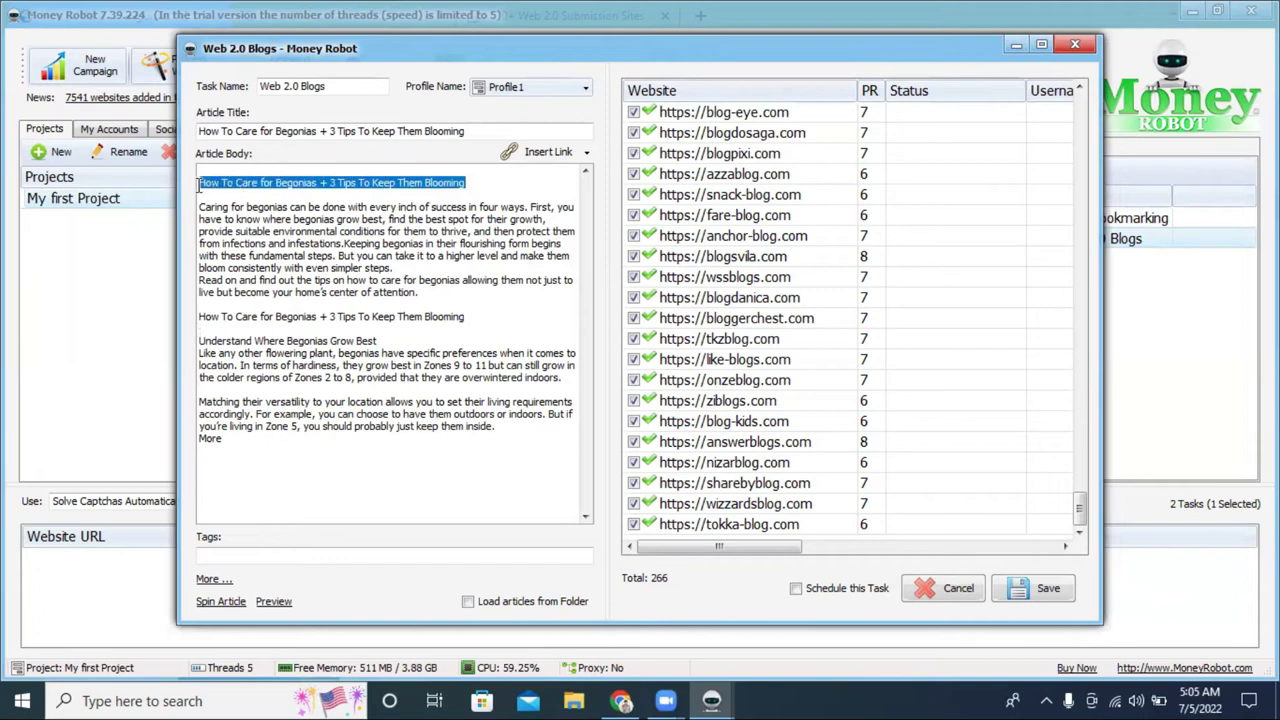
pyautogui.click(540, 155)
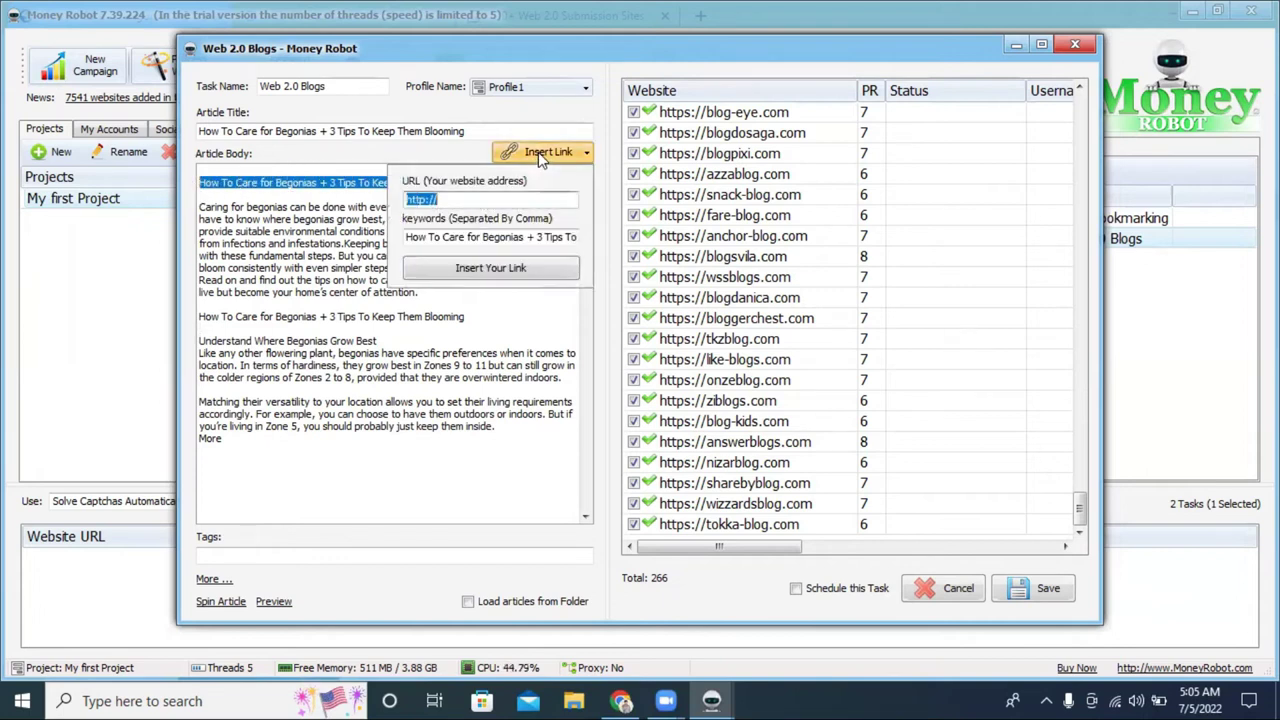
pyautogui.hotkey('ctrl', 'v')
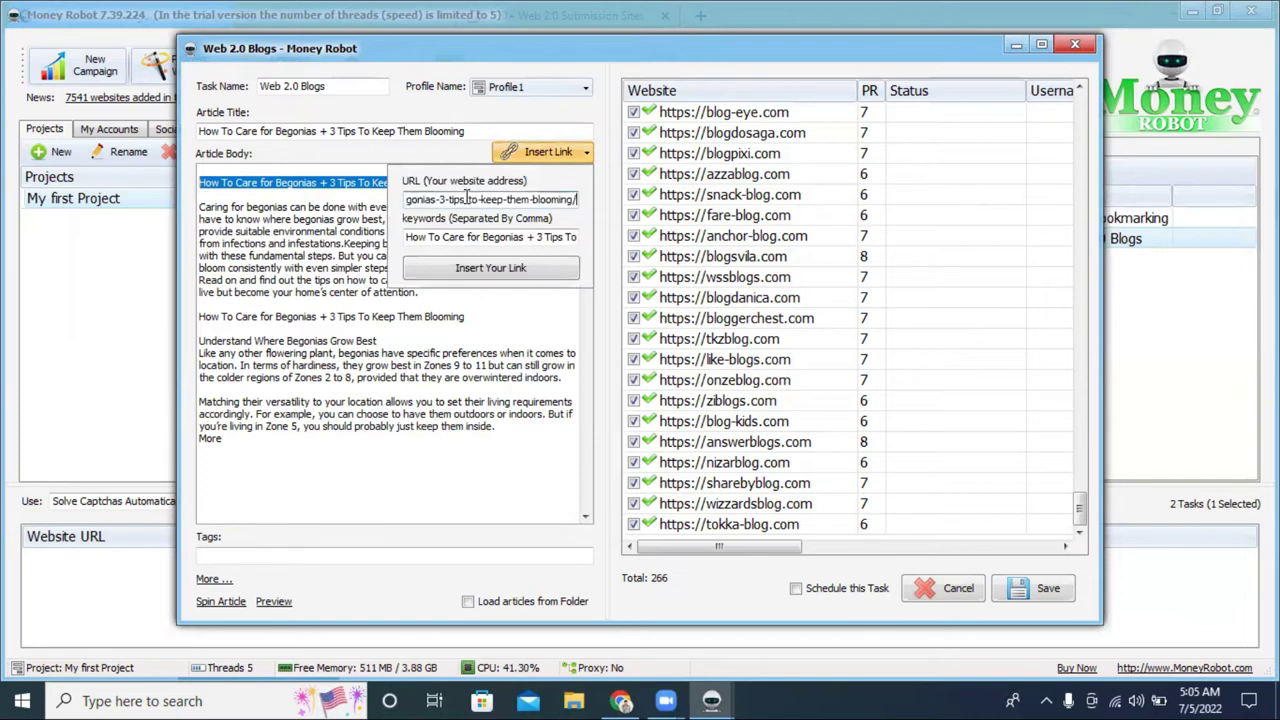
pyautogui.click(494, 268)
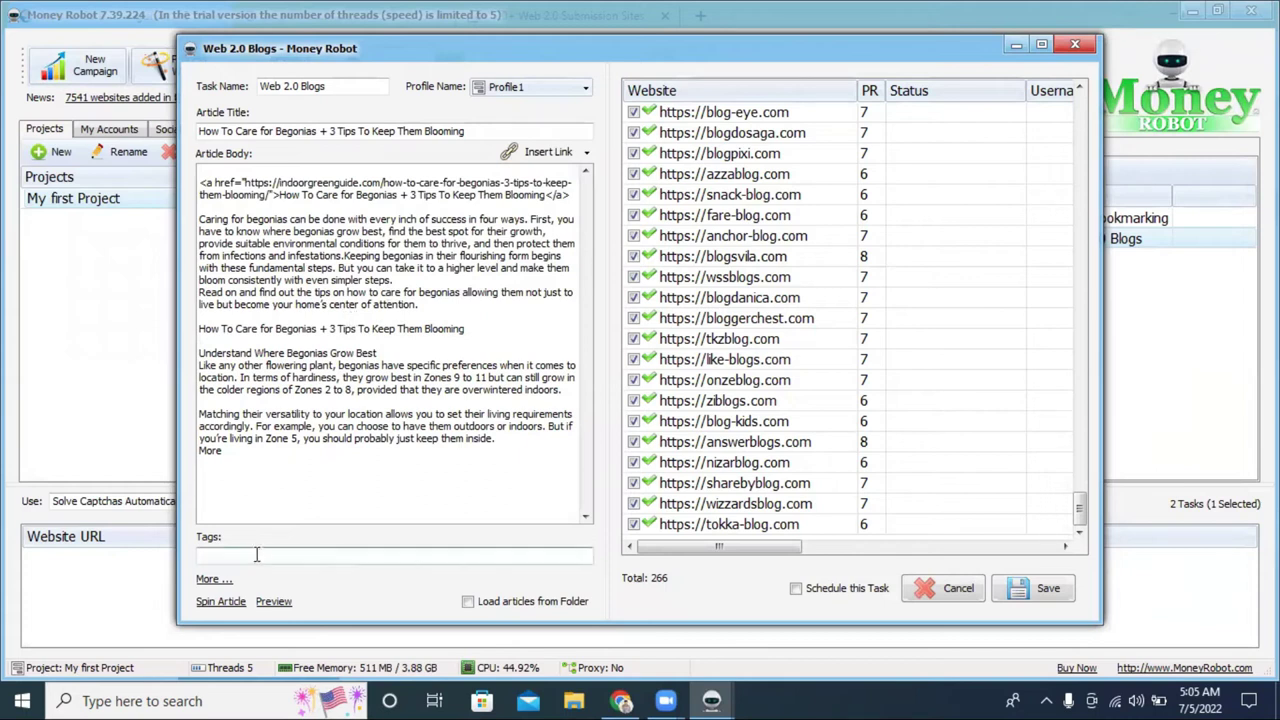
# Step: Link the second title line, above "Understand Where Begonias Grow Best", to the same begonia article address
pyautogui.moveTo(474, 328); pyautogui.dragTo(190, 318)
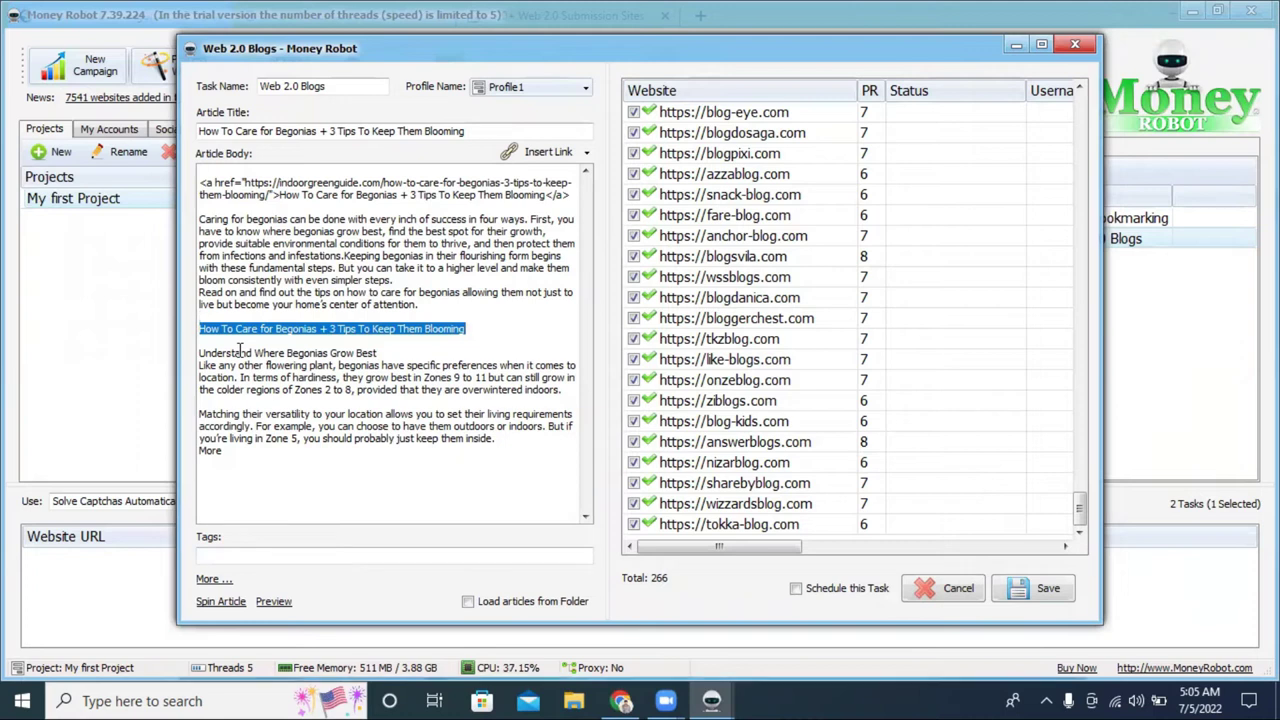
pyautogui.click(543, 155)
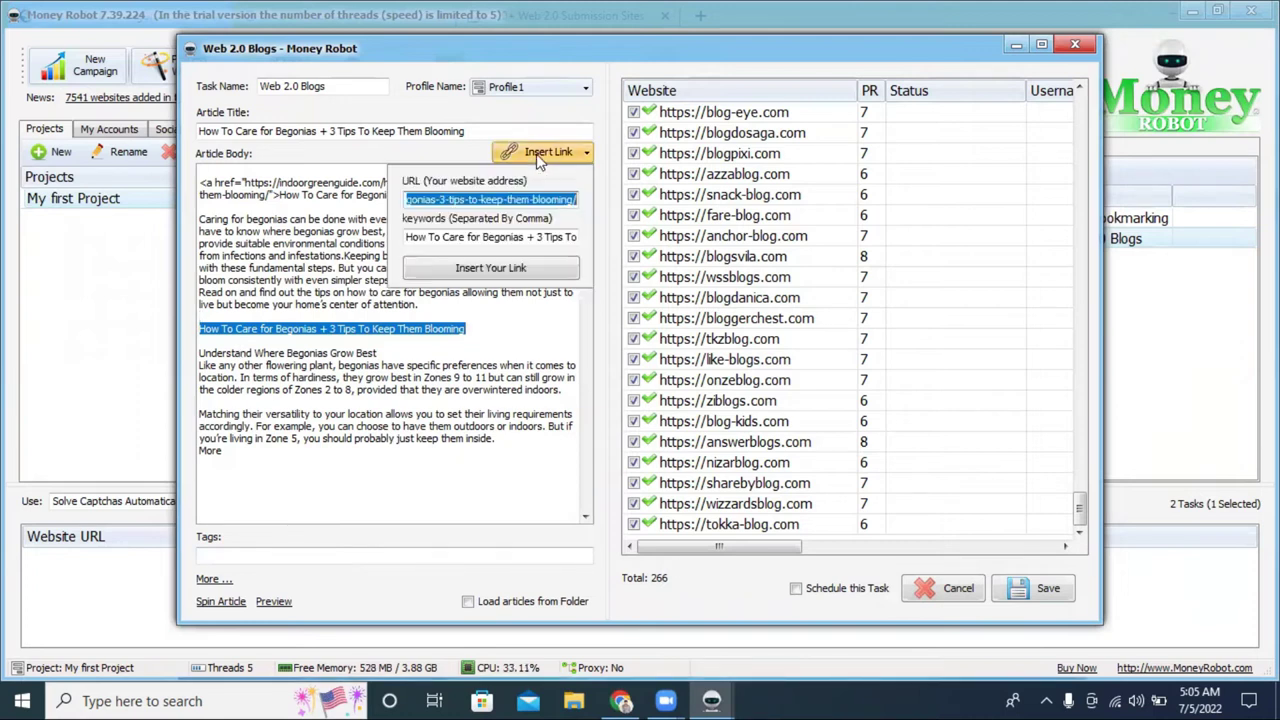
pyautogui.click(497, 220)
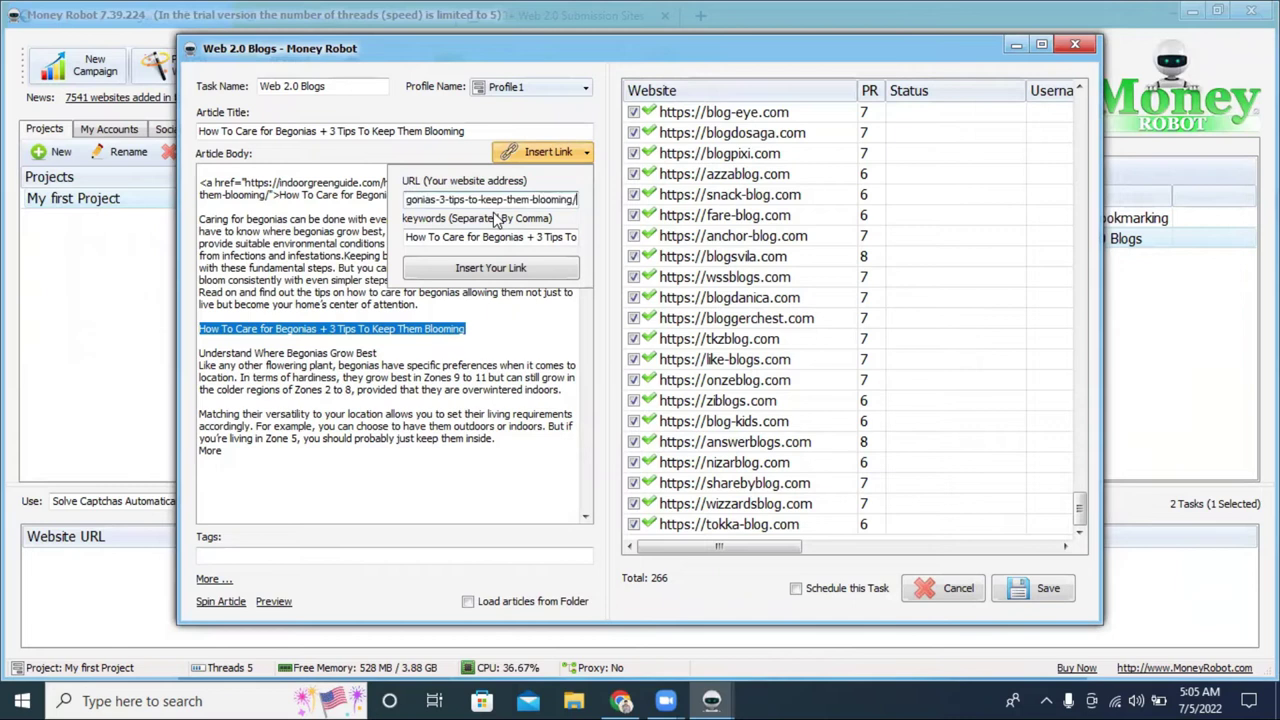
pyautogui.click(491, 270)
# Step: Turn the word "More" at the end of the Article Body into a link to the same article address
pyautogui.moveTo(223, 452); pyautogui.dragTo(200, 452)
pyautogui.click(548, 155)
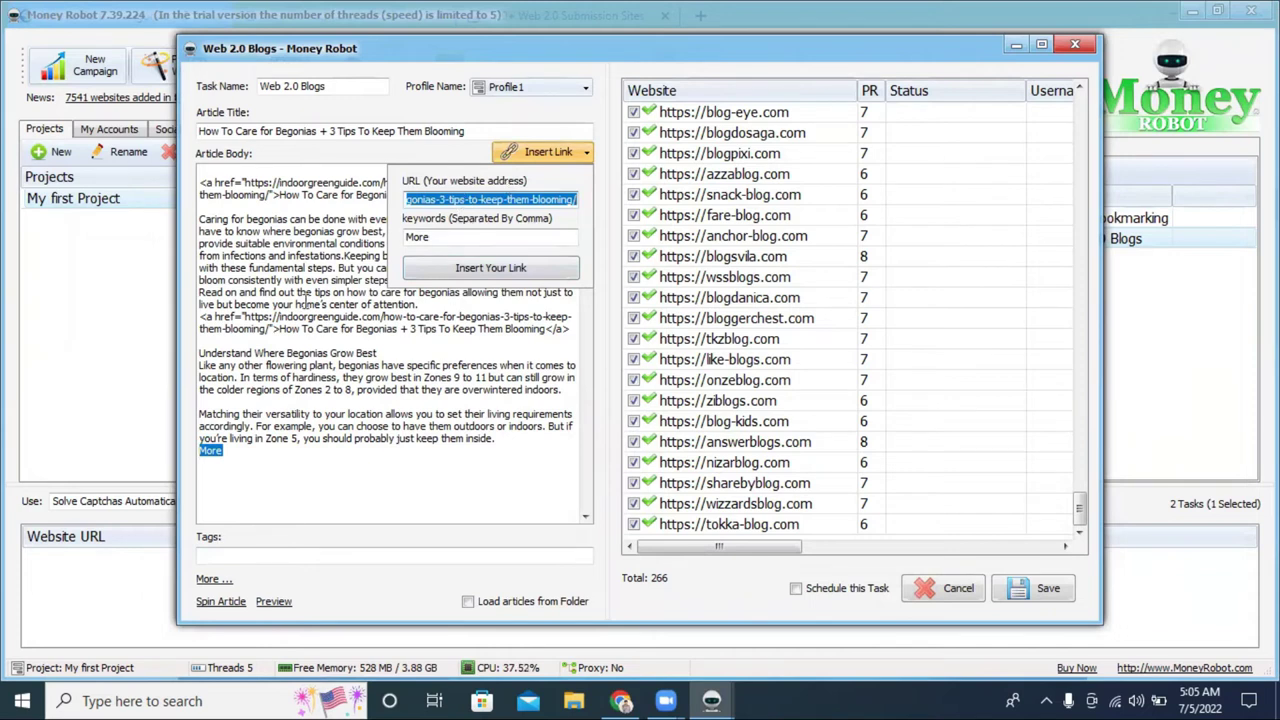
pyautogui.click(470, 269)
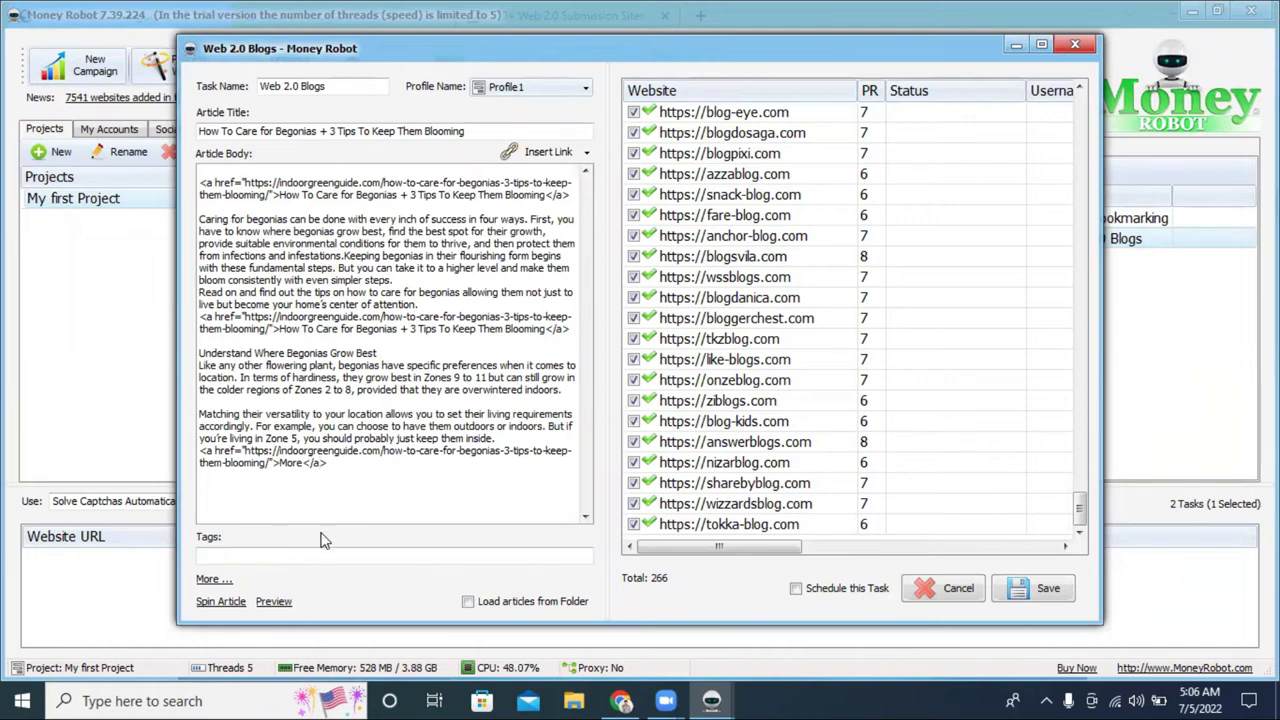
# Step: Save the Web 2.0 Blogs task with the tag "health" and start running it
pyautogui.click(278, 557)
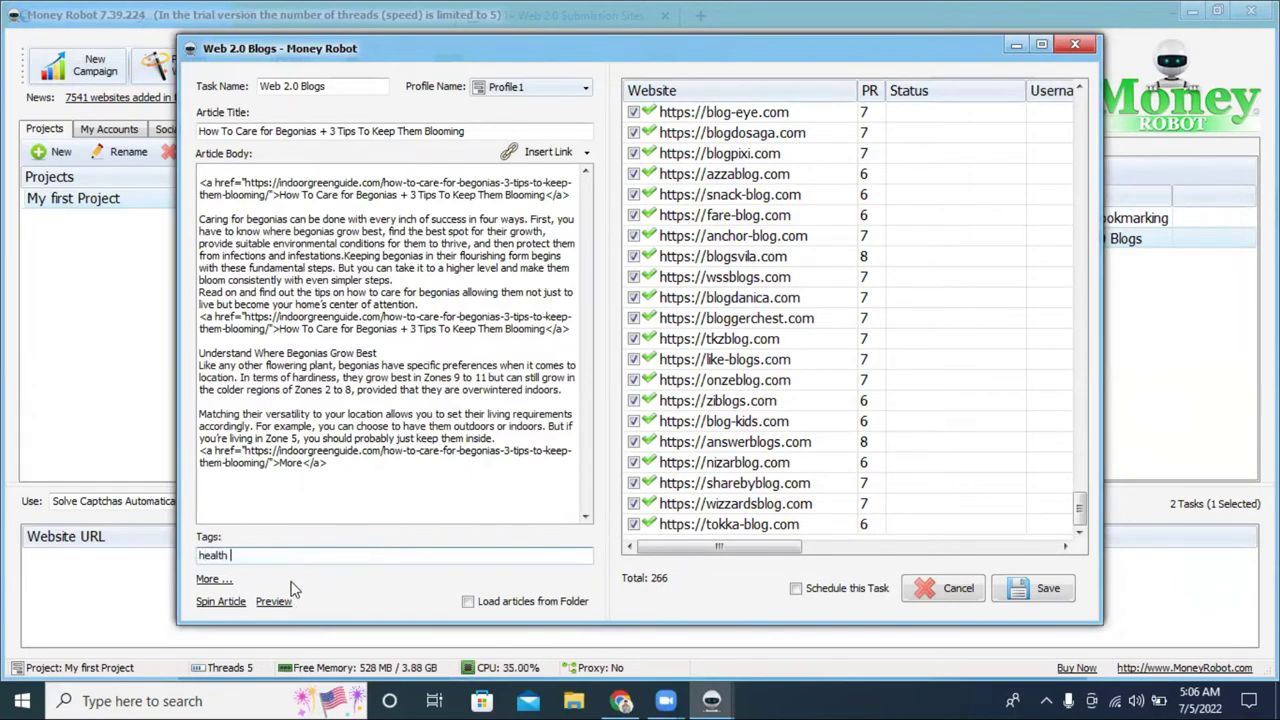
pyautogui.click(1031, 593)
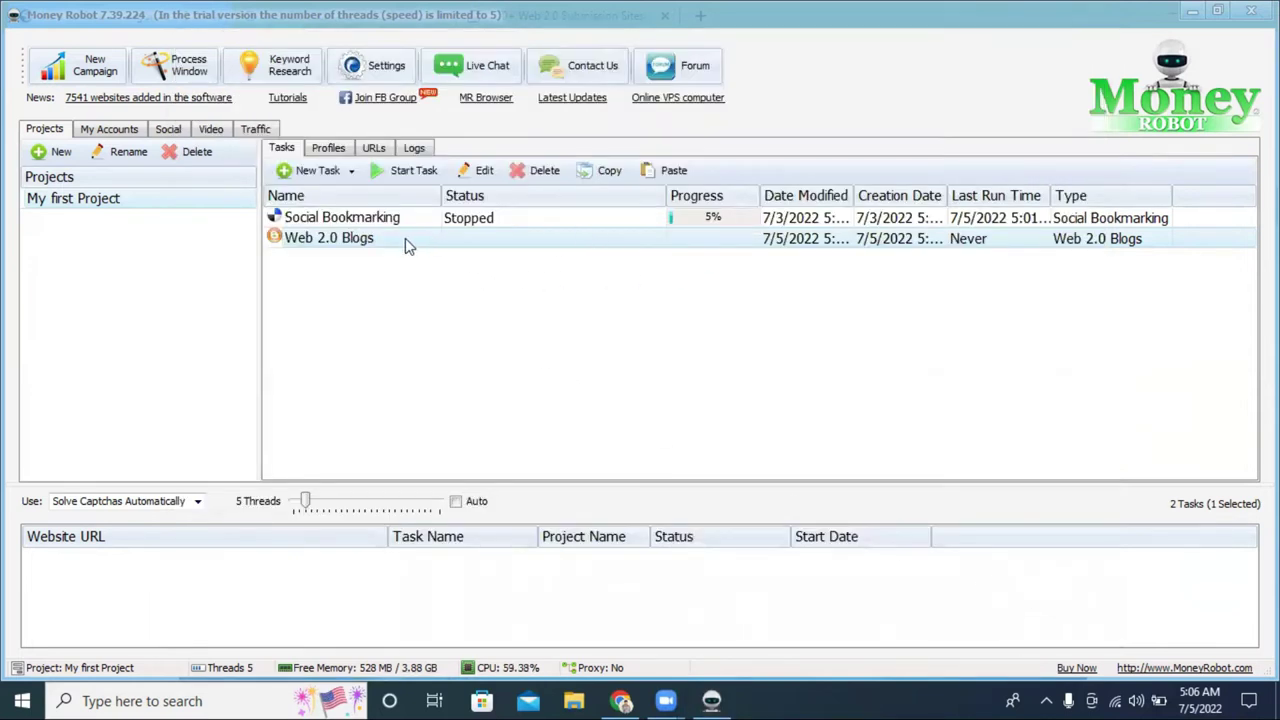
pyautogui.click(434, 248)
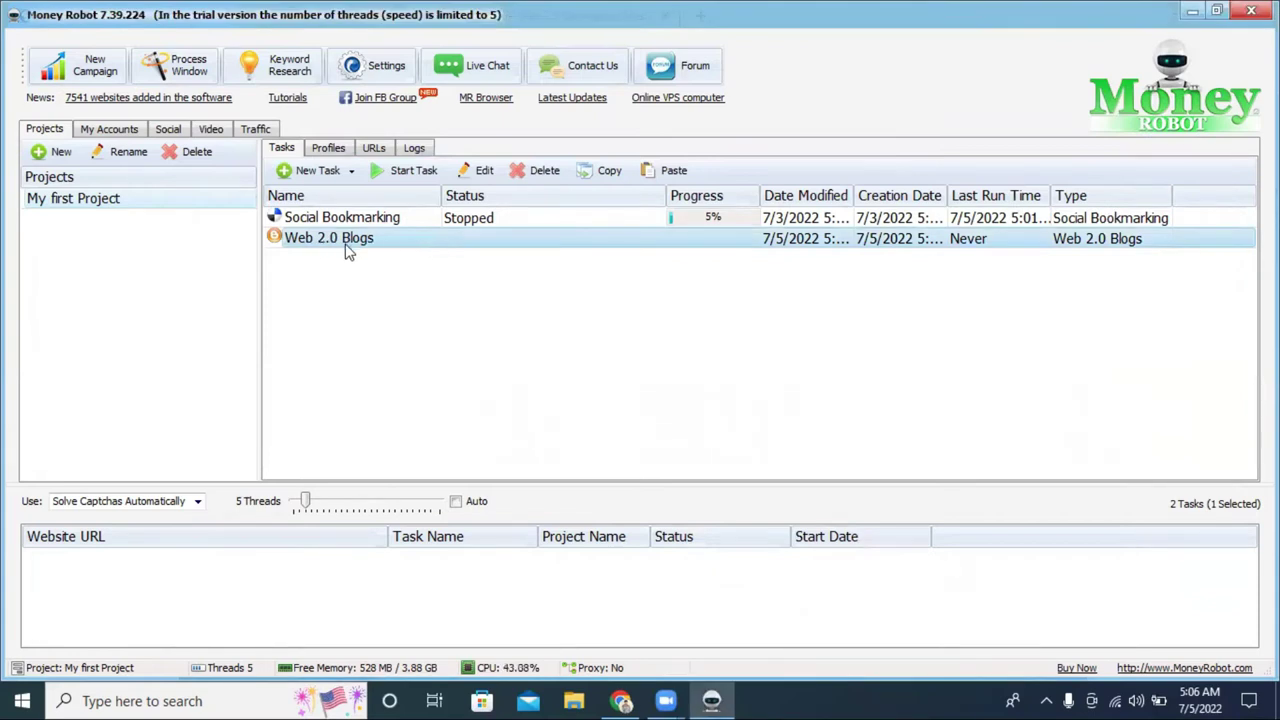
pyautogui.click(385, 173)
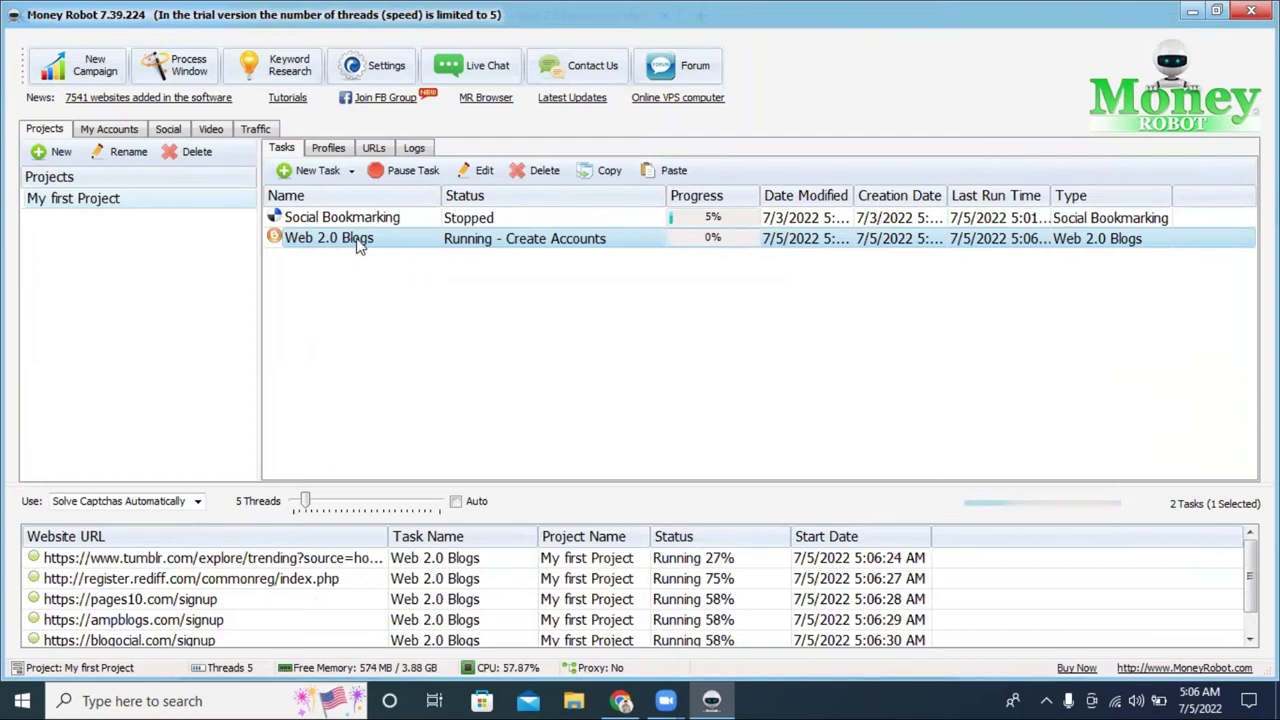
# Step: Reopen the running Web 2.0 Blogs task and examine the registration status and account details of the first websites in its list
pyautogui.doubleClick(551, 248)
pyautogui.moveTo(1079, 508); pyautogui.dragTo(1066, 110)
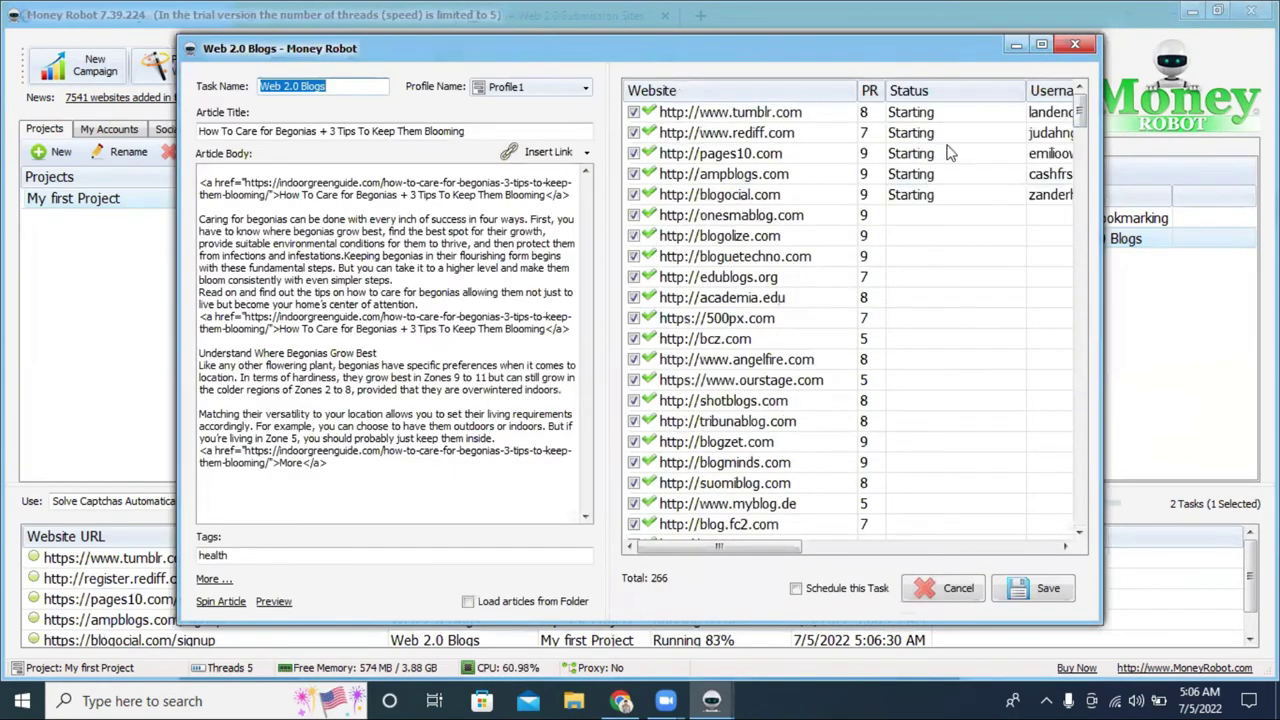
pyautogui.moveTo(771, 557); pyautogui.dragTo(870, 528)
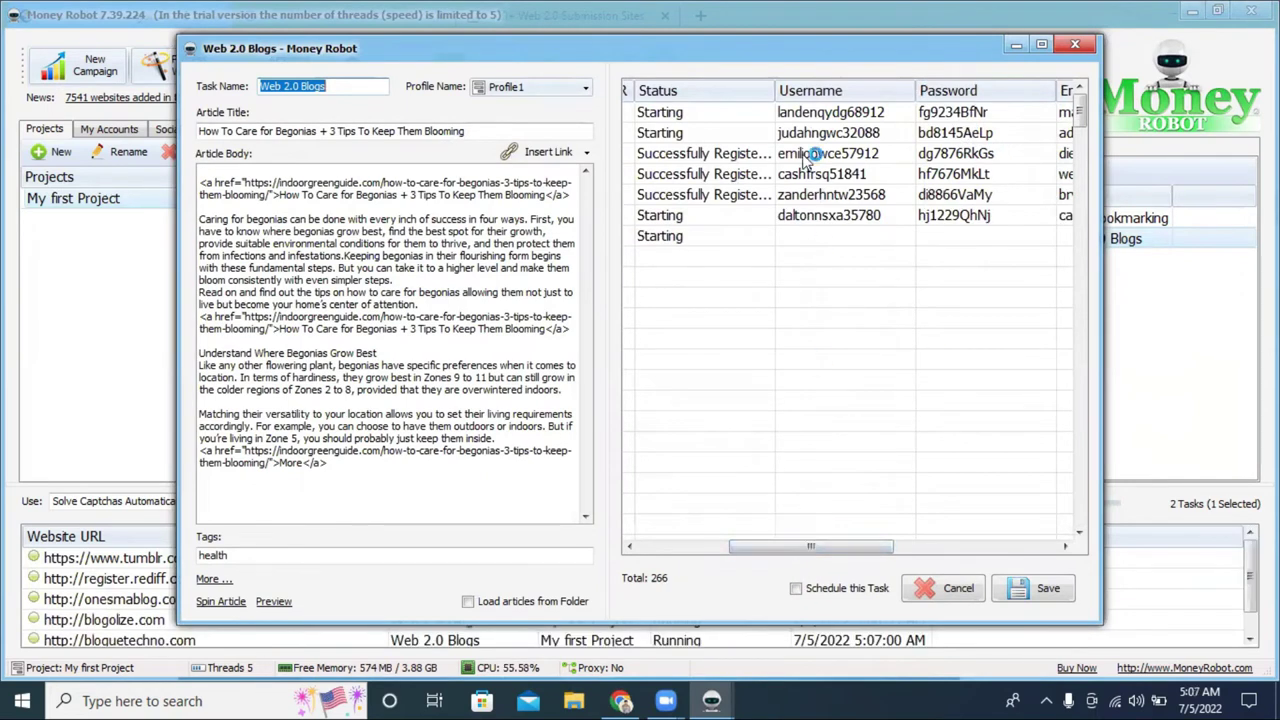
pyautogui.moveTo(795, 550); pyautogui.dragTo(756, 551)
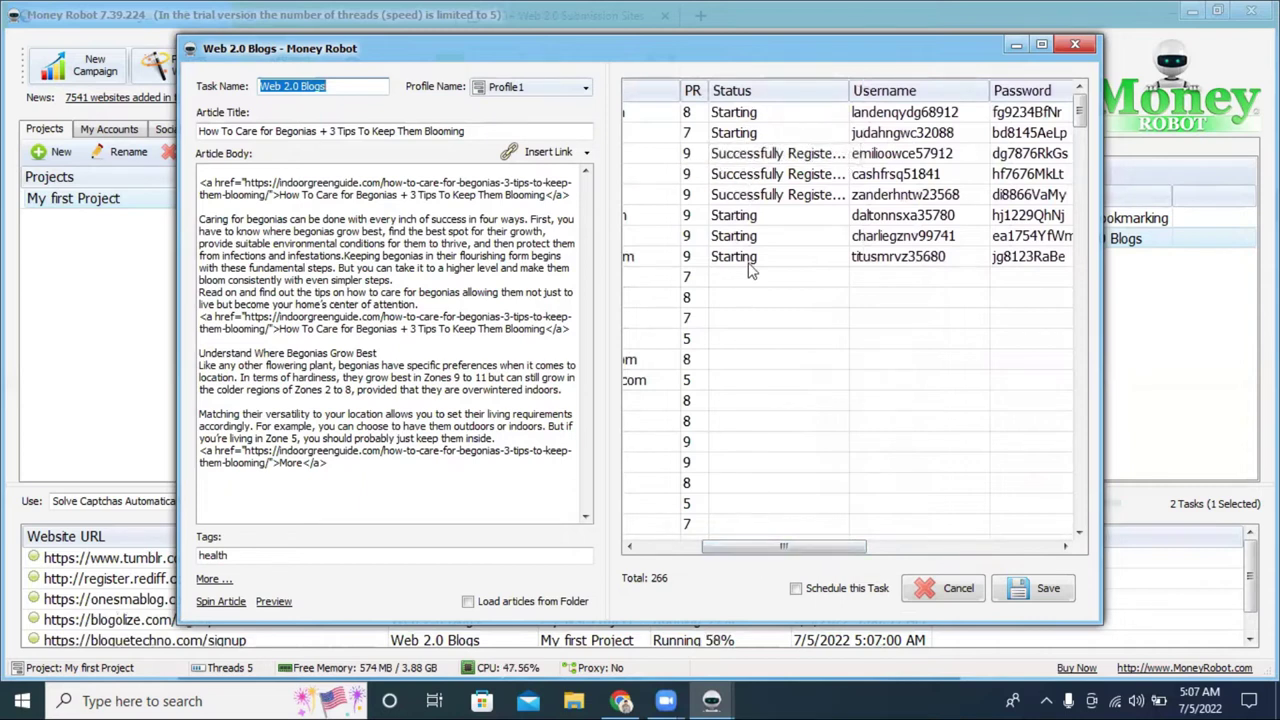
pyautogui.moveTo(771, 547); pyautogui.dragTo(718, 547)
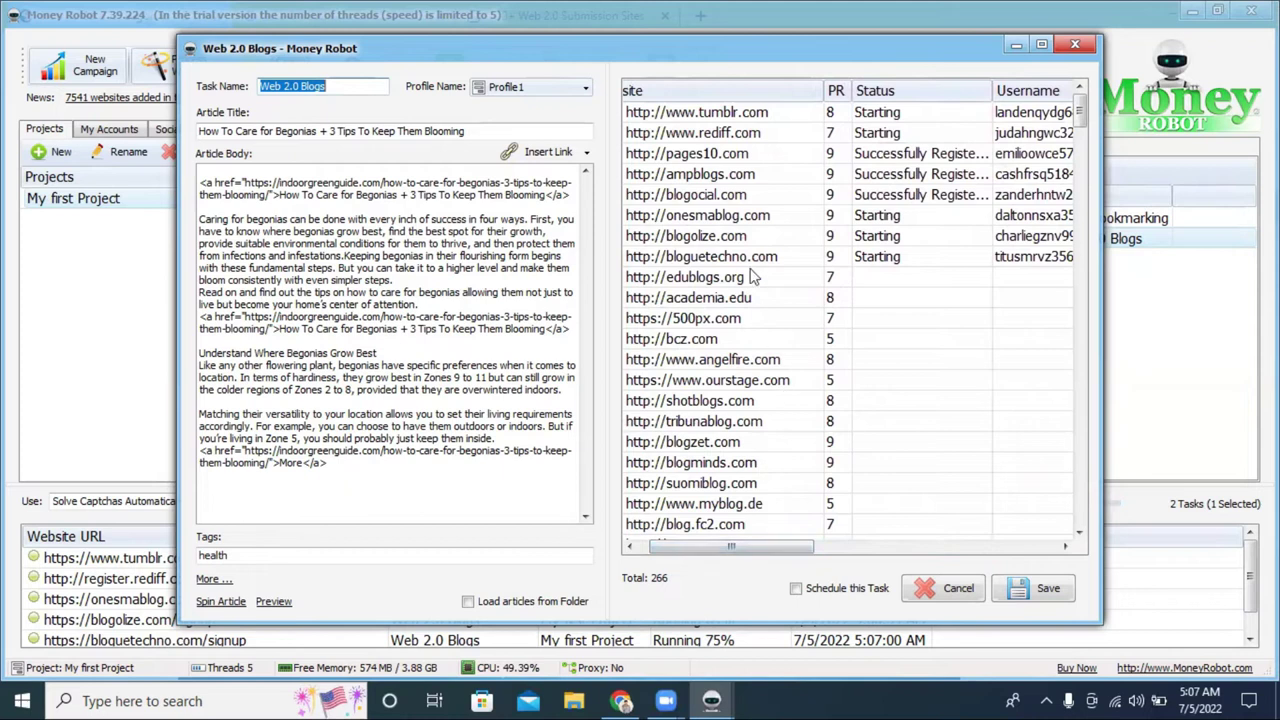
# Step: Copy the pages10.com address from the task's website list and open it in a new Chrome tab
pyautogui.click(701, 157)
pyautogui.click(701, 157)
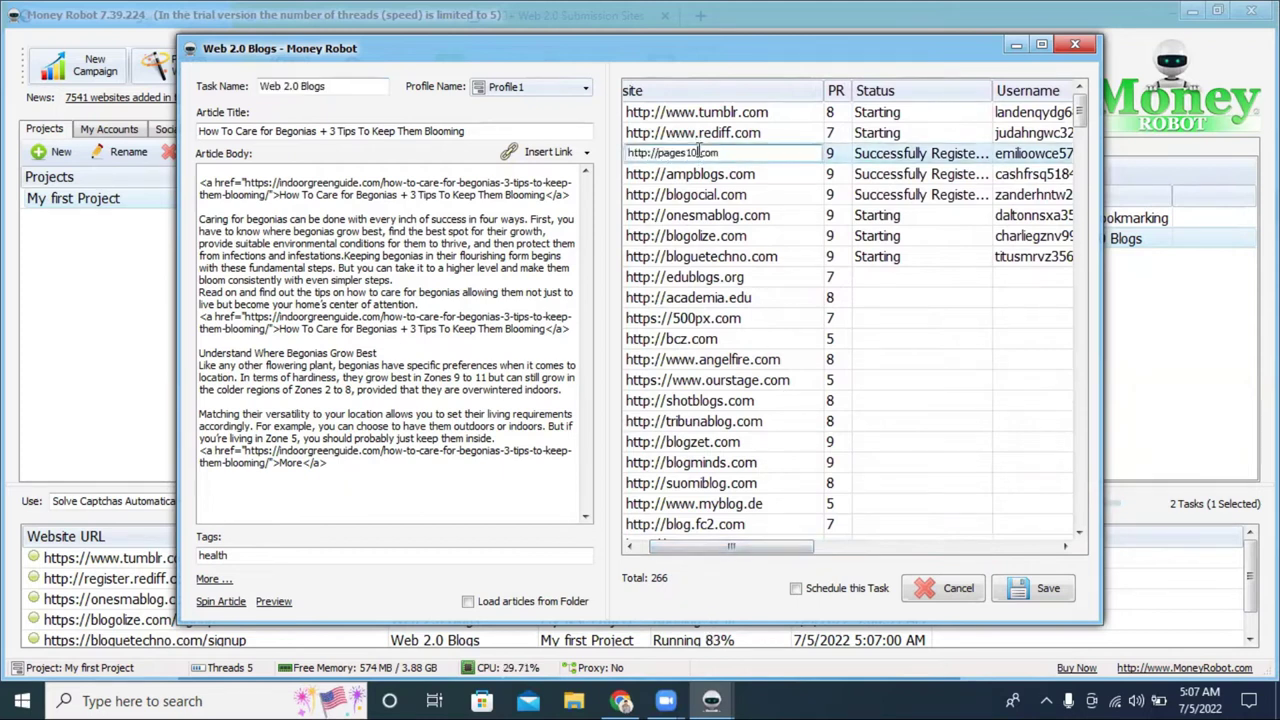
pyautogui.rightClick(722, 153)
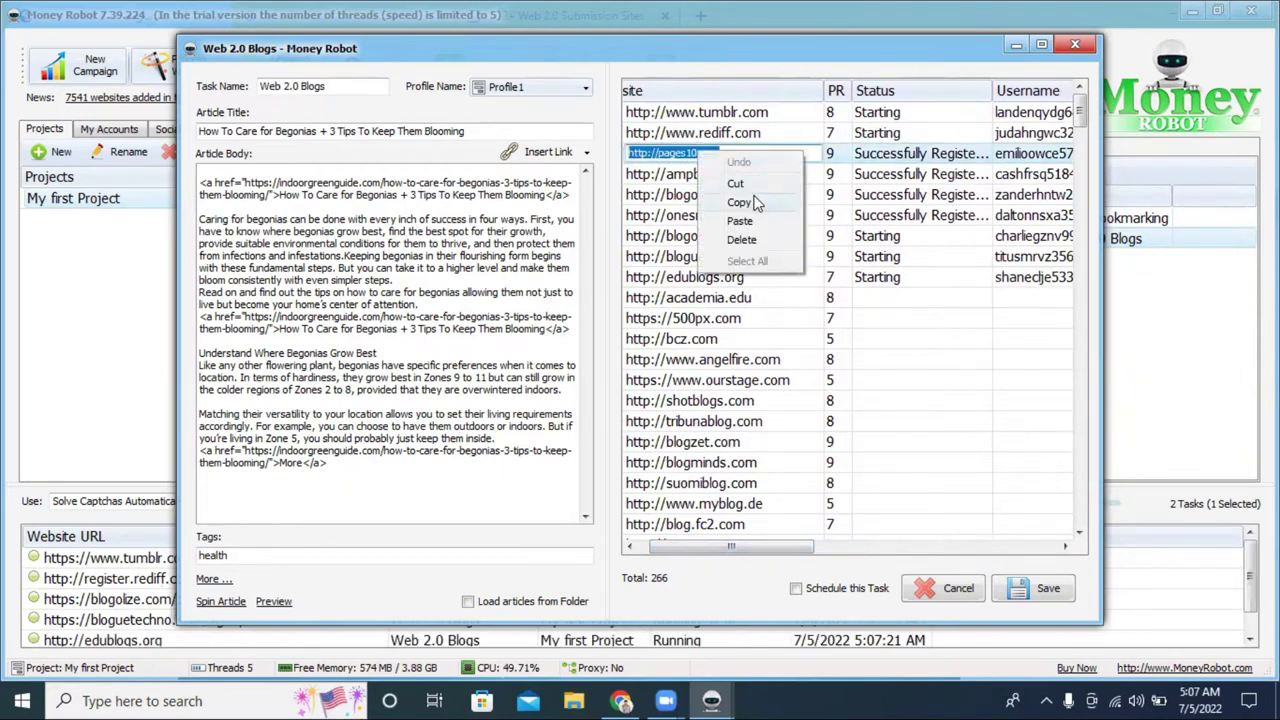
pyautogui.click(752, 200)
pyautogui.click(628, 700)
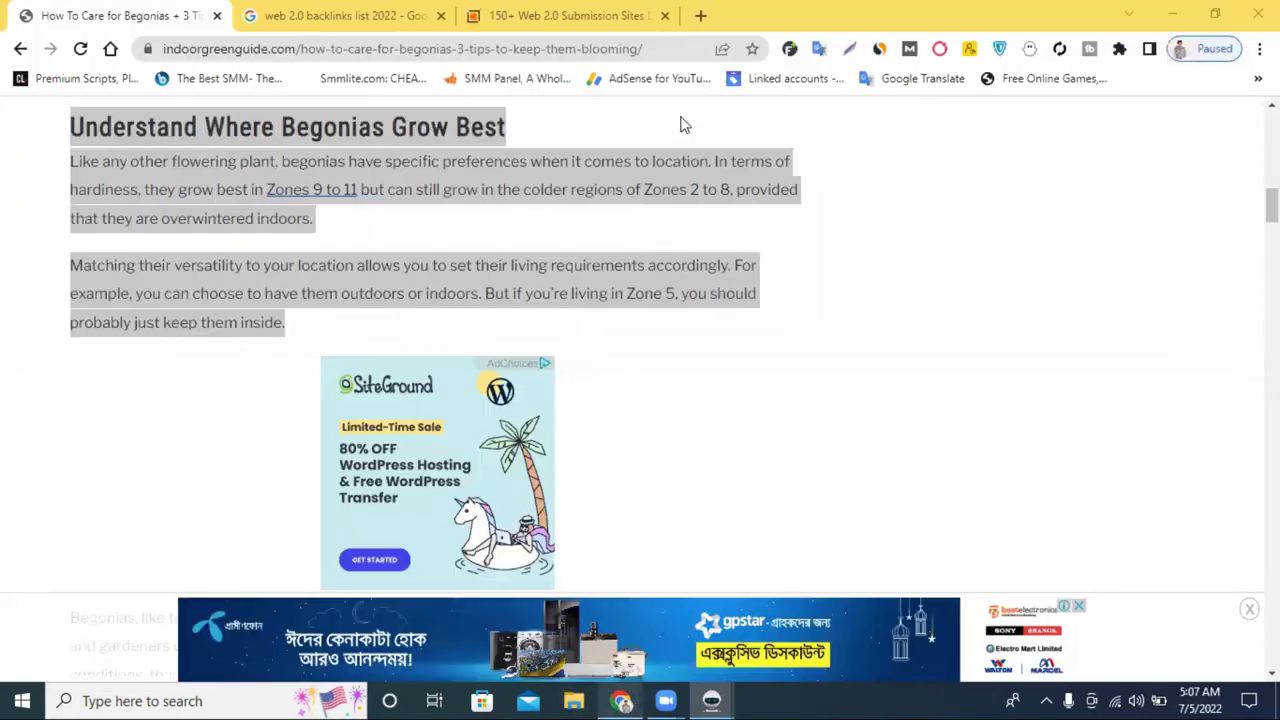
pyautogui.click(704, 15)
pyautogui.rightClick(577, 45)
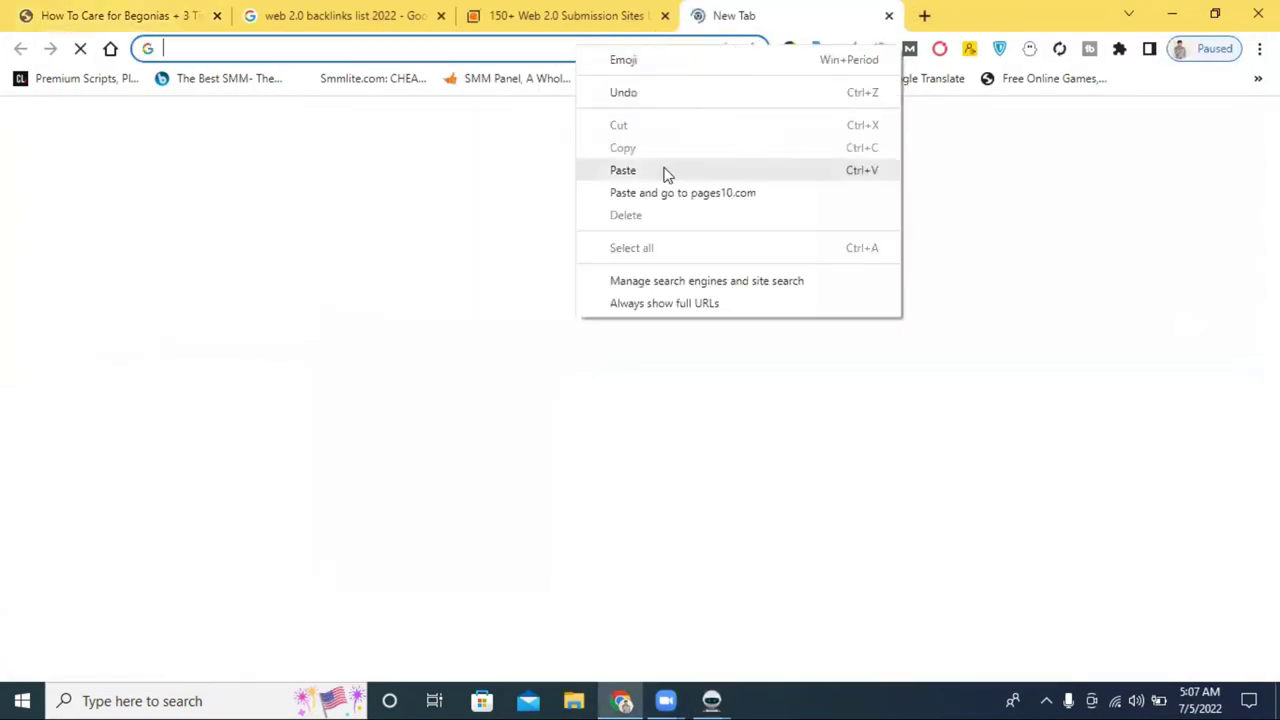
pyautogui.click(666, 171)
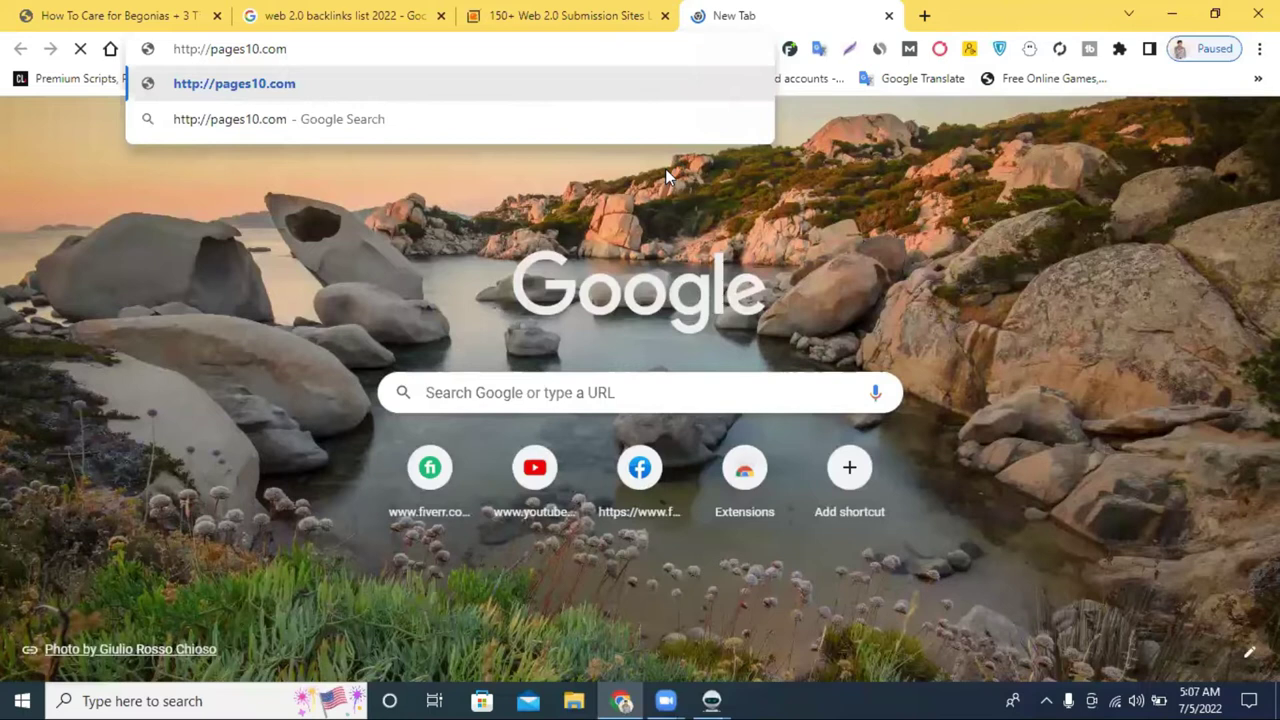
pyautogui.press('Return')
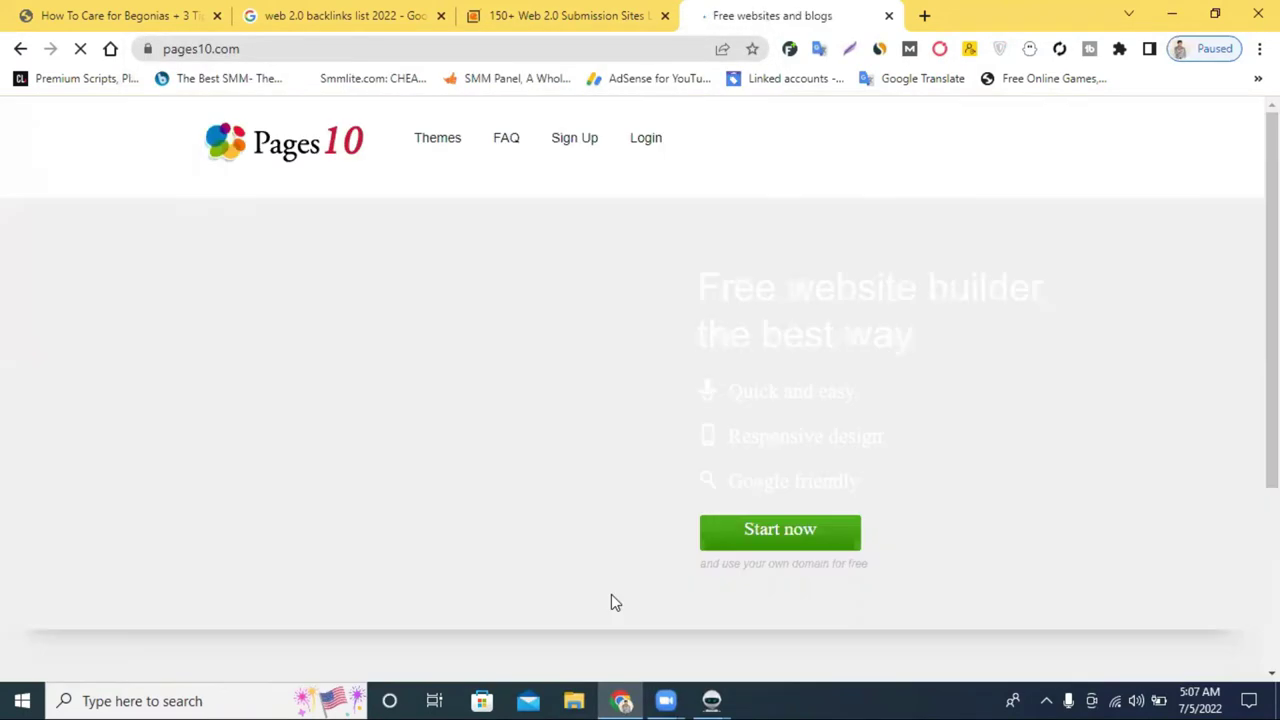
# Step: Look over the Pages10 homepage and open its login page
pyautogui.scroll(-3, 670, 351)
pyautogui.scroll(-2, 670, 351)
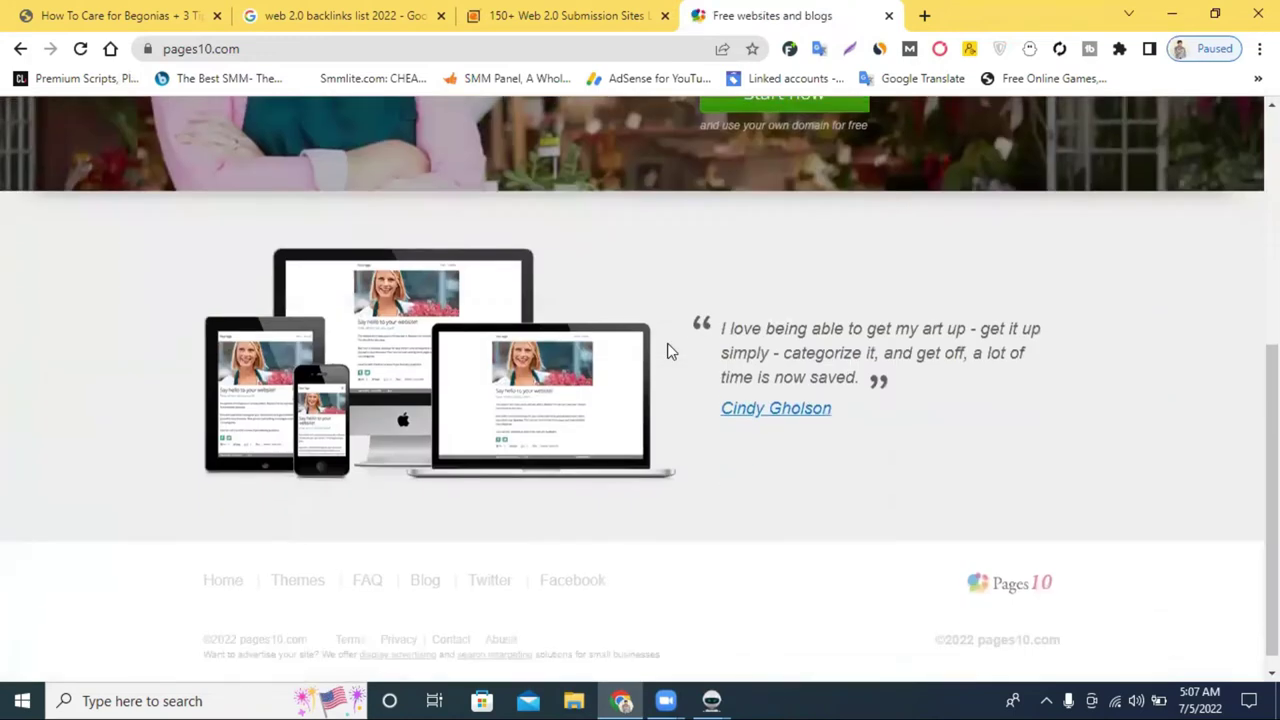
pyautogui.scroll(5, 668, 350)
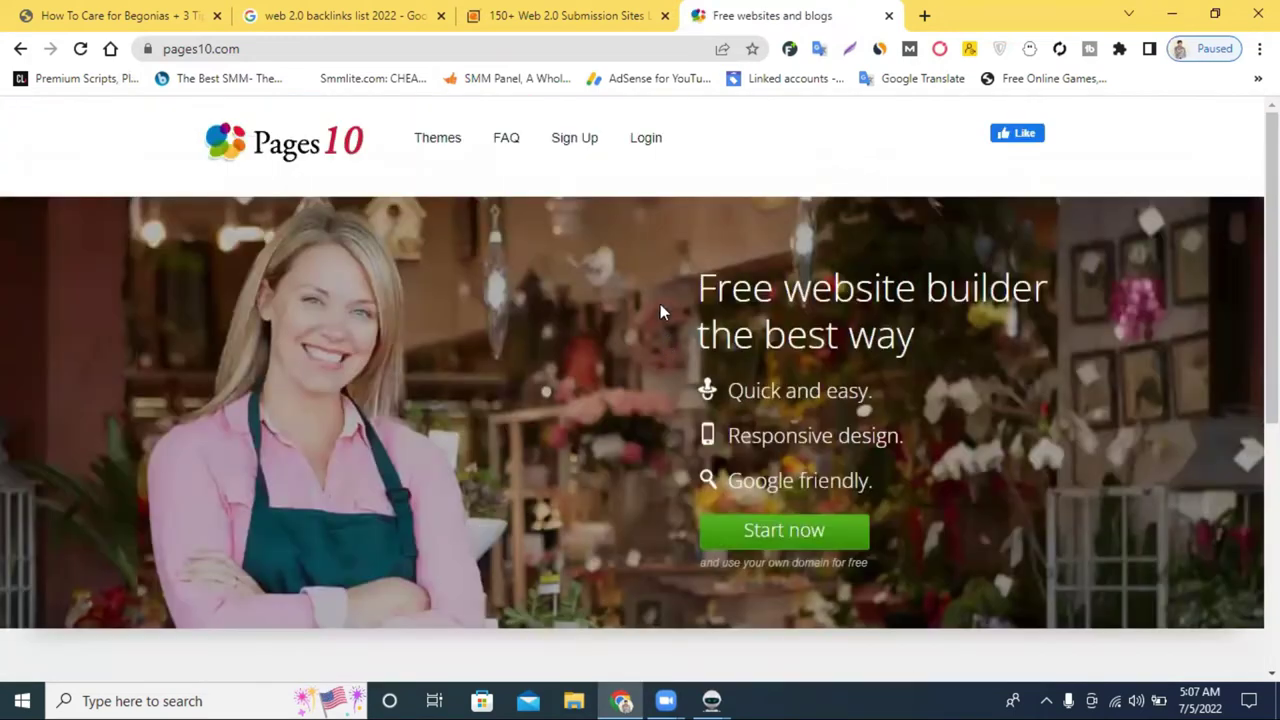
pyautogui.click(649, 144)
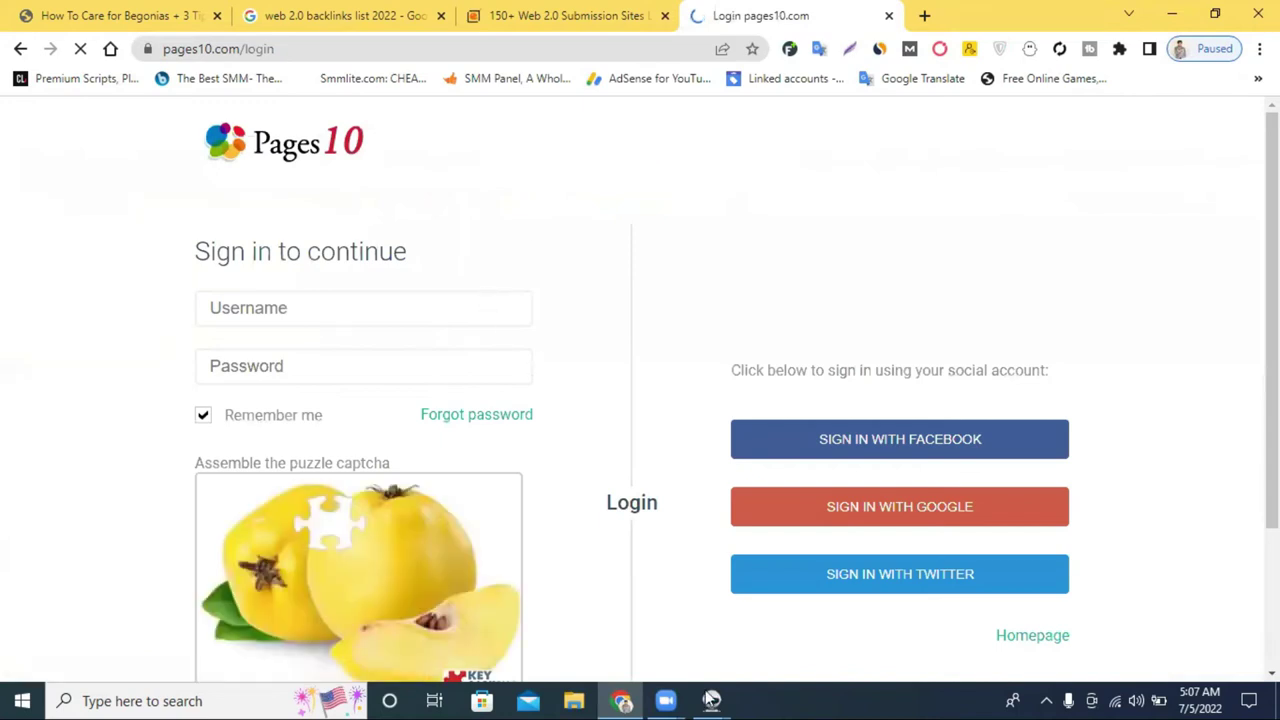
# Step: Copy the pages10.com account's username from the Money Robot task and paste it into the Username field of the Pages10 login form in Chrome
pyautogui.click(800, 605)
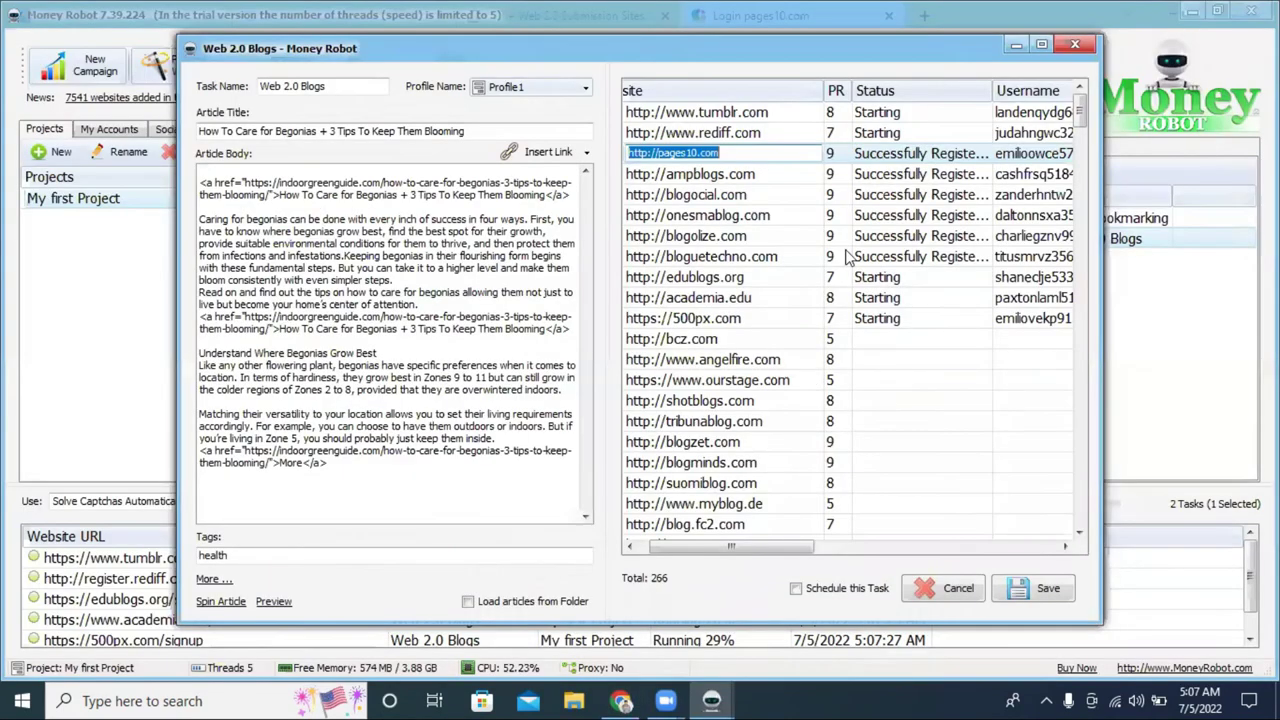
pyautogui.moveTo(728, 552); pyautogui.dragTo(759, 552)
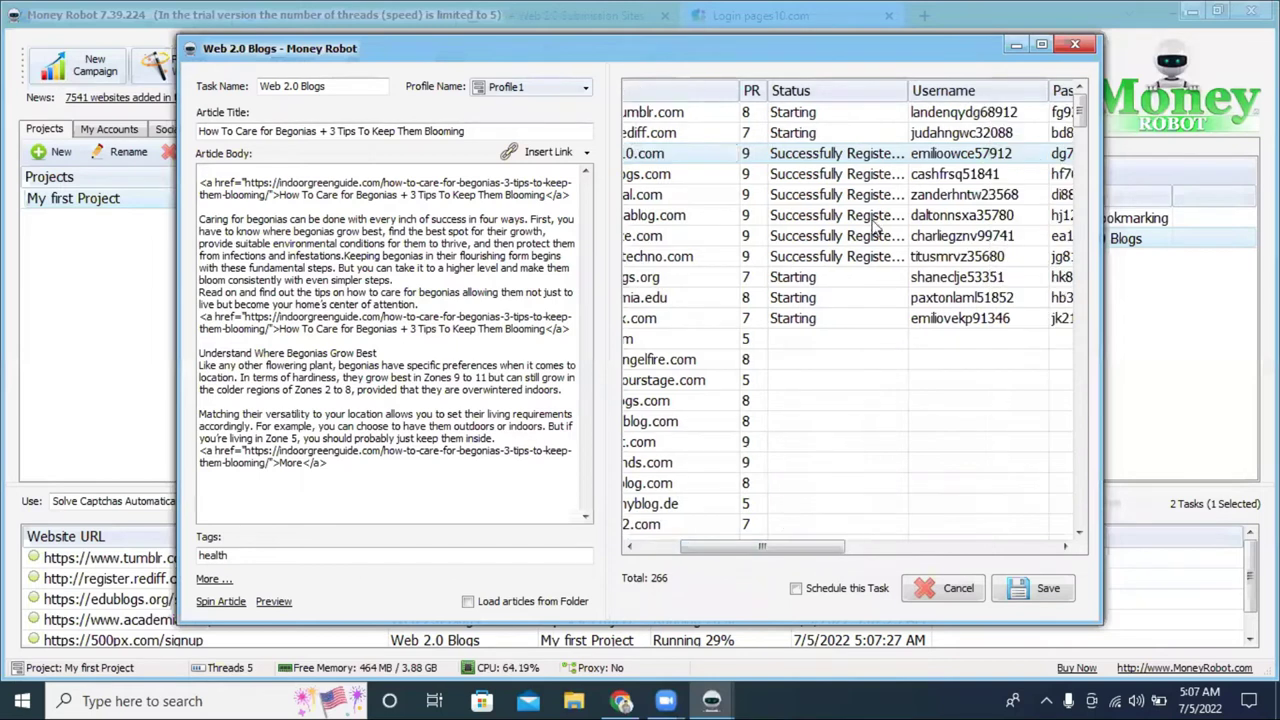
pyautogui.click(928, 153)
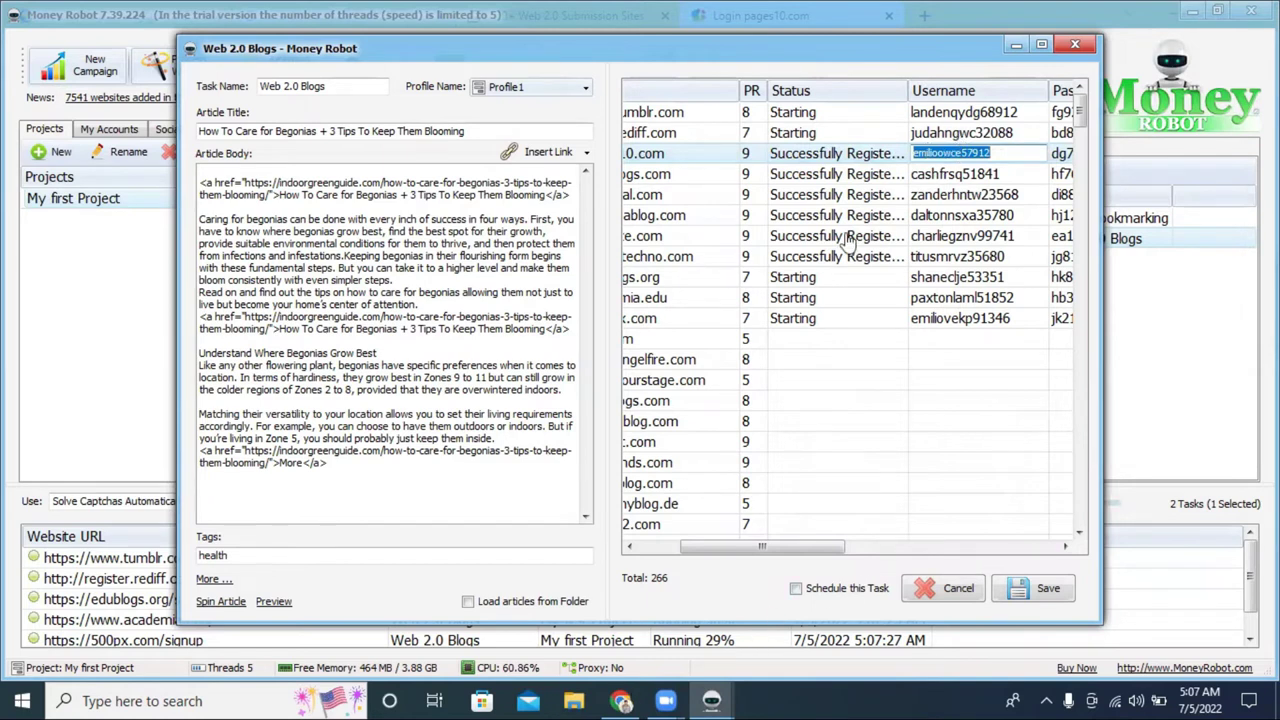
pyautogui.hotkey('ctrl', 'v')
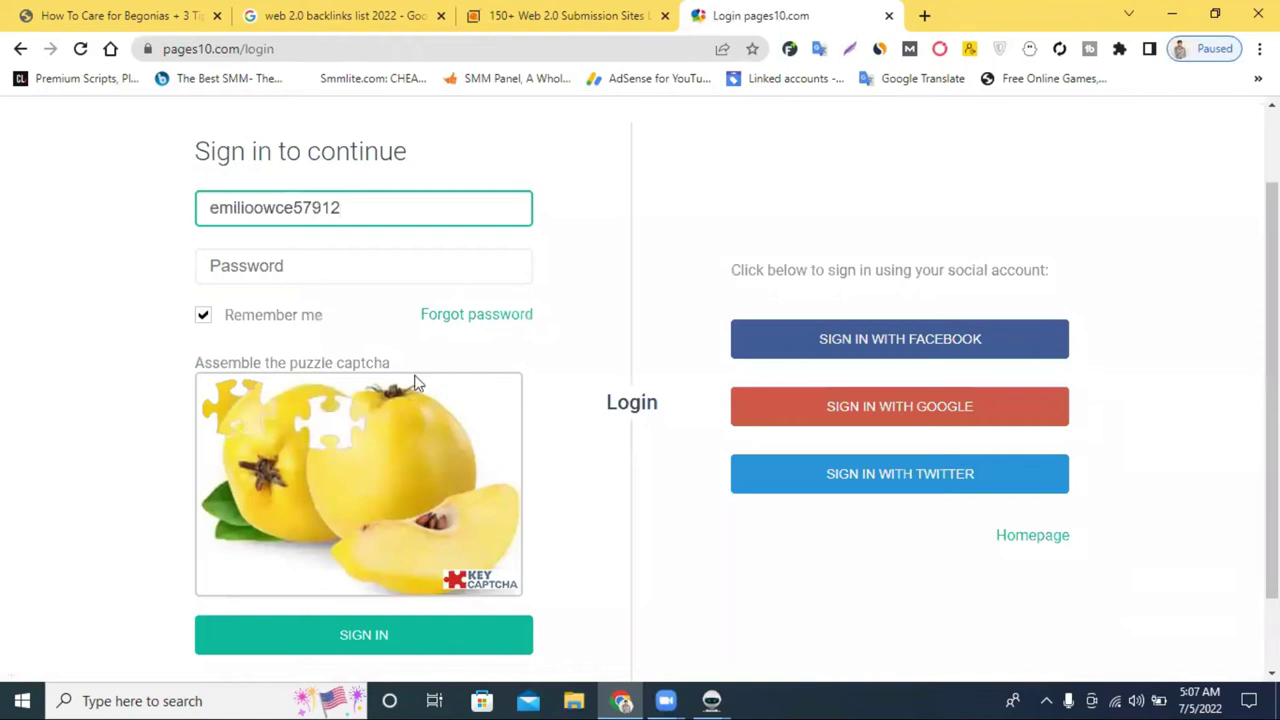
# Step: Sign in to Pages10 with the account password copied from the Money Robot task, after assembling the puzzle captcha in Chrome
pyautogui.click(814, 610)
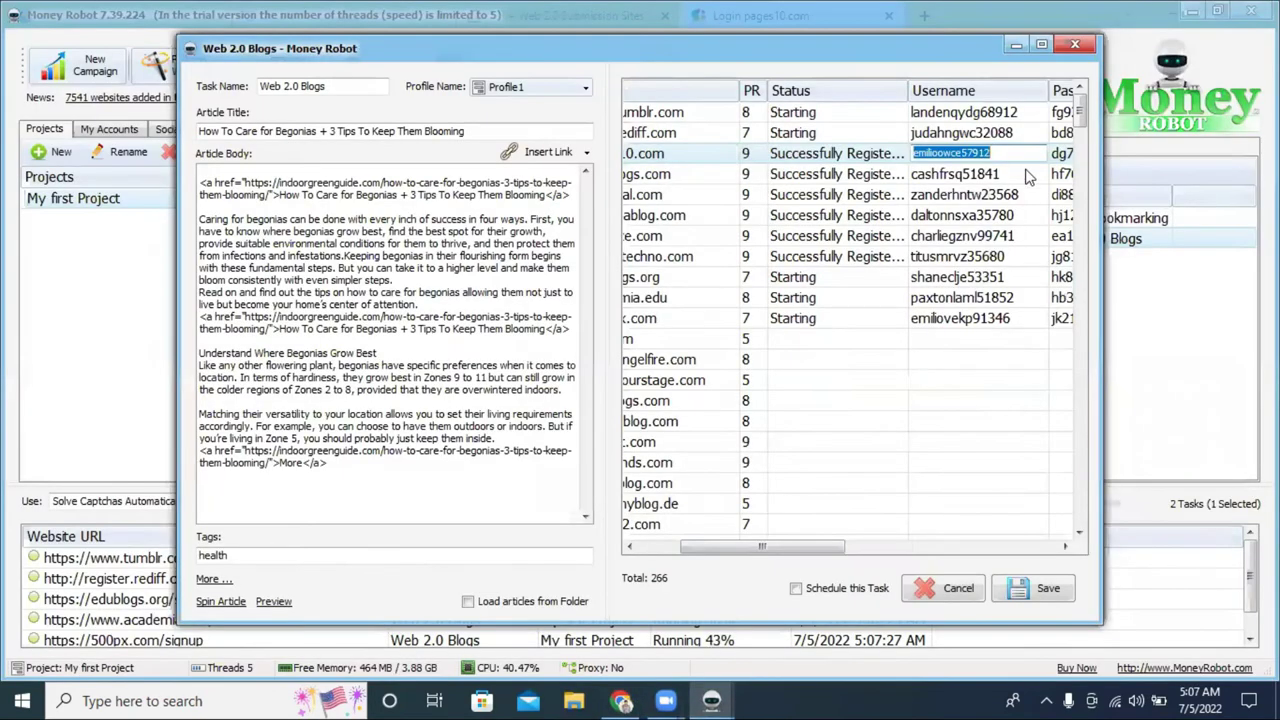
pyautogui.moveTo(772, 547); pyautogui.dragTo(807, 548)
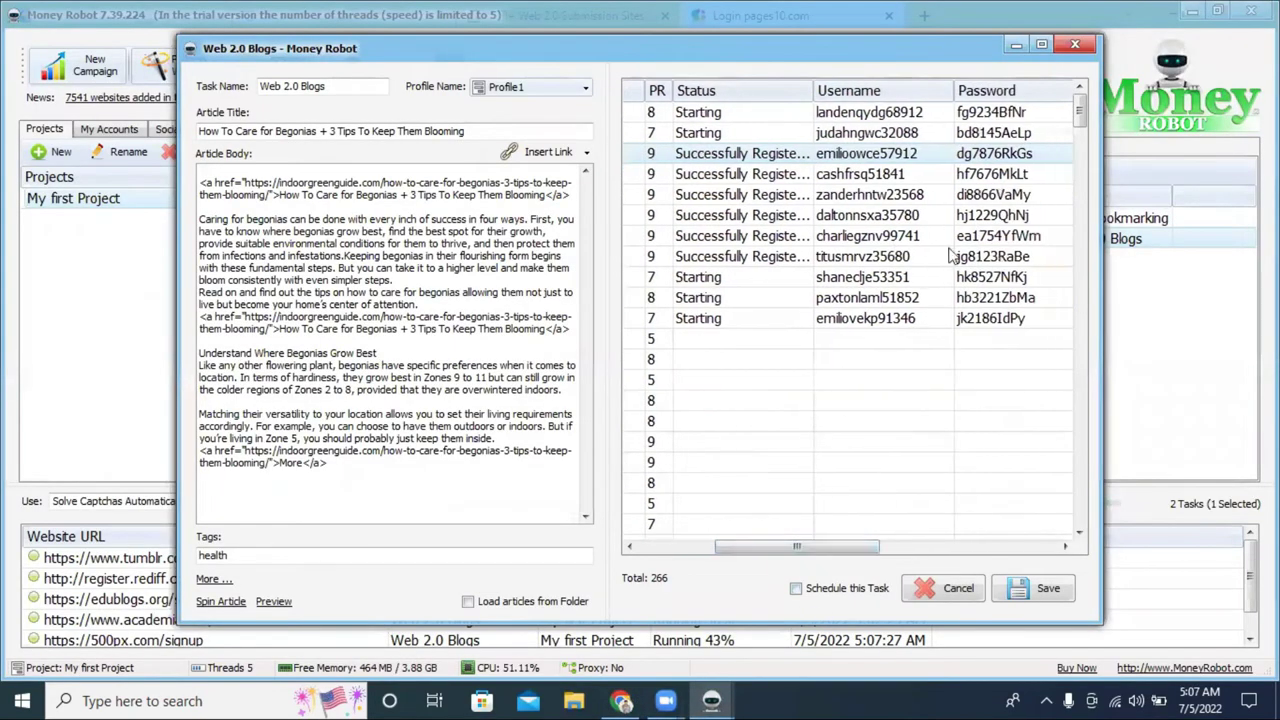
pyautogui.doubleClick(1027, 152)
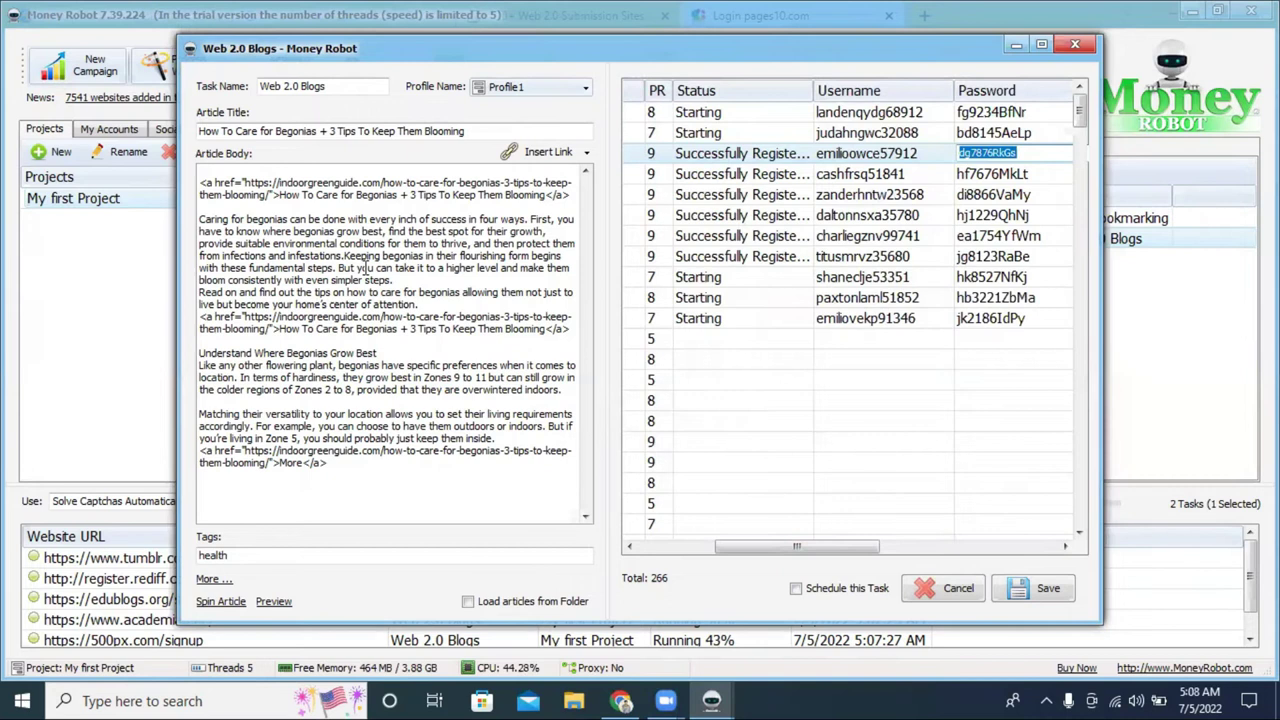
pyautogui.hotkey('alt', 'Tab')
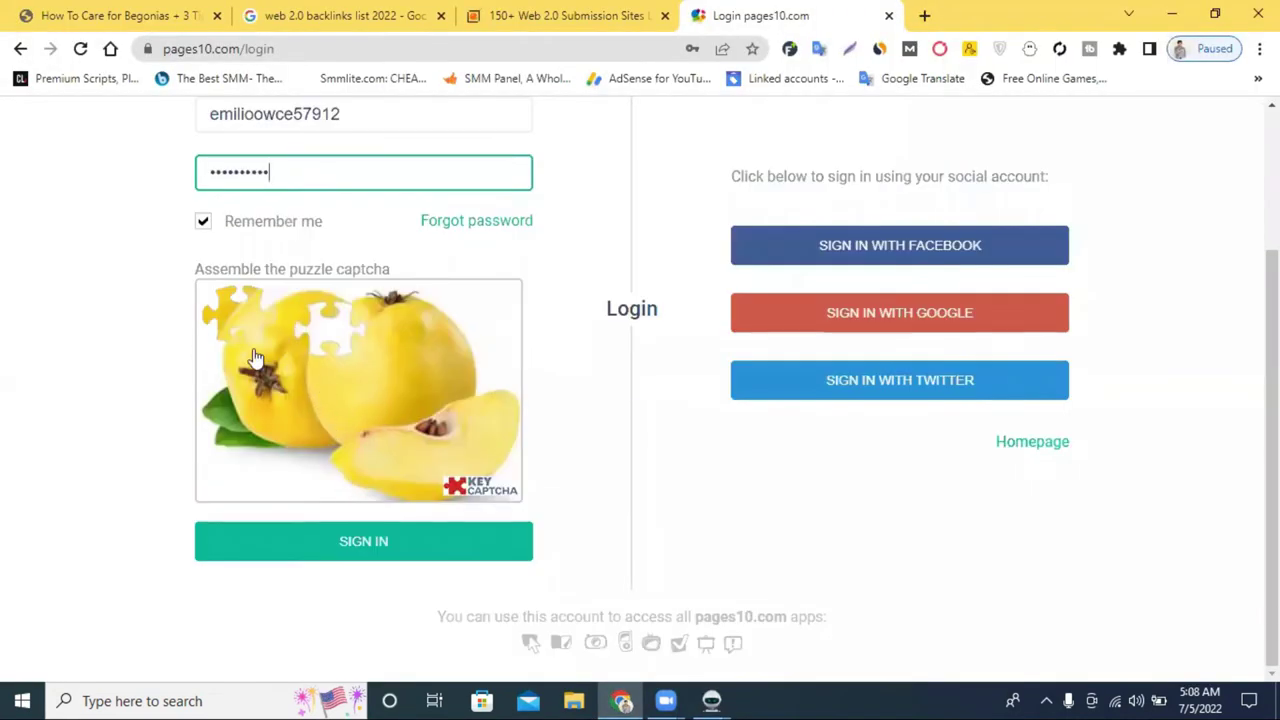
pyautogui.moveTo(245, 320); pyautogui.dragTo(335, 333)
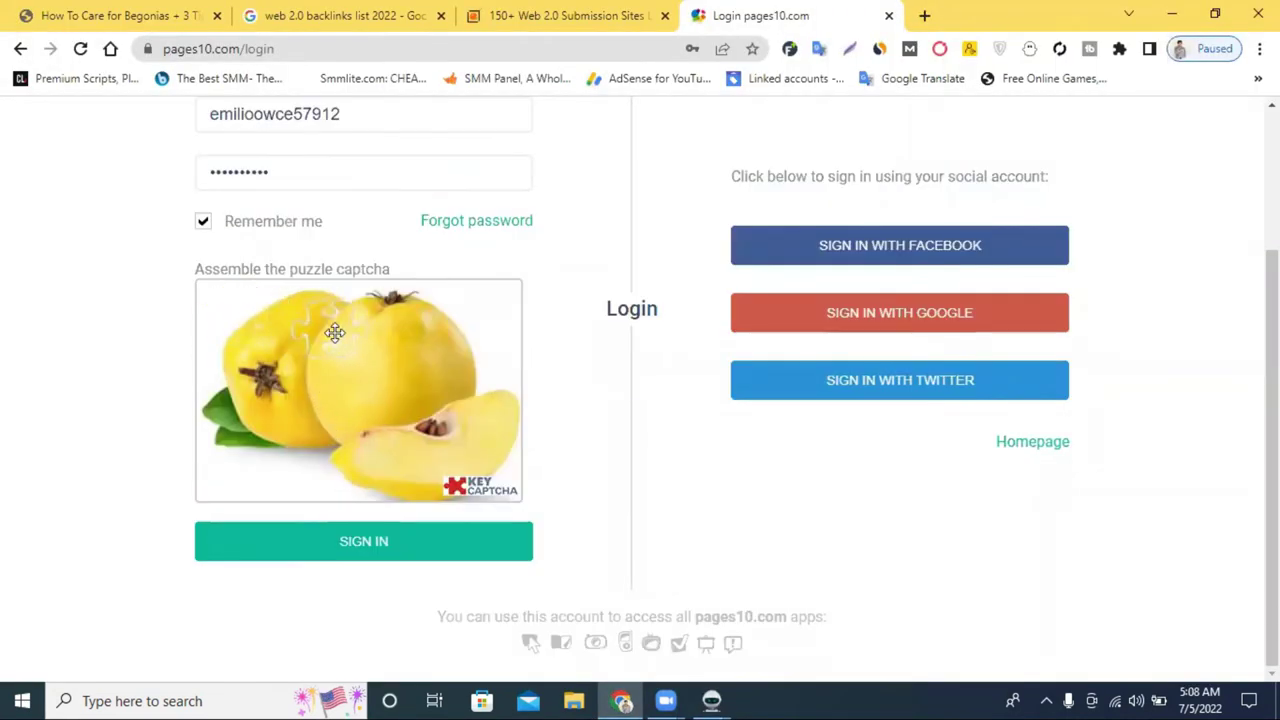
pyautogui.click(323, 546)
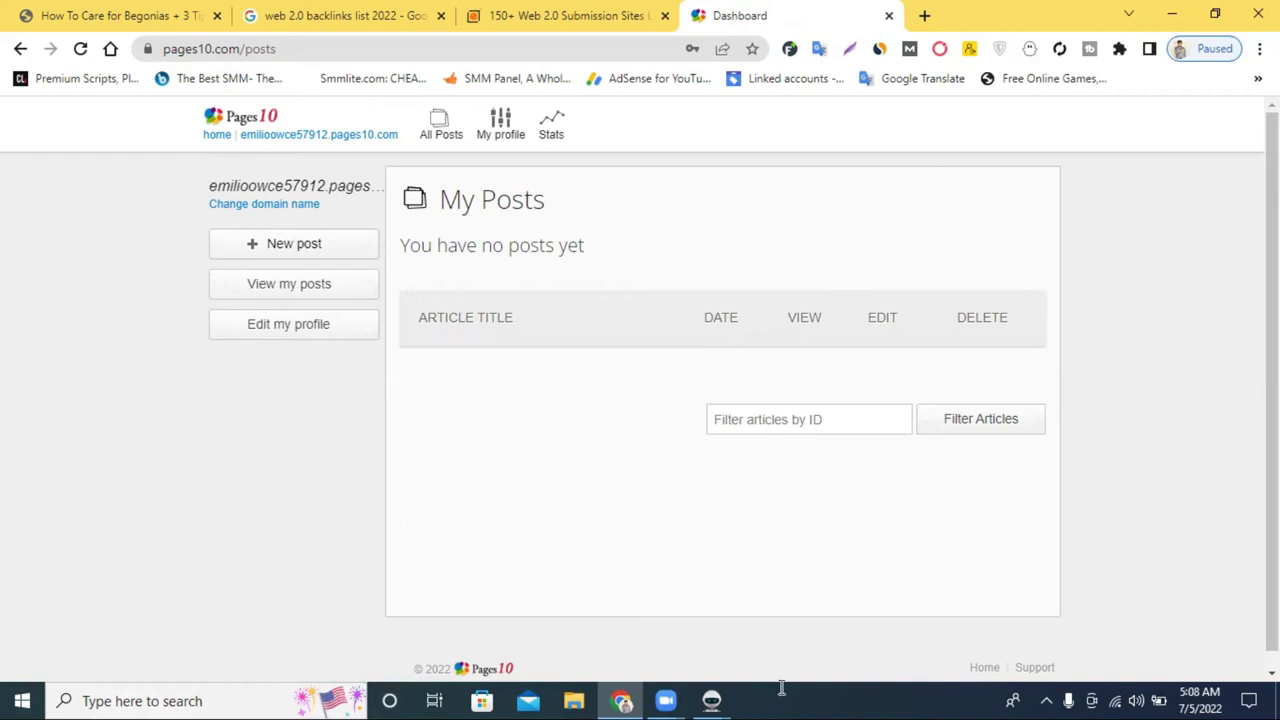
# Step: Copy the whole article body from the Web 2.0 Blogs task in Money Robot and return to the Pages10 dashboard in Chrome
pyautogui.click(712, 700)
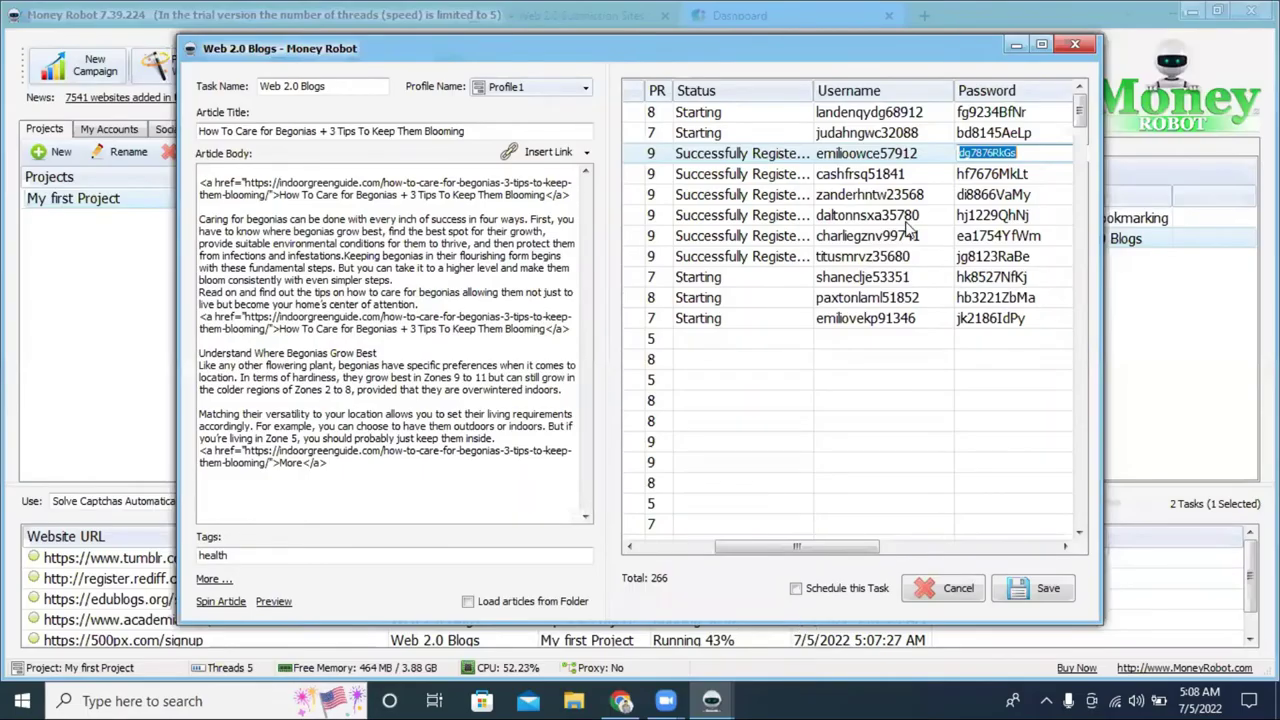
pyautogui.moveTo(797, 550); pyautogui.dragTo(737, 549)
pyautogui.click(900, 410)
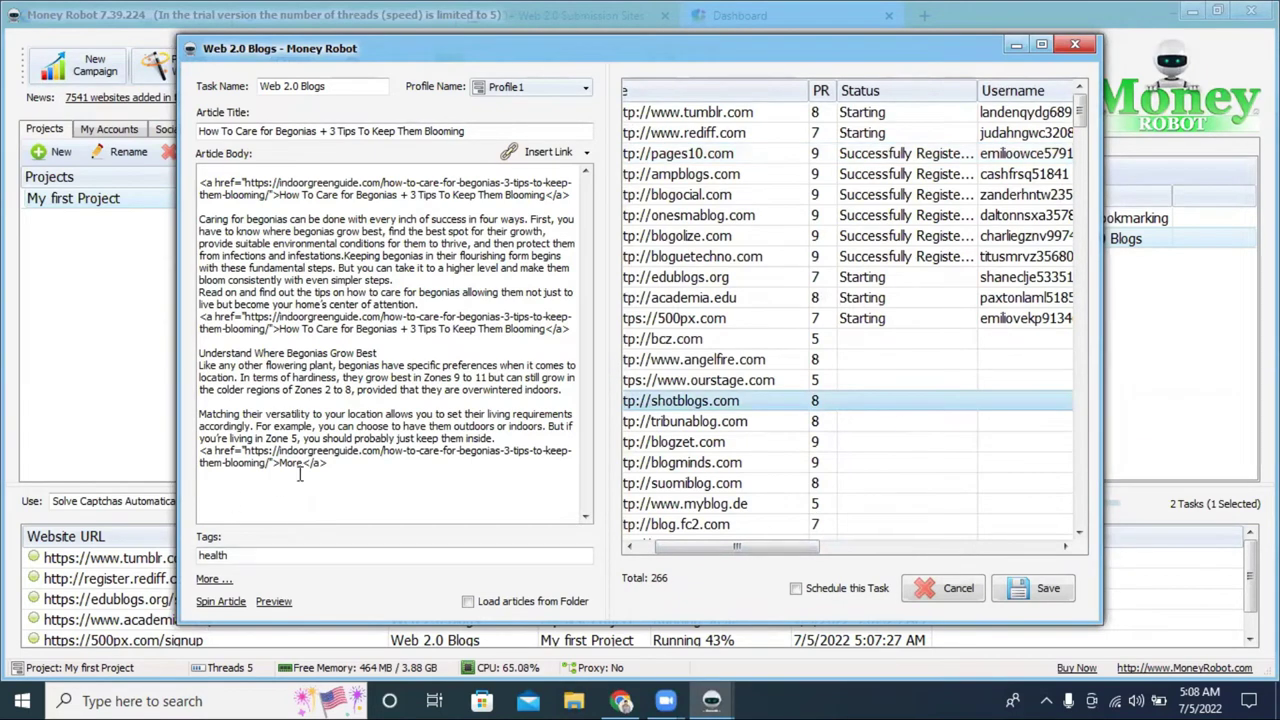
pyautogui.moveTo(345, 463); pyautogui.dragTo(200, 173)
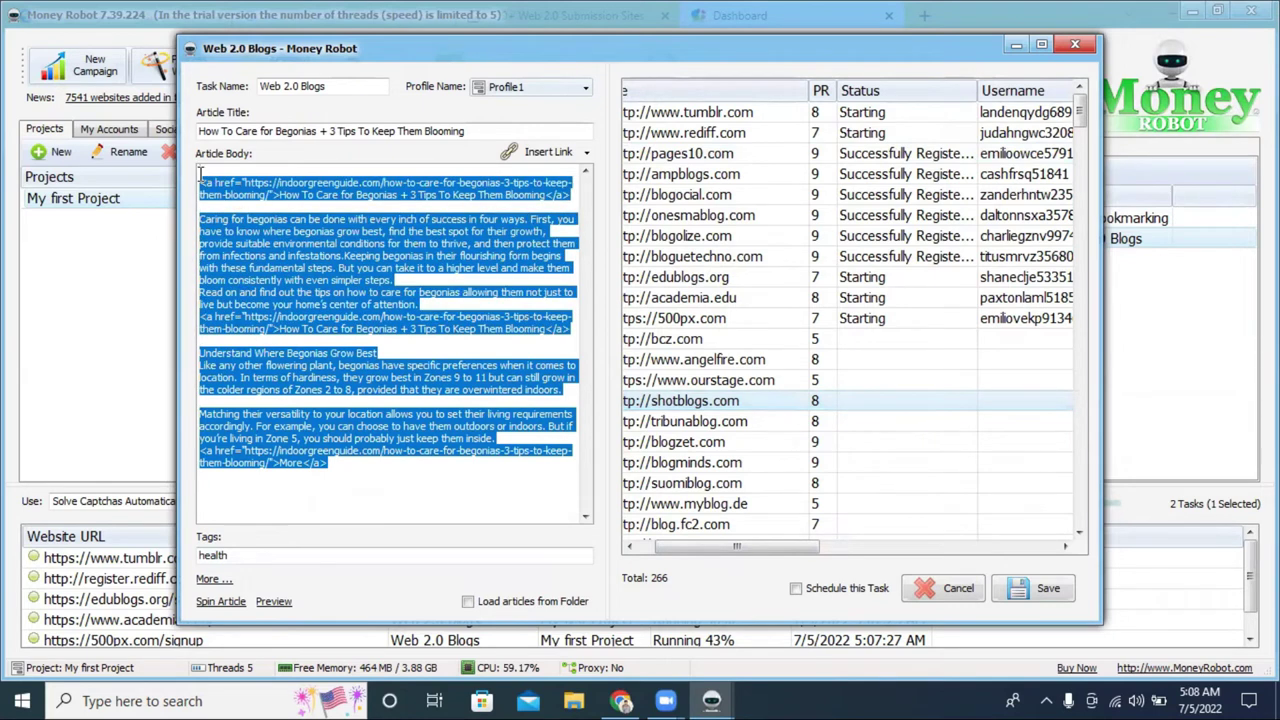
pyautogui.rightClick(230, 178)
pyautogui.click(285, 242)
pyautogui.click(621, 700)
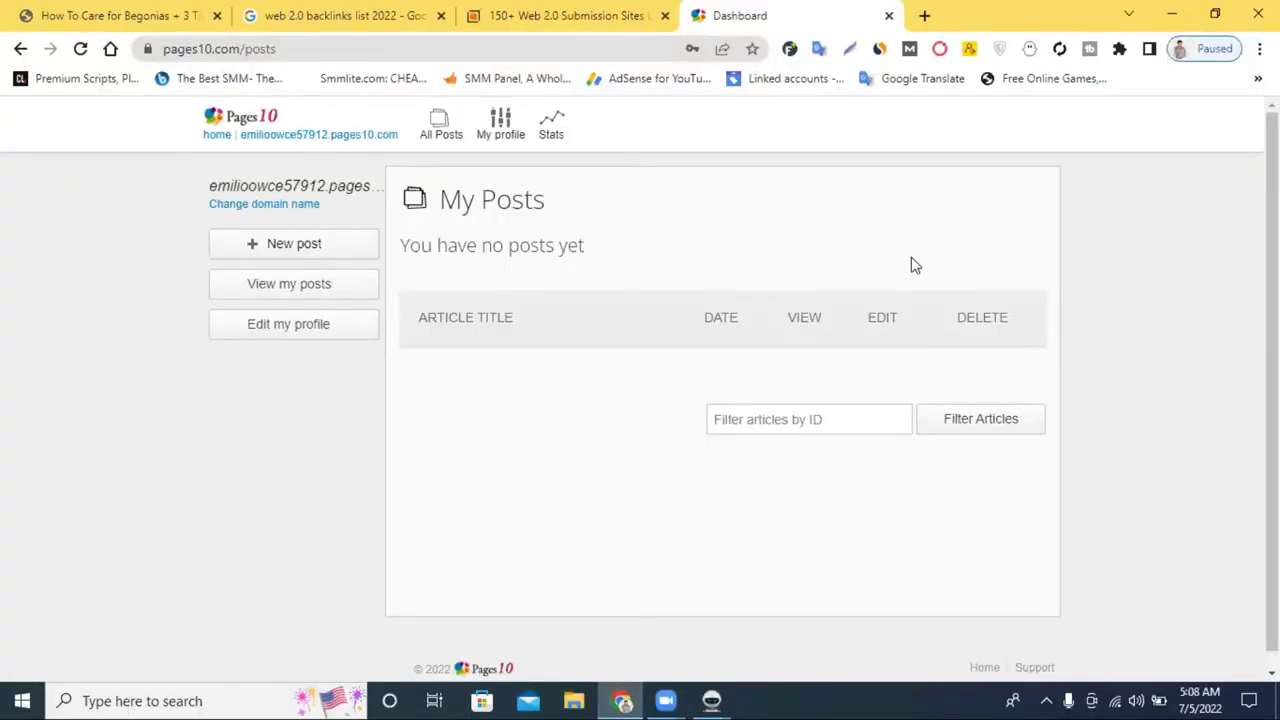
# Step: Start a new Pages10 post and paste the Indoor Green Guide article's heading, "How To Care for Begonias + 3 Tips To Keep Them Blooming", as its title
pyautogui.click(294, 252)
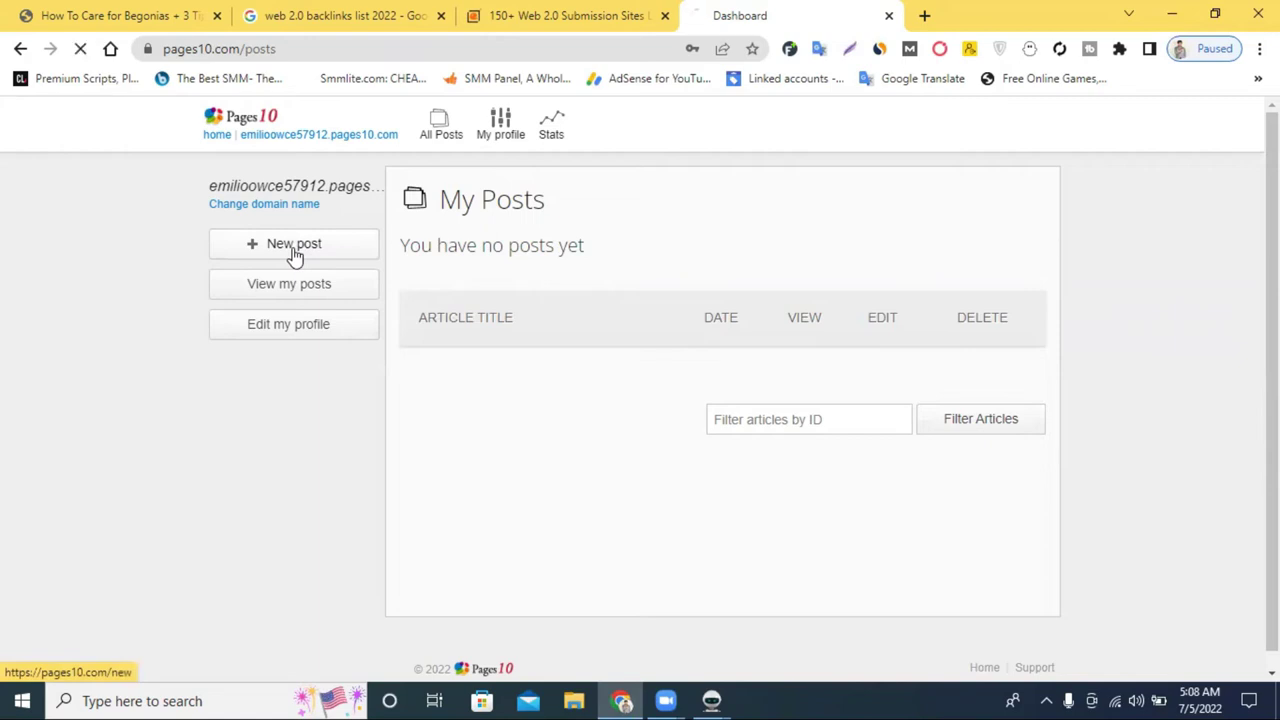
pyautogui.click(472, 280)
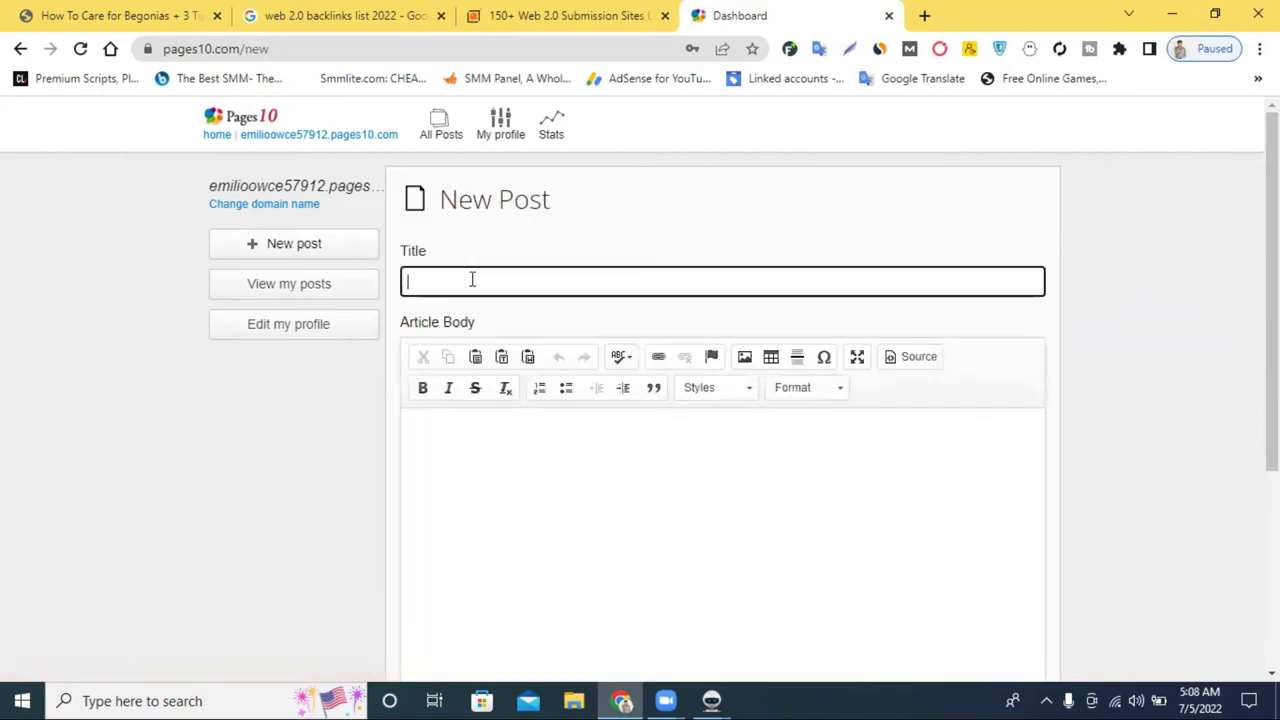
pyautogui.click(545, 12)
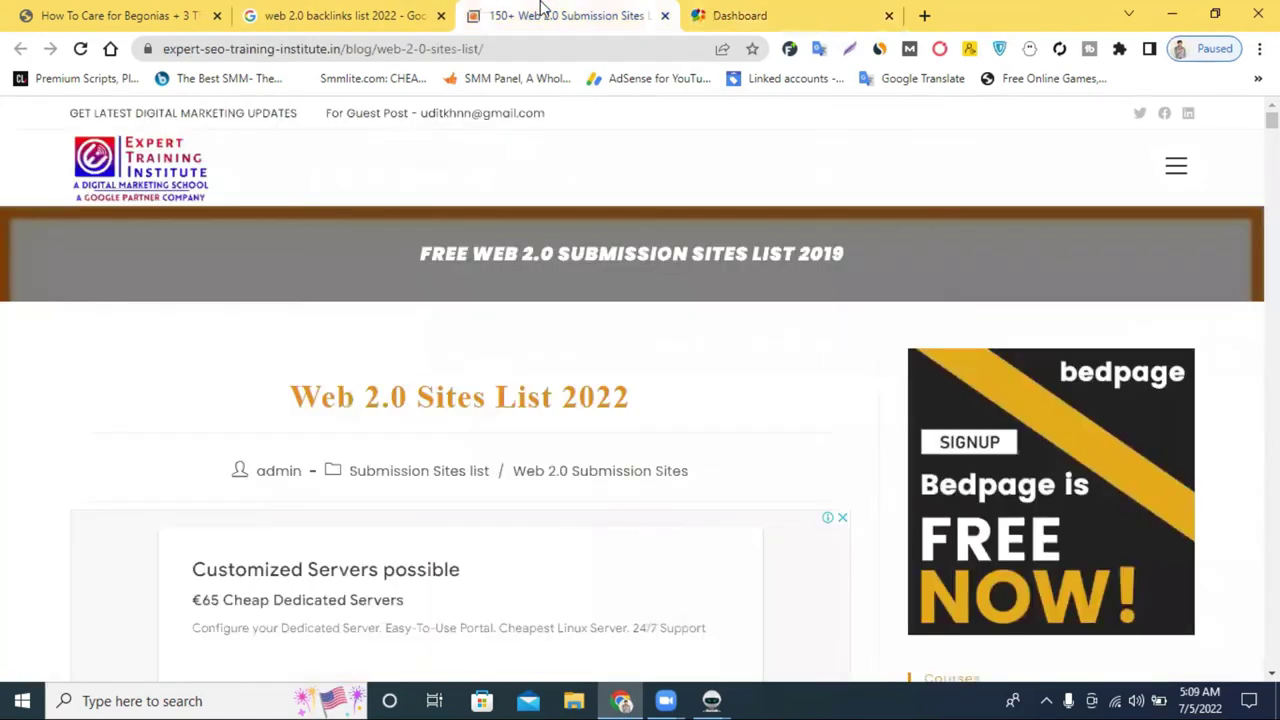
pyautogui.click(177, 12)
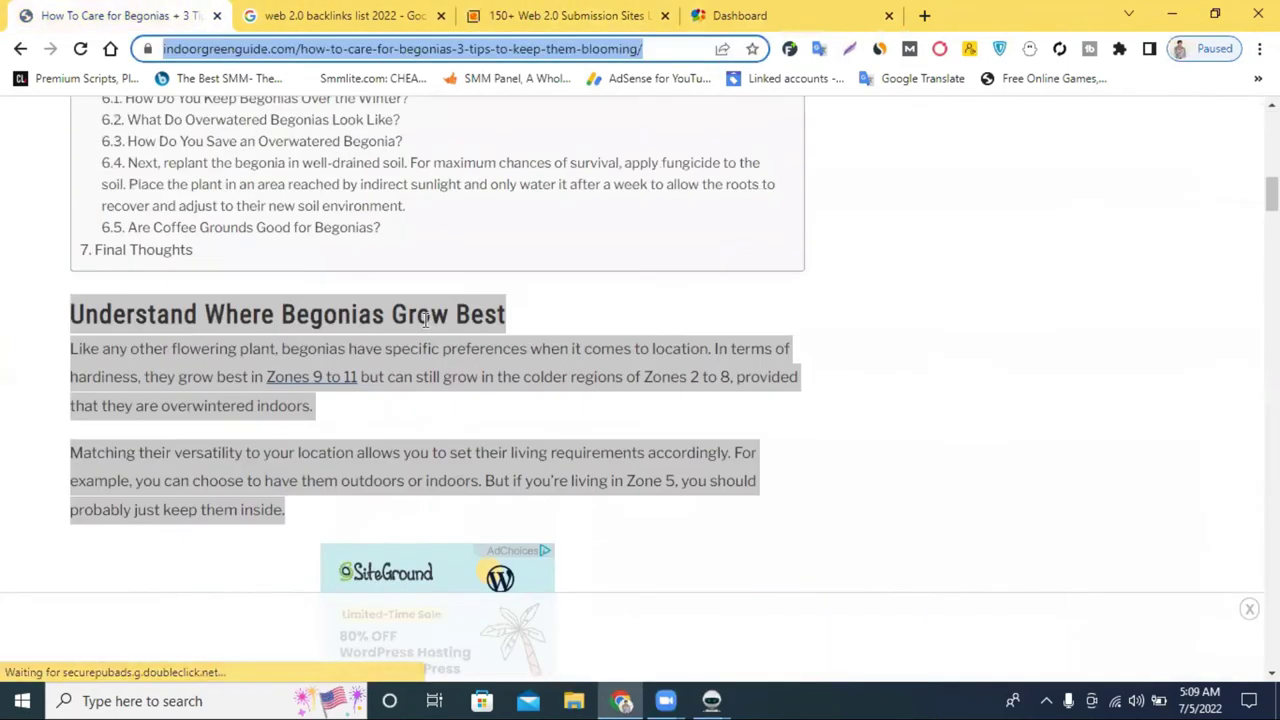
pyautogui.scroll(10, 380, 345)
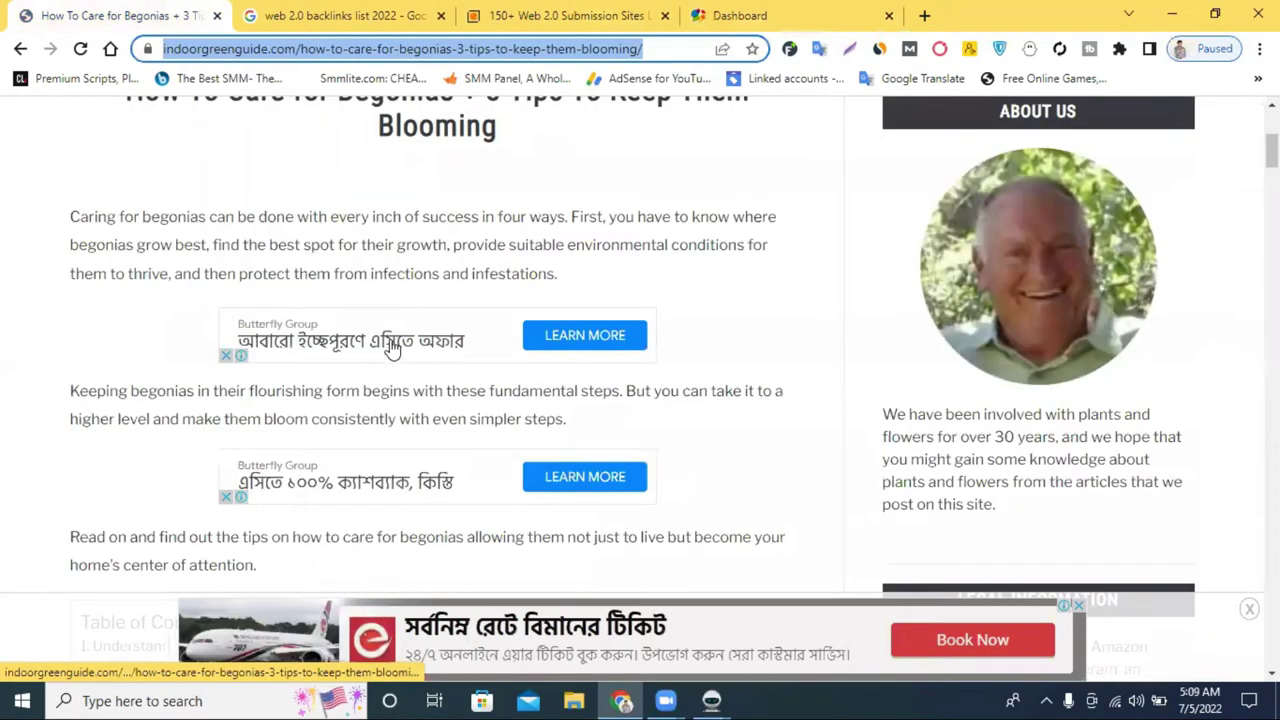
pyautogui.scroll(-2, 424, 450)
pyautogui.tripleClick(415, 286)
pyautogui.rightClick(420, 287)
pyautogui.click(533, 300)
pyautogui.click(740, 15)
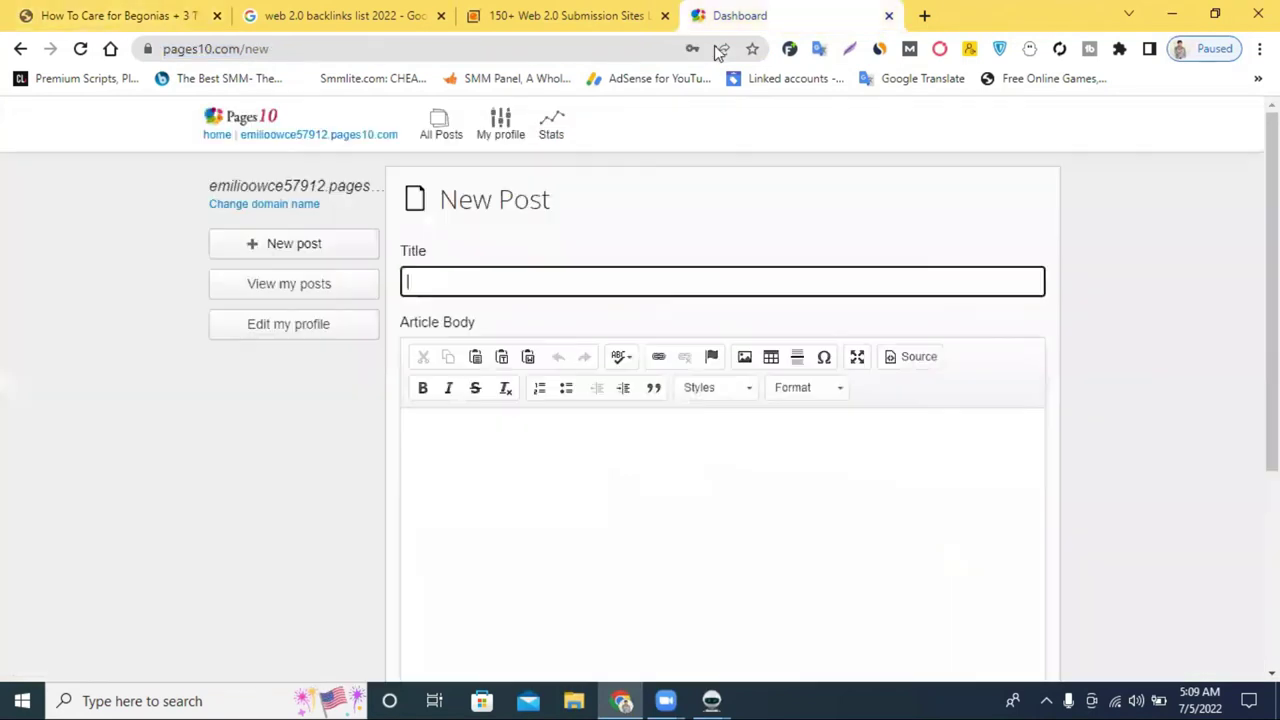
pyautogui.rightClick(468, 277)
pyautogui.click(534, 424)
pyautogui.click(537, 463)
# Step: Copy the begonia article's opening paragraph, starting "Caring for begonias", and paste it into the new post's article body
pyautogui.click(57, 14)
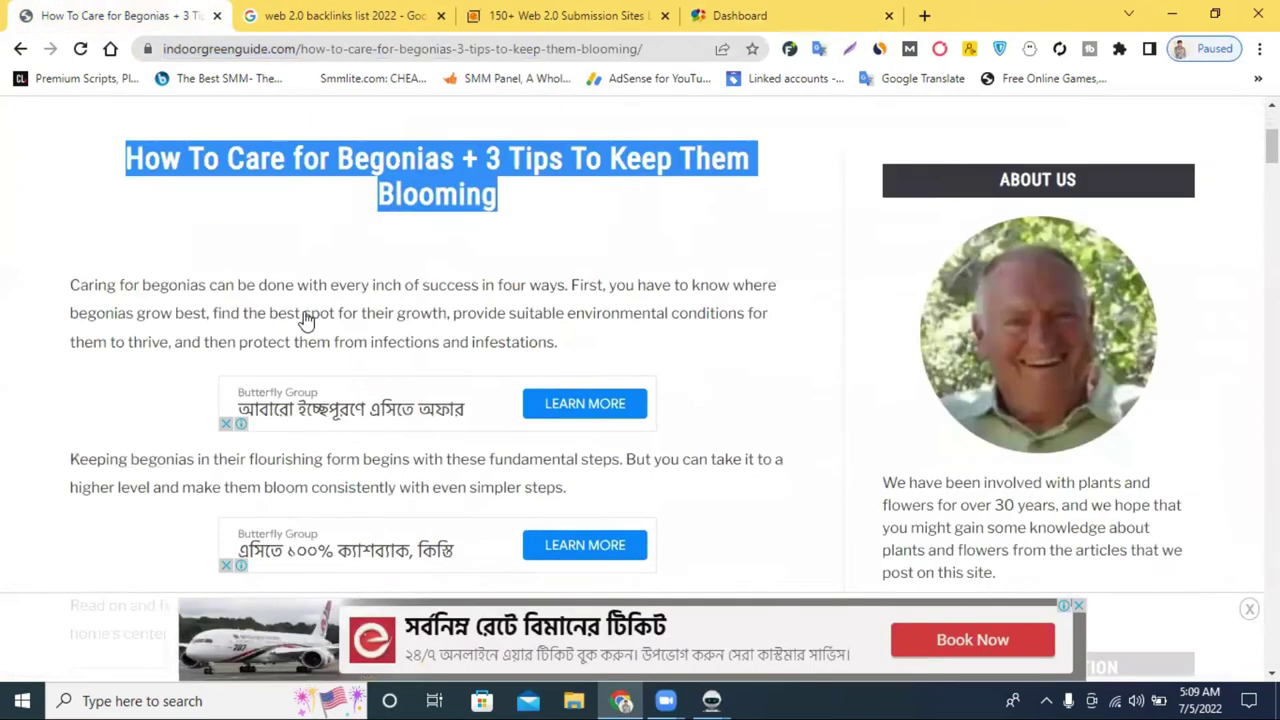
pyautogui.scroll(1, 78, 300)
pyautogui.moveTo(70, 310); pyautogui.dragTo(575, 366)
pyautogui.rightClick(575, 366)
pyautogui.click(600, 374)
pyautogui.click(740, 15)
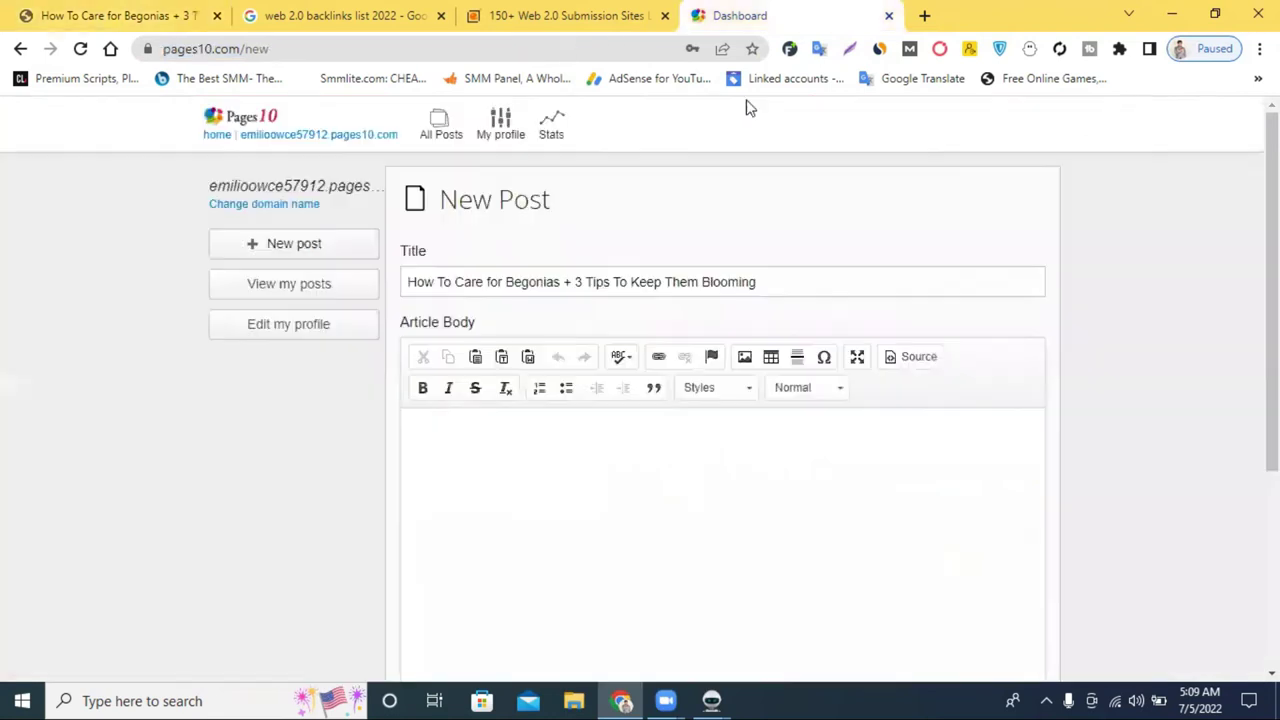
pyautogui.rightClick(466, 473)
pyautogui.click(429, 470)
pyautogui.hotkey('ctrl', 'v')
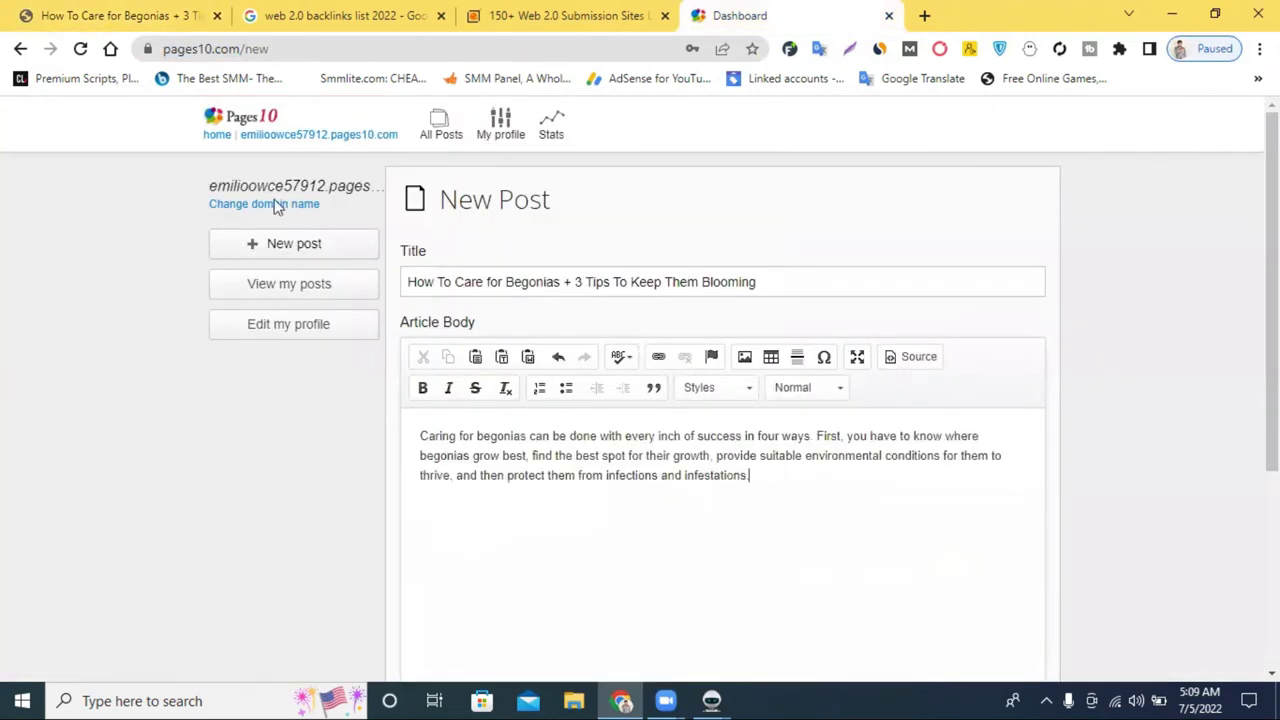
# Step: Copy the article's "Keeping begonias in their flourishing form" paragraph and paste it as the post's second paragraph
pyautogui.click(100, 15)
pyautogui.scroll(-2, 290, 300)
pyautogui.scroll(-1, 283, 340)
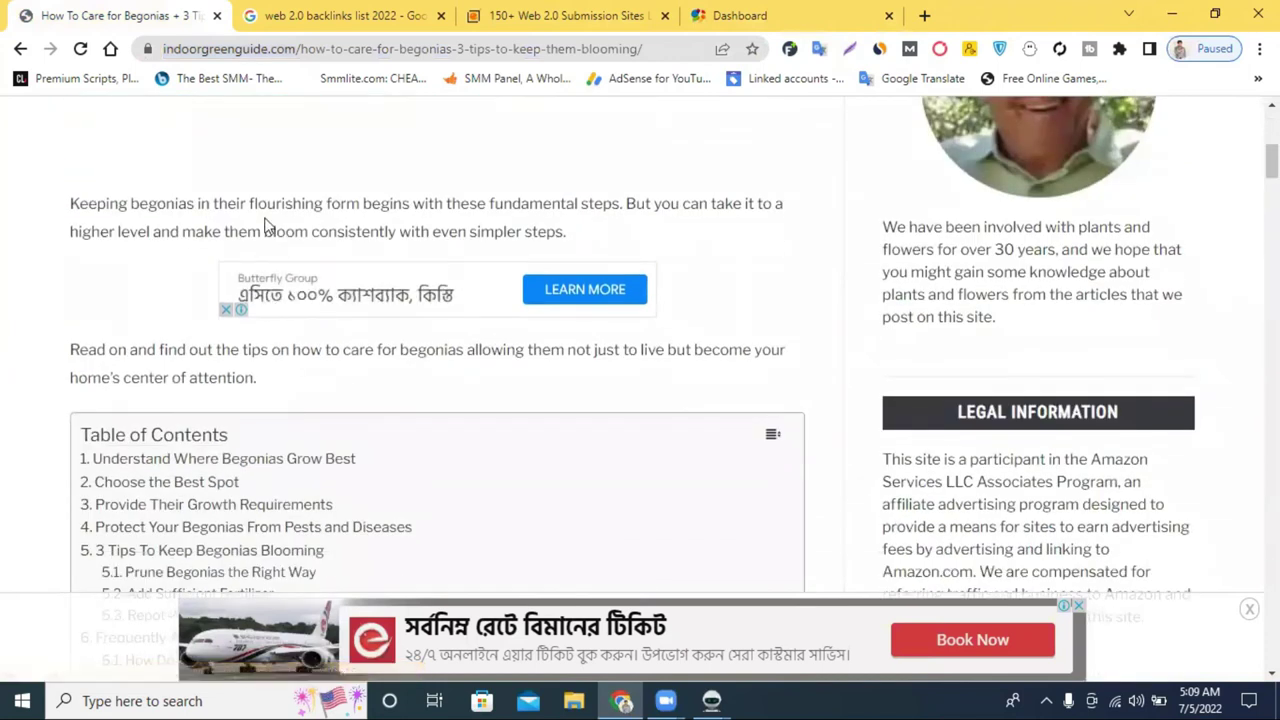
pyautogui.tripleClick(264, 217)
pyautogui.click(735, 15)
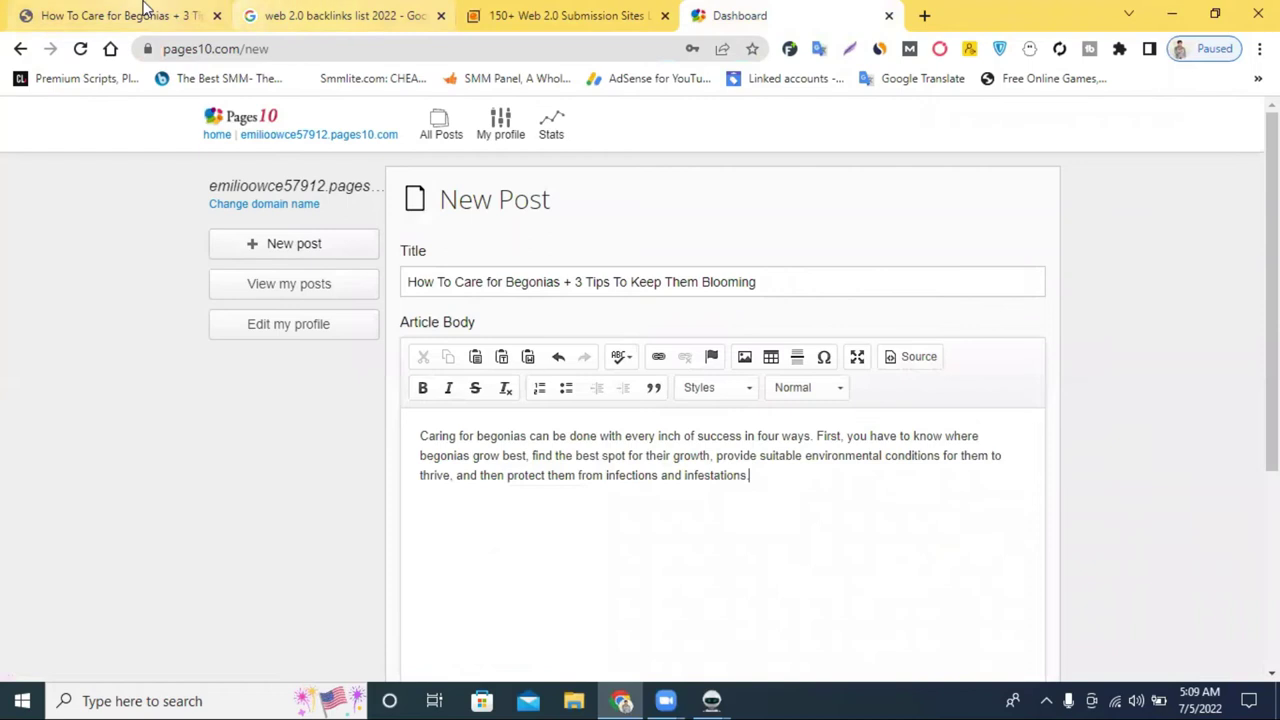
pyautogui.click(110, 15)
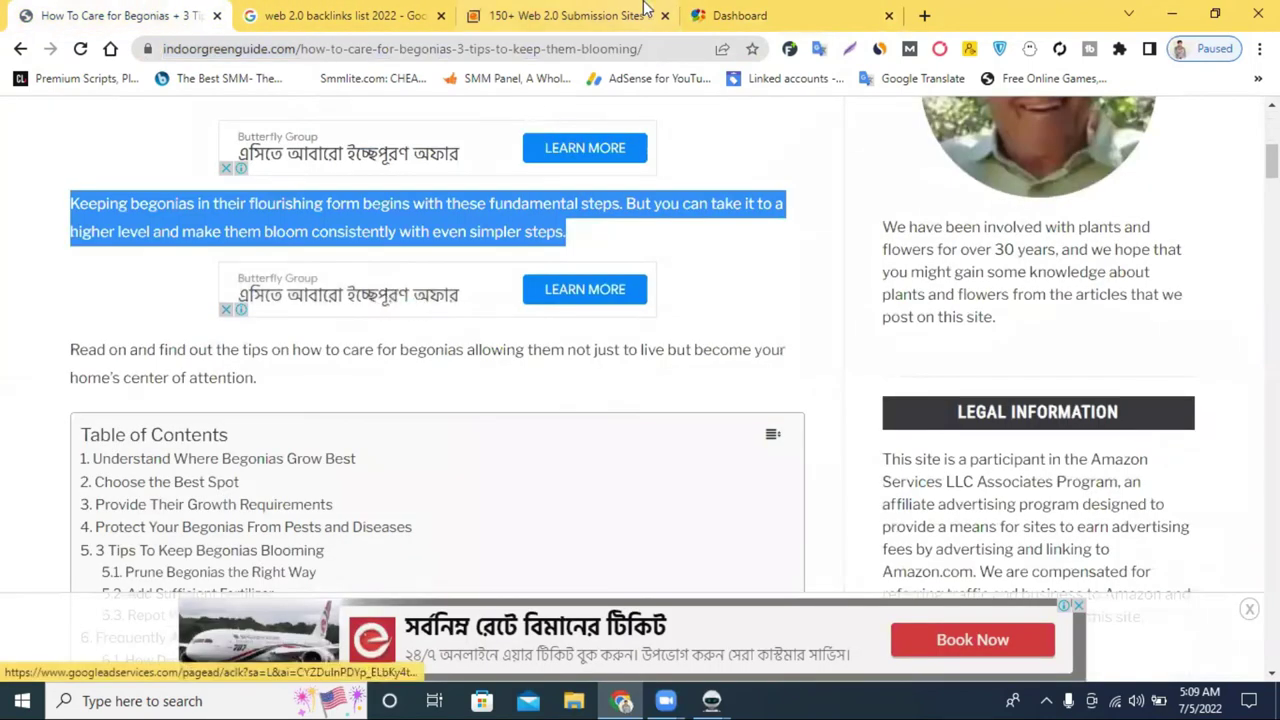
pyautogui.click(701, 10)
pyautogui.hotkey('ctrl', 'v')
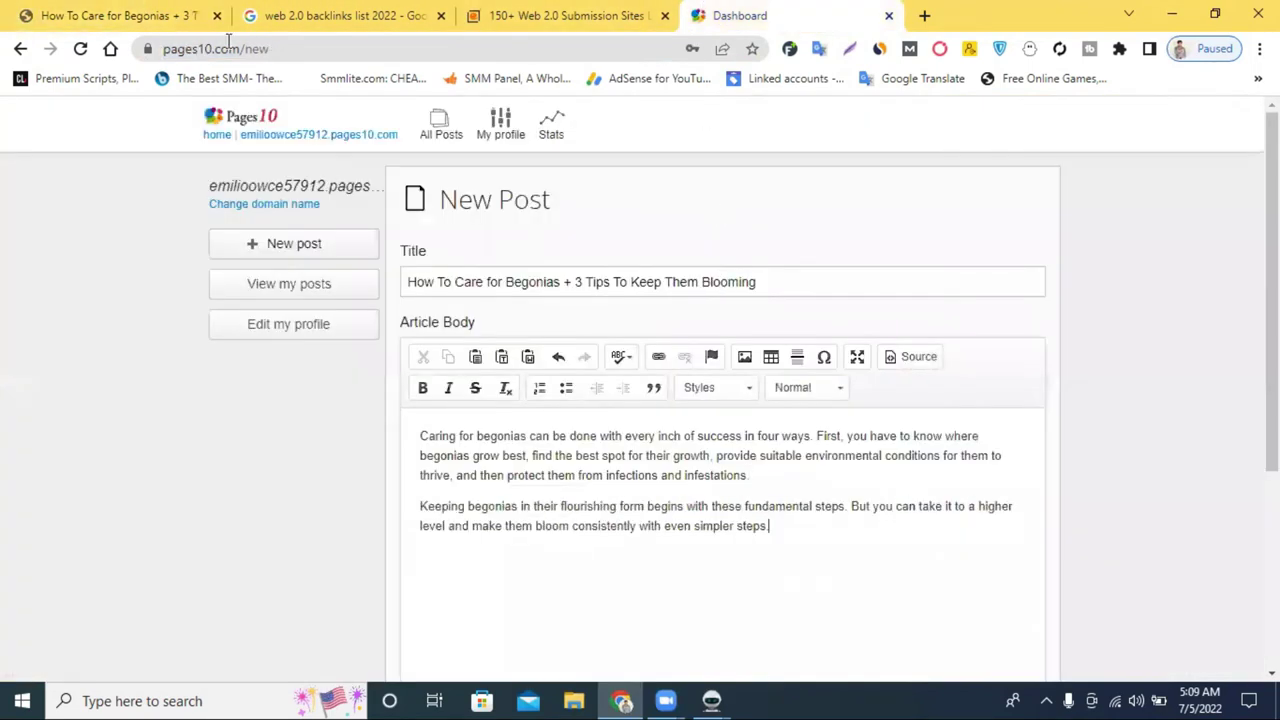
# Step: Copy the article's "Read on and find out the tips" paragraph and paste it as the post's third paragraph
pyautogui.click(112, 15)
pyautogui.scroll(-2, 470, 345)
pyautogui.scroll(1, 237, 308)
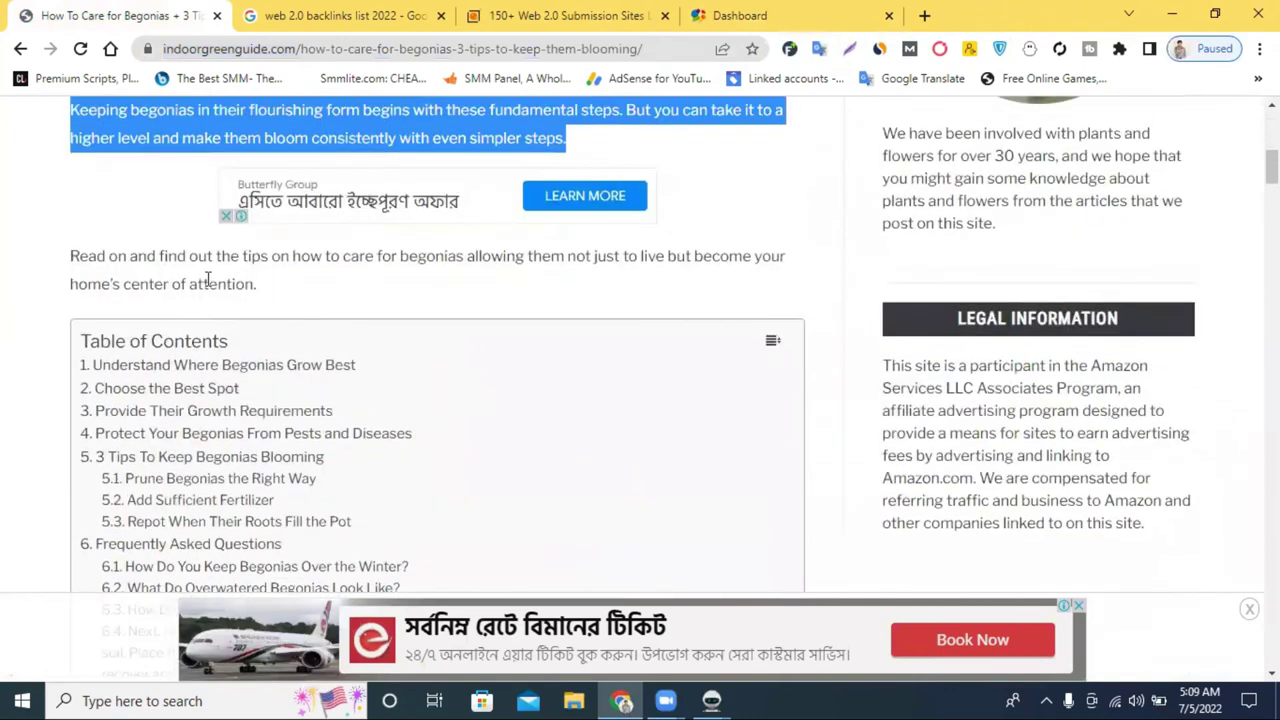
pyautogui.tripleClick(207, 279)
pyautogui.click(709, 12)
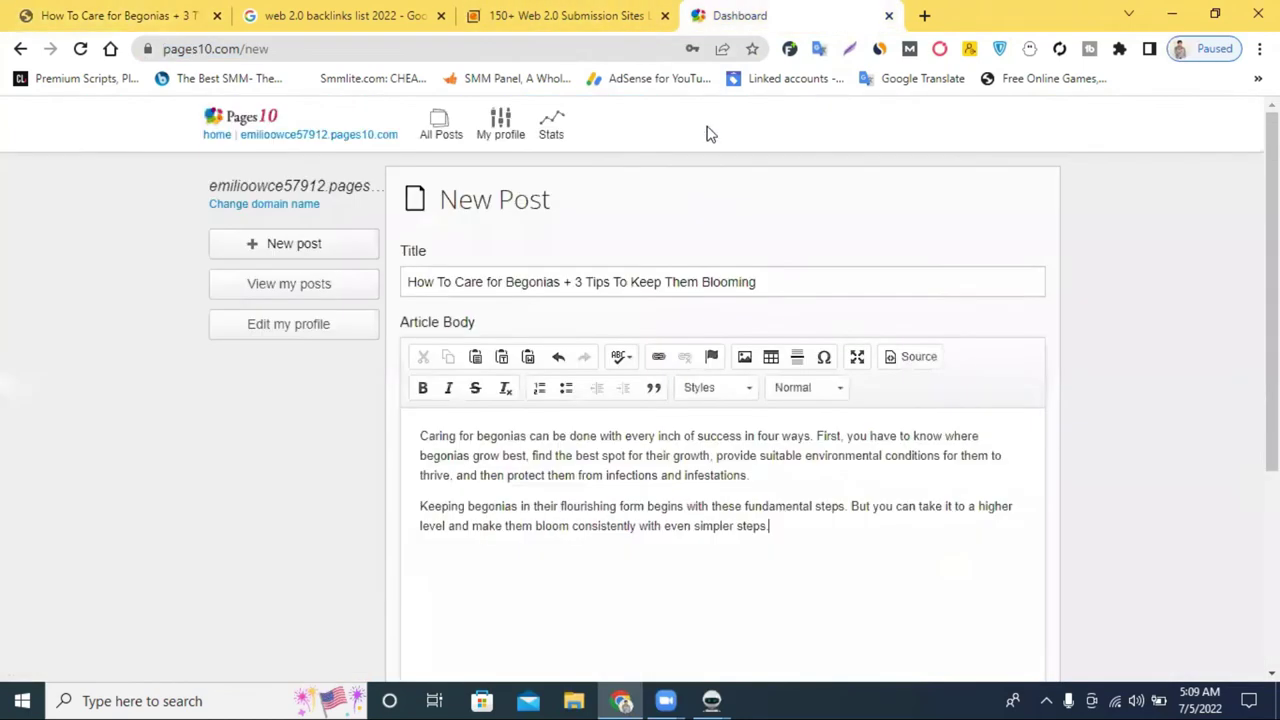
pyautogui.hotkey('ctrl', 'v')
# Step: Copy the "Understand Where Begonias Grow Best" heading with its two paragraphs and append them to the post's article body
pyautogui.click(100, 14)
pyautogui.scroll(-3, 369, 294)
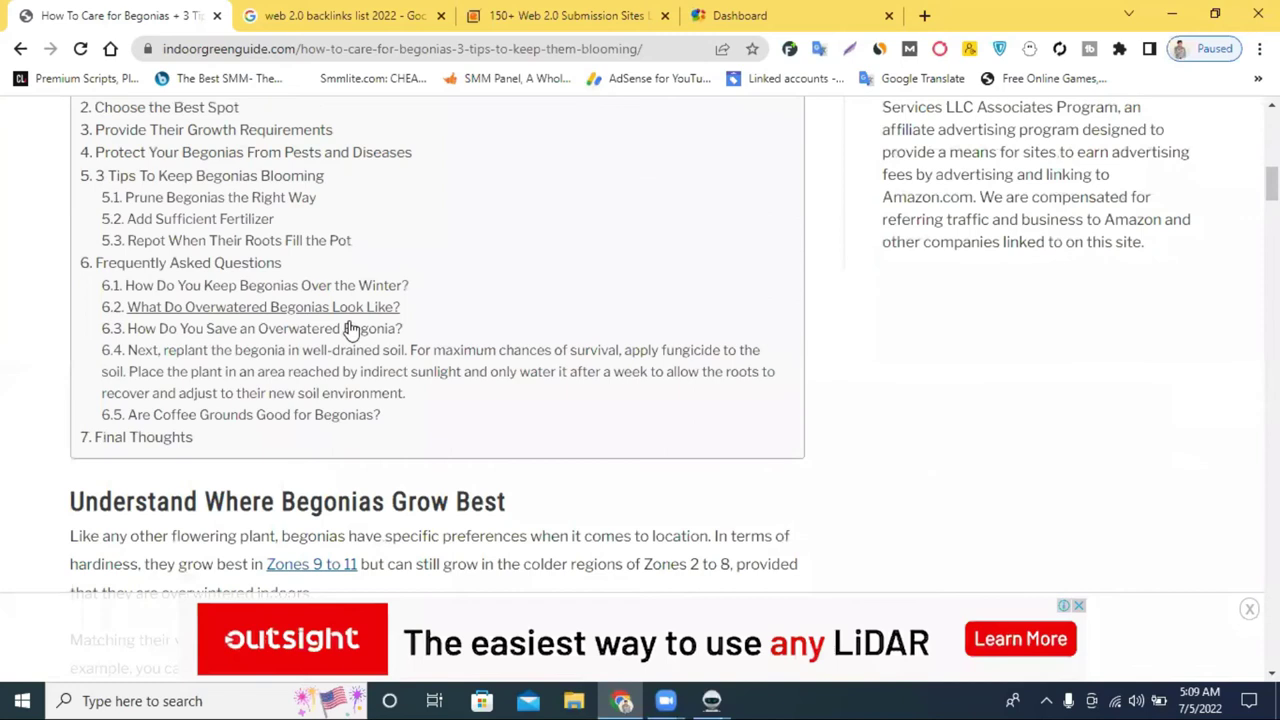
pyautogui.scroll(-2, 75, 318)
pyautogui.moveTo(71, 316); pyautogui.dragTo(343, 510)
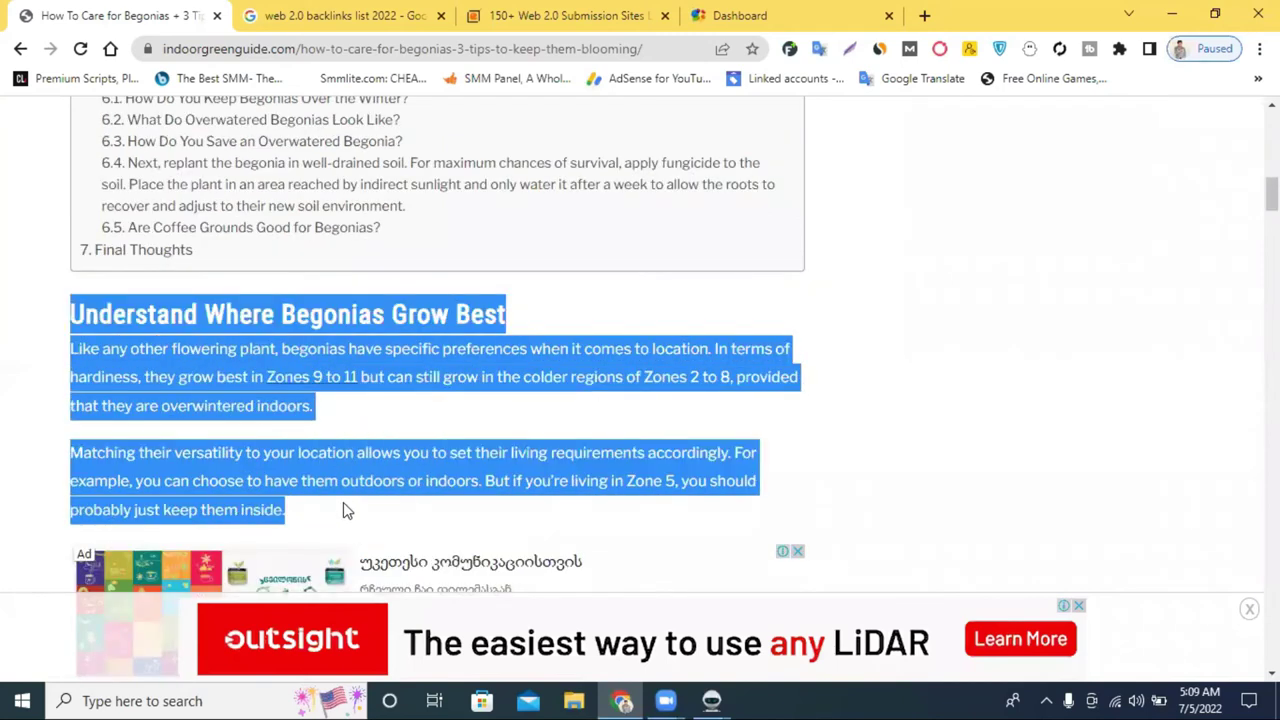
pyautogui.hotkey('ctrl', 'c')
pyautogui.click(740, 15)
pyautogui.hotkey('ctrl', 'v')
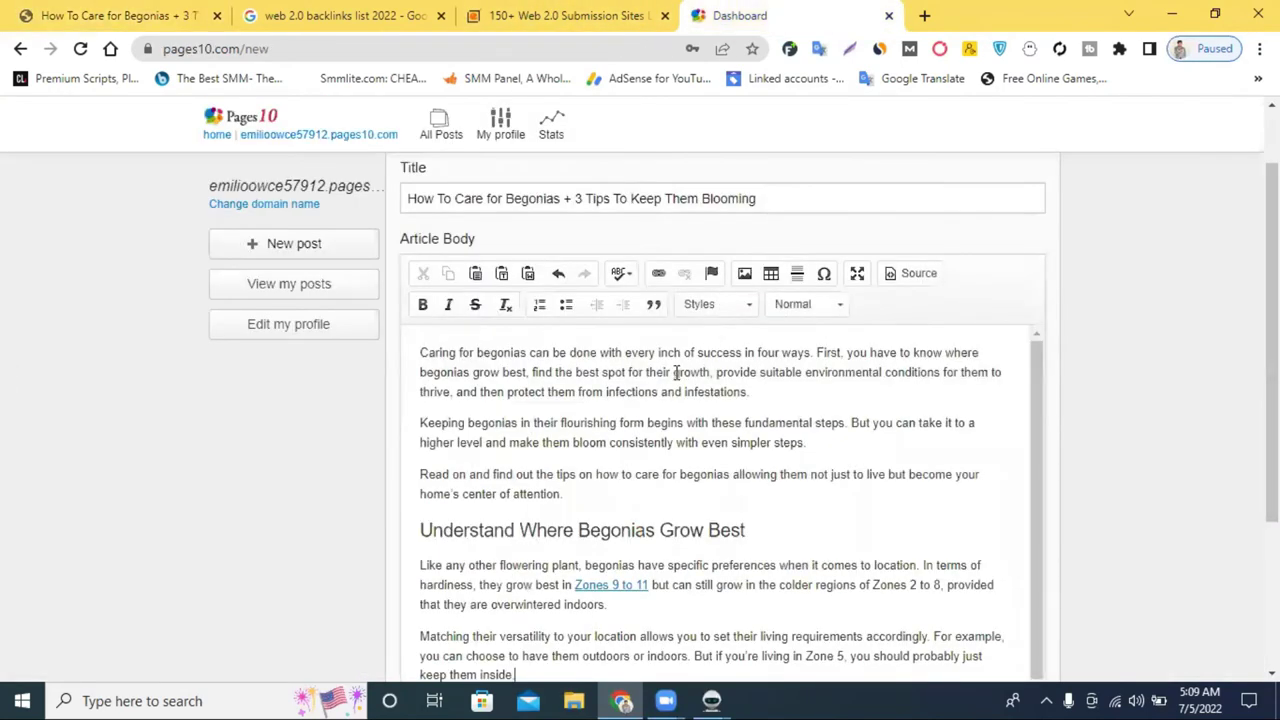
pyautogui.scroll(-3, 657, 462)
# Step: Copy the article's further text and picture through the paragraph below "Begonias in a Pot" and append them to the end of the post
pyautogui.hotkey('ctrl', '1')
pyautogui.scroll(-6, 420, 380)
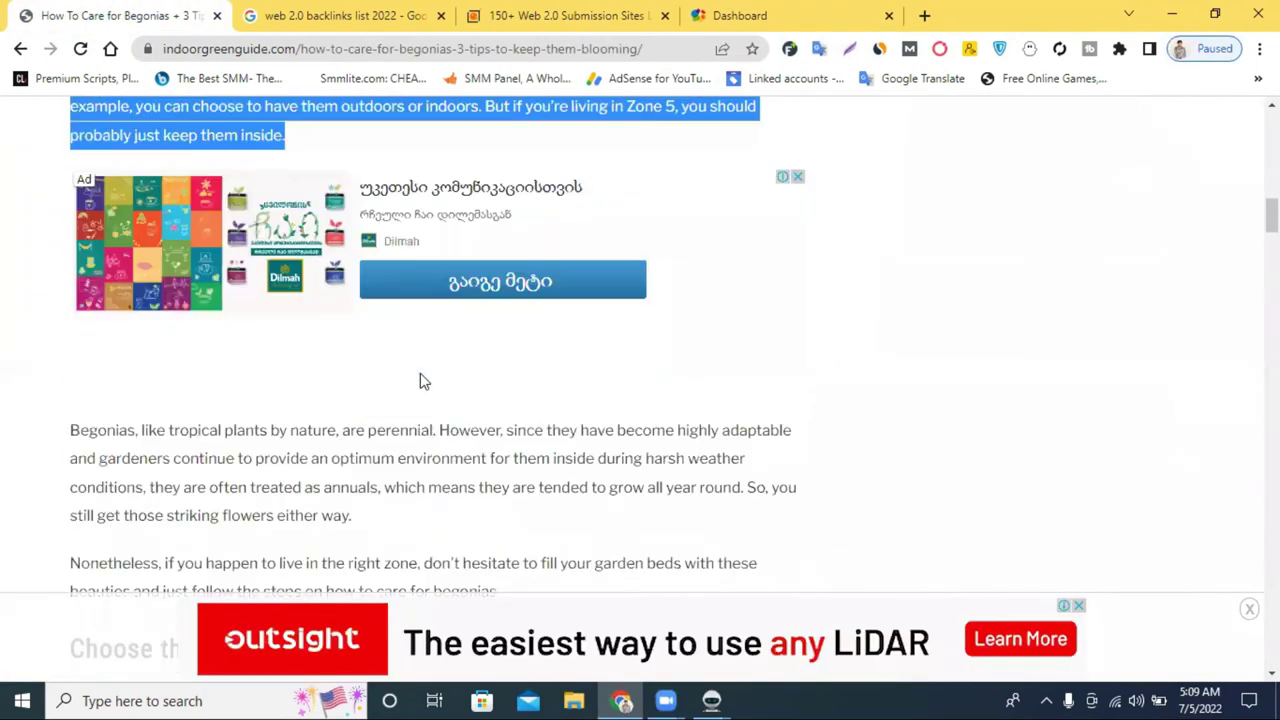
pyautogui.moveTo(70, 148); pyautogui.dragTo(620, 415)
pyautogui.scroll(-4, 434, 480)
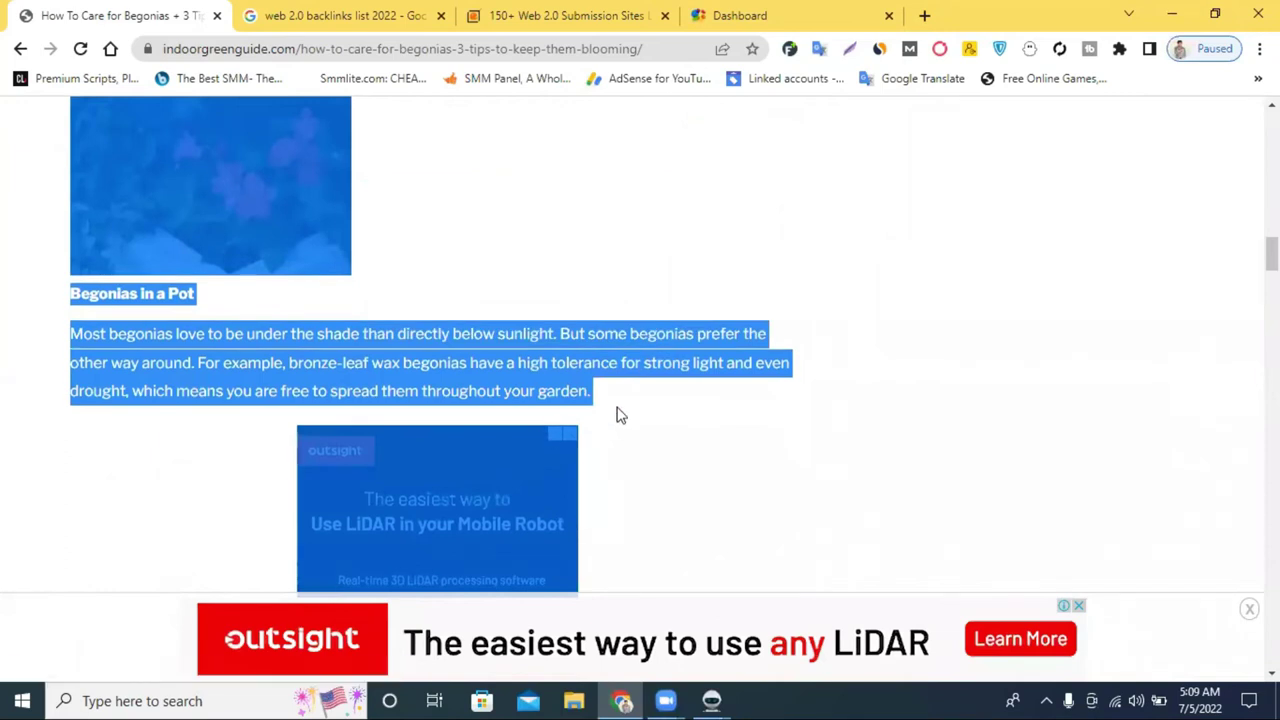
pyautogui.click(760, 15)
pyautogui.scroll(-1, 566, 470)
pyautogui.click(552, 440)
pyautogui.hotkey('ctrl', 'v')
pyautogui.scroll(10, 551, 437)
pyautogui.scroll(-6, 675, 364)
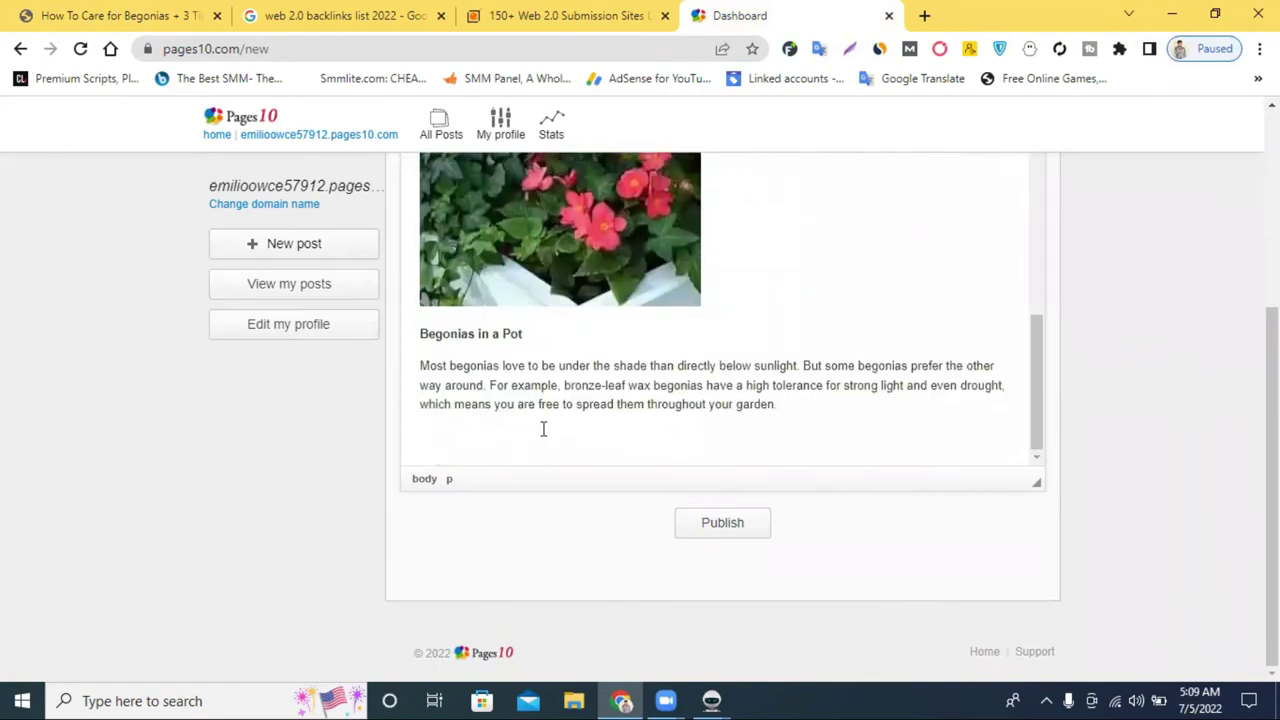
# Step: Copy the post's title and paste it as a new line below the "Understand Where Begonias Grow Best" heading
pyautogui.scroll(7, 543, 428)
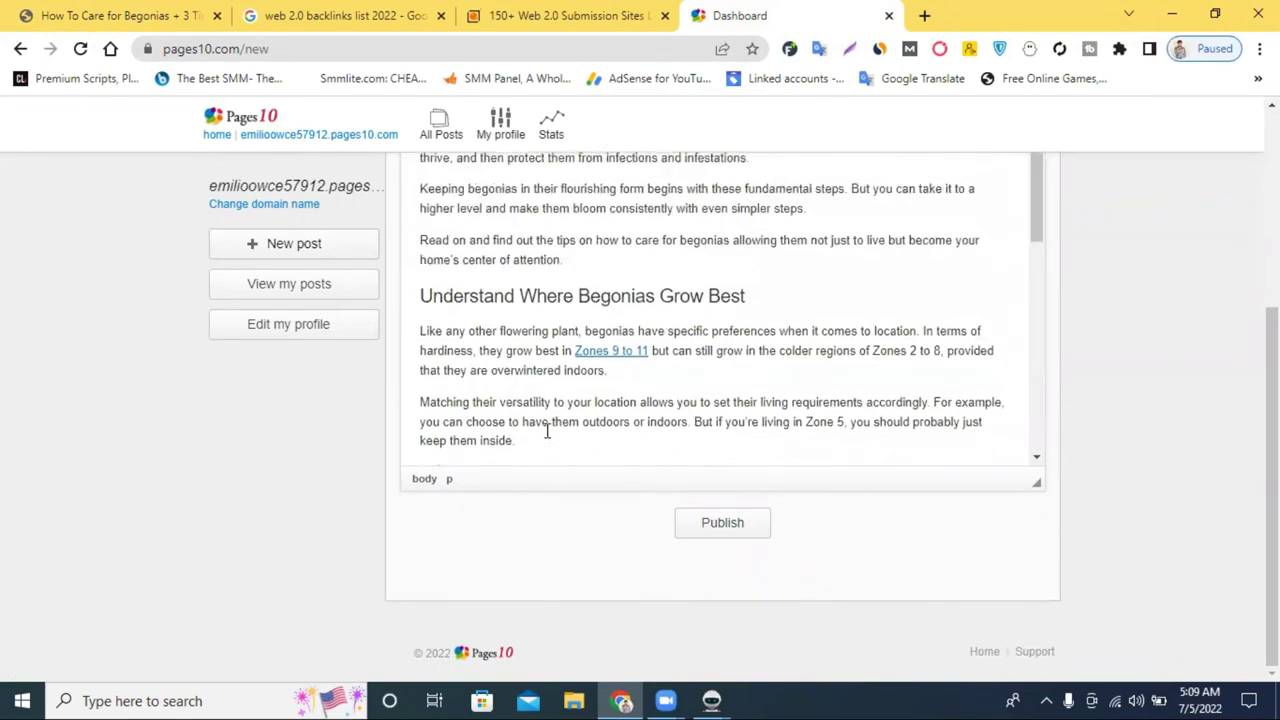
pyautogui.scroll(5, 583, 421)
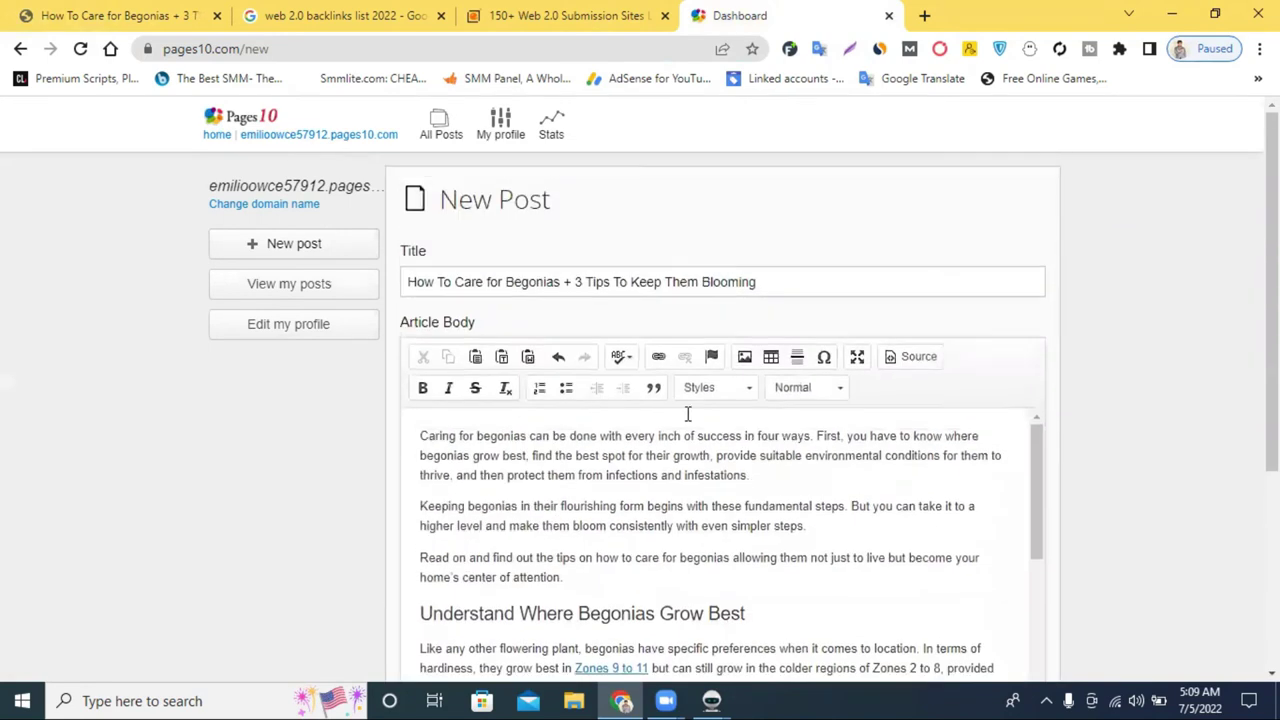
pyautogui.doubleClick(537, 281)
pyautogui.tripleClick(537, 281)
pyautogui.rightClick(538, 282)
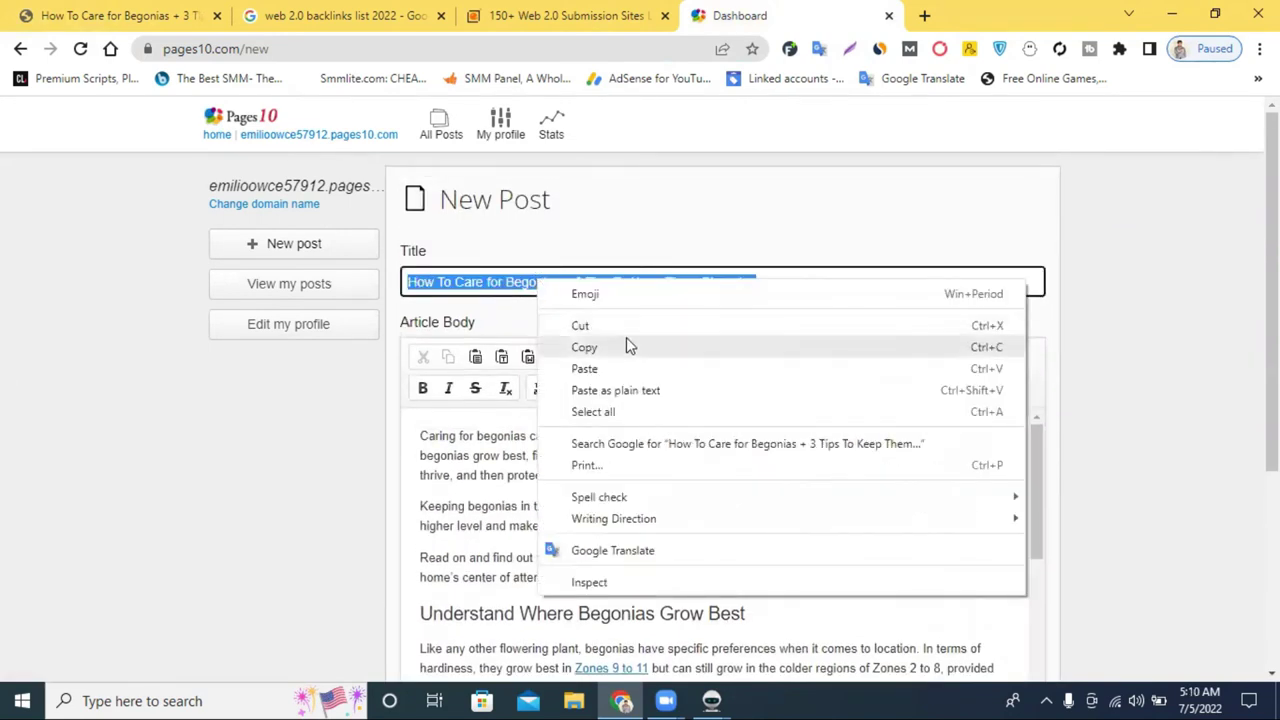
pyautogui.click(628, 345)
pyautogui.scroll(-1, 573, 510)
pyautogui.click(478, 510)
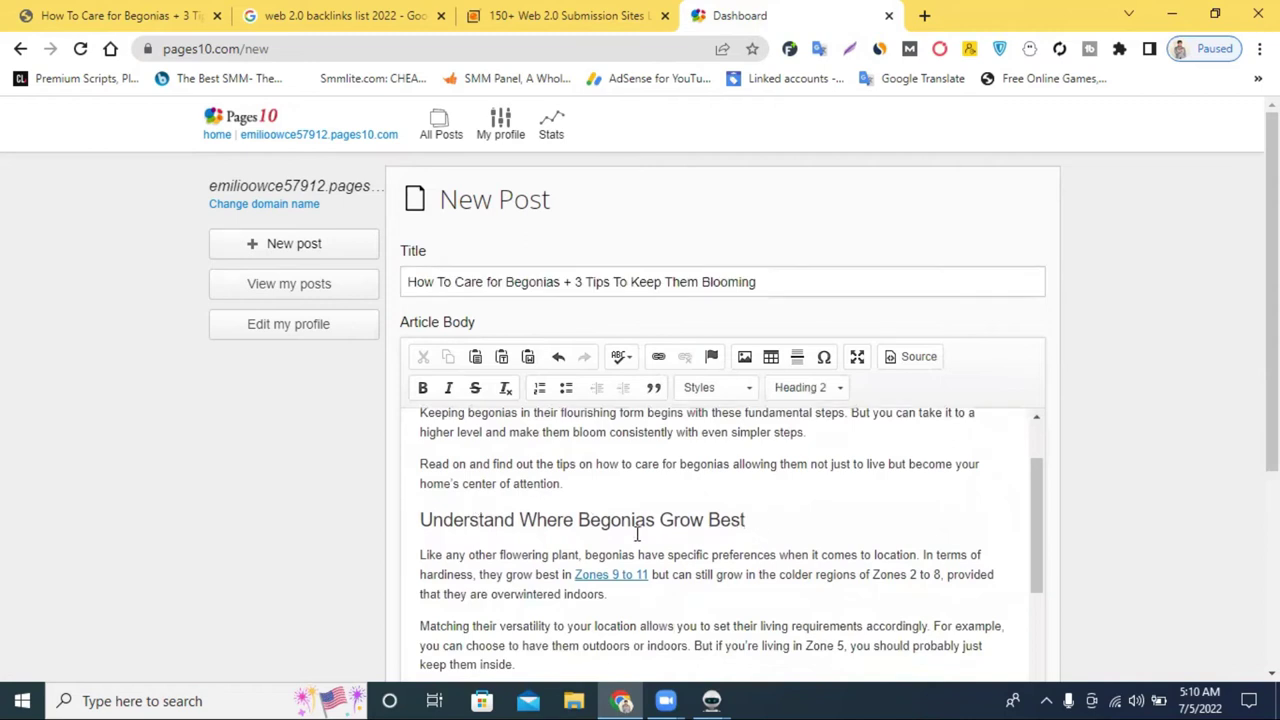
pyautogui.press('Return')
pyautogui.hotkey('ctrl', 'v')
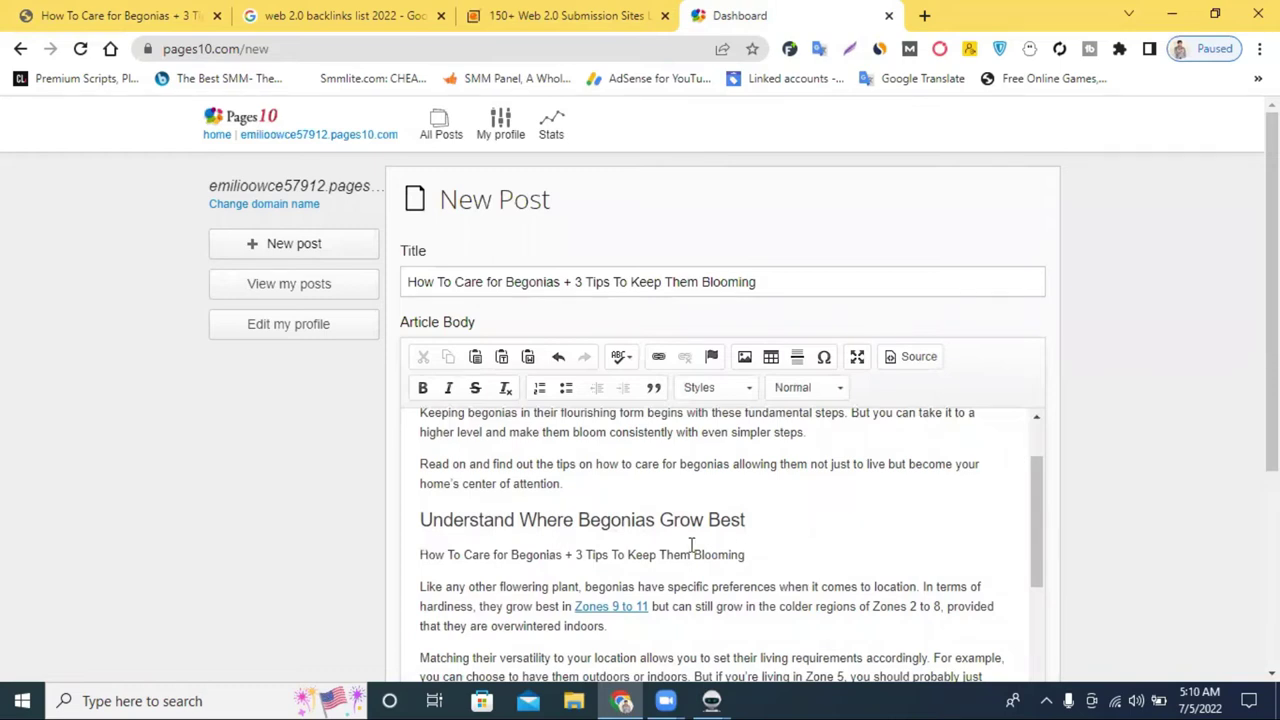
# Step: Copy the source article's indoorgreenguide.com URL and link the pasted title line in the post to it
pyautogui.click(115, 15)
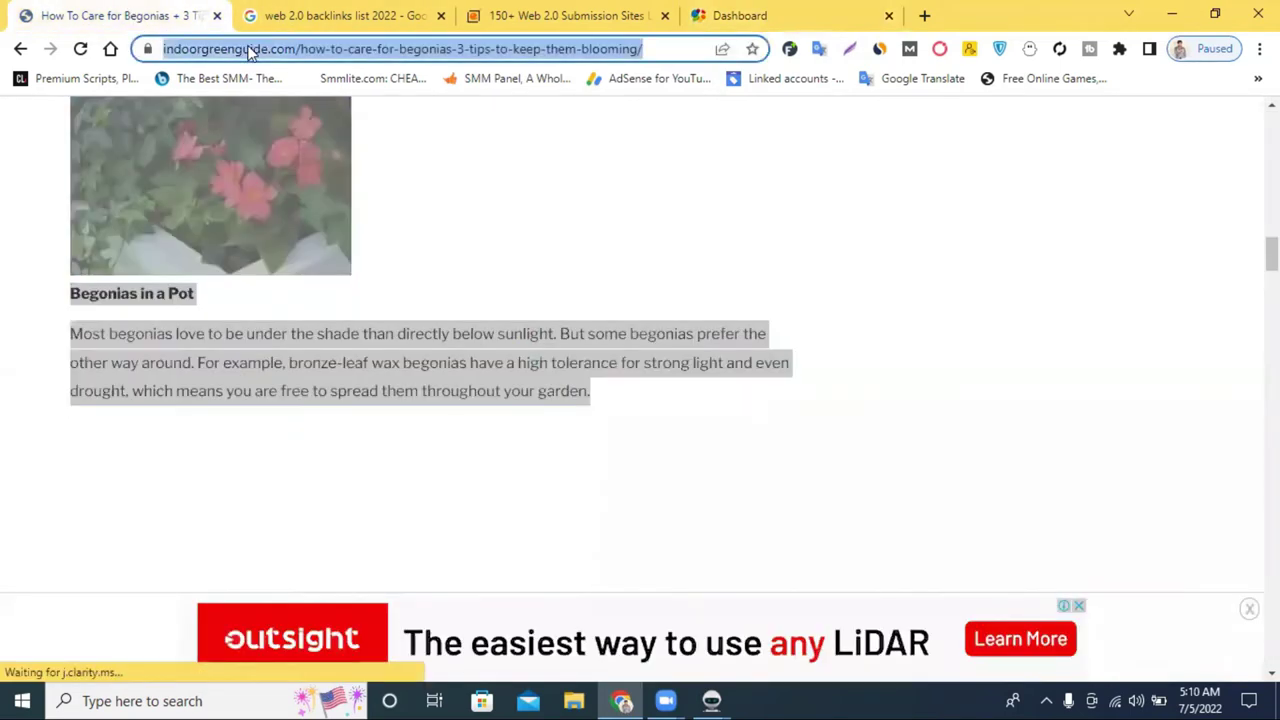
pyautogui.rightClick(251, 51)
pyautogui.click(357, 150)
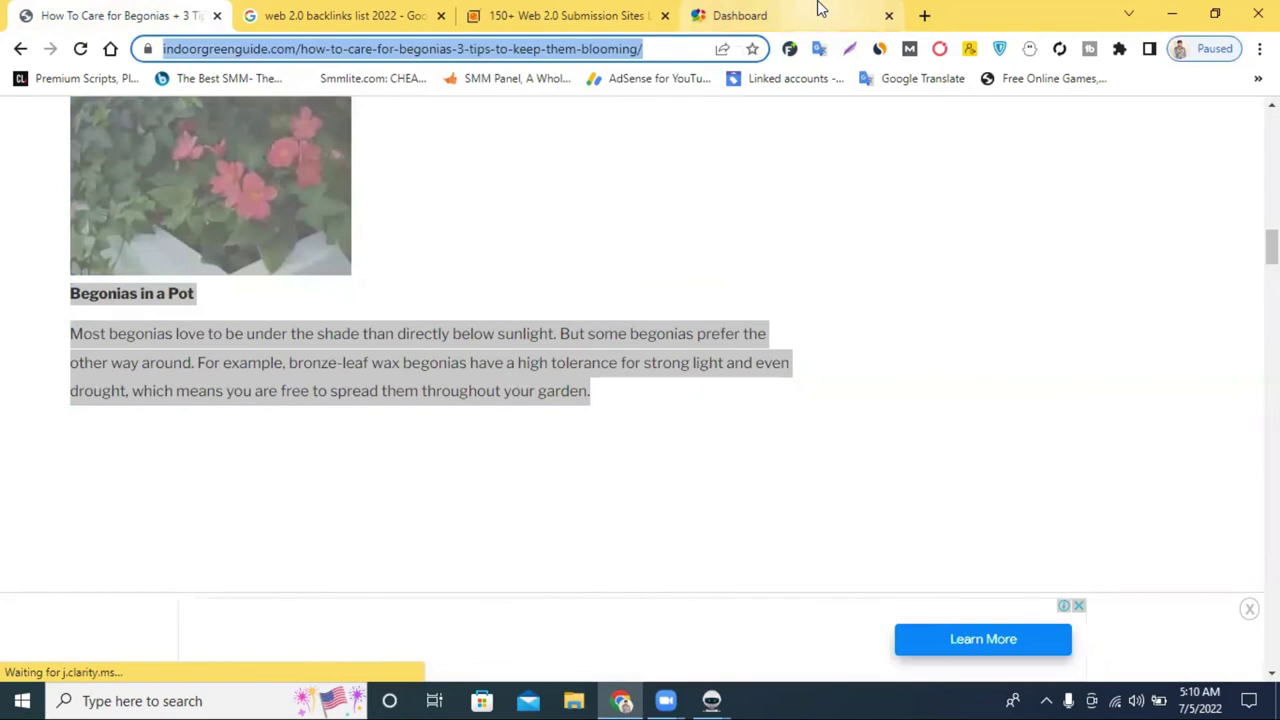
pyautogui.click(818, 12)
pyautogui.moveTo(760, 463); pyautogui.dragTo(421, 463)
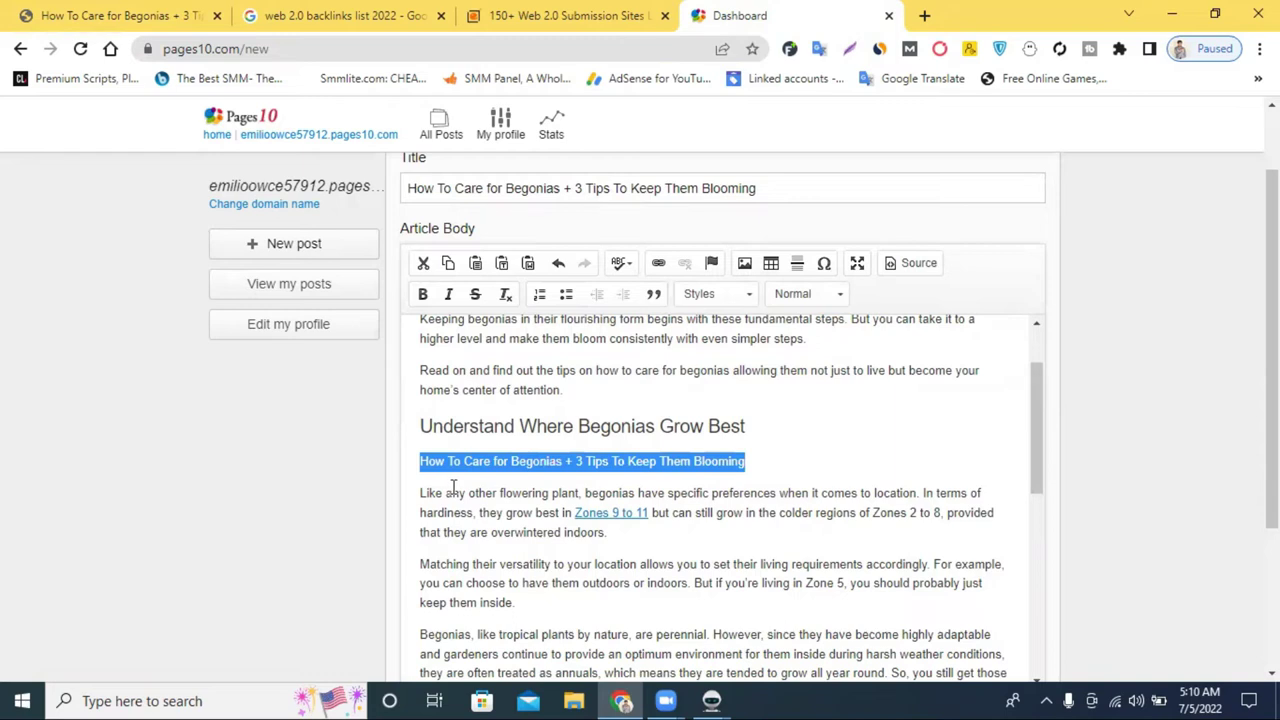
pyautogui.click(659, 264)
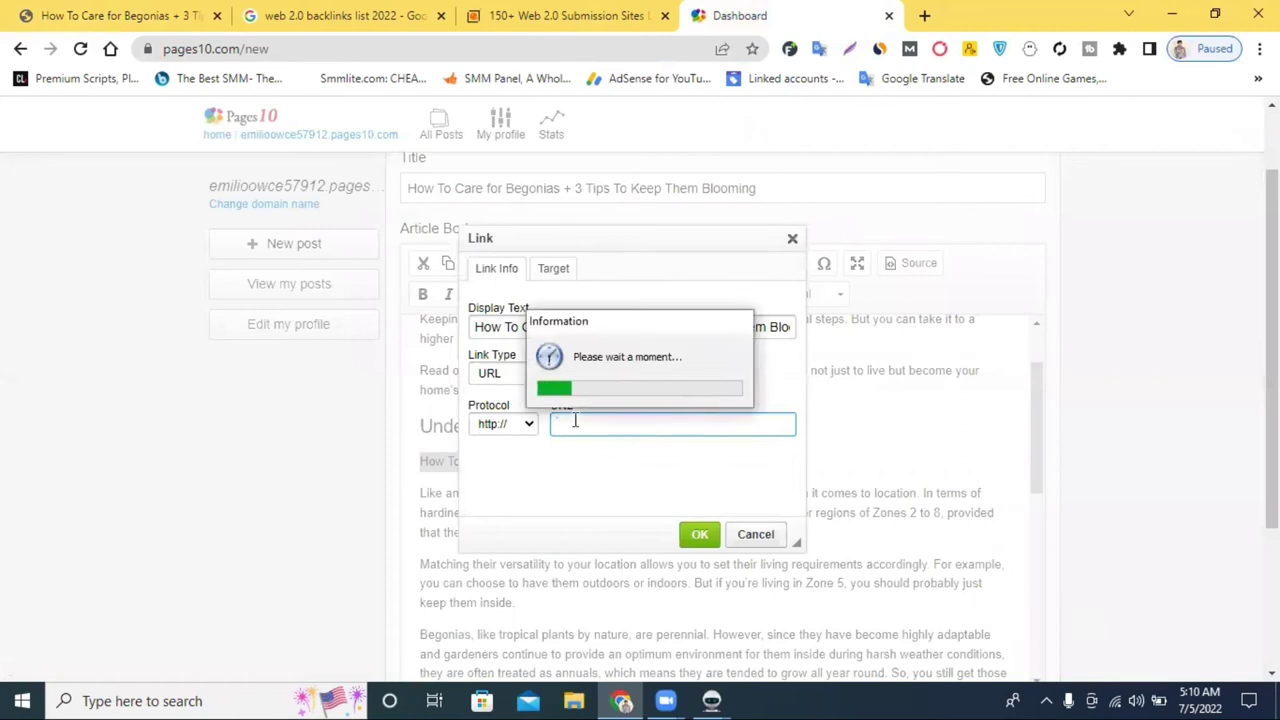
pyautogui.rightClick(605, 422)
pyautogui.click(629, 275)
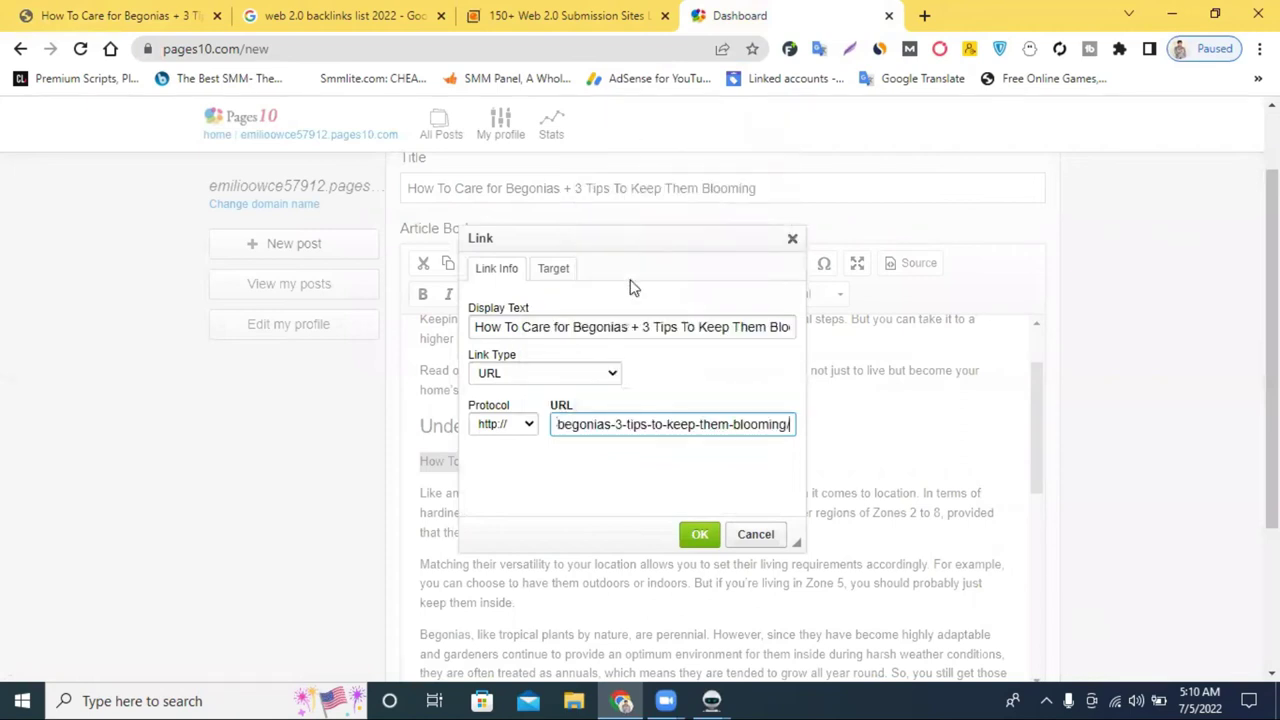
pyautogui.click(700, 535)
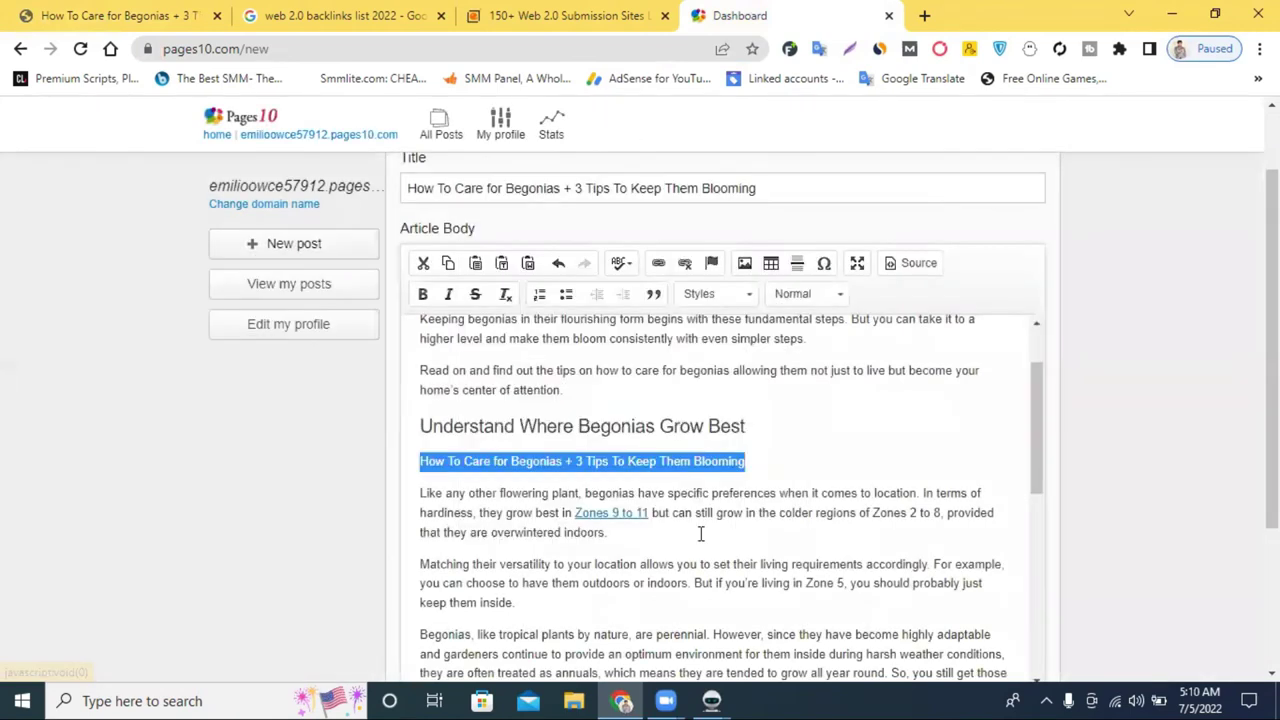
pyautogui.click(775, 456)
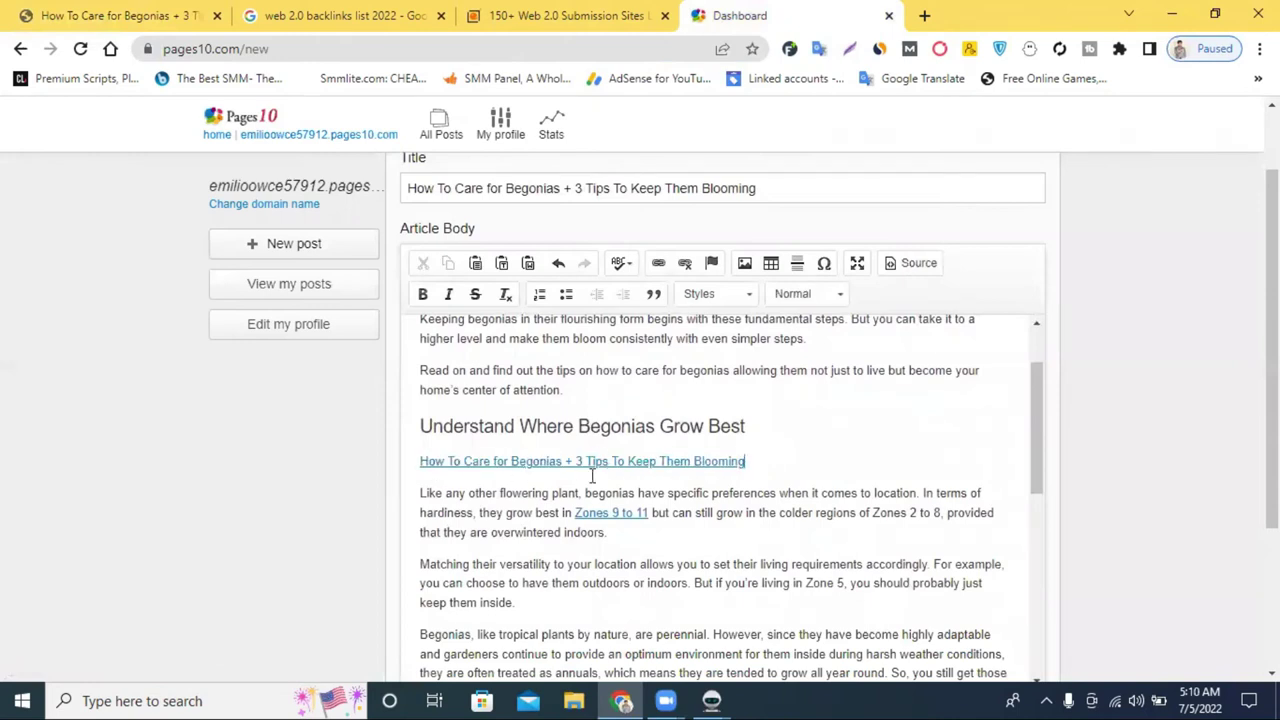
# Step: Copy the linked title line and paste it as a new line below the "Choose the Best Spot" heading
pyautogui.moveTo(758, 461); pyautogui.dragTo(421, 462)
pyautogui.hotkey('ctrl', 'c')
pyautogui.scroll(-3, 550, 490)
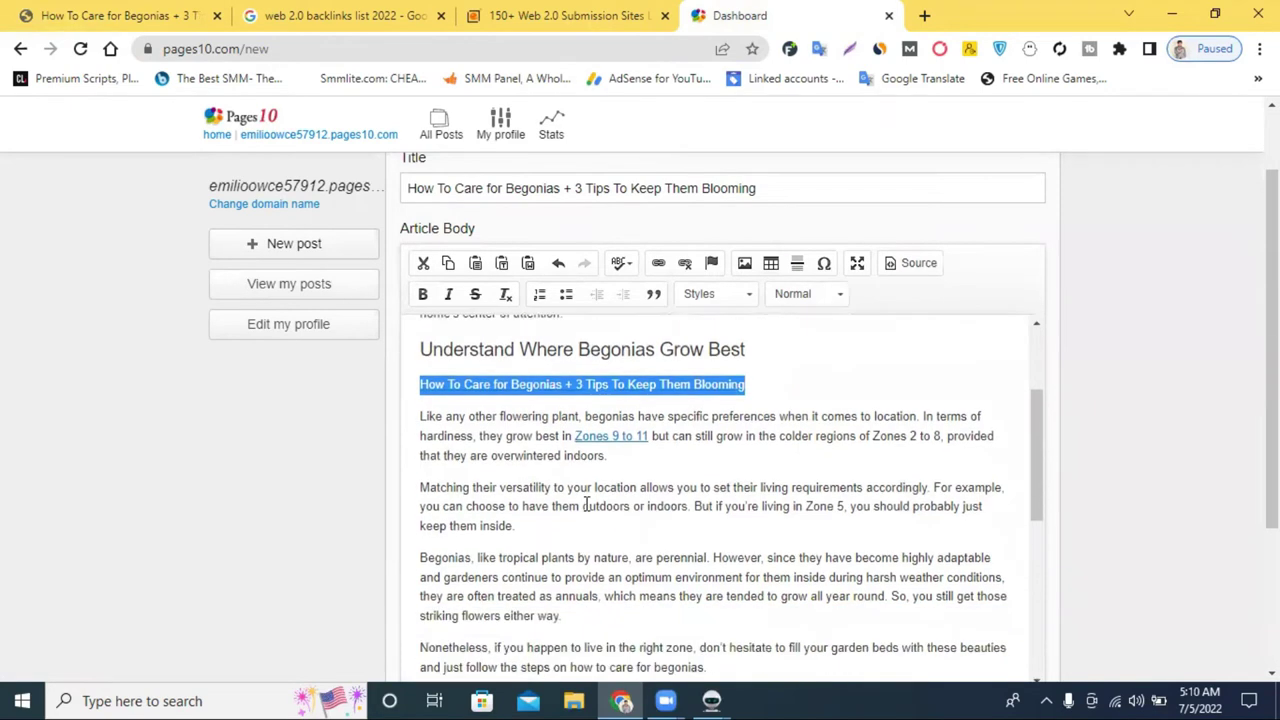
pyautogui.click(611, 489)
pyautogui.press('Return')
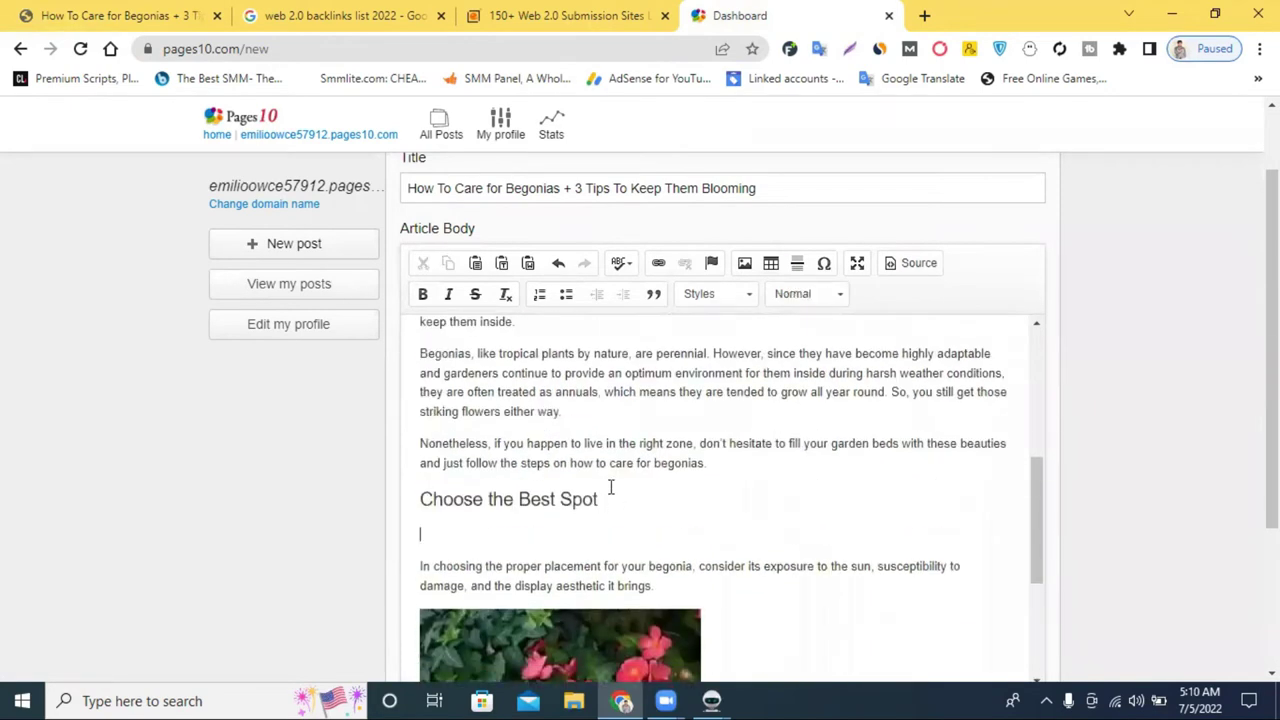
pyautogui.hotkey('ctrl', 'v')
pyautogui.scroll(-1, 630, 500)
pyautogui.scroll(-2, 640, 517)
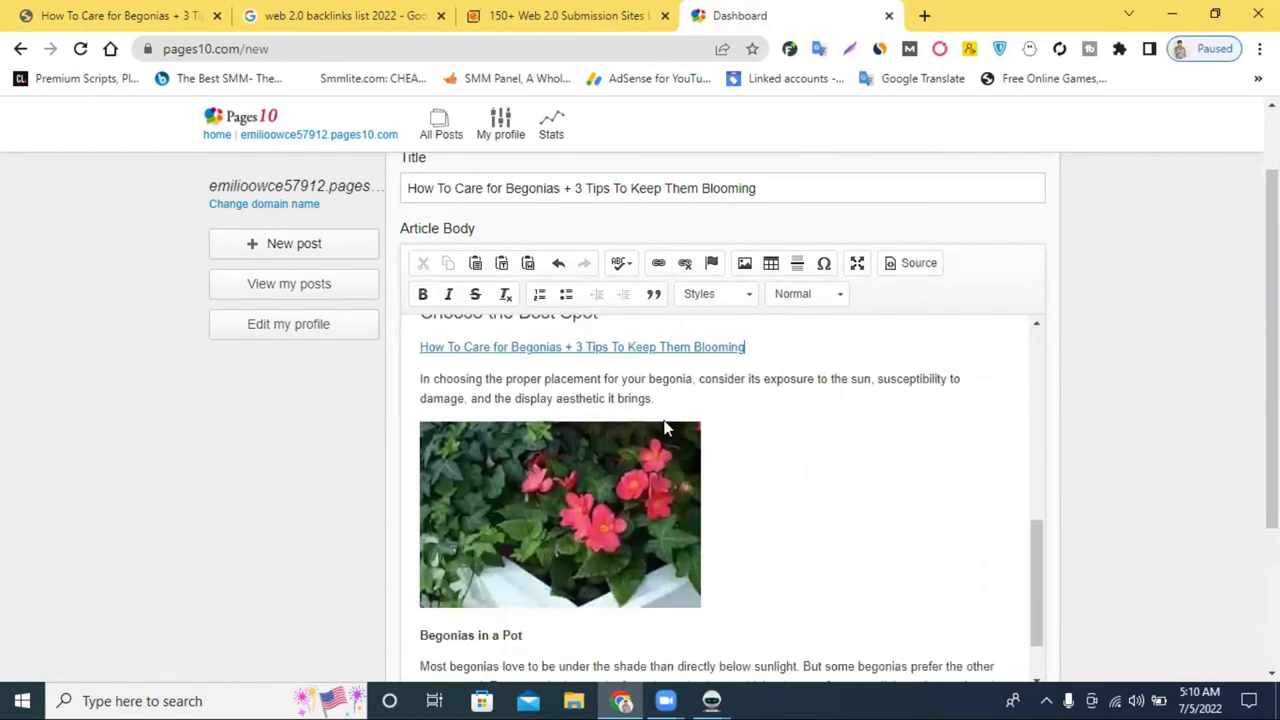
# Step: Paste the linked title line at the end of the post, below the "Begonias in a Pot" paragraph
pyautogui.scroll(-1, 747, 365)
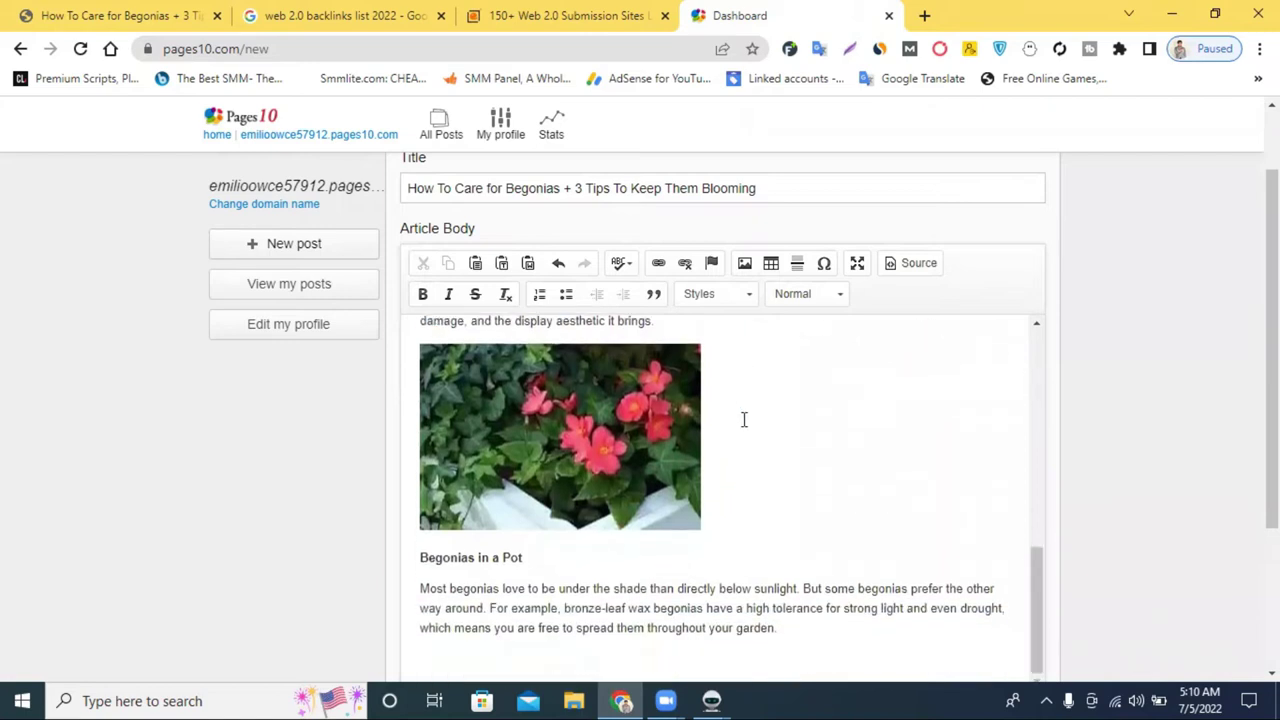
pyautogui.scroll(-1, 743, 420)
pyautogui.scroll(3, 734, 434)
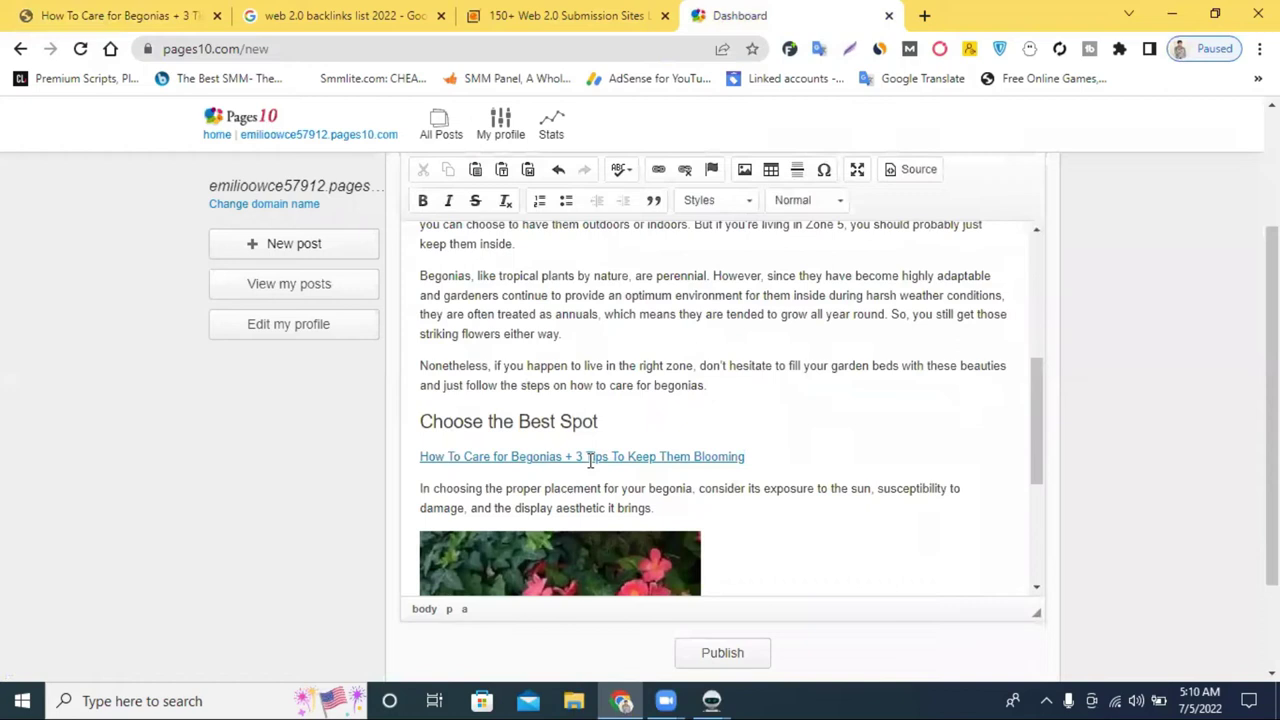
pyautogui.scroll(-3, 590, 460)
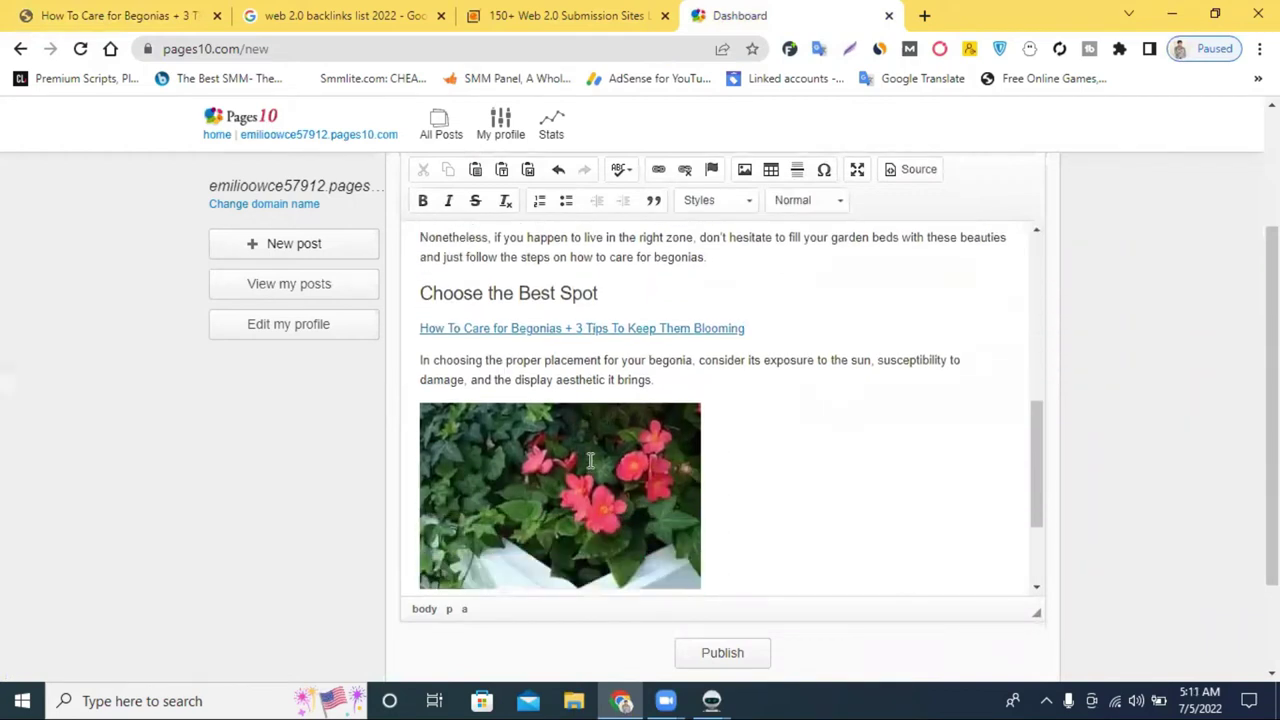
pyautogui.scroll(-1, 787, 527)
pyautogui.click(800, 459)
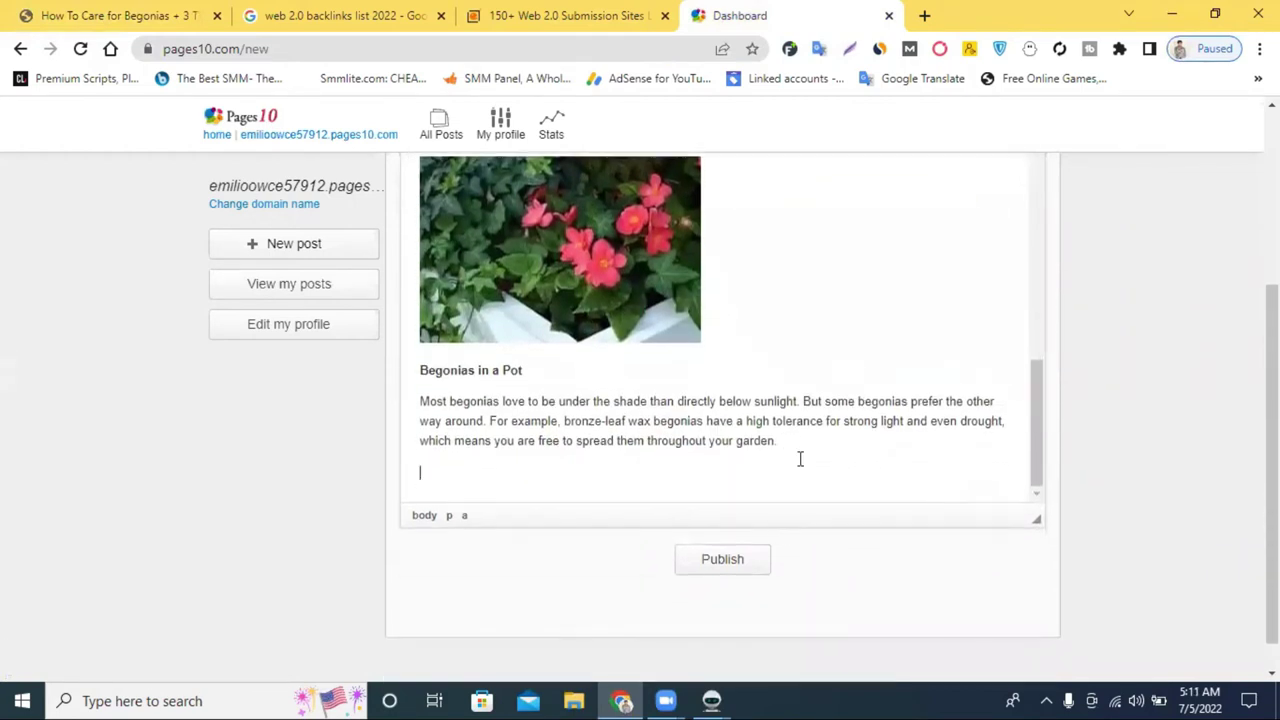
pyautogui.hotkey('ctrl', 'v')
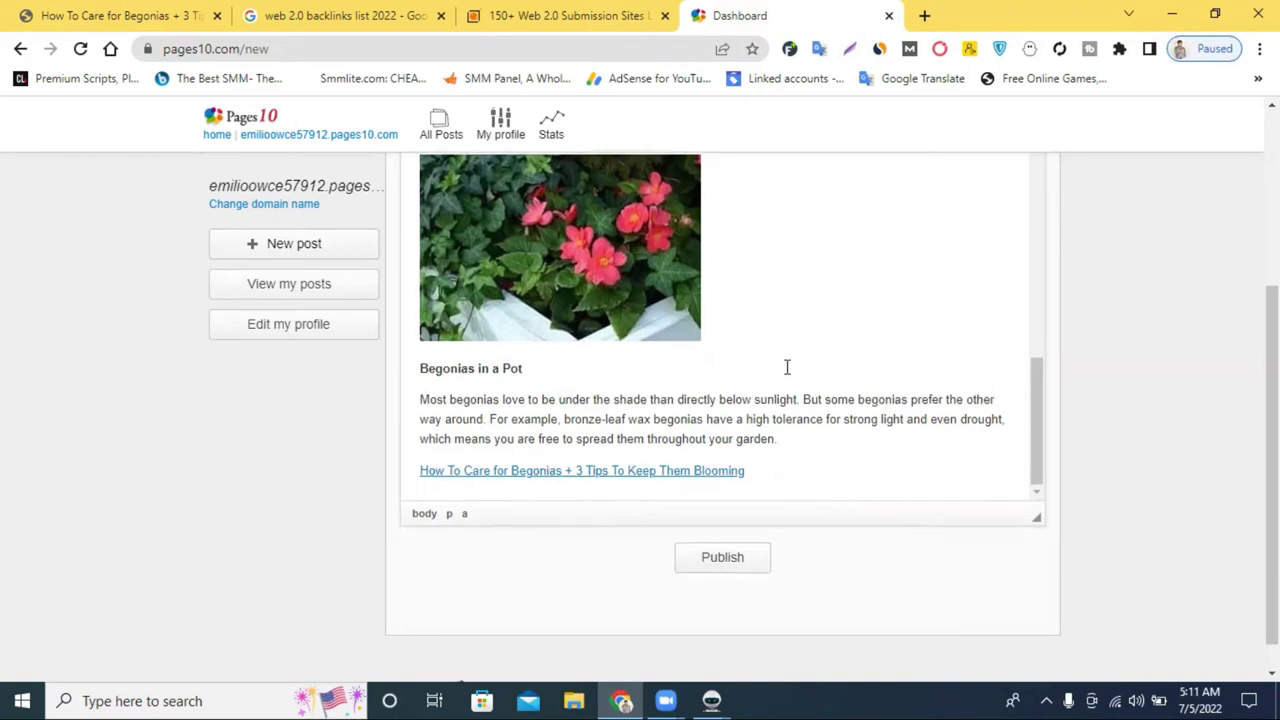
pyautogui.scroll(-2, 786, 366)
pyautogui.scroll(5, 791, 391)
pyautogui.scroll(8, 789, 395)
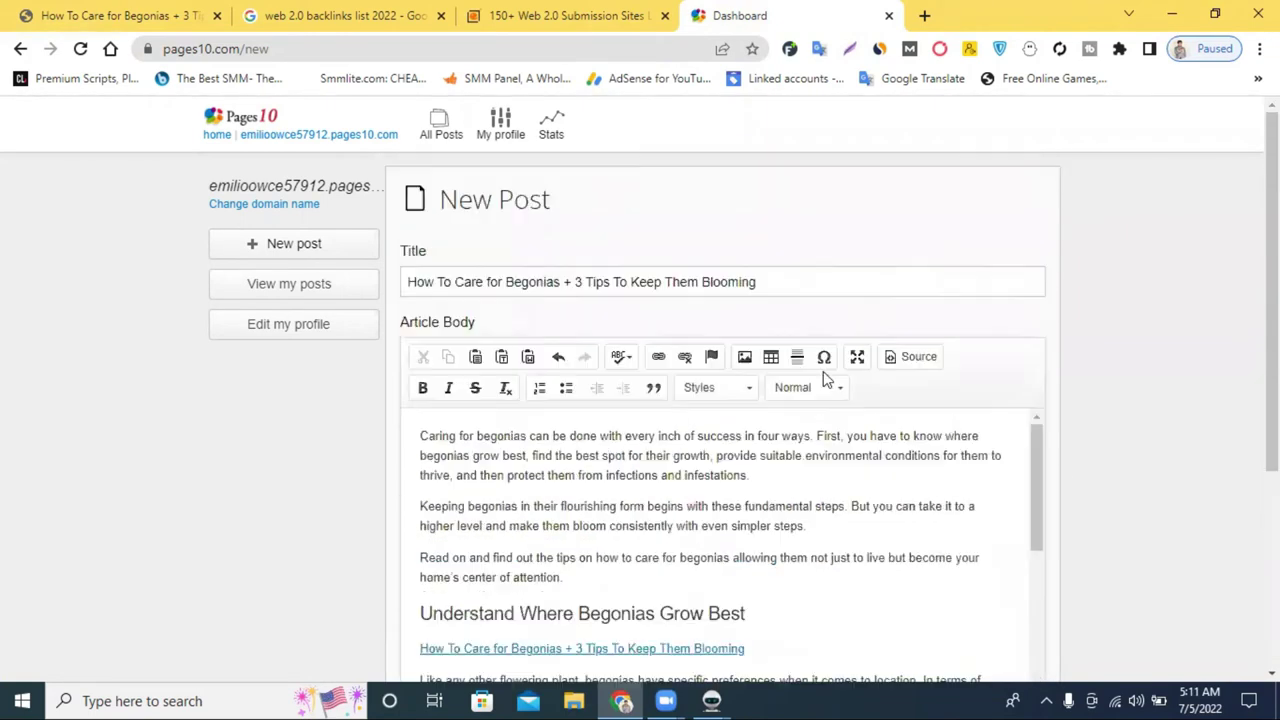
pyautogui.scroll(-2, 869, 480)
pyautogui.scroll(3, 873, 489)
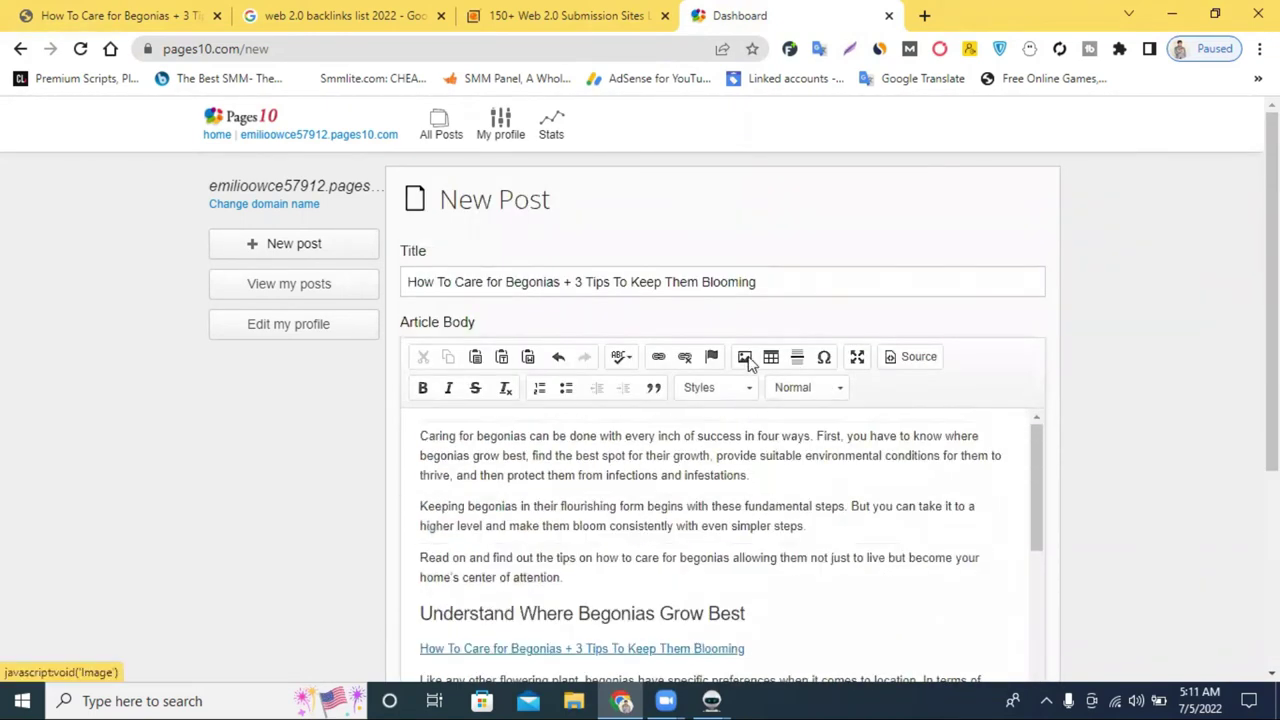
pyautogui.click(744, 357)
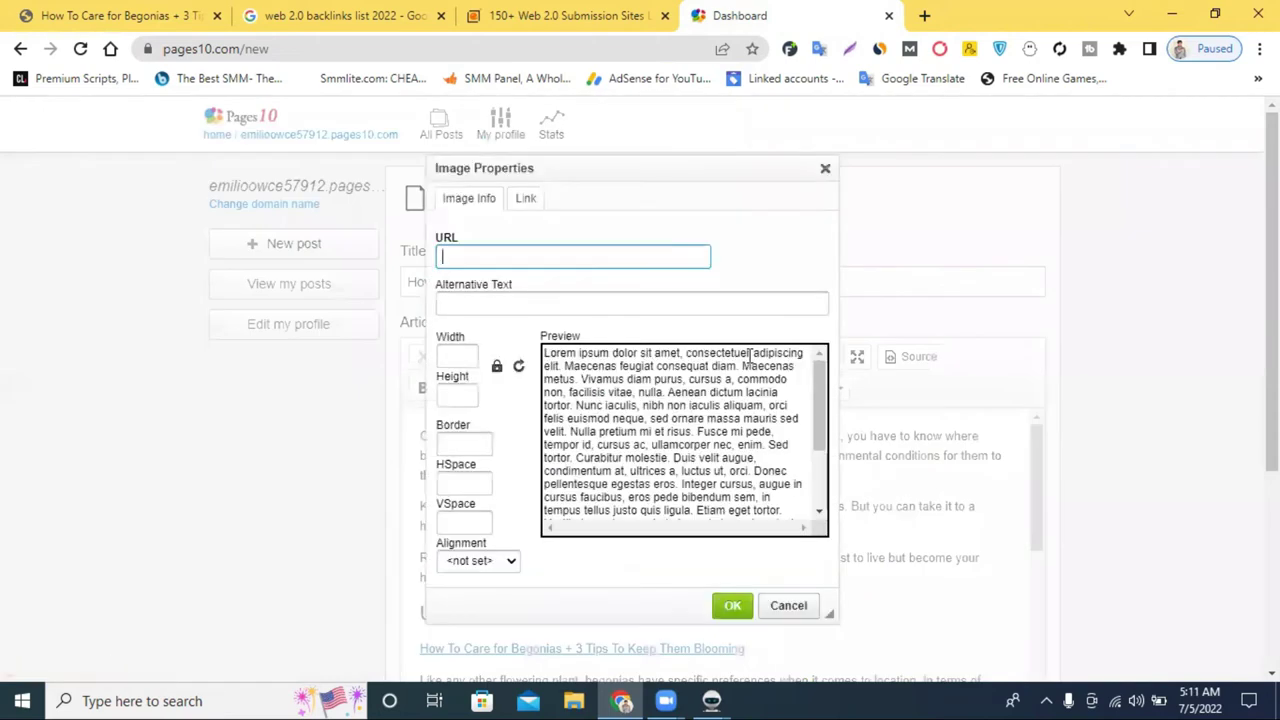
pyautogui.click(827, 171)
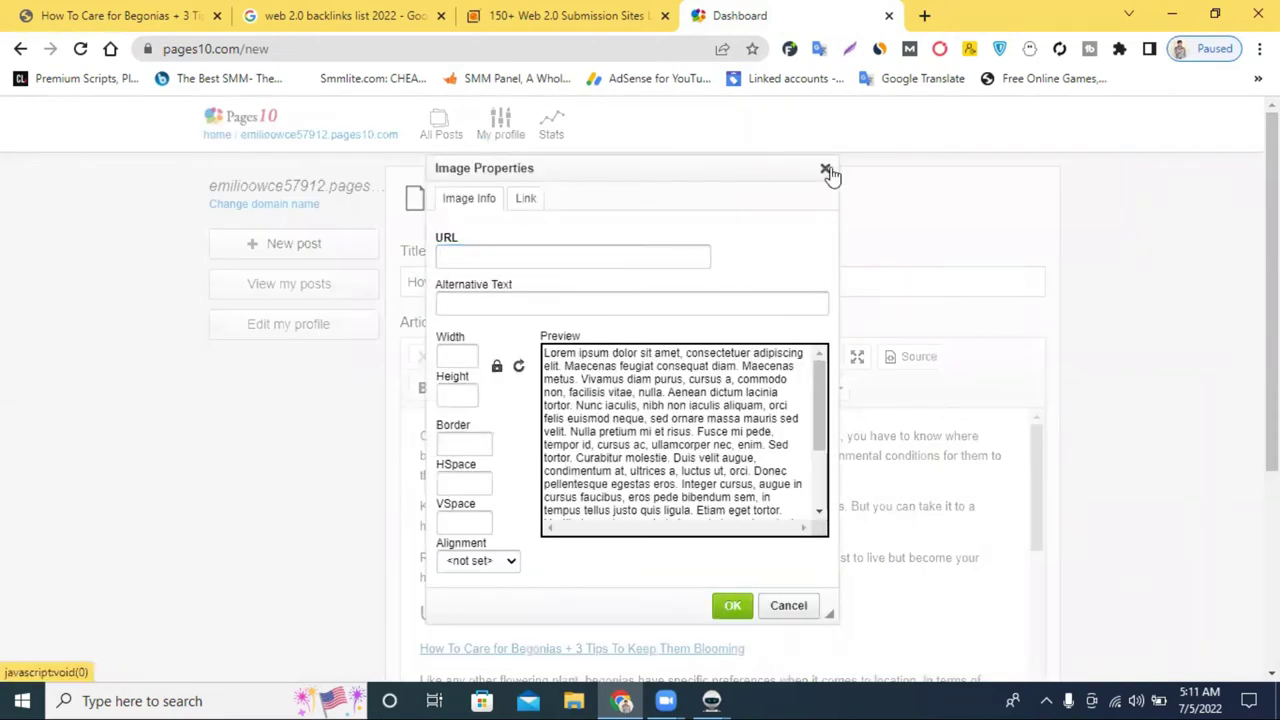
pyautogui.click(827, 171)
# Step: Publish the begonia post
pyautogui.scroll(-6, 820, 386)
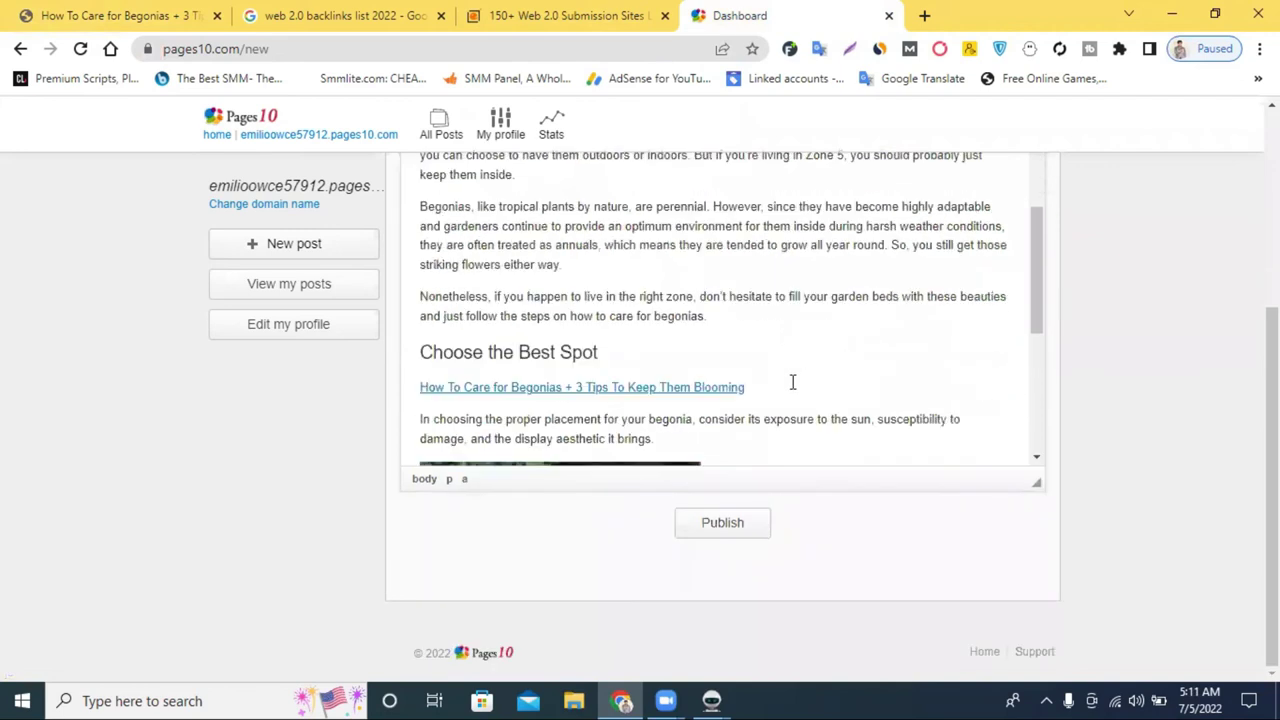
pyautogui.scroll(-5, 792, 382)
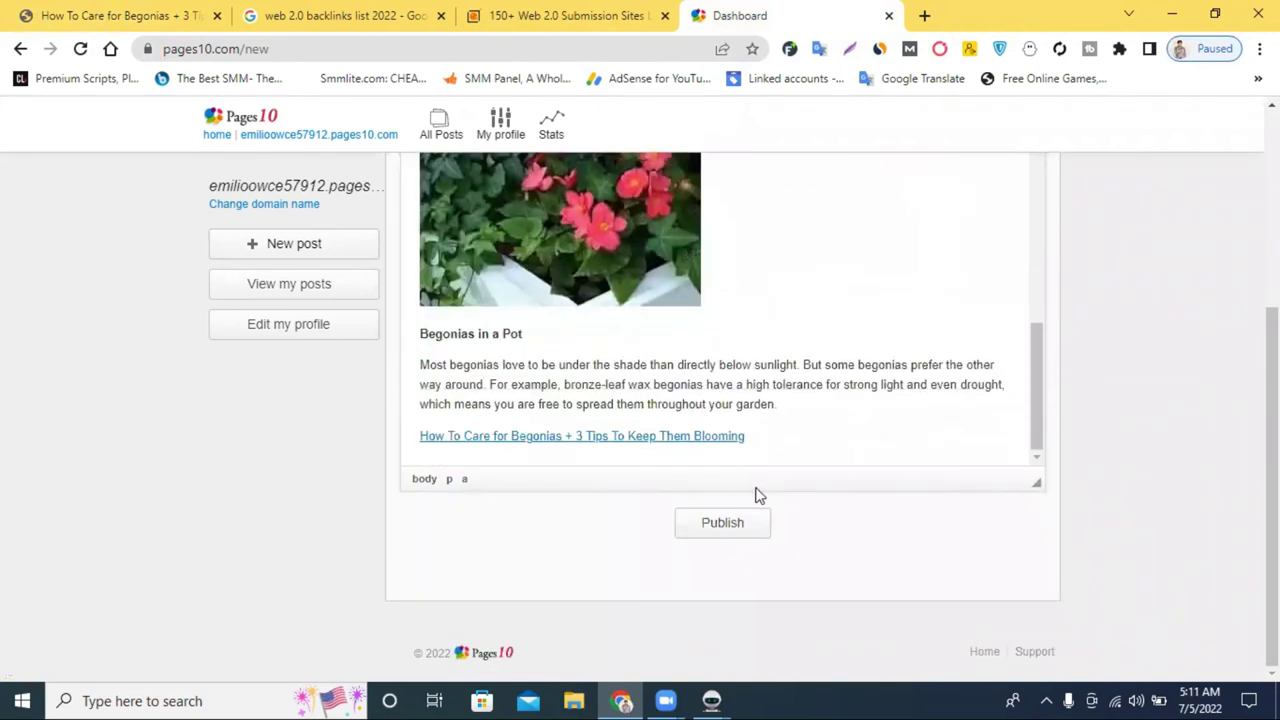
pyautogui.click(716, 529)
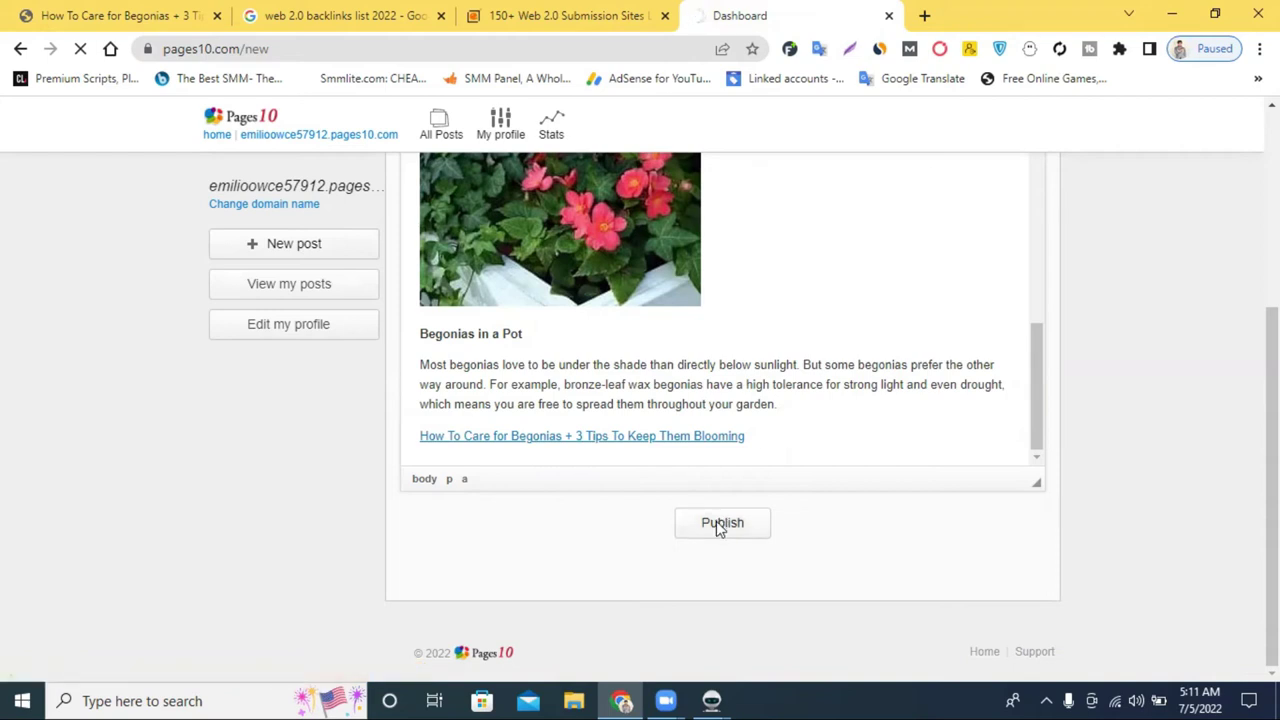
# Step: Copy the post's entire article body to the clipboard and submit the post for publishing again
pyautogui.moveTo(774, 443); pyautogui.dragTo(572, 424)
pyautogui.rightClick(572, 424)
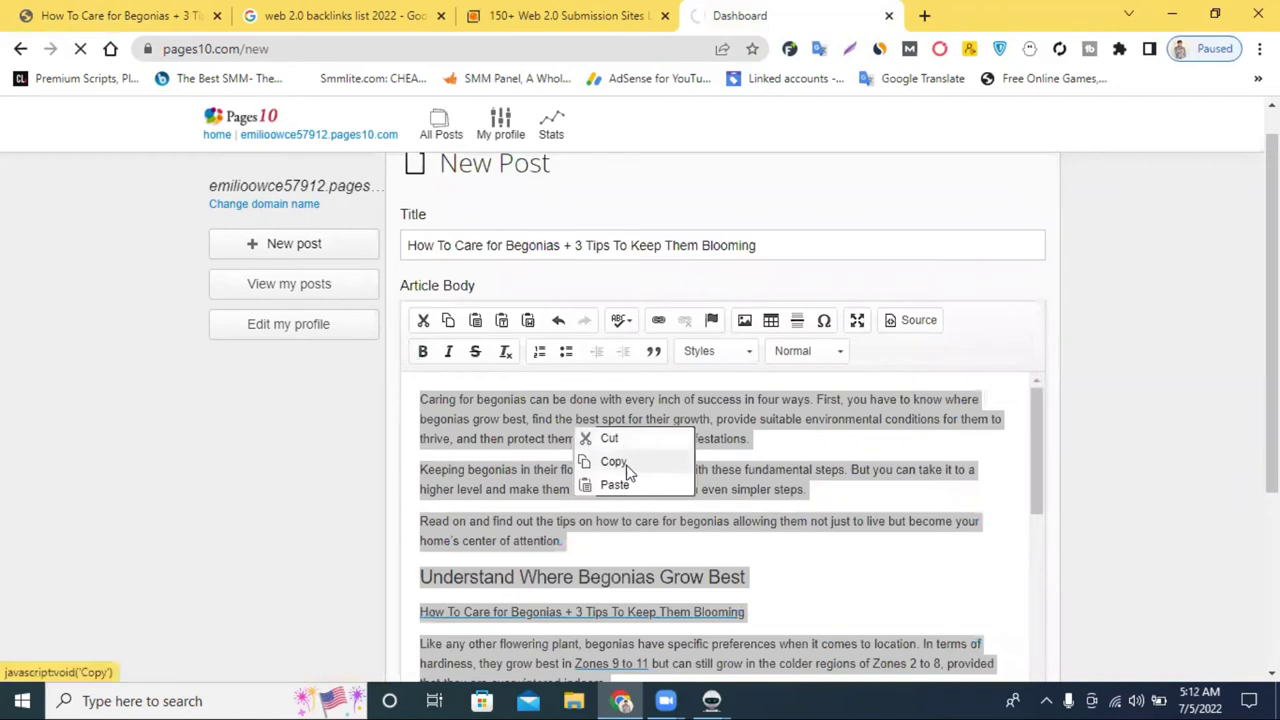
pyautogui.click(625, 466)
pyautogui.scroll(-15, 1042, 455)
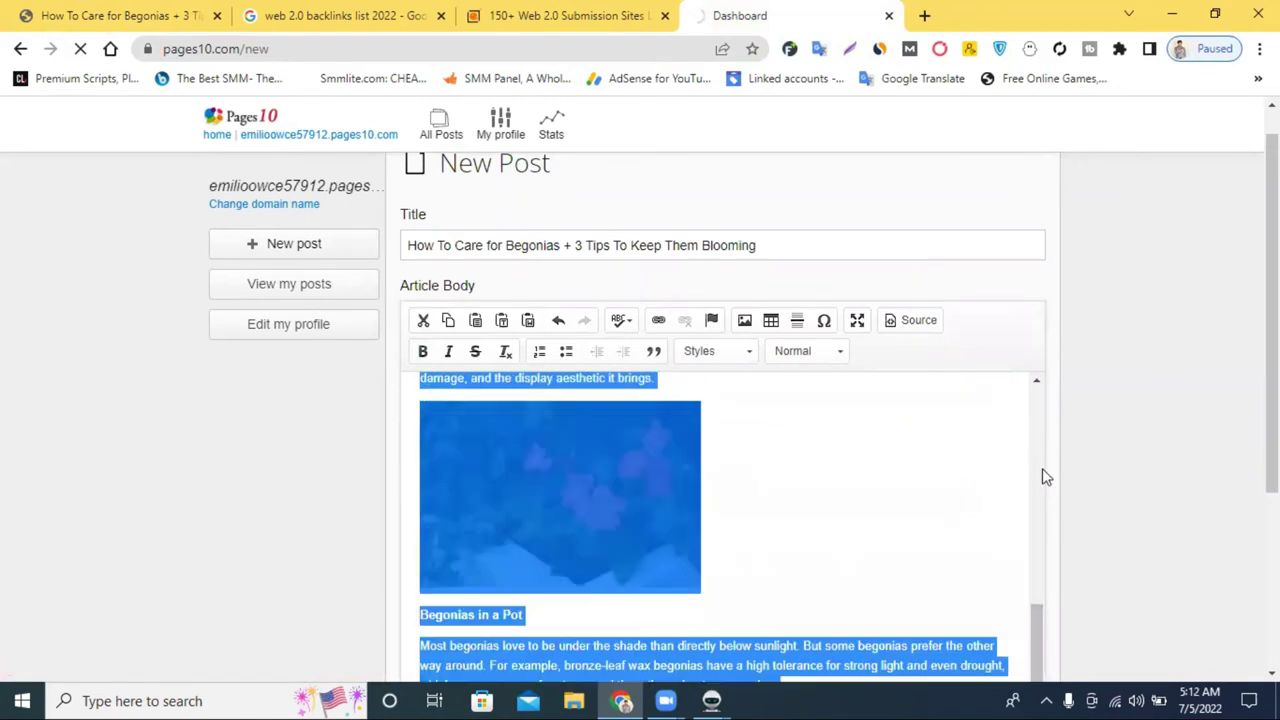
pyautogui.rightClick(719, 423)
pyautogui.click(778, 444)
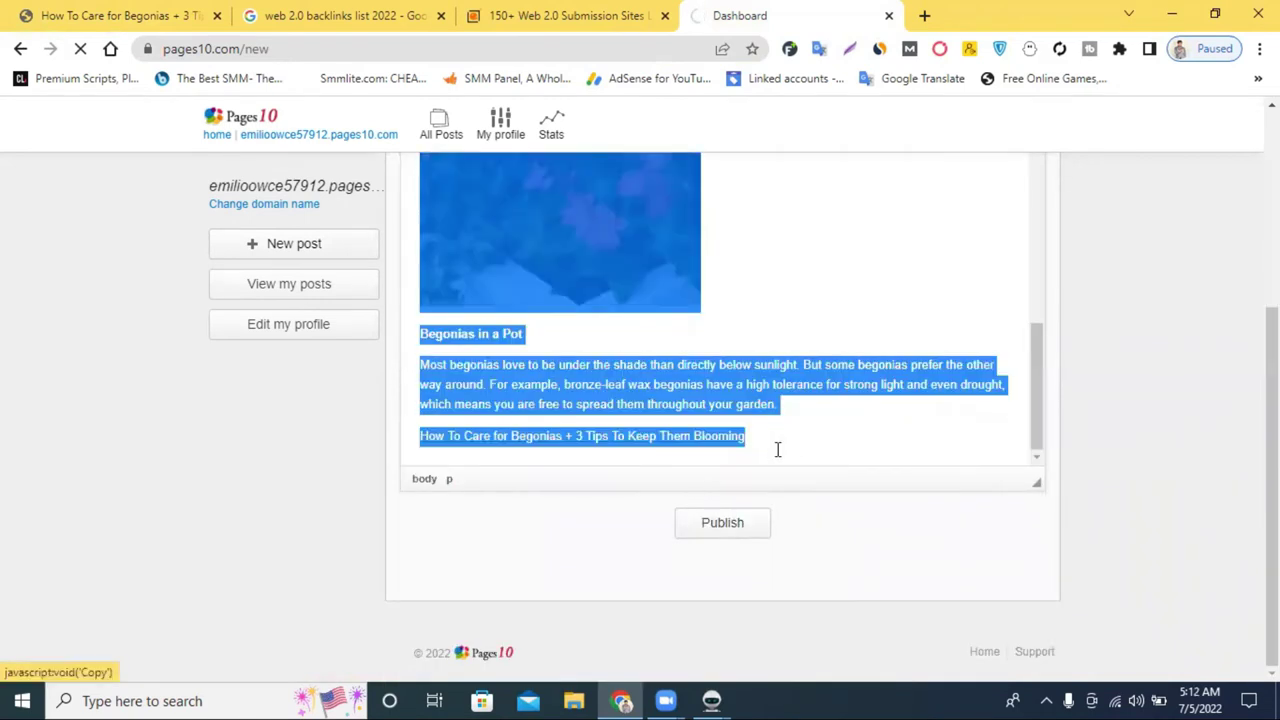
pyautogui.click(726, 530)
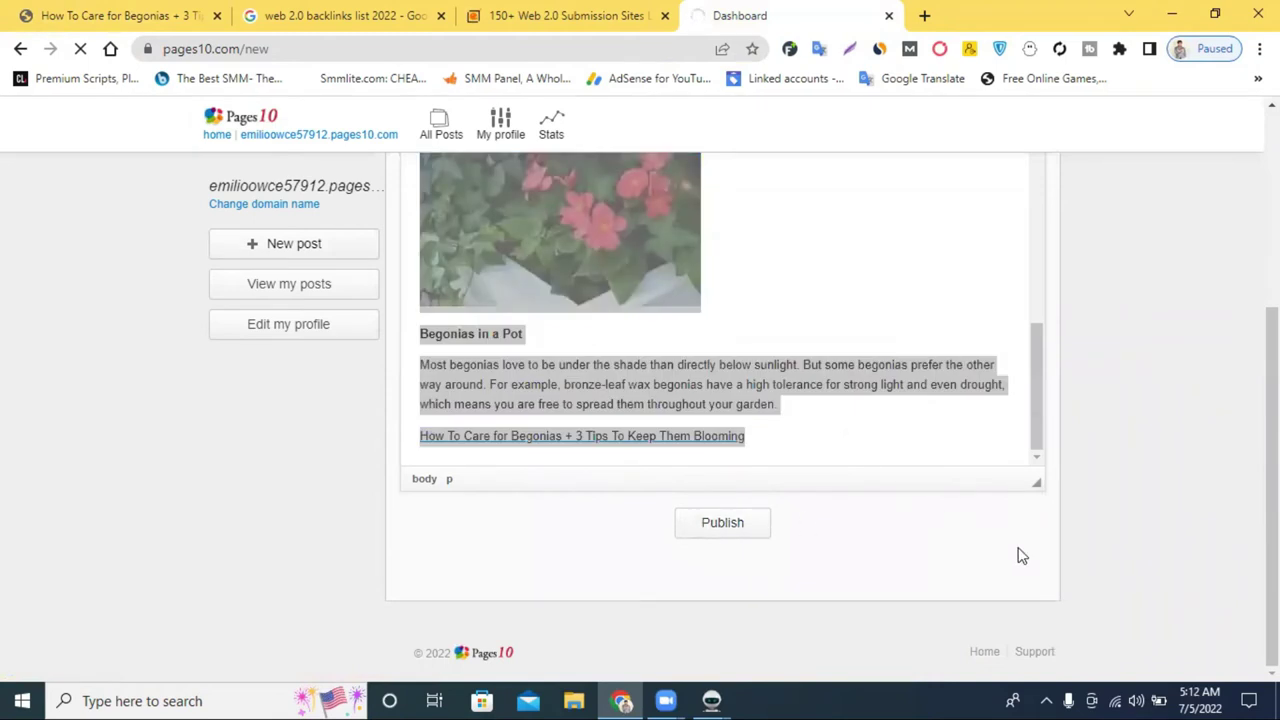
pyautogui.click(884, 429)
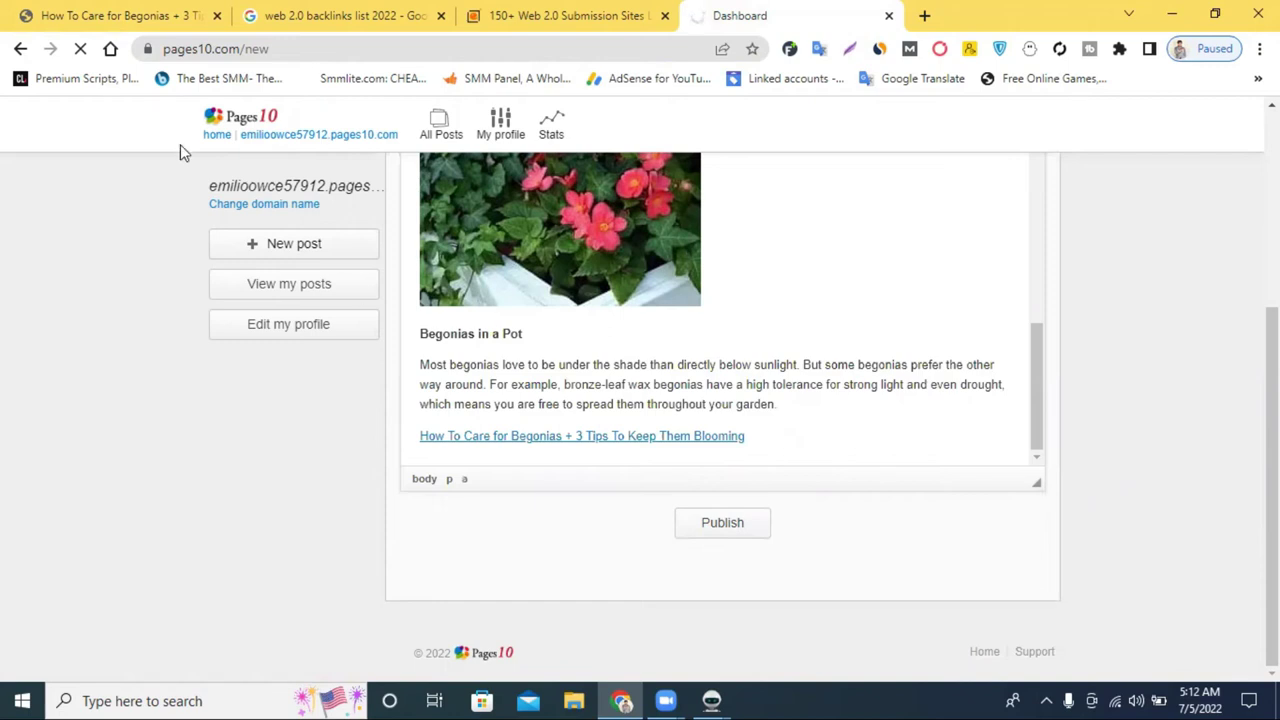
# Step: Close the "150+ Web 2.0 Submission Sites" page and return to the Pages10 dashboard
pyautogui.click(134, 16)
pyautogui.click(725, 16)
pyautogui.click(630, 16)
pyautogui.middleClick(492, 22)
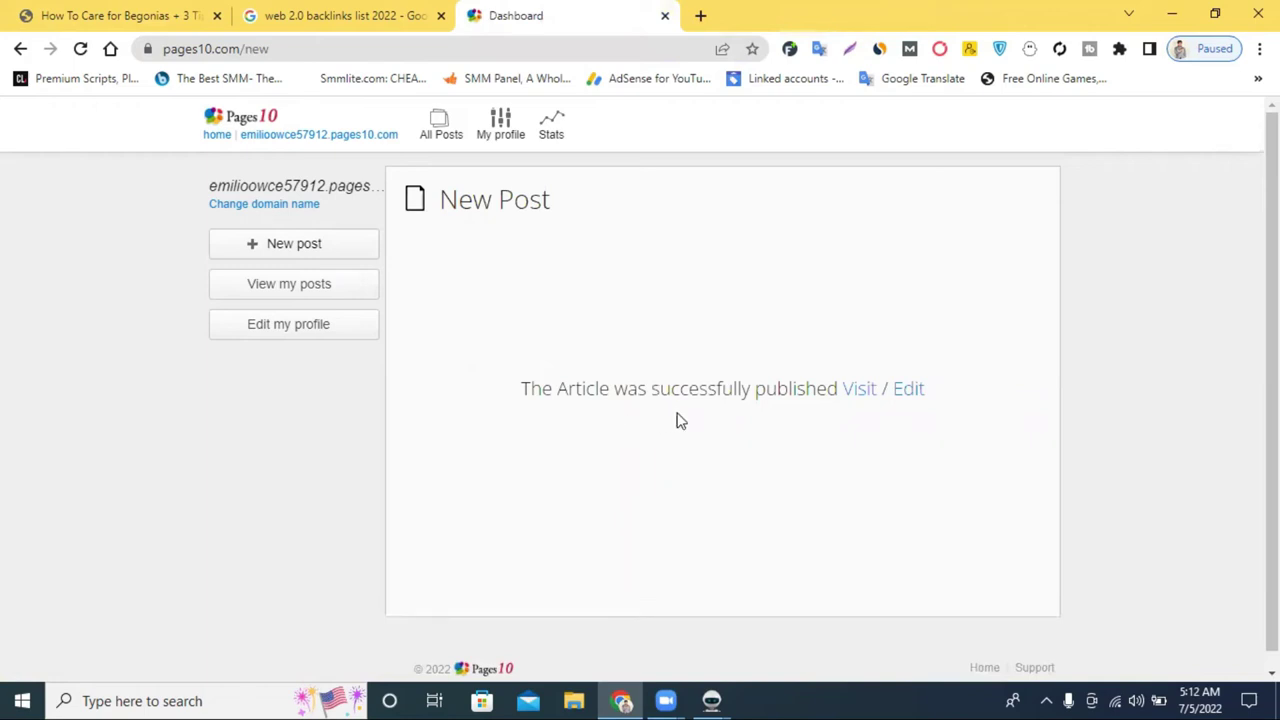
# Step: Open the account's Pages10 blog and view the published begonia post
pyautogui.click(291, 192)
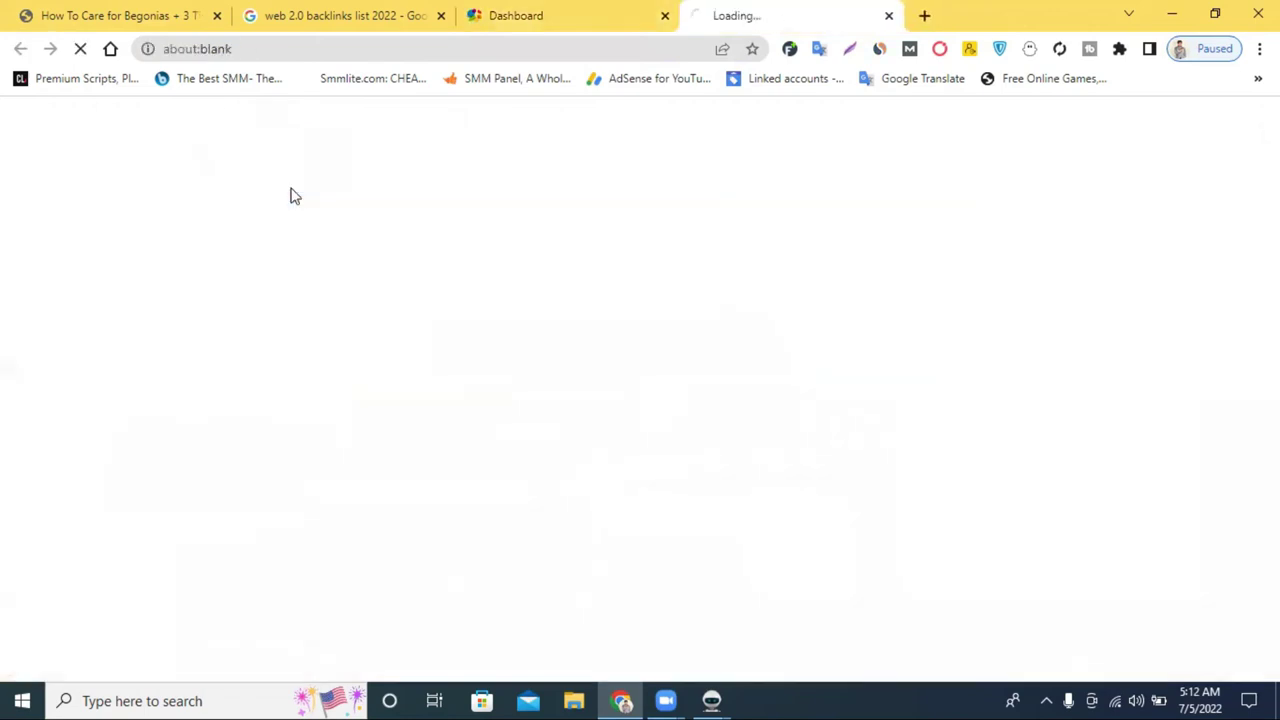
pyautogui.scroll(-3, 673, 296)
pyautogui.scroll(-1, 673, 296)
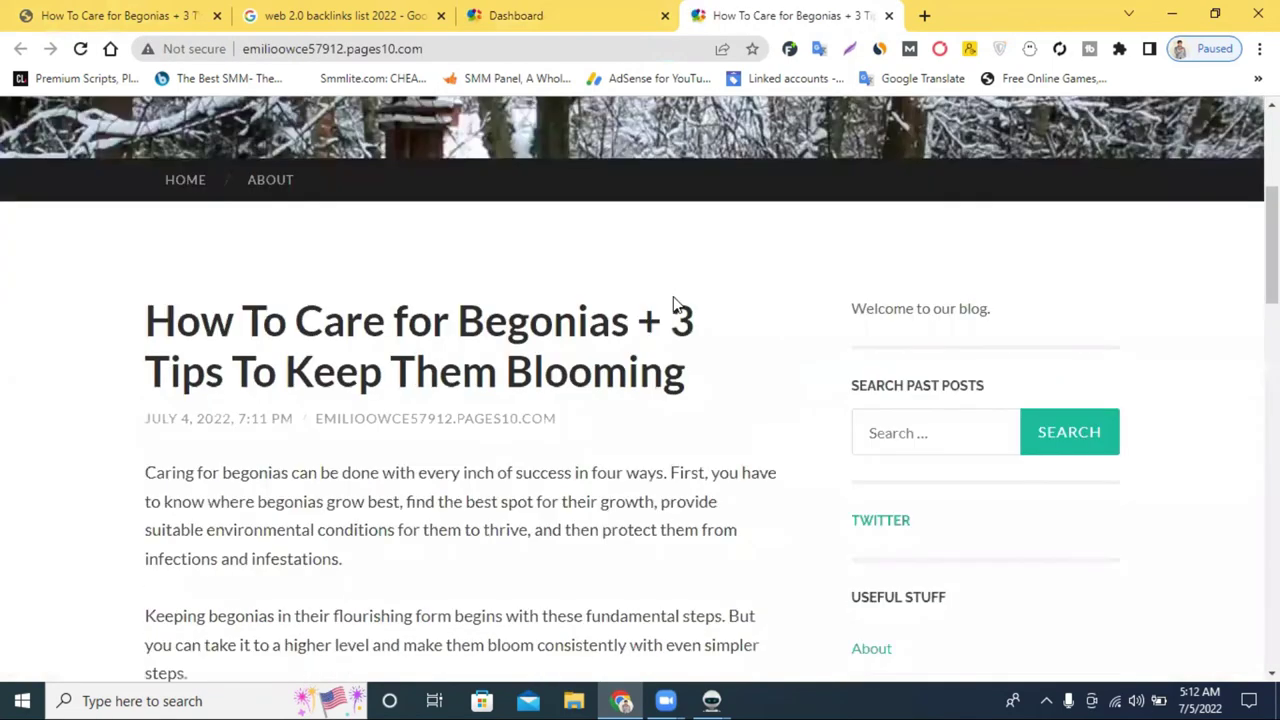
# Step: Examine the published begonia post on the Pages10 blog from the header down to the closing backlink
pyautogui.scroll(4, 673, 296)
pyautogui.scroll(-3, 673, 296)
pyautogui.scroll(2, 673, 300)
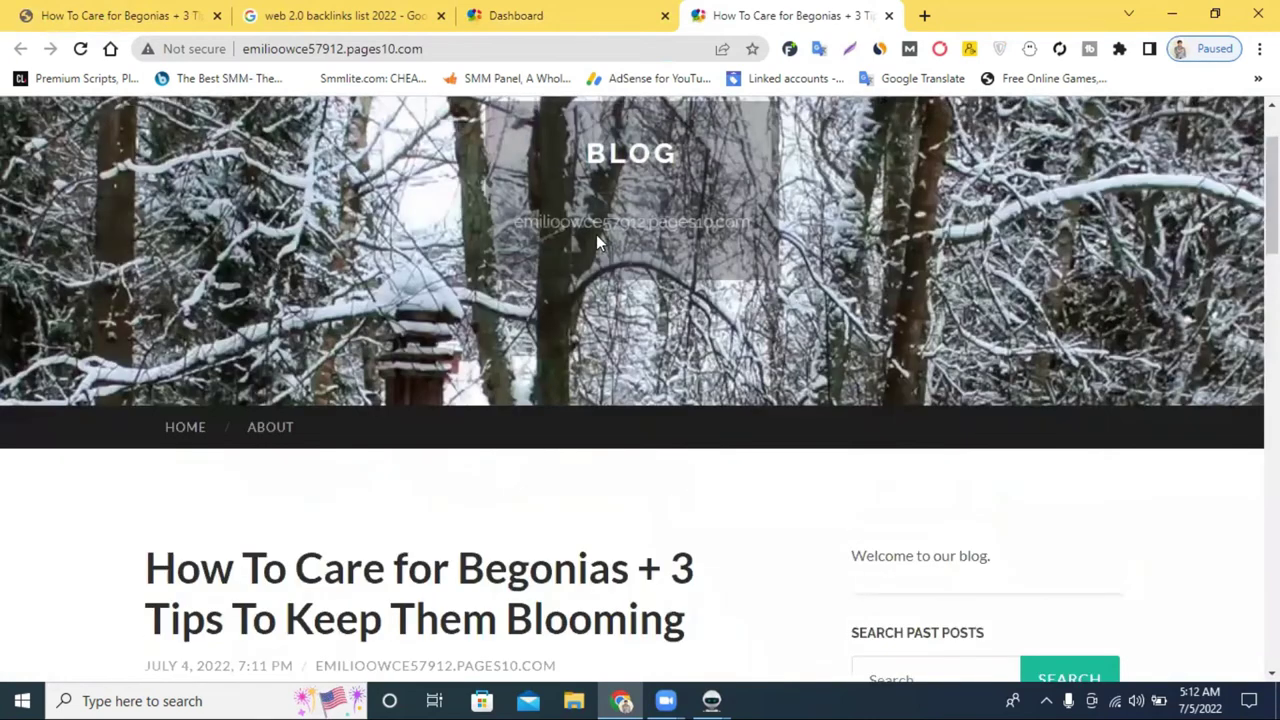
pyautogui.scroll(1, 690, 300)
pyautogui.scroll(-5, 400, 225)
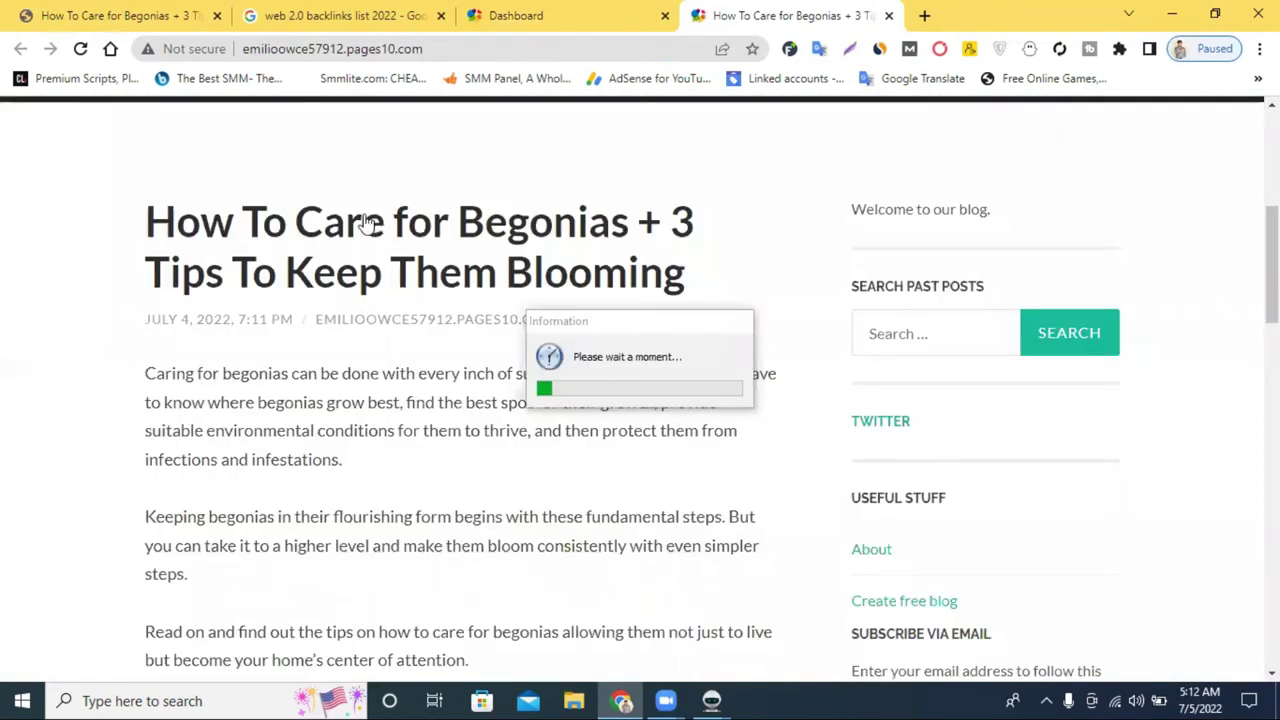
pyautogui.scroll(-8, 345, 257)
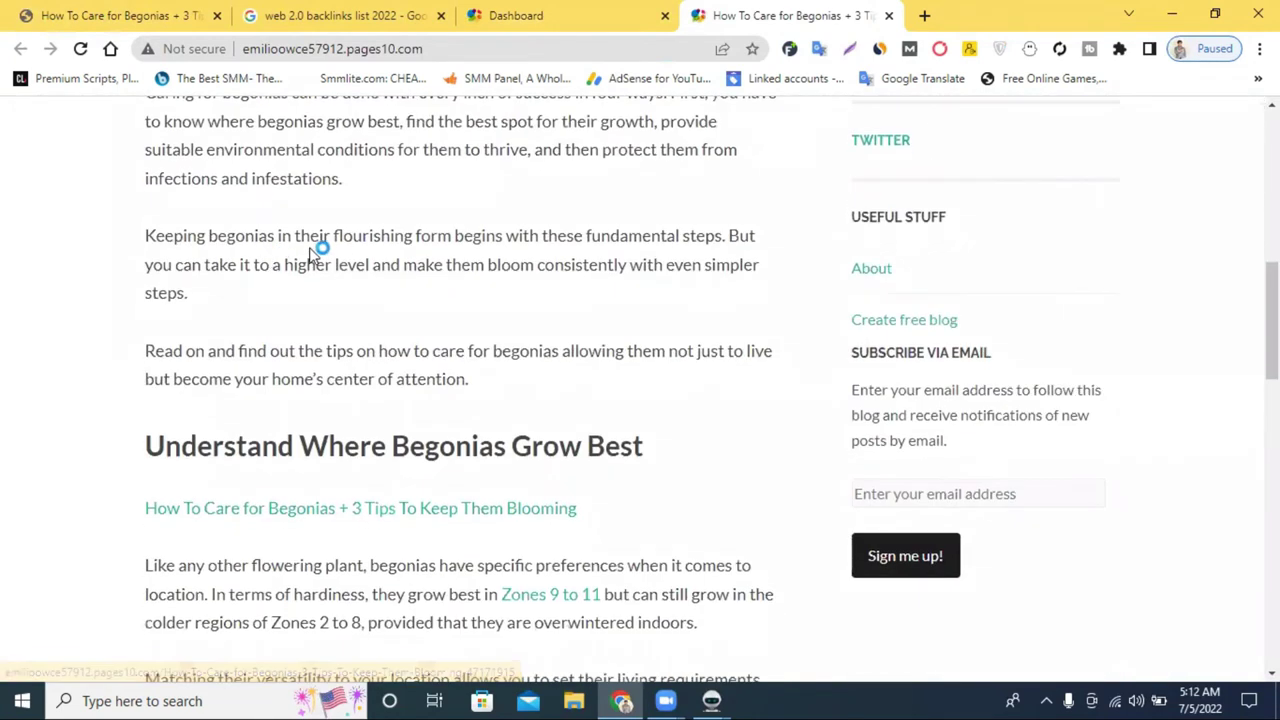
pyautogui.scroll(-10, 337, 257)
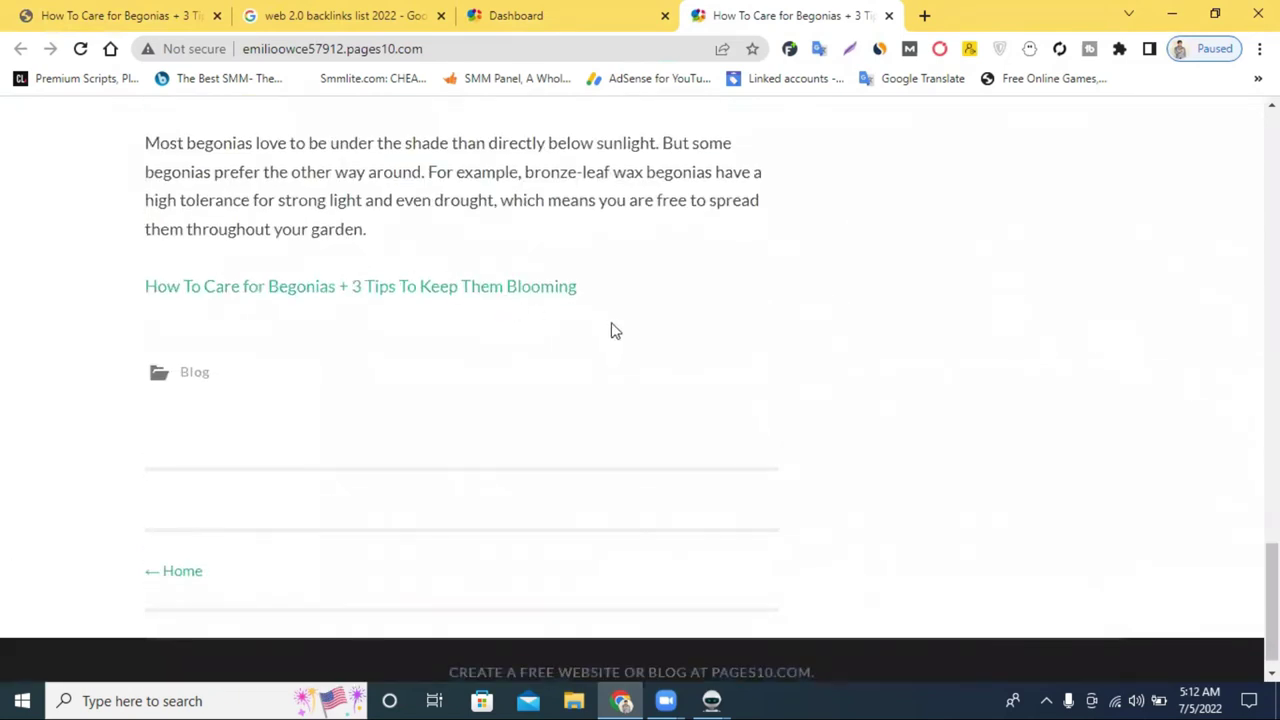
# Step: Test the closing backlink of the published post, check the target against the original Indoor Green Guide article, and return to the blog
pyautogui.click(313, 290)
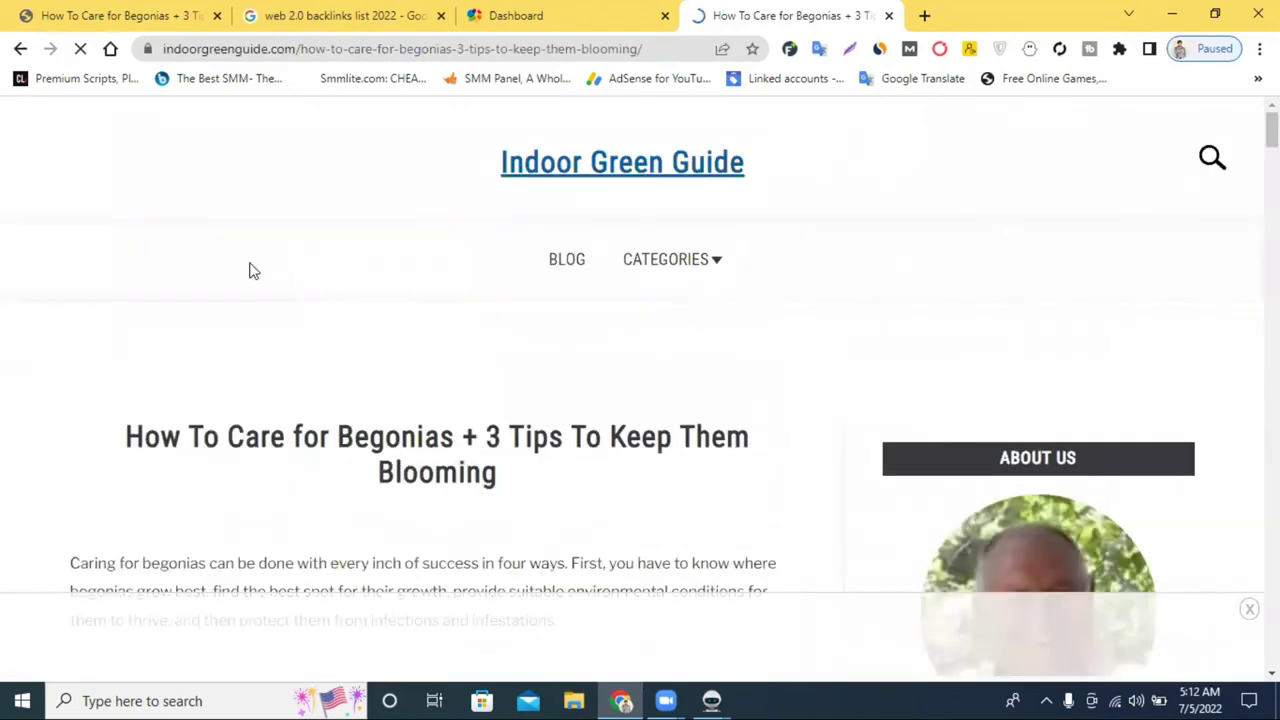
pyautogui.click(38, 12)
pyautogui.scroll(20, 620, 325)
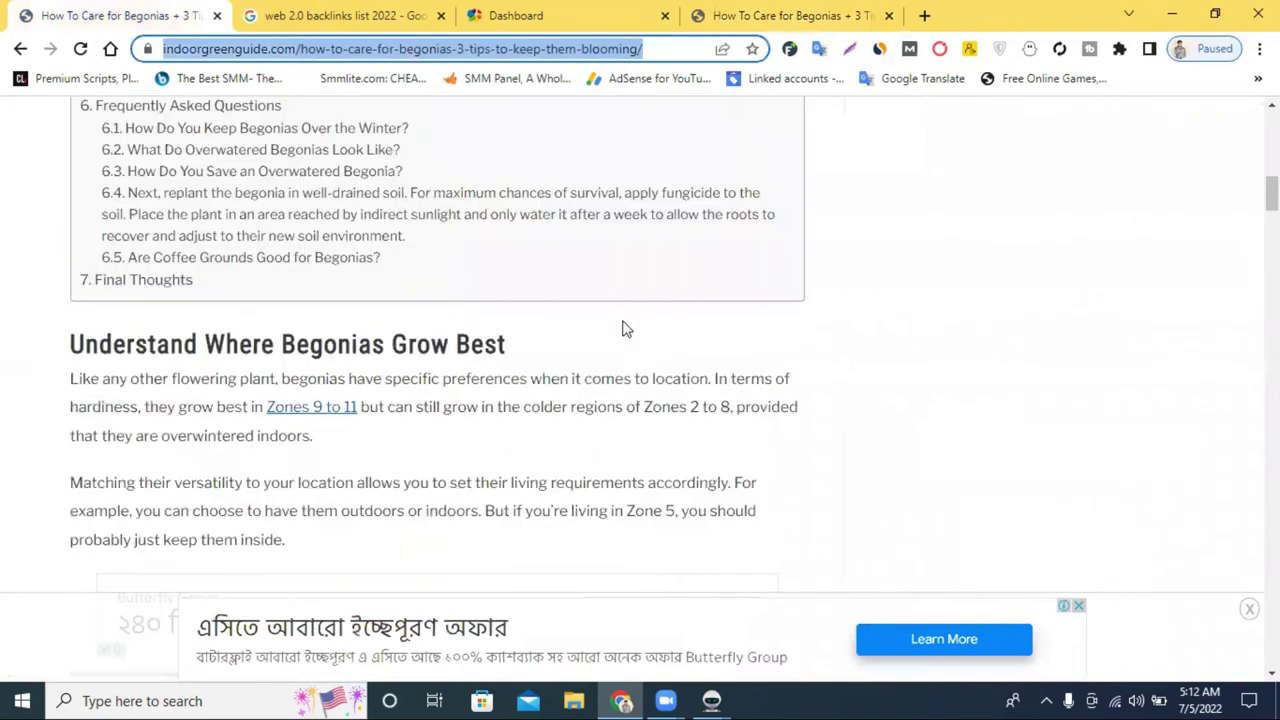
pyautogui.click(705, 12)
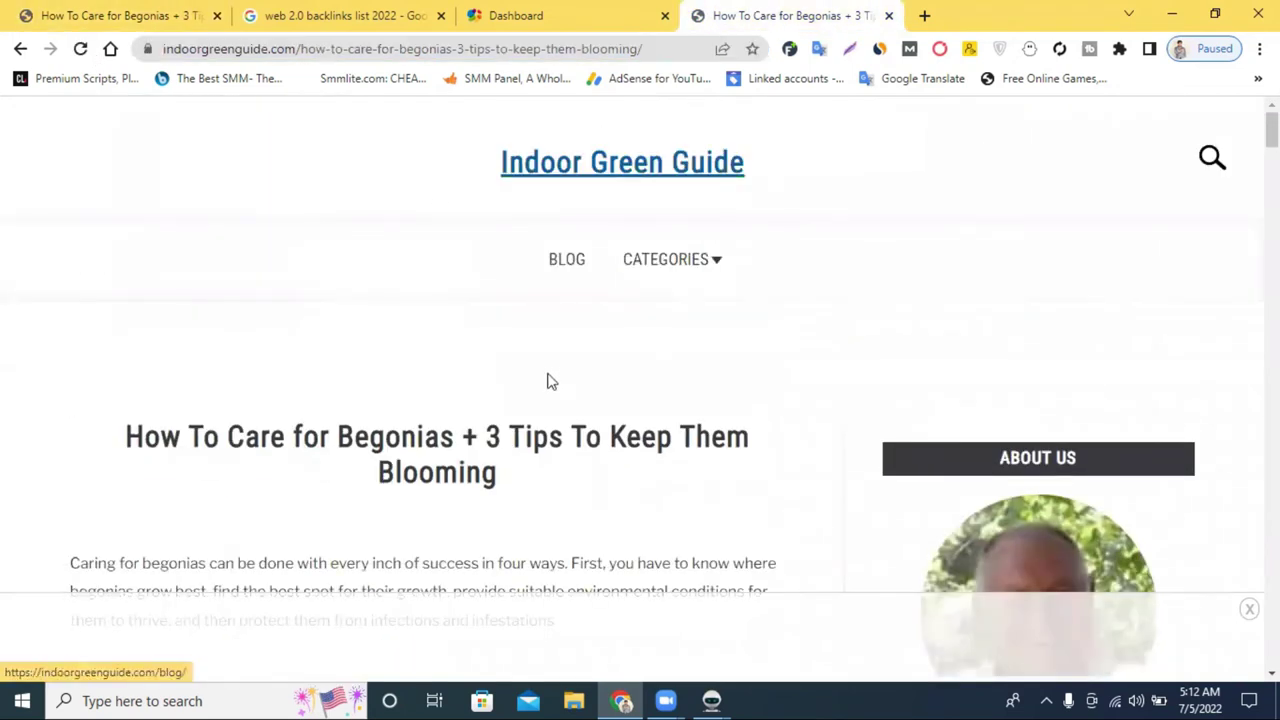
pyautogui.click(21, 48)
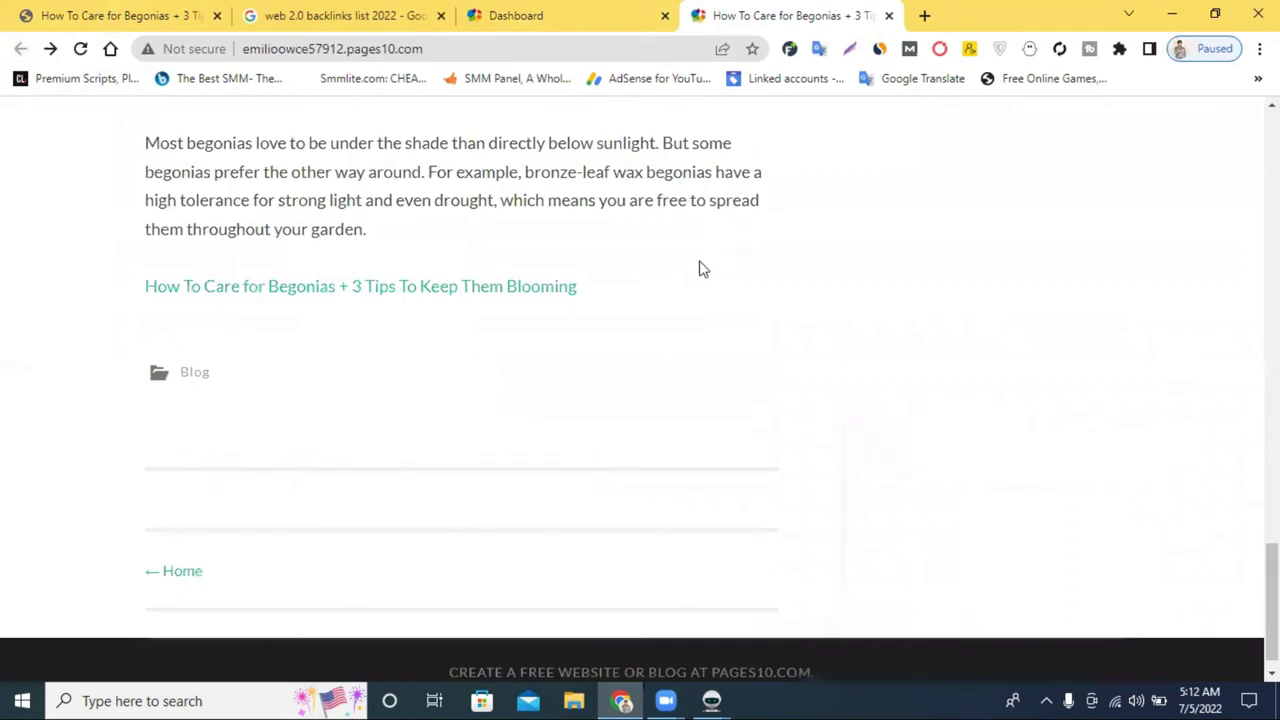
# Step: Review the published post's title, section backlinks, image and blog header again
pyautogui.scroll(3, 519, 305)
pyautogui.scroll(8, 519, 305)
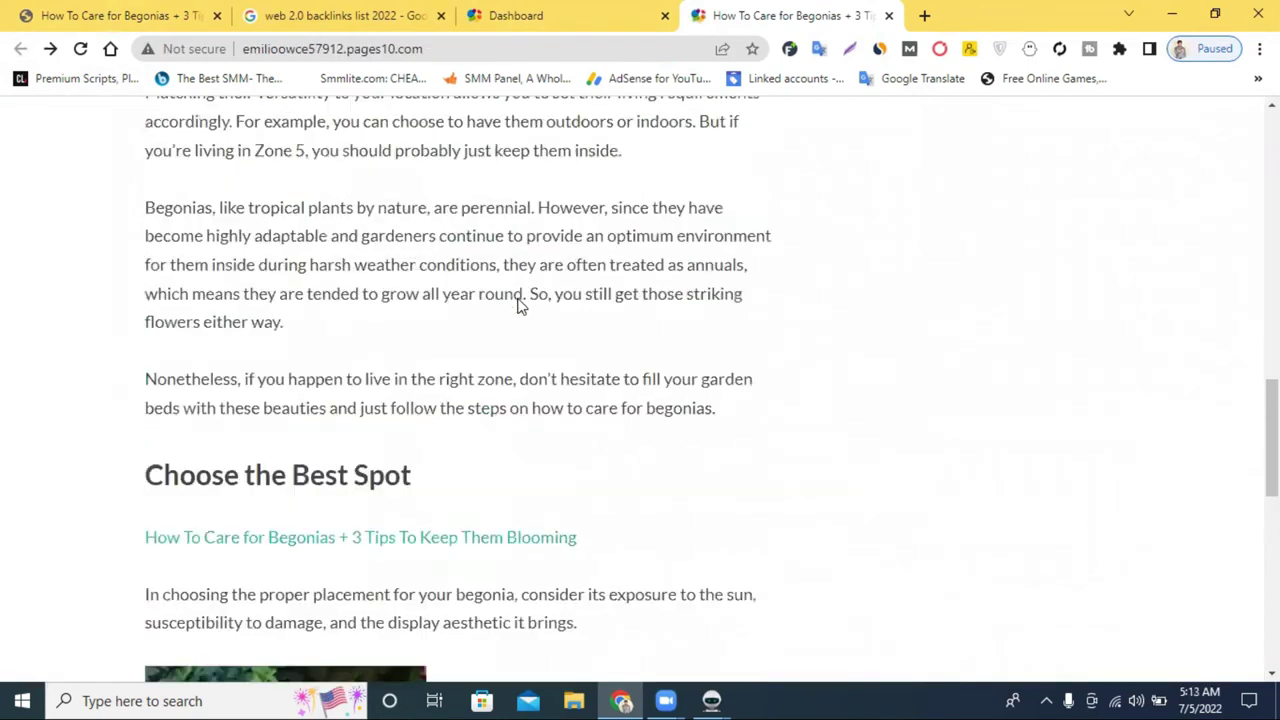
pyautogui.scroll(15, 523, 304)
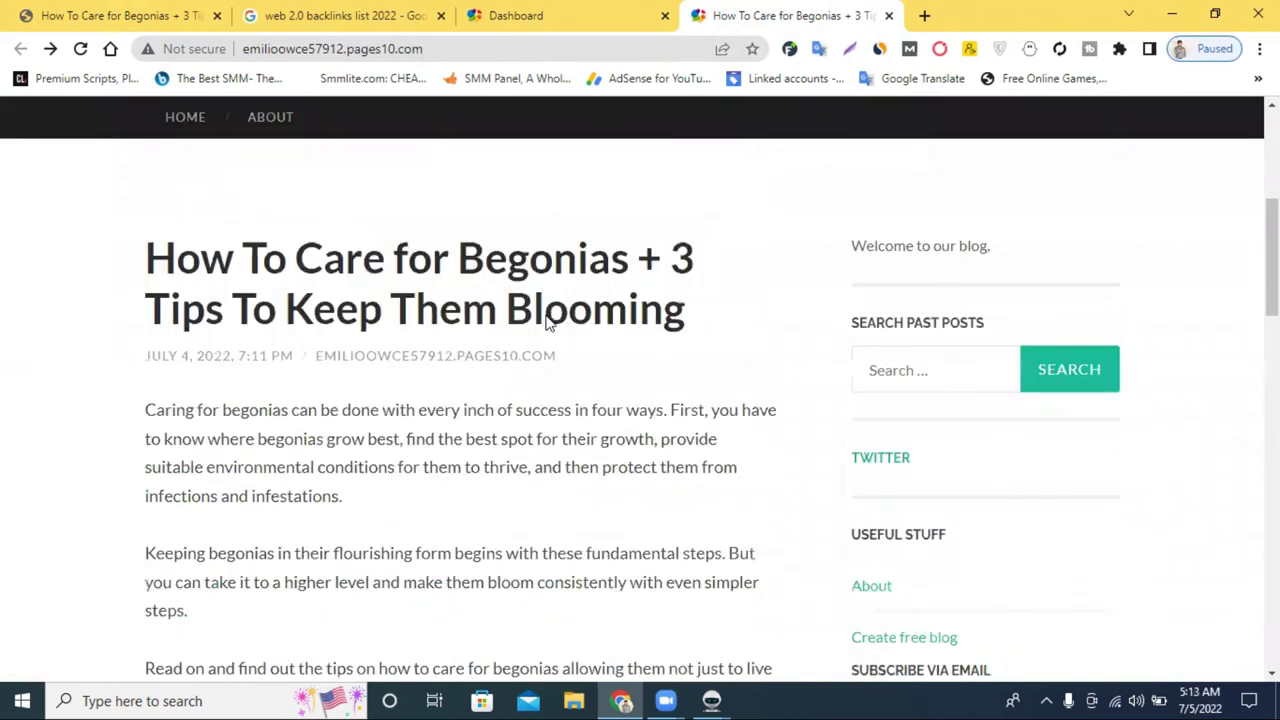
pyautogui.scroll(3, 549, 330)
pyautogui.scroll(-2, 555, 340)
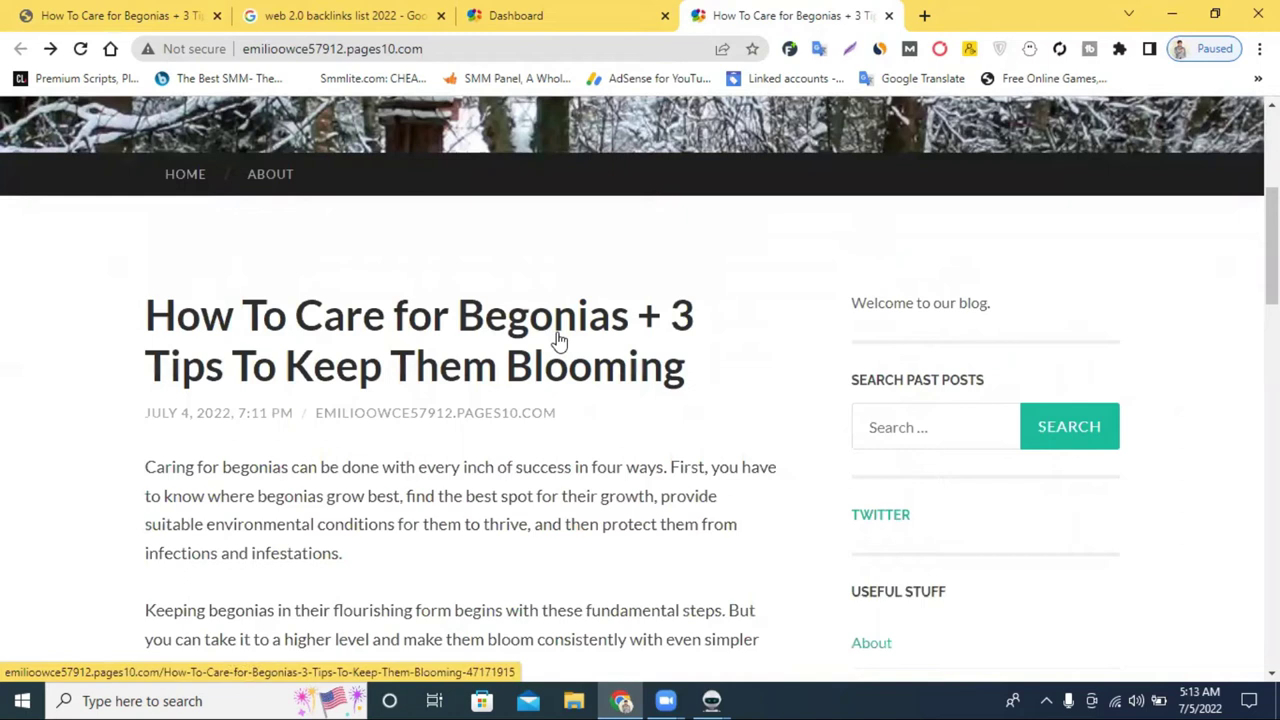
pyautogui.scroll(-1, 561, 343)
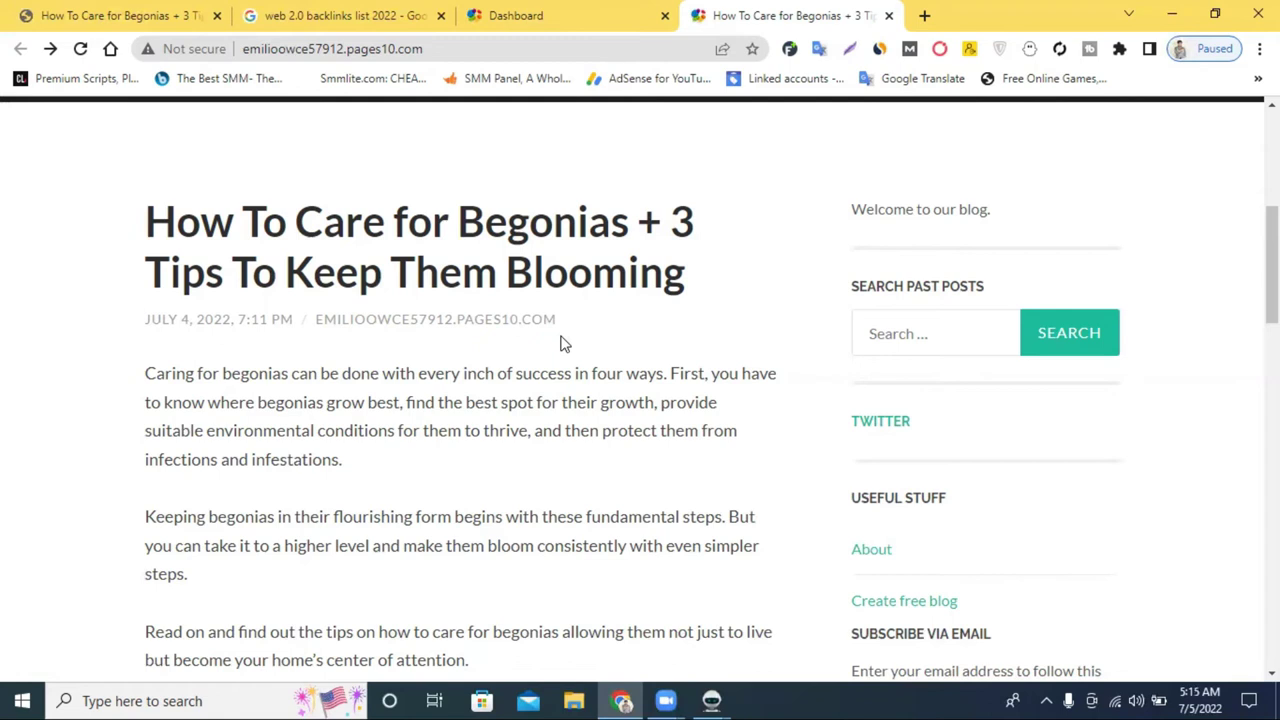
pyautogui.scroll(5, 566, 341)
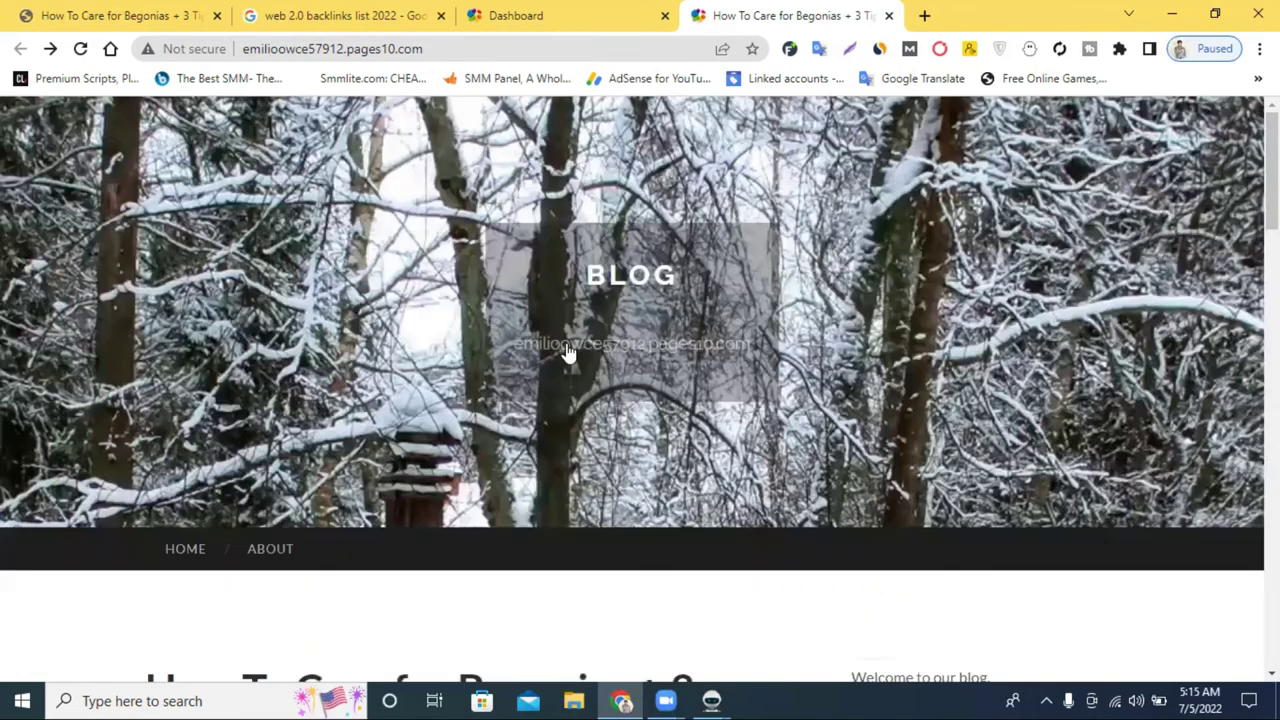
pyautogui.scroll(-15, 566, 341)
pyautogui.scroll(10, 567, 343)
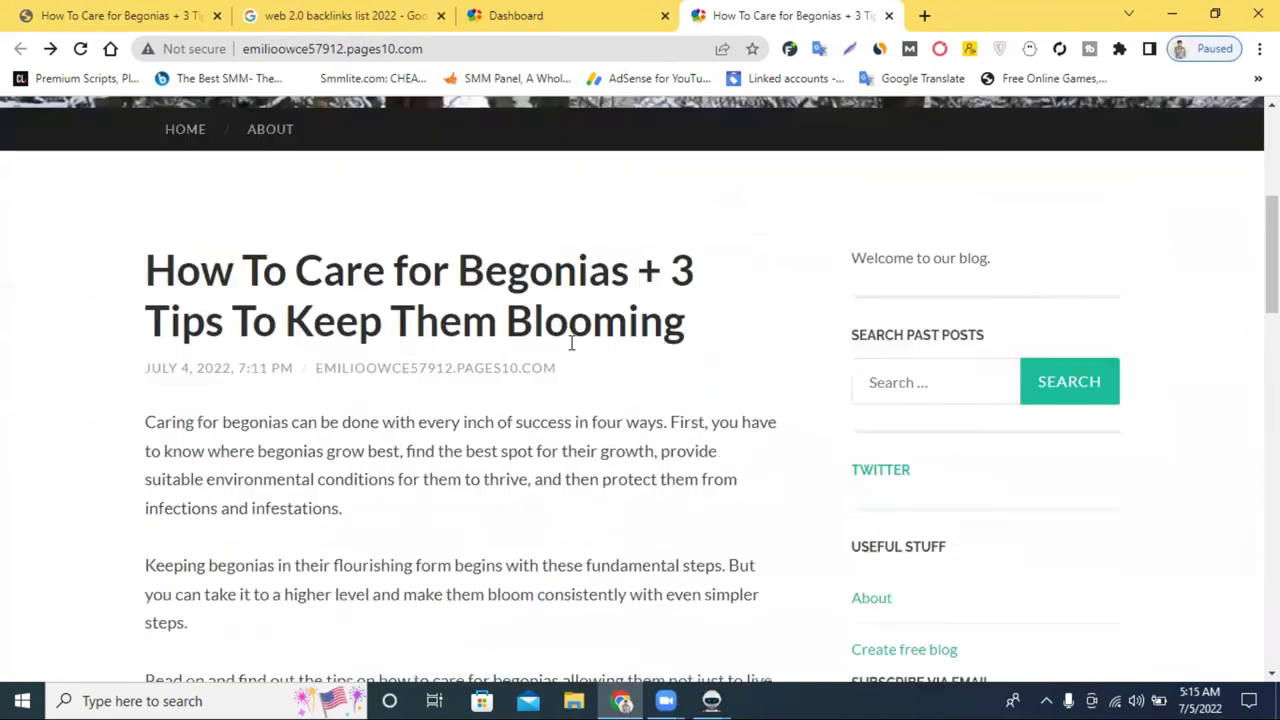
pyautogui.scroll(-3, 571, 343)
pyautogui.scroll(-12, 571, 343)
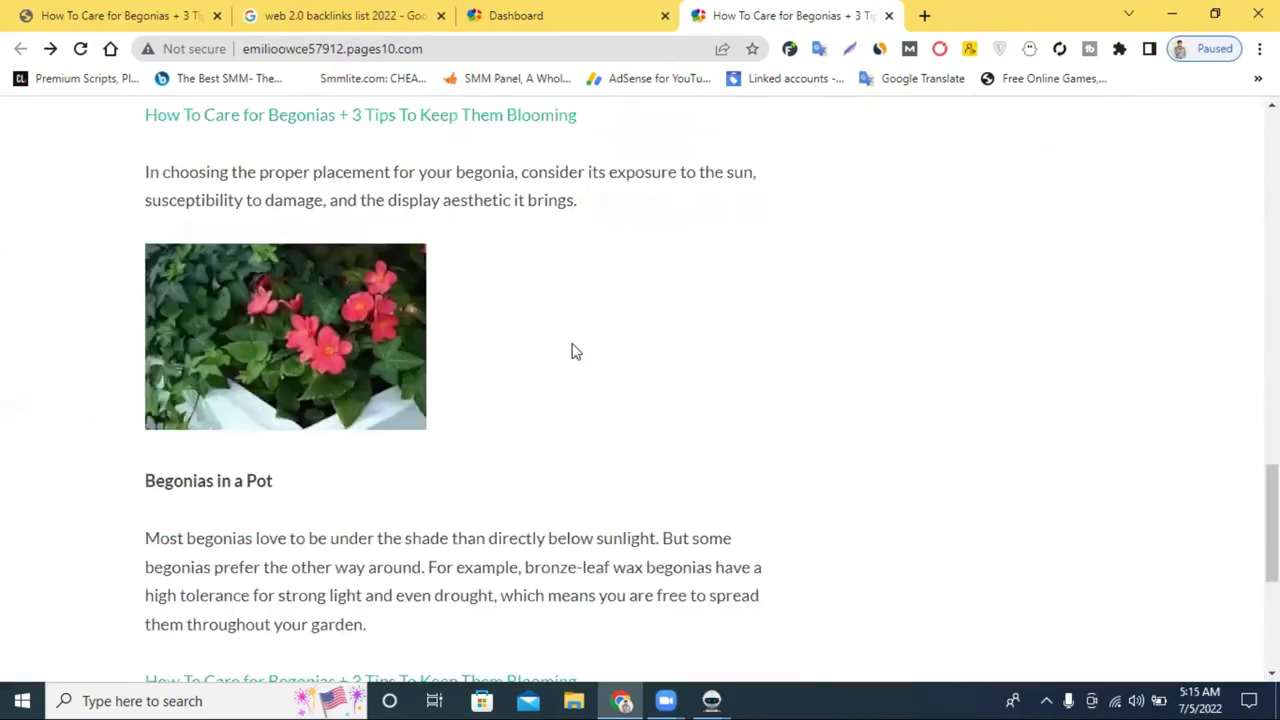
pyautogui.scroll(15, 571, 345)
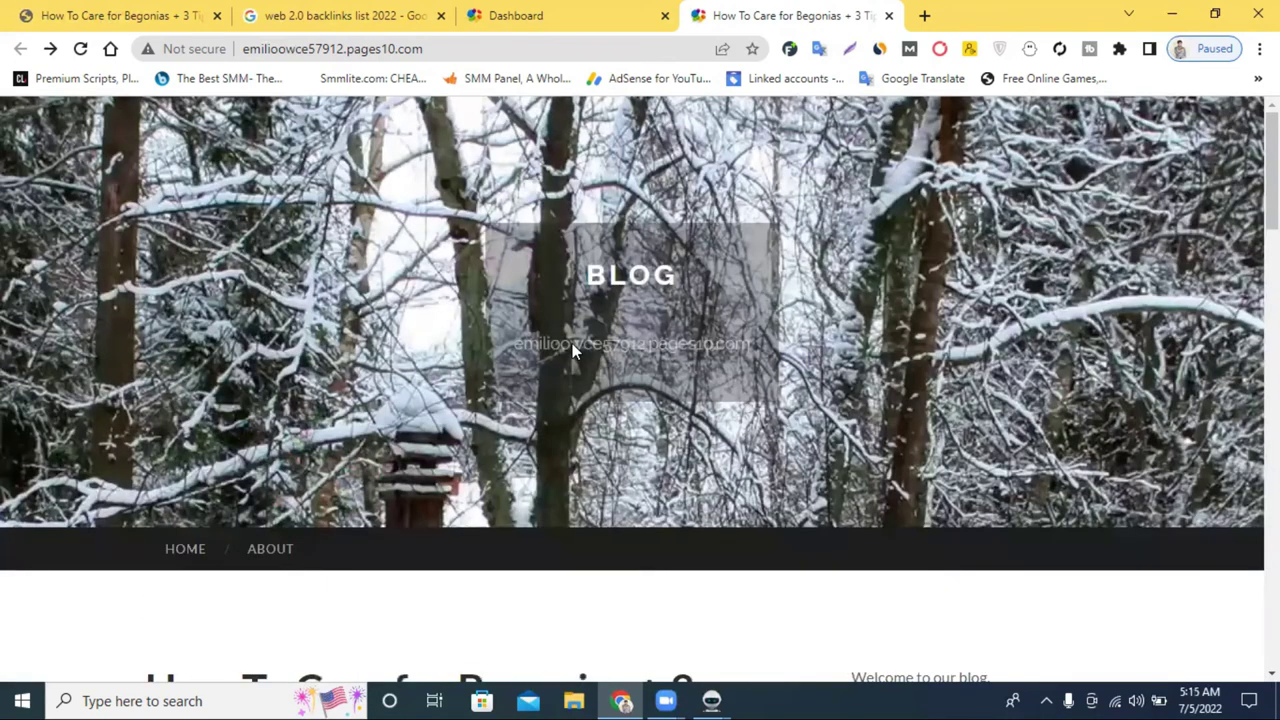
pyautogui.scroll(-6, 571, 343)
pyautogui.scroll(6, 571, 343)
# Step: Open Google in a new tab and switch to the third of the other signed-in accounts
pyautogui.click(927, 12)
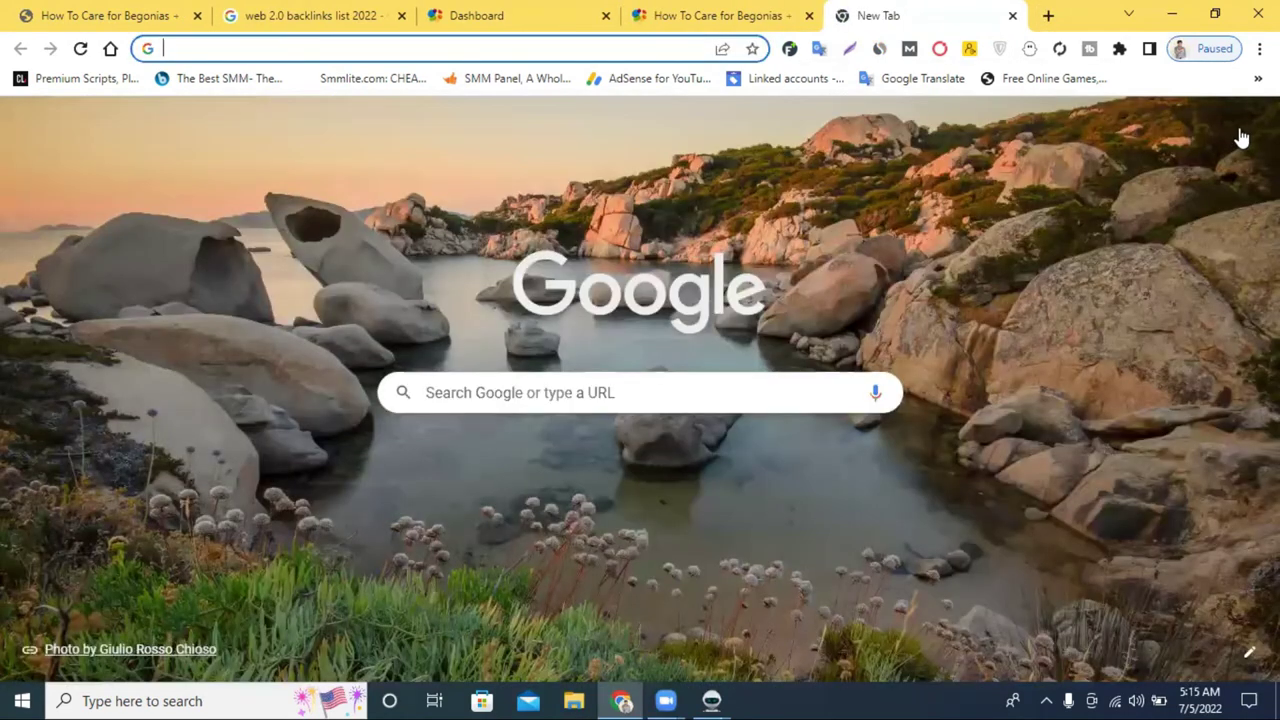
pyautogui.click(1245, 130)
pyautogui.click(1245, 128)
pyautogui.click(1203, 126)
pyautogui.click(1203, 126)
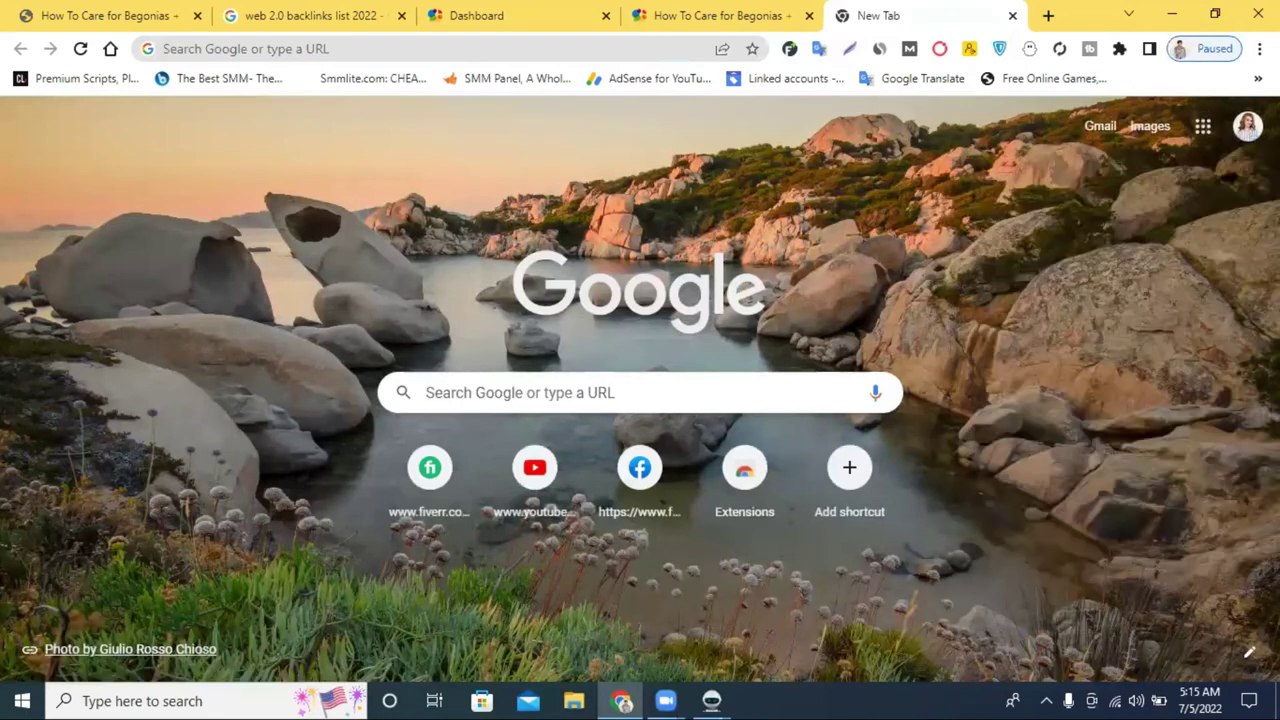
pyautogui.click(1248, 130)
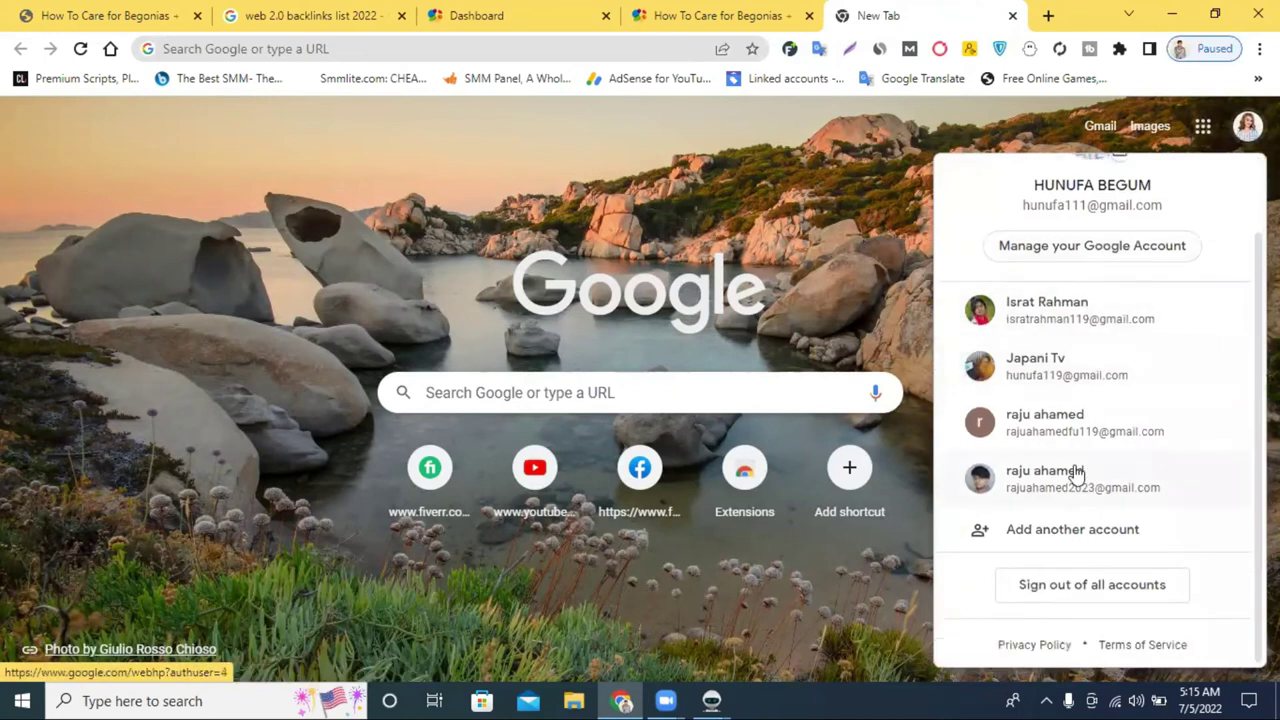
pyautogui.click(1069, 440)
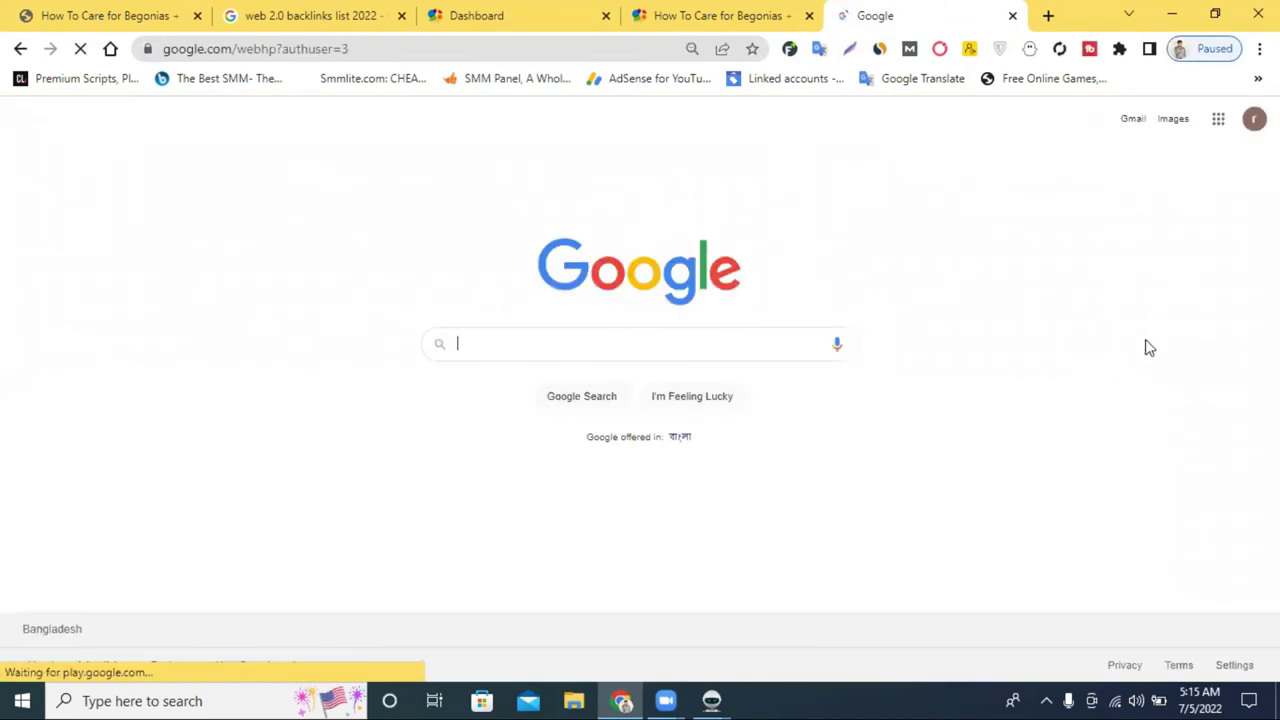
# Step: Open this account's Google Drive and show the options for creating a new file
pyautogui.click(1218, 119)
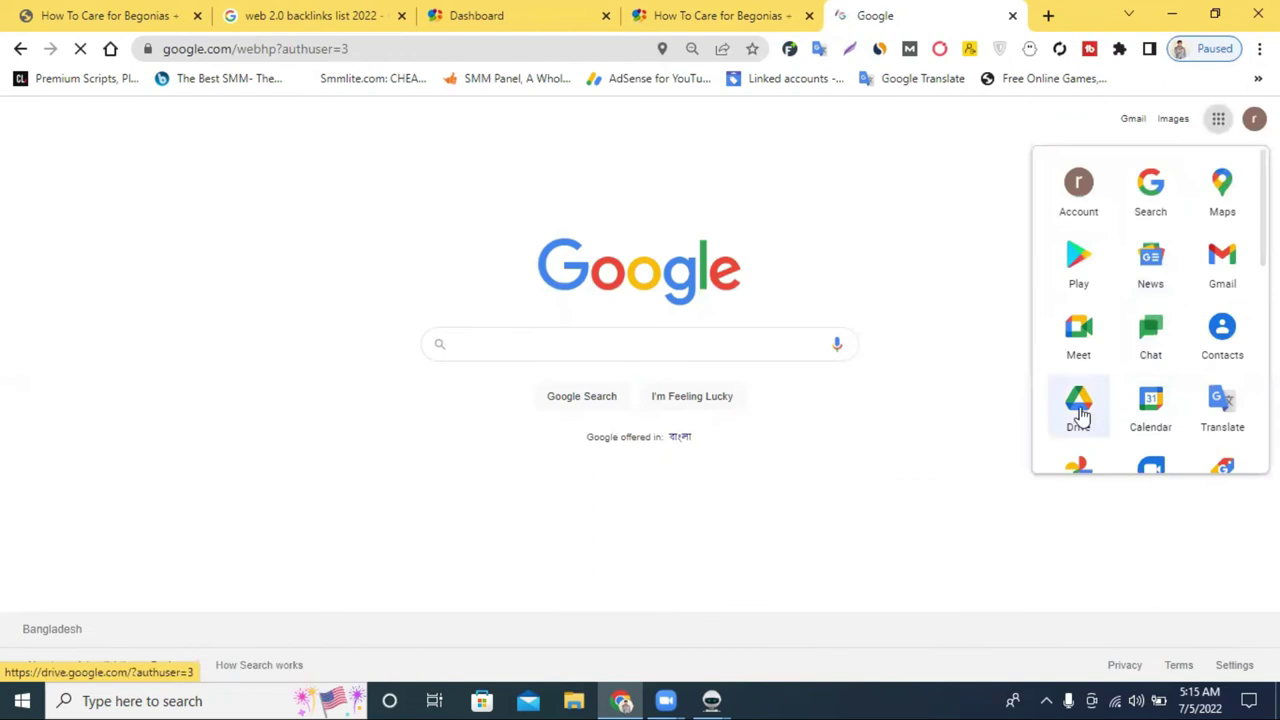
pyautogui.click(1079, 408)
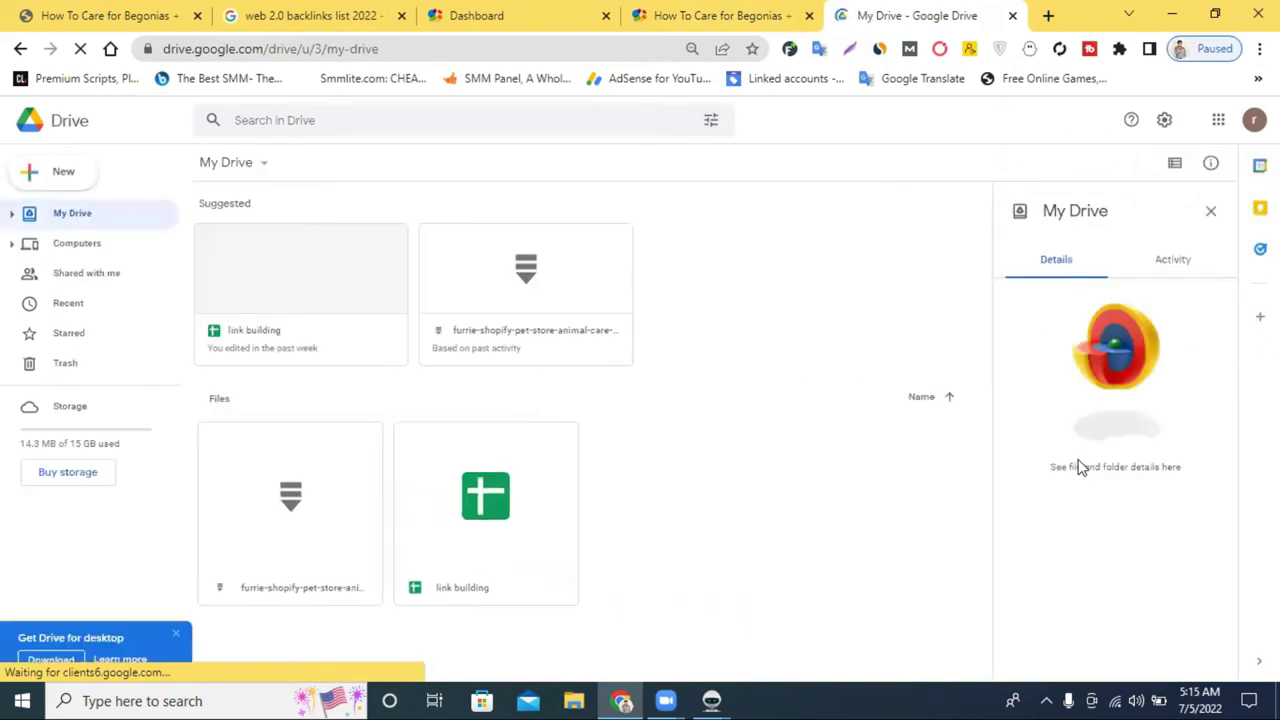
pyautogui.click(50, 180)
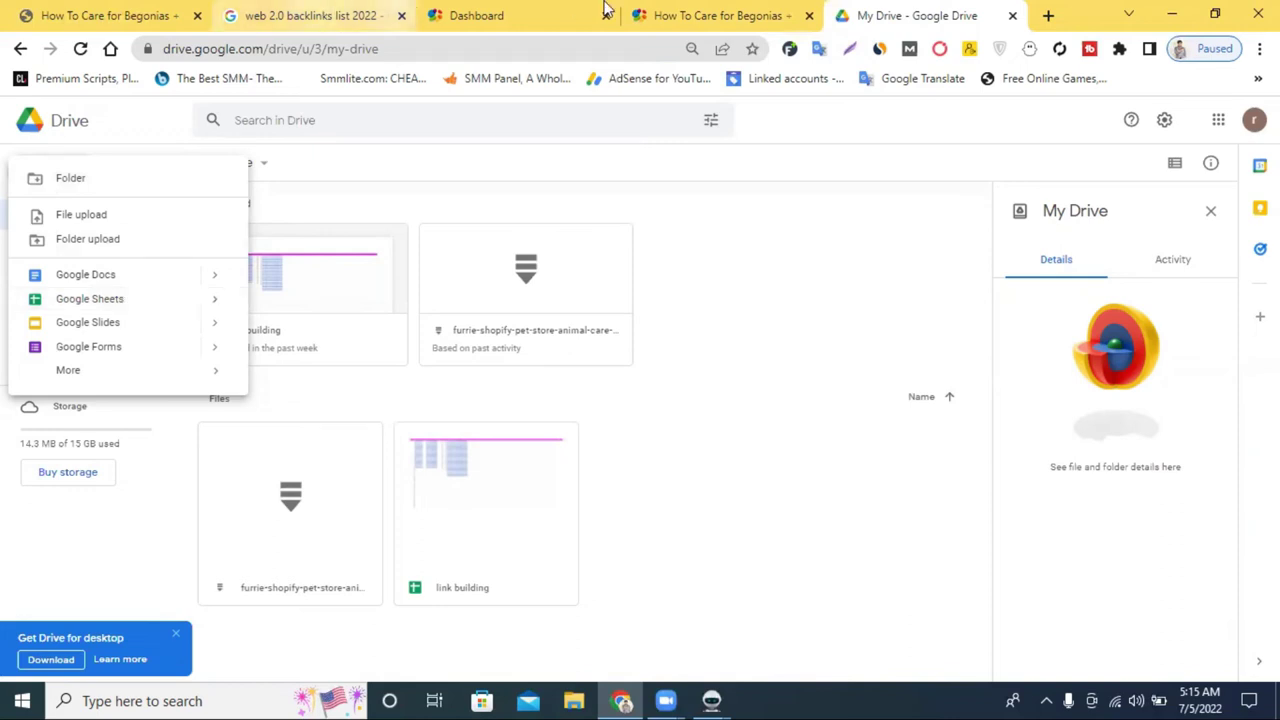
# Step: Open moz.com in a new tab and log in with the saved account credentials
pyautogui.click(686, 15)
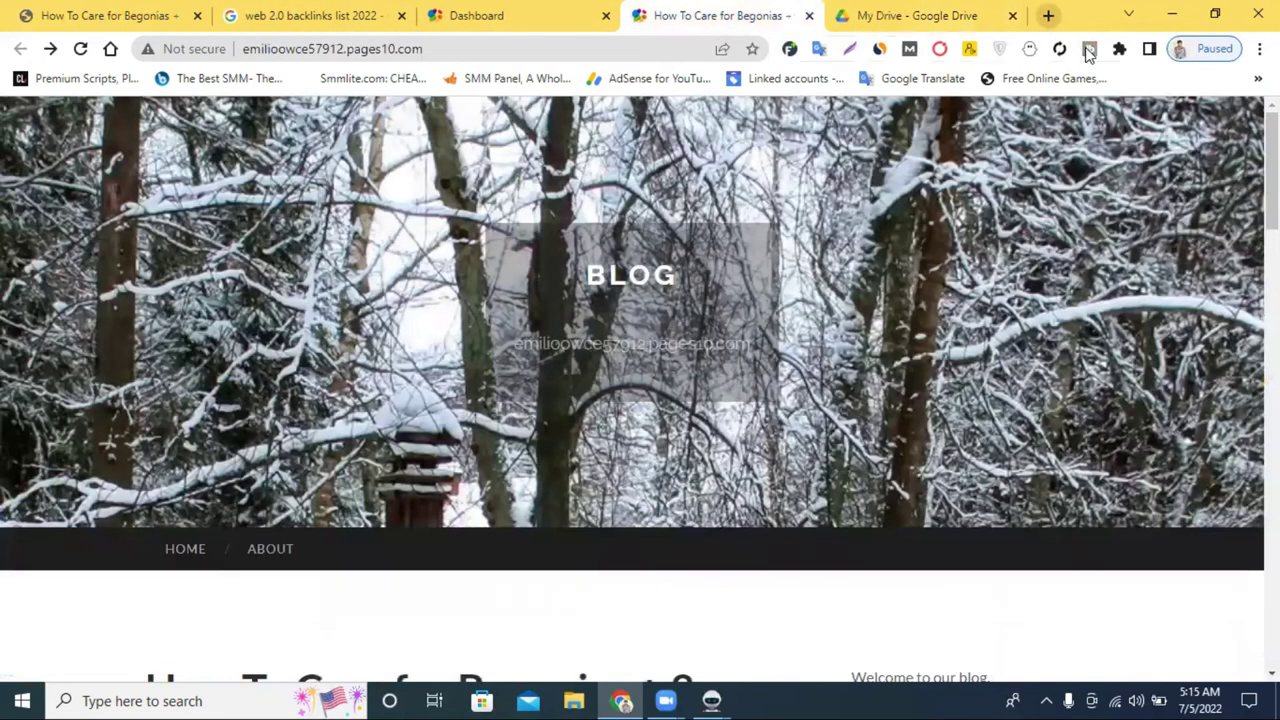
pyautogui.click(1048, 16)
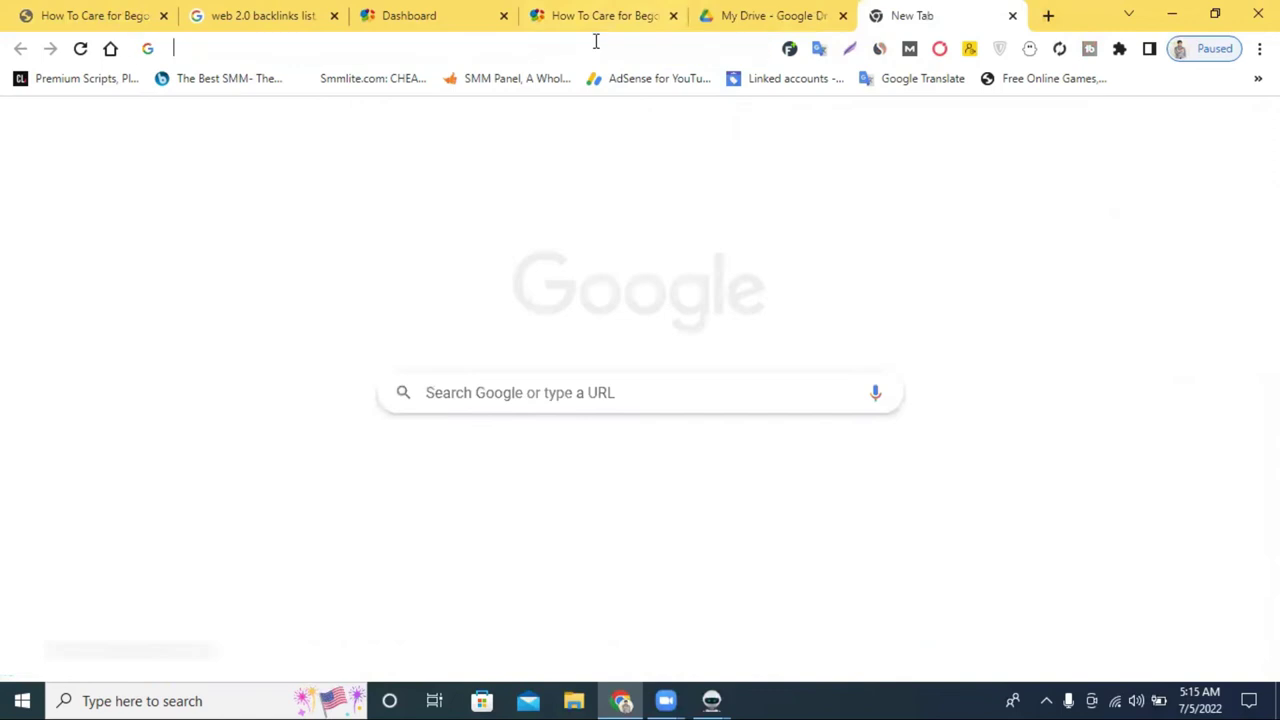
pyautogui.click(595, 40)
pyautogui.write('moz')
pyautogui.press('Return')
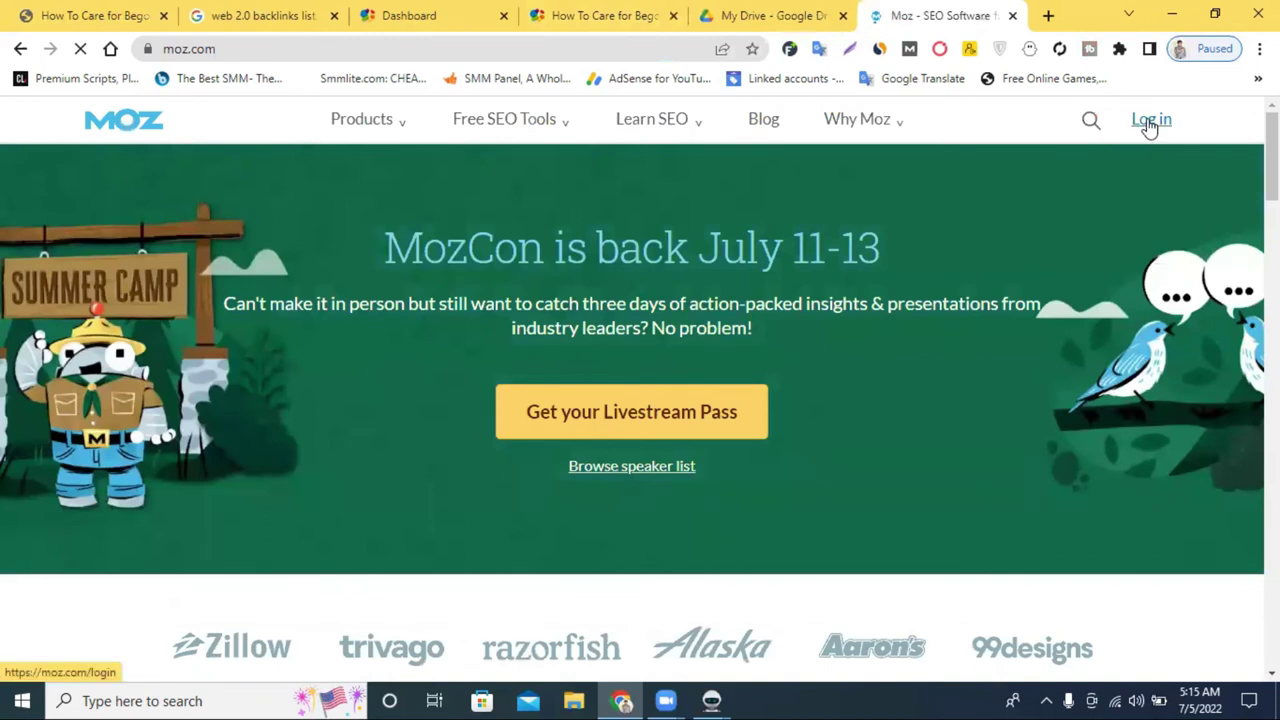
pyautogui.click(1150, 120)
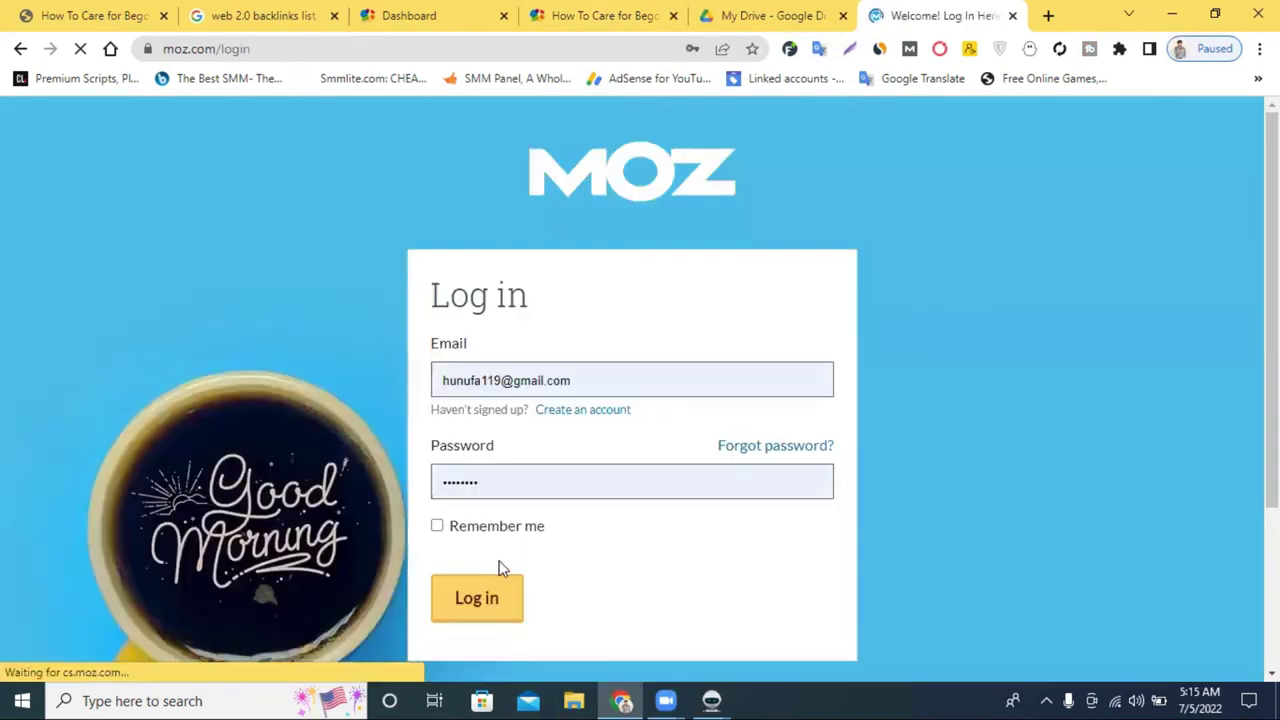
pyautogui.click(479, 596)
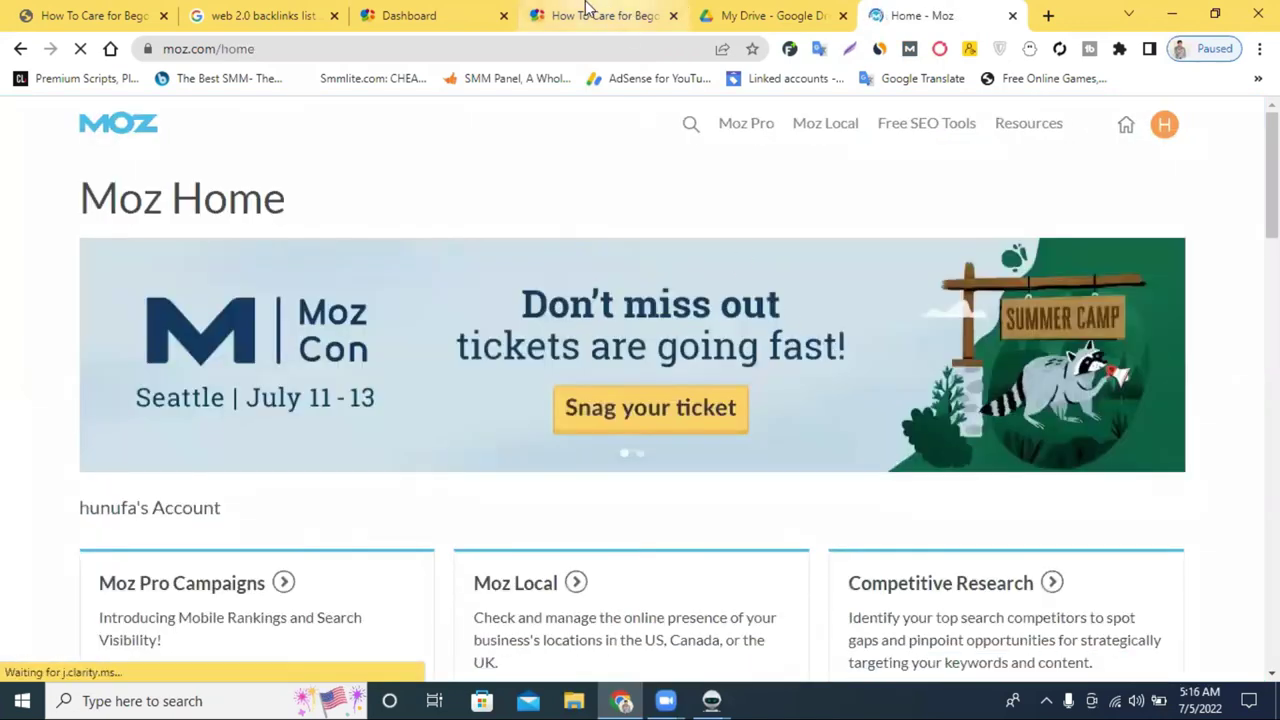
# Step: Reload the Pages10 dashboard, turn on MozBar, and check the page authority and domain authority
pyautogui.click(588, 14)
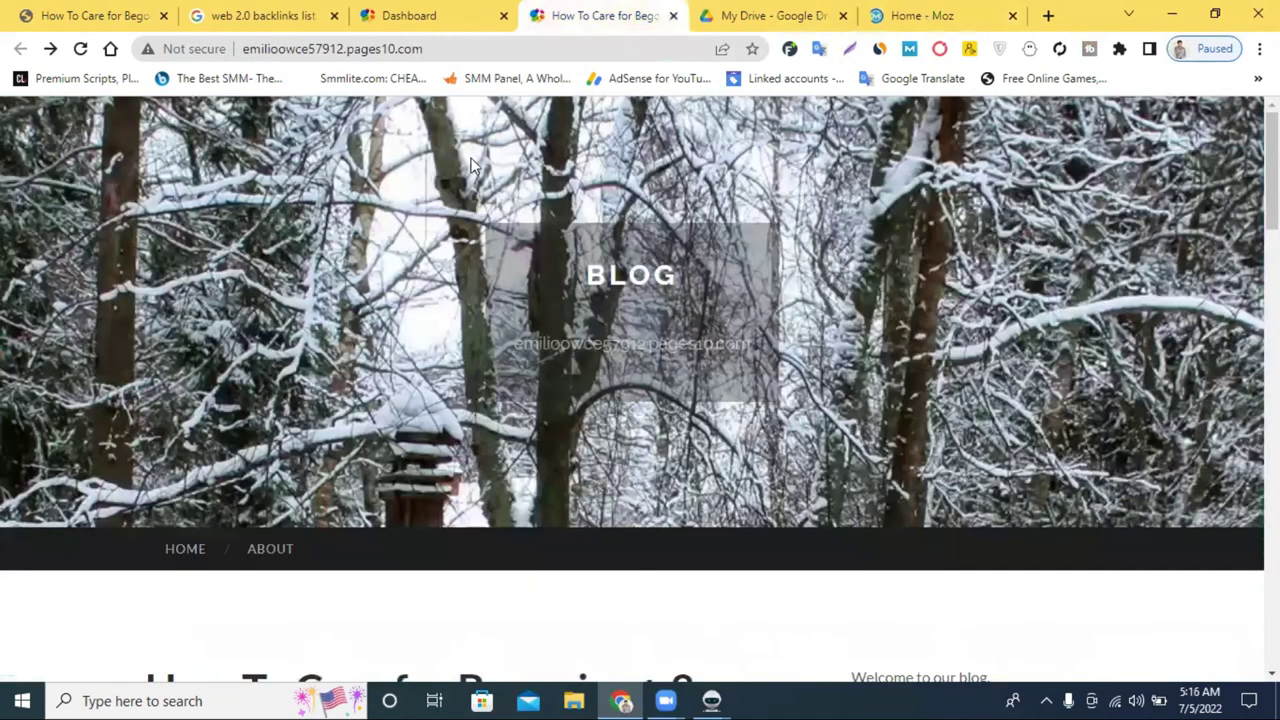
pyautogui.click(436, 12)
pyautogui.click(78, 49)
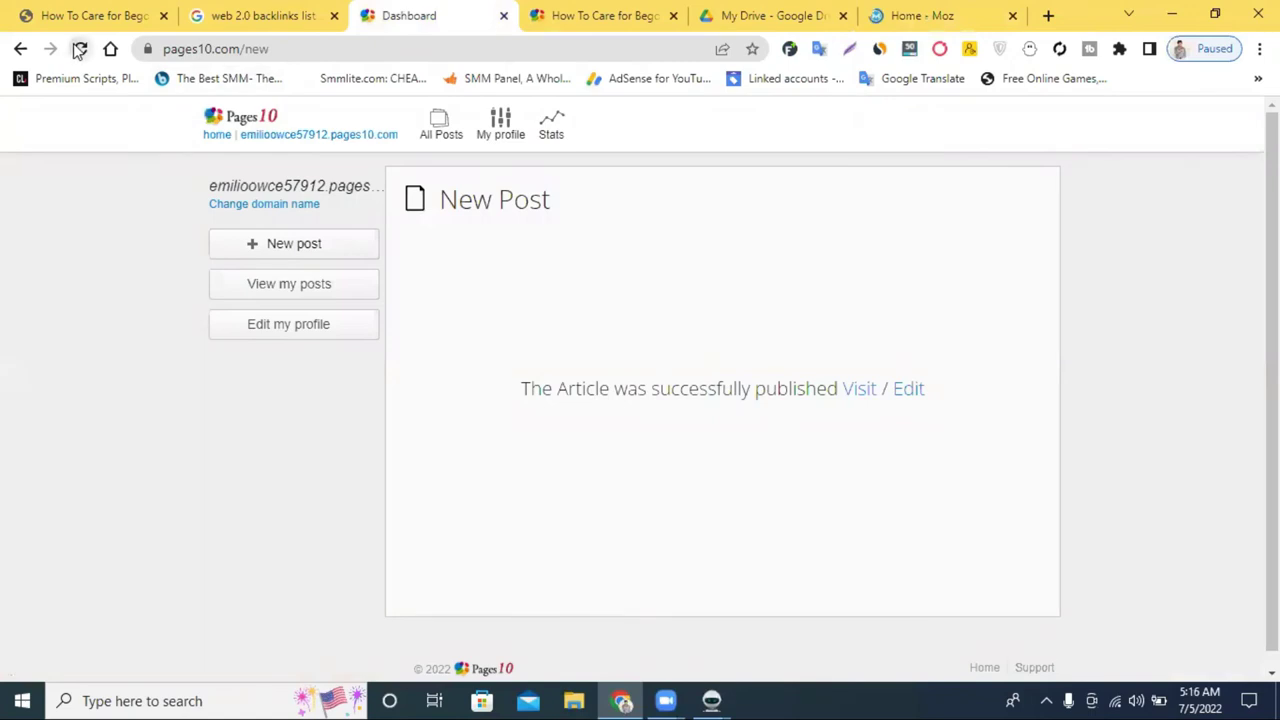
pyautogui.click(740, 193)
pyautogui.click(910, 54)
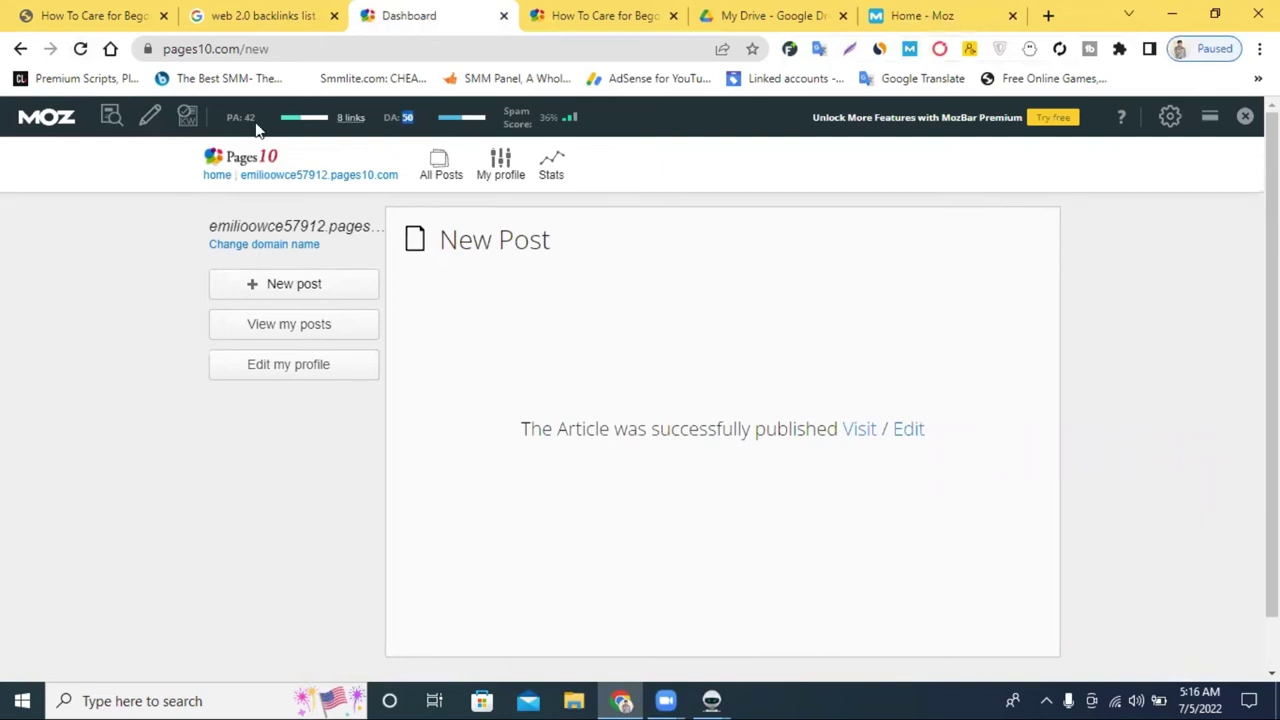
pyautogui.moveTo(258, 117); pyautogui.dragTo(232, 117)
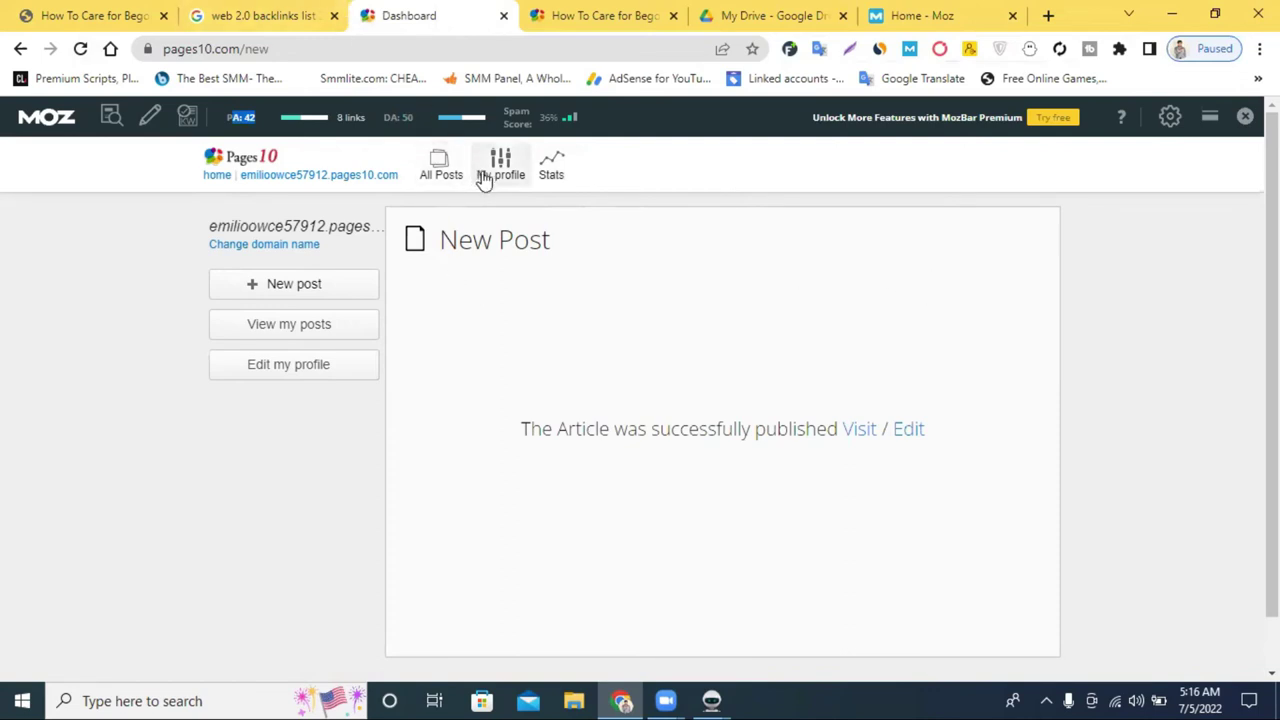
# Step: Compare the MozBar metrics of the Moz home page, the Pages10 dashboard and the published blog
pyautogui.click(930, 15)
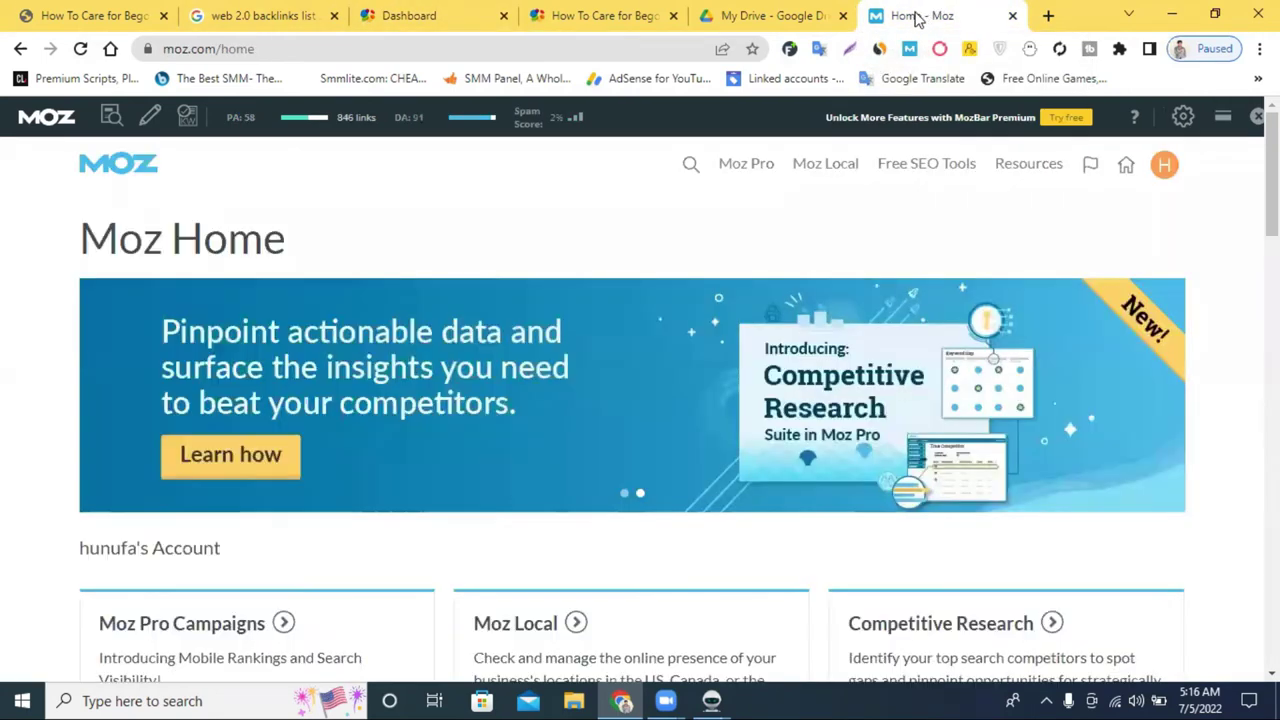
pyautogui.click(513, 10)
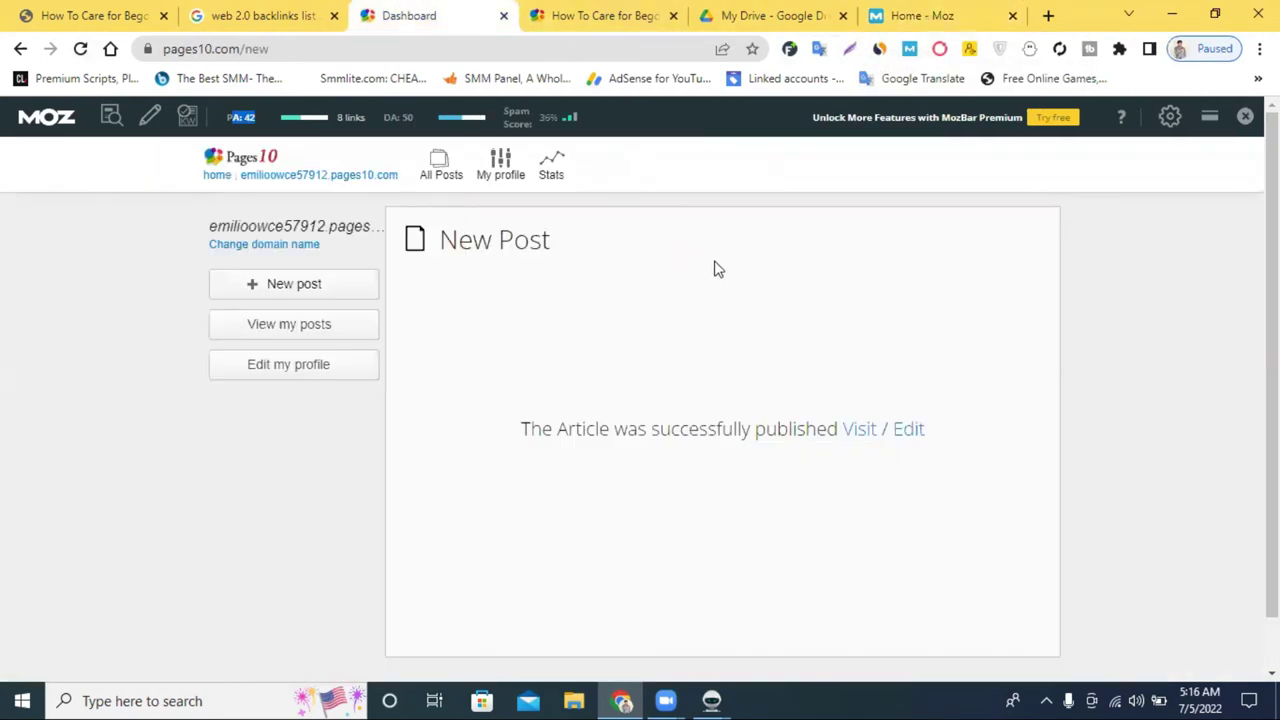
pyautogui.click(615, 10)
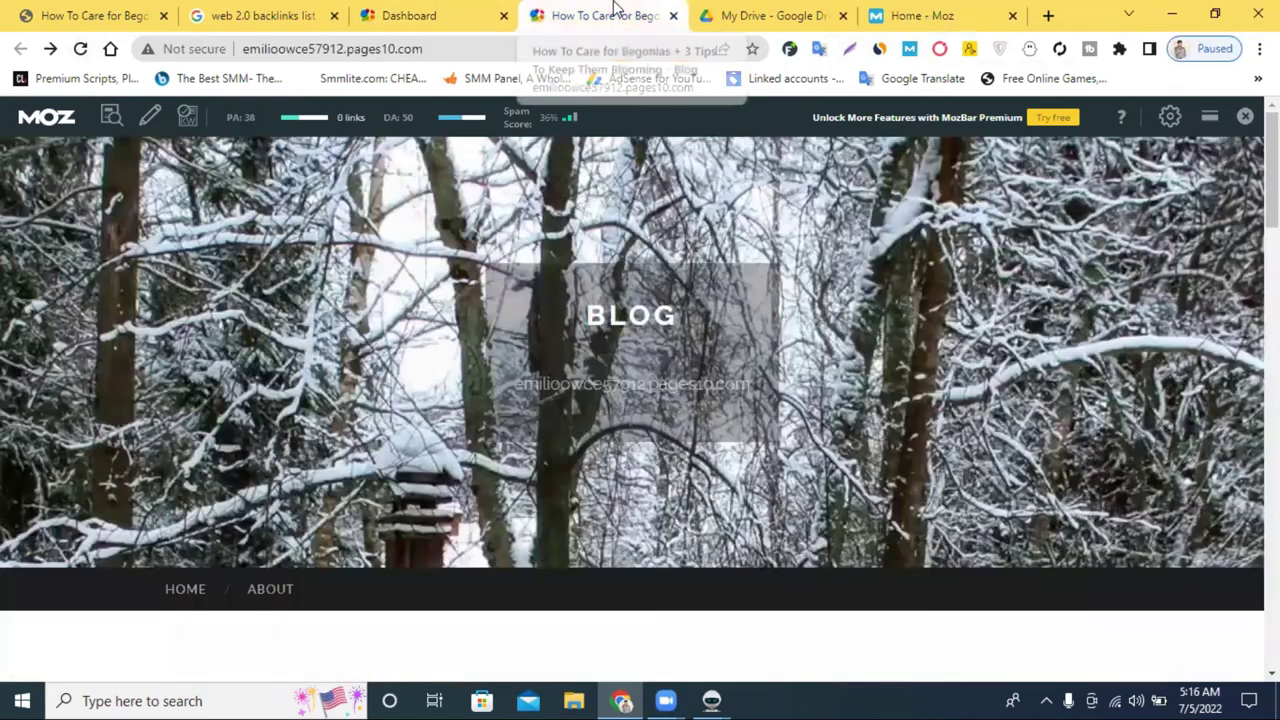
# Step: Close the Moz tab and create a new blank Google Sheets spreadsheet from Google Drive
pyautogui.click(980, 10)
pyautogui.click(1010, 16)
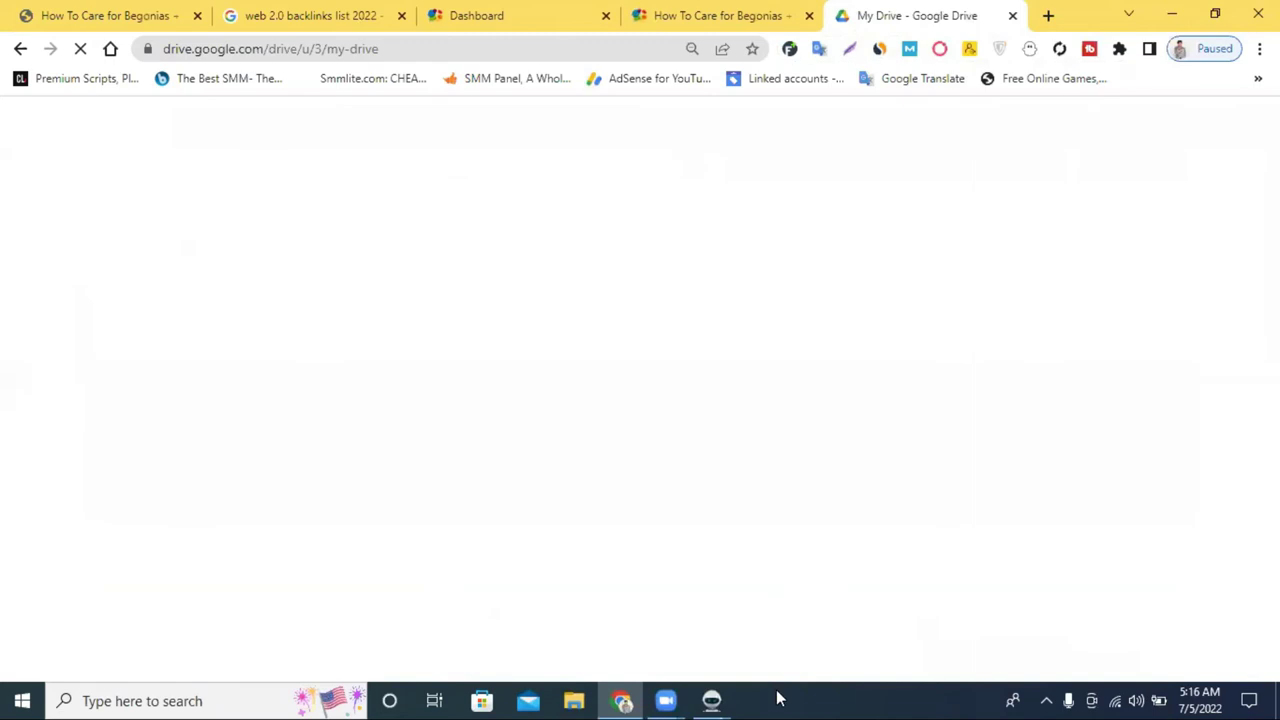
pyautogui.click(48, 176)
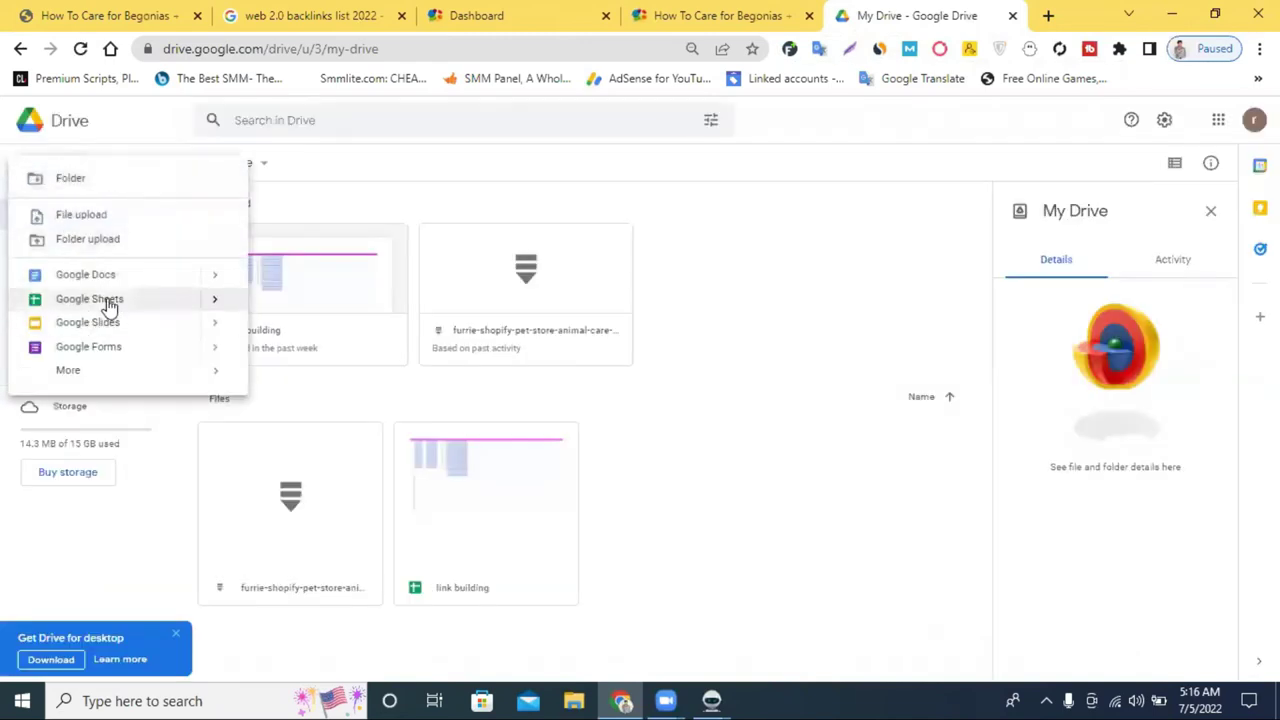
pyautogui.click(110, 300)
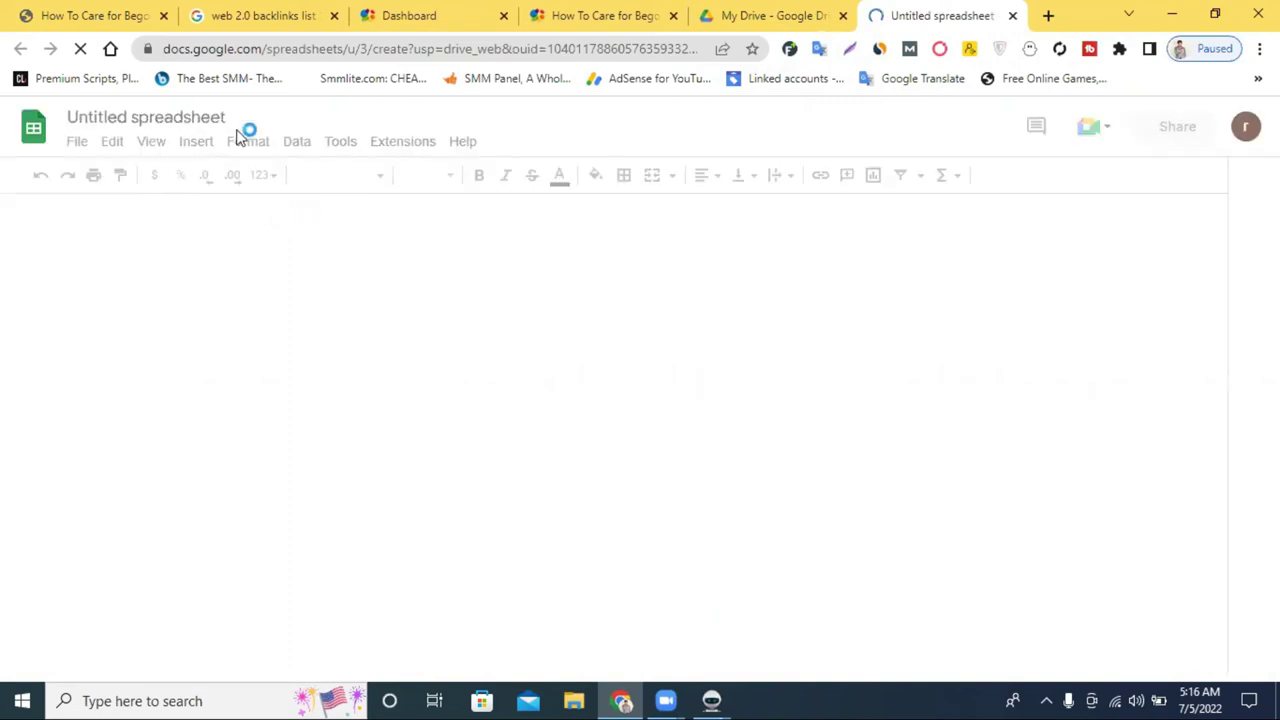
# Step: Rename the new spreadsheet as "blog posting"
pyautogui.click(176, 127)
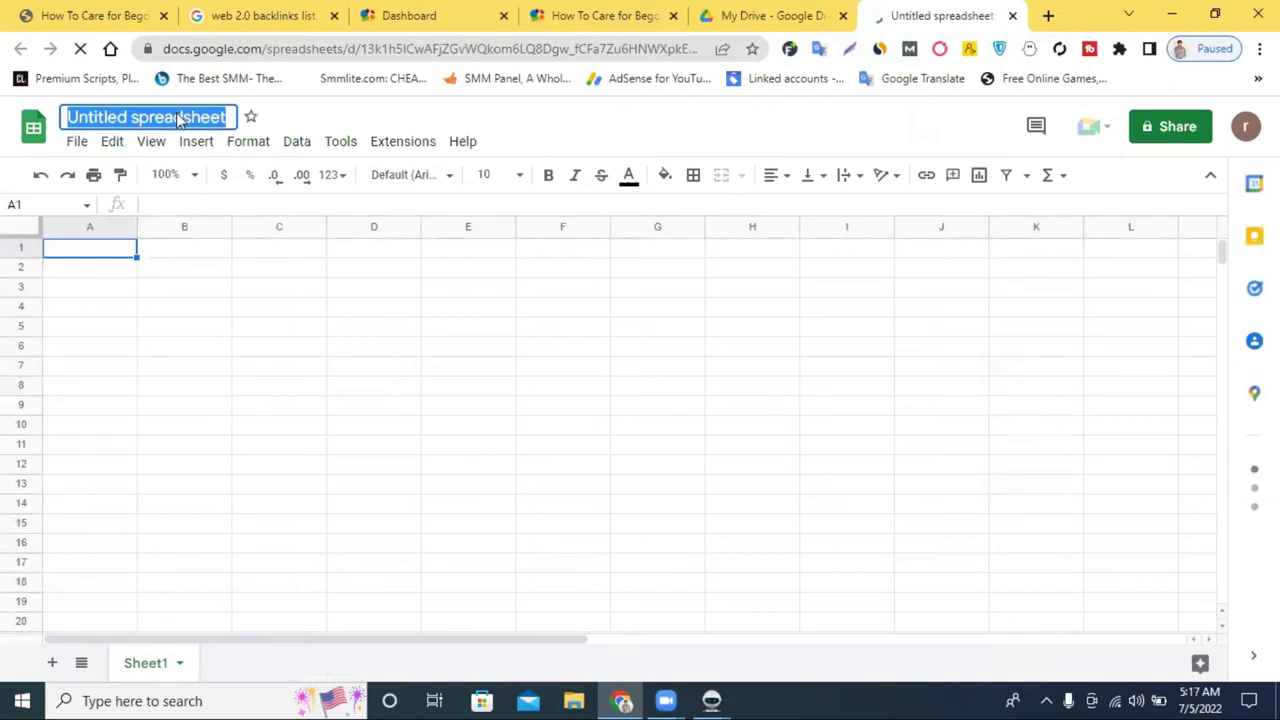
pyautogui.write('blog posting')
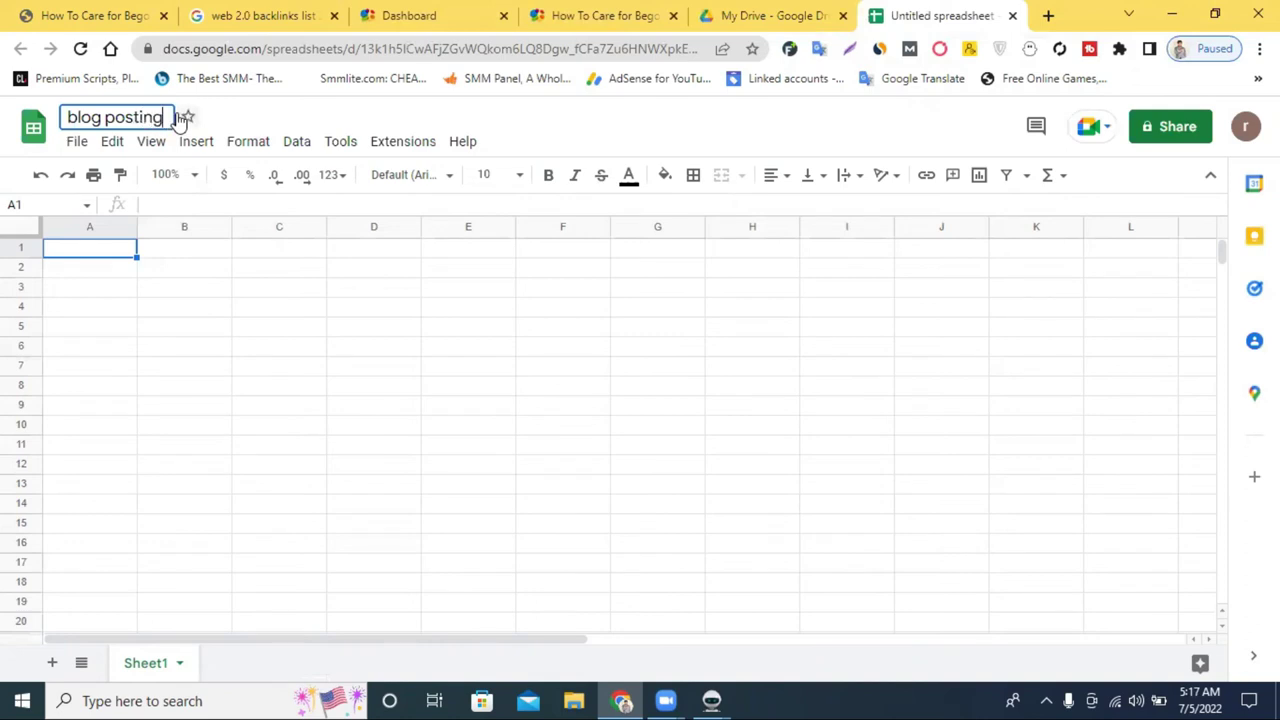
pyautogui.click(275, 292)
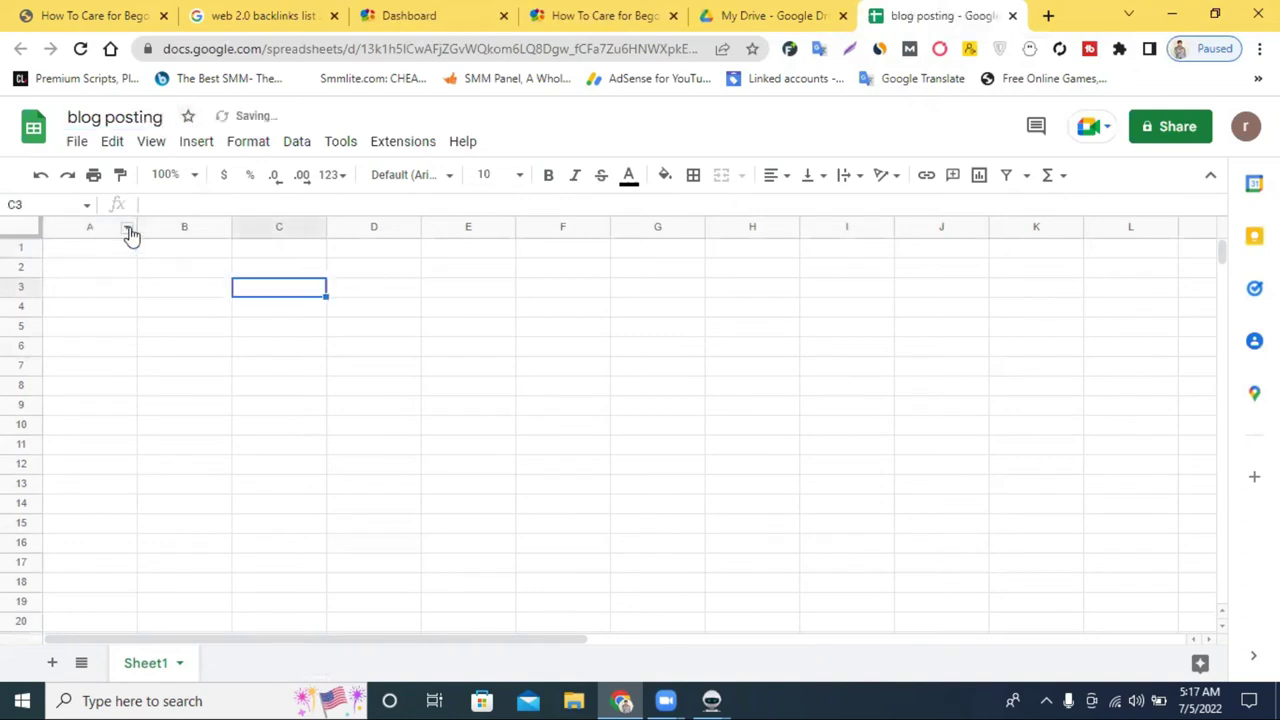
# Step: Narrow column A and widen columns B, C and D, making D the widest
pyautogui.moveTo(136, 227); pyautogui.dragTo(88, 229)
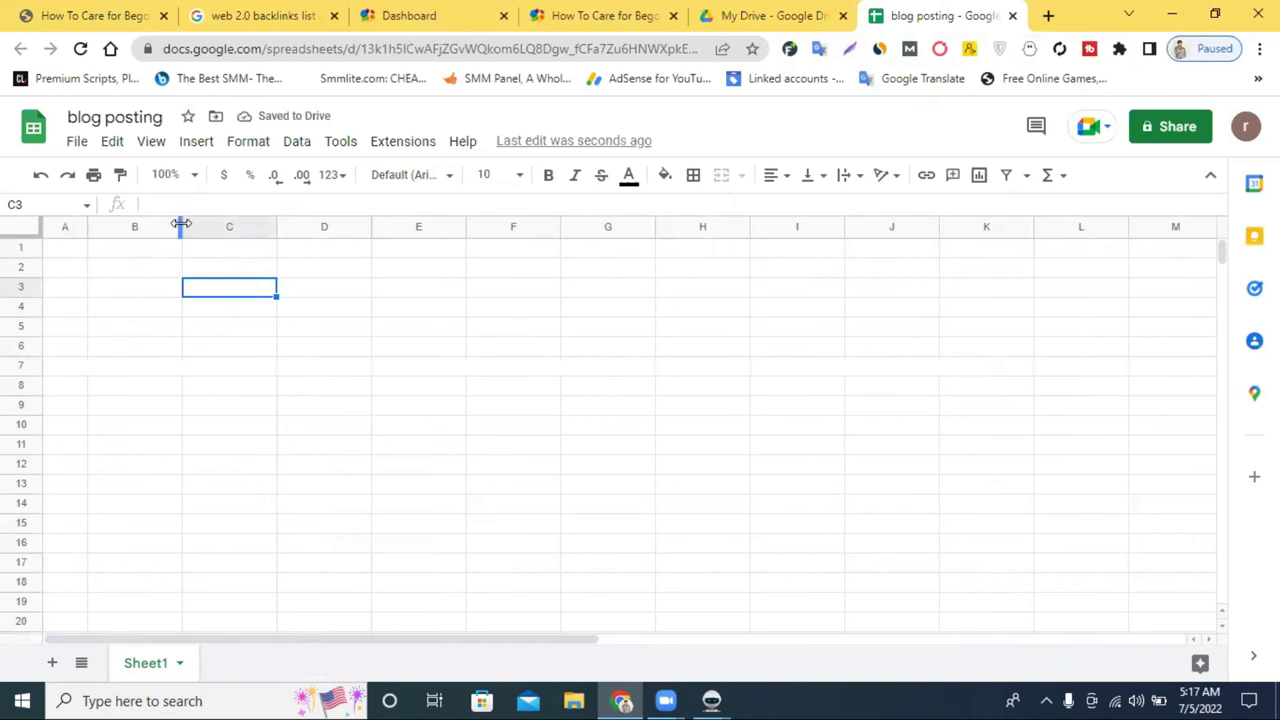
pyautogui.moveTo(181, 224); pyautogui.dragTo(314, 223)
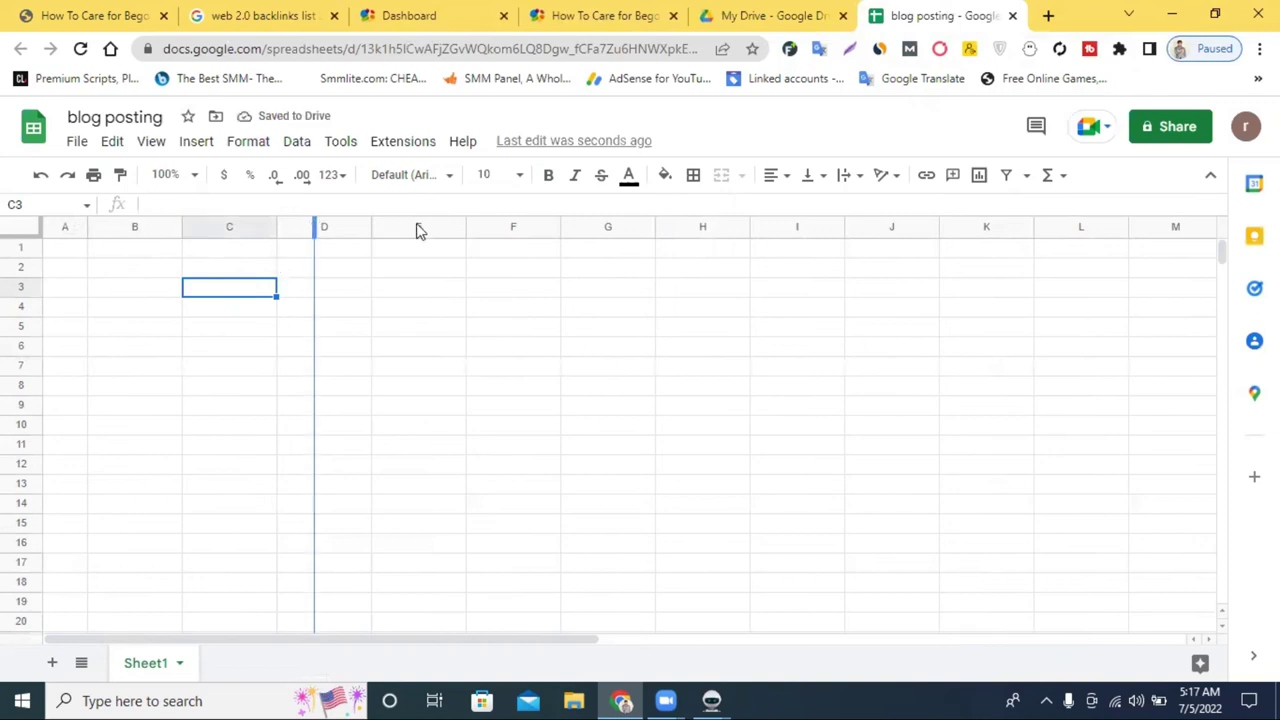
pyautogui.moveTo(412, 227); pyautogui.dragTo(556, 236)
pyautogui.moveTo(563, 228); pyautogui.dragTo(818, 228)
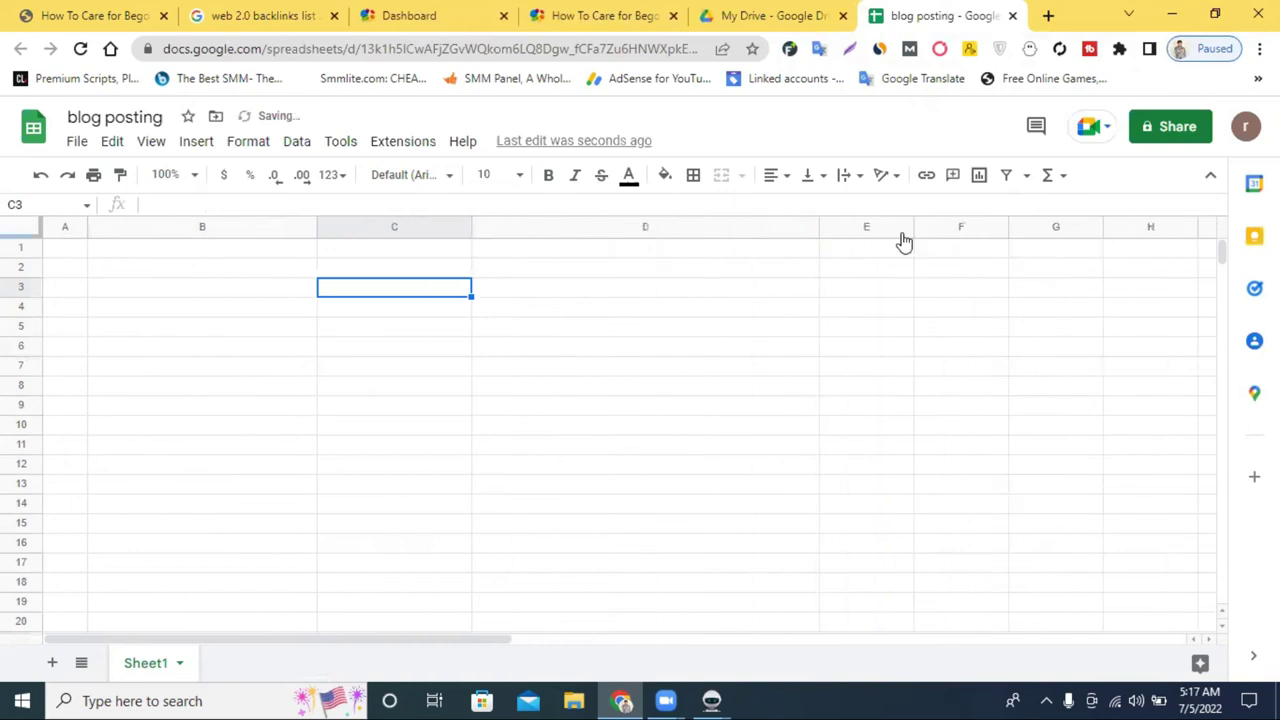
# Step: Enter the headings "NO", "Website Link" and "Screenshot link" in cells A1 to C1
pyautogui.click(23, 248)
pyautogui.click(75, 250)
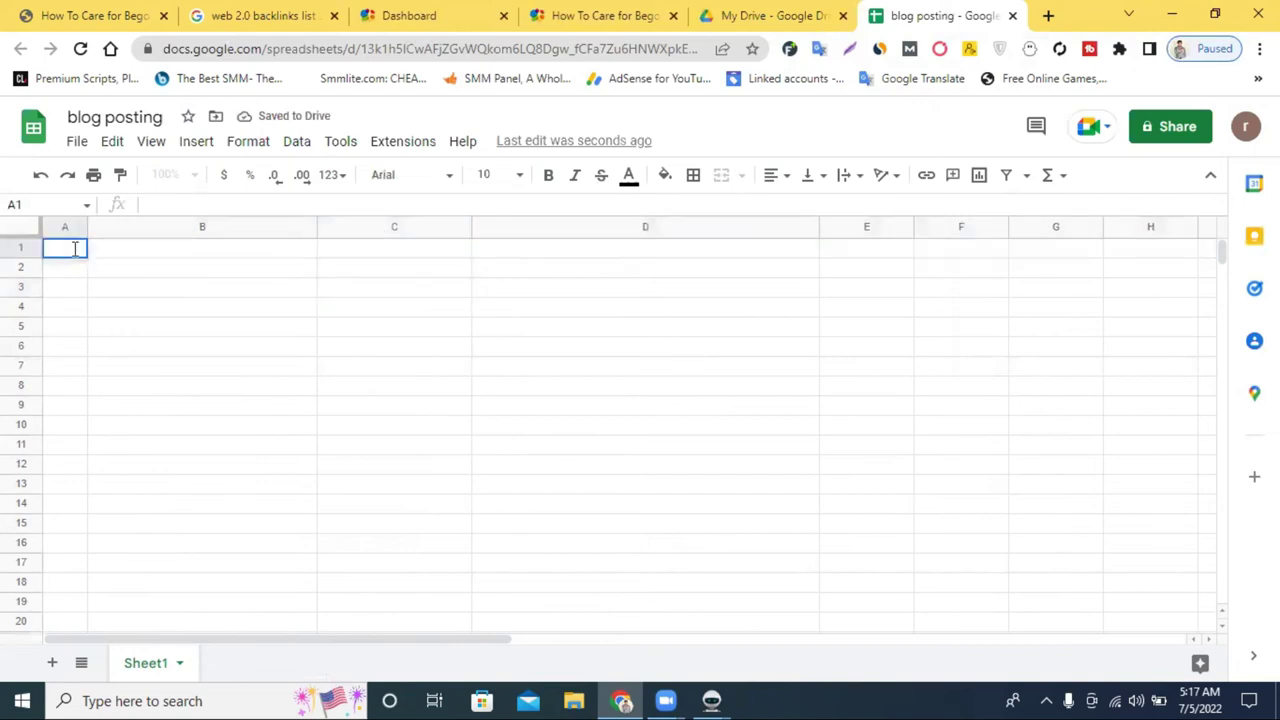
pyautogui.click(155, 257)
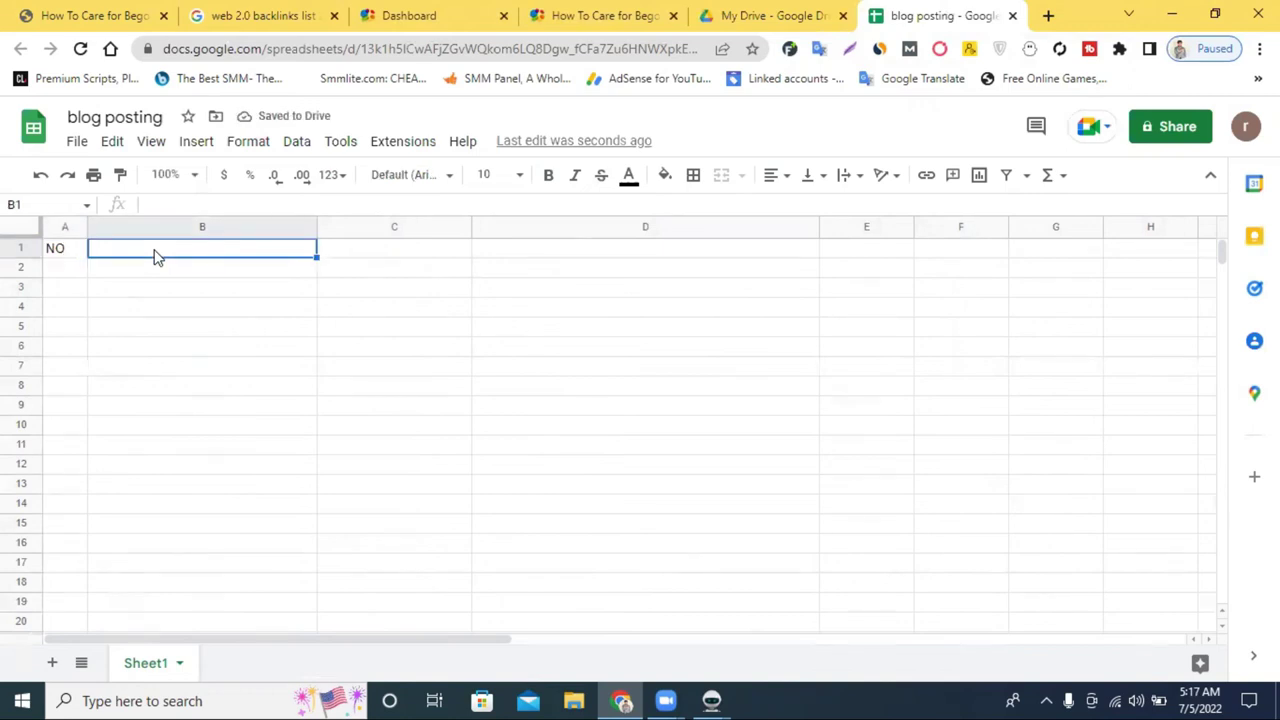
pyautogui.write('Website Link')
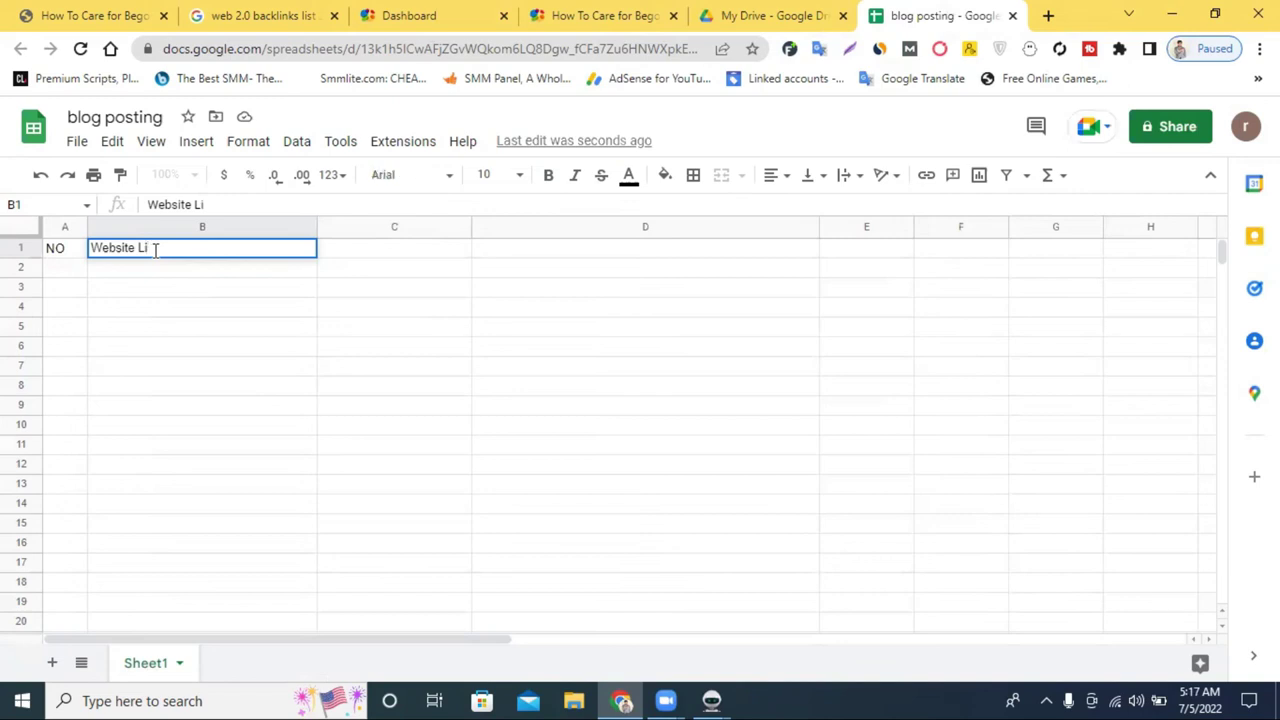
pyautogui.click(365, 249)
pyautogui.write('Screens')
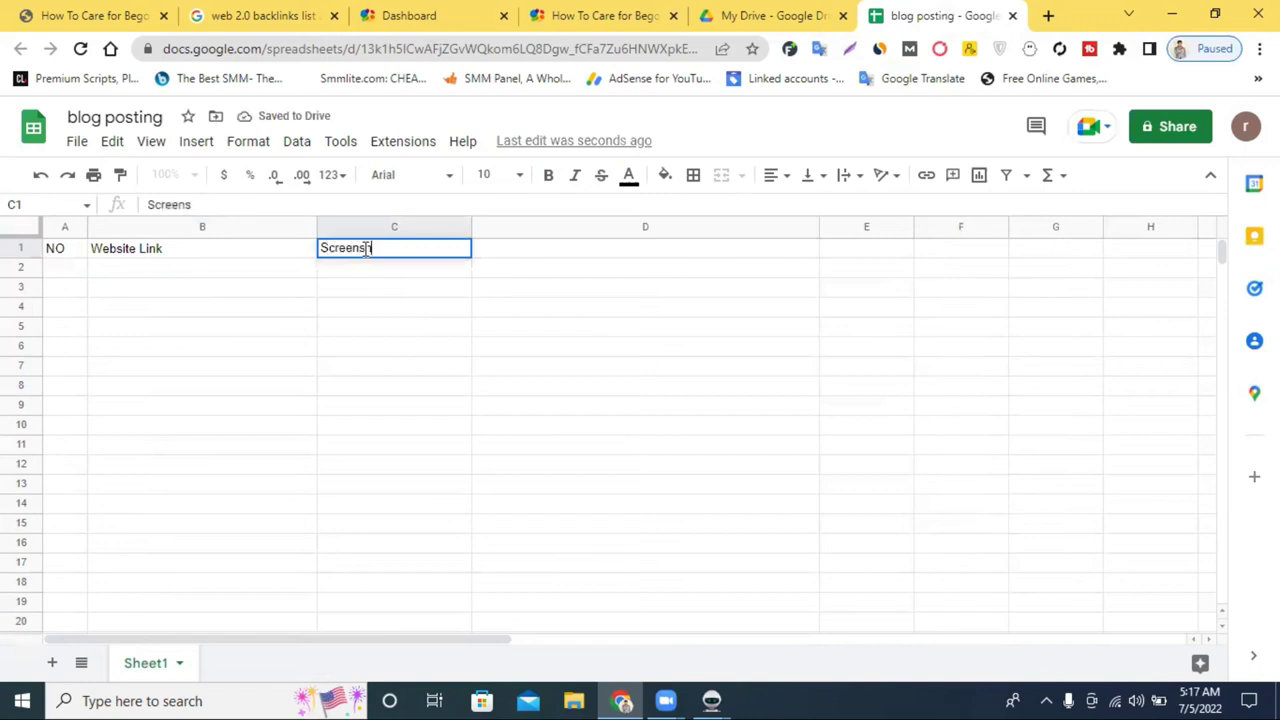
pyautogui.write('hot link')
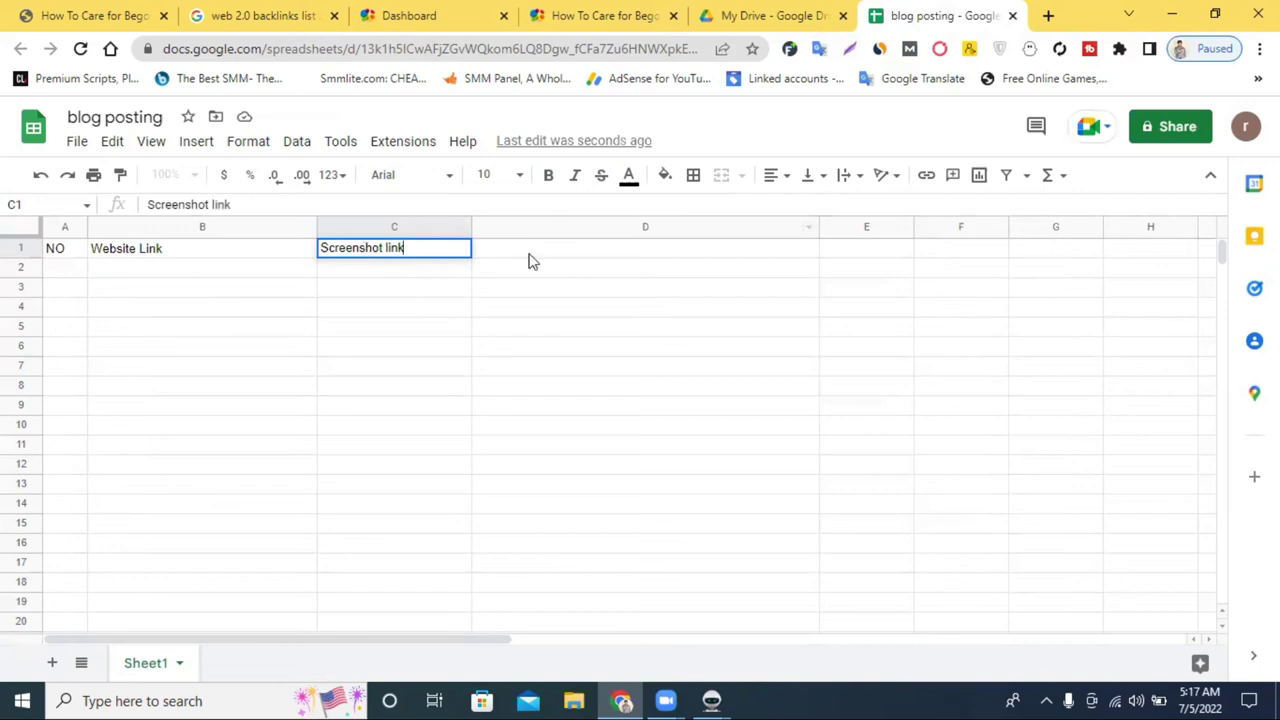
# Step: Enter the headings "Live link /Profile Link", "DA" and "PA" in cells D1 to F1
pyautogui.click(530, 253)
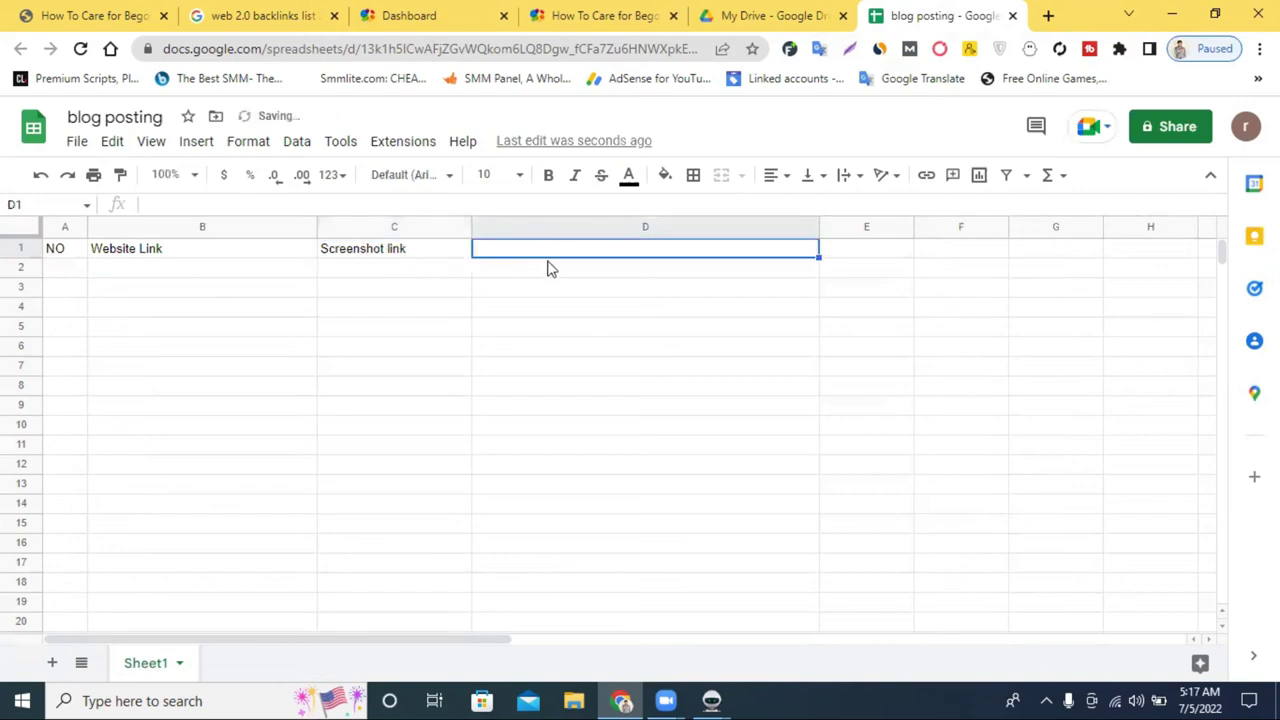
pyautogui.doubleClick(536, 248)
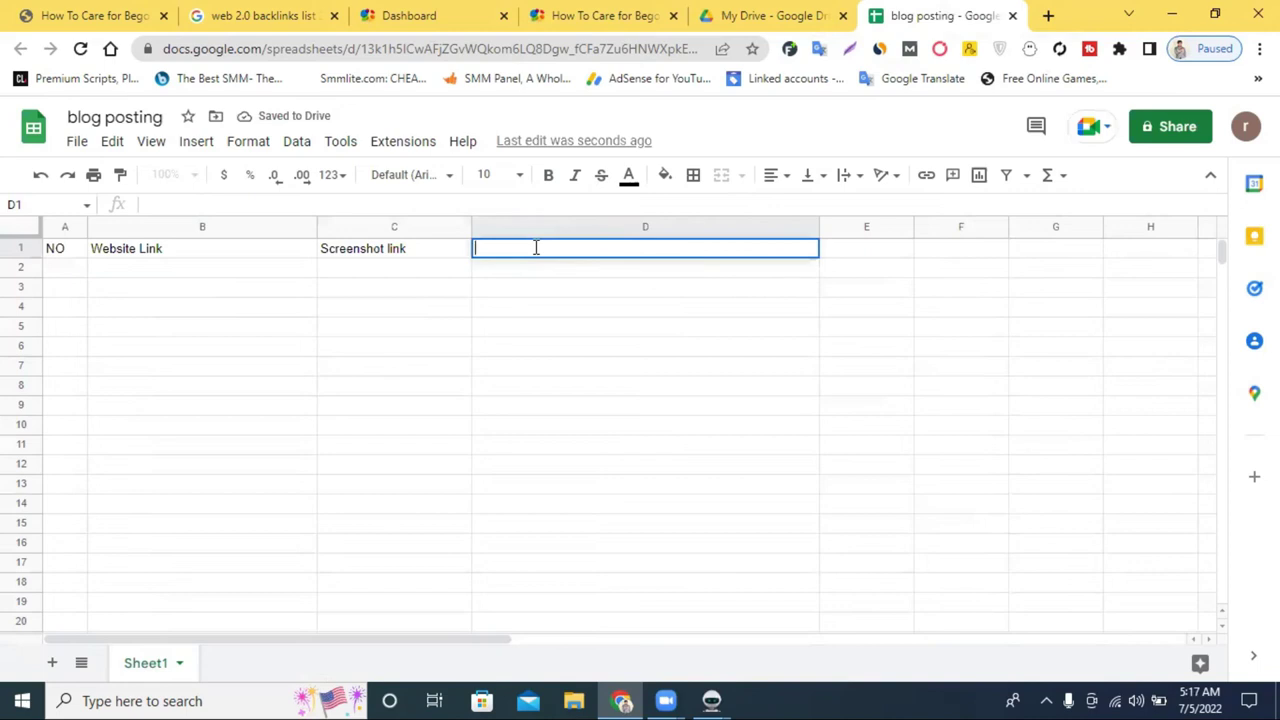
pyautogui.write('Live link /Profile Link')
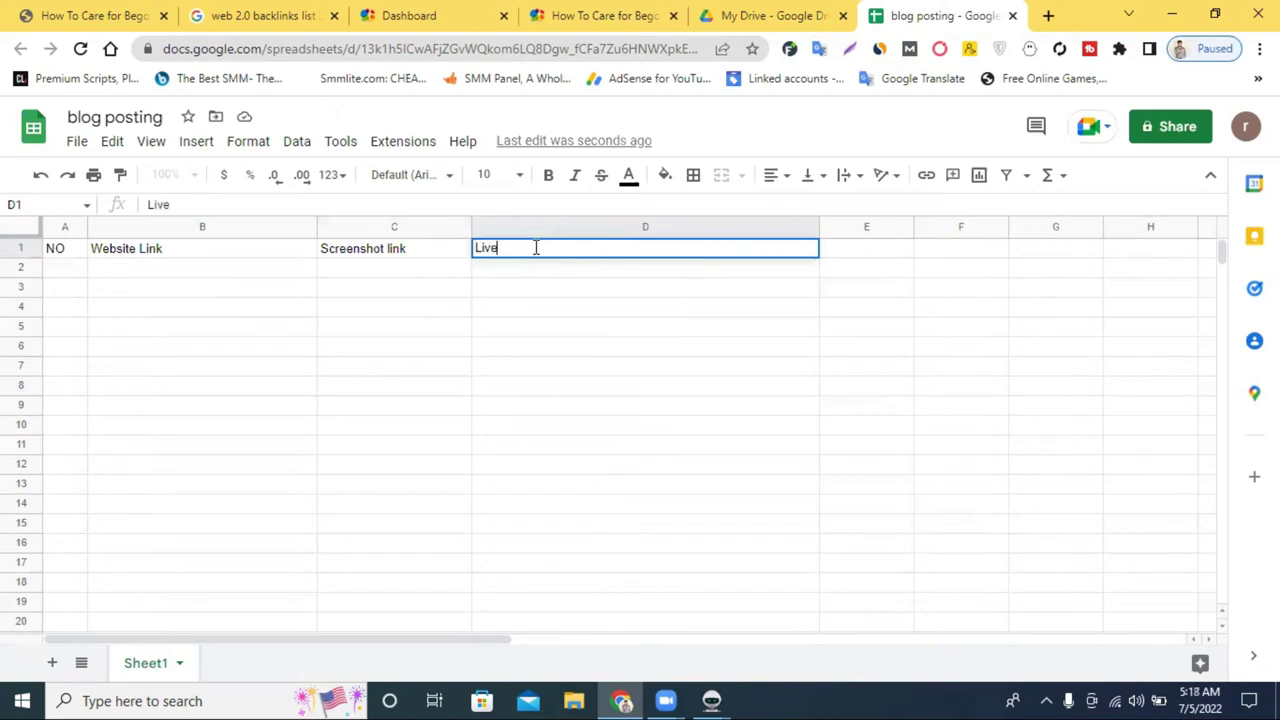
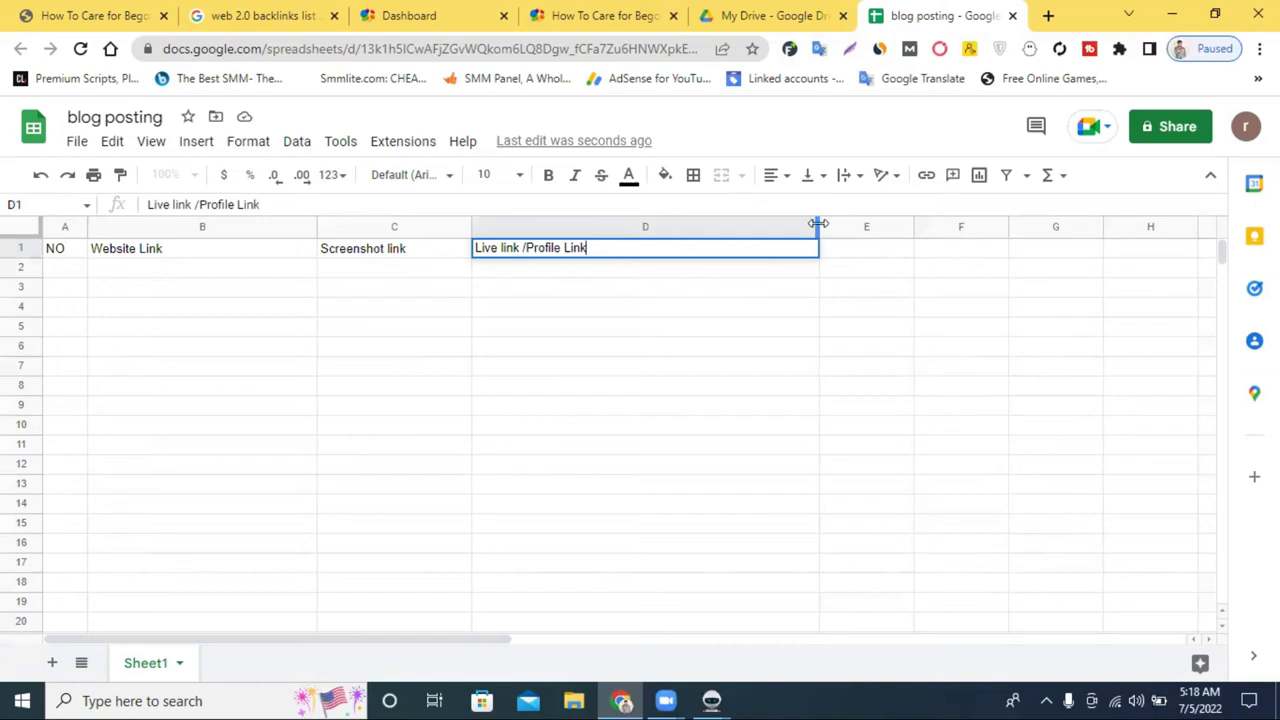
pyautogui.doubleClick(876, 249)
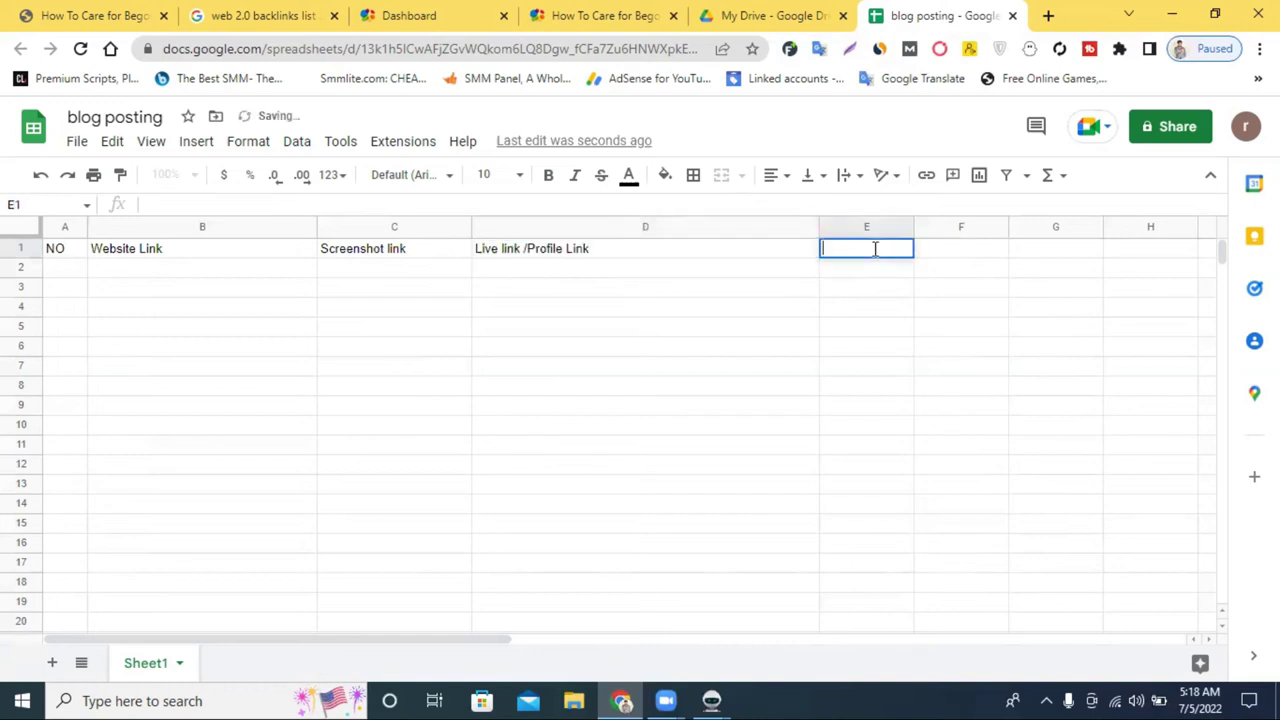
pyautogui.doubleClick(958, 249)
pyautogui.write('Pa')
pyautogui.press('BackSpace')
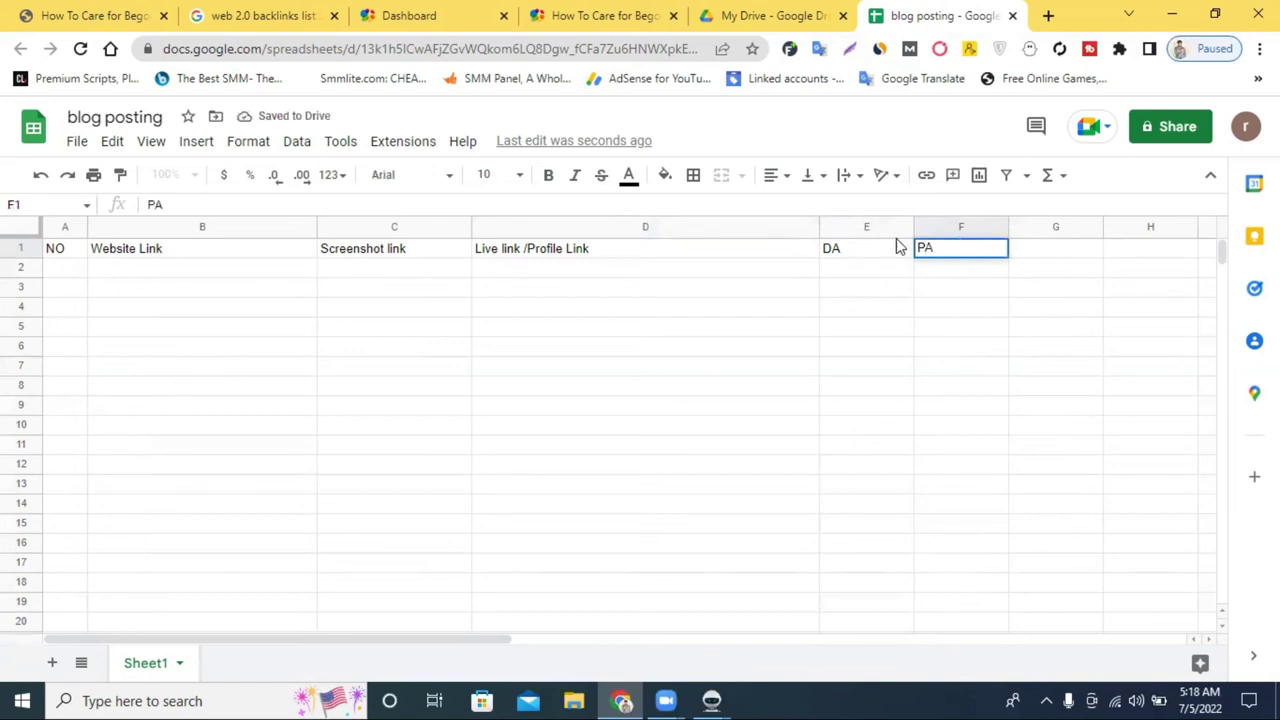
# Step: Fill the whole PA column with light magenta and the whole DA column with light blue
pyautogui.click(926, 225)
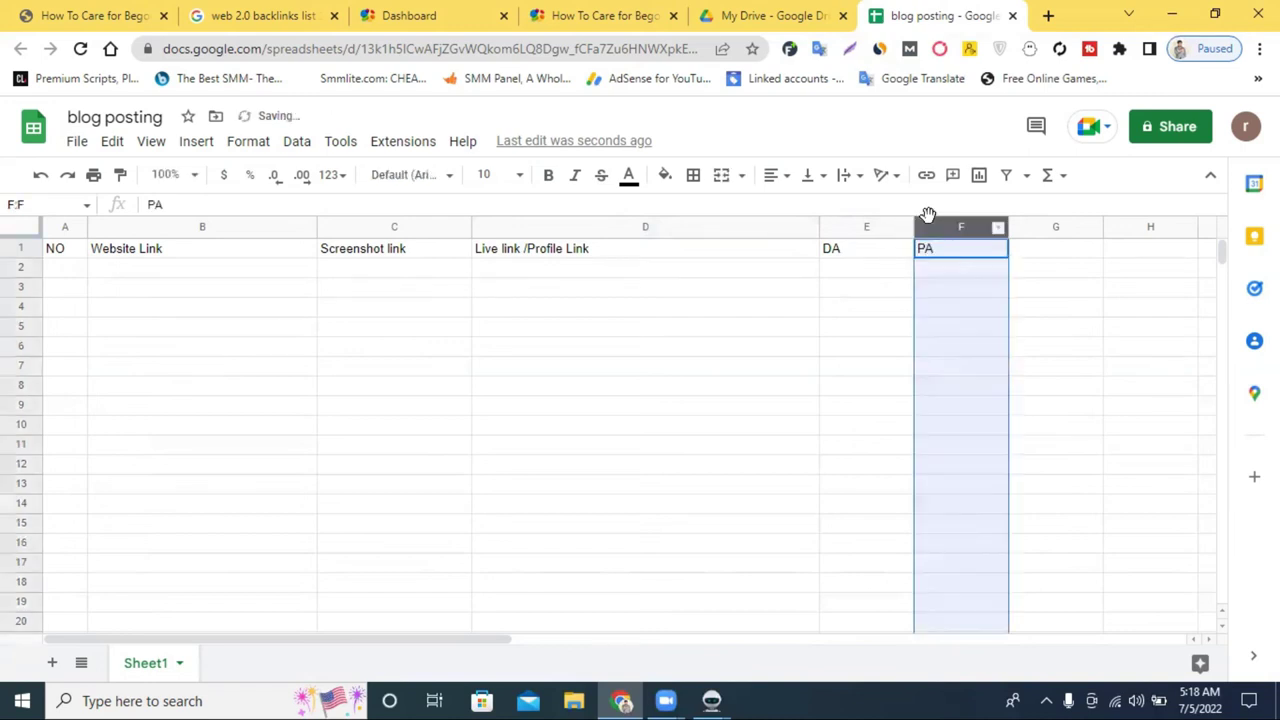
pyautogui.click(662, 175)
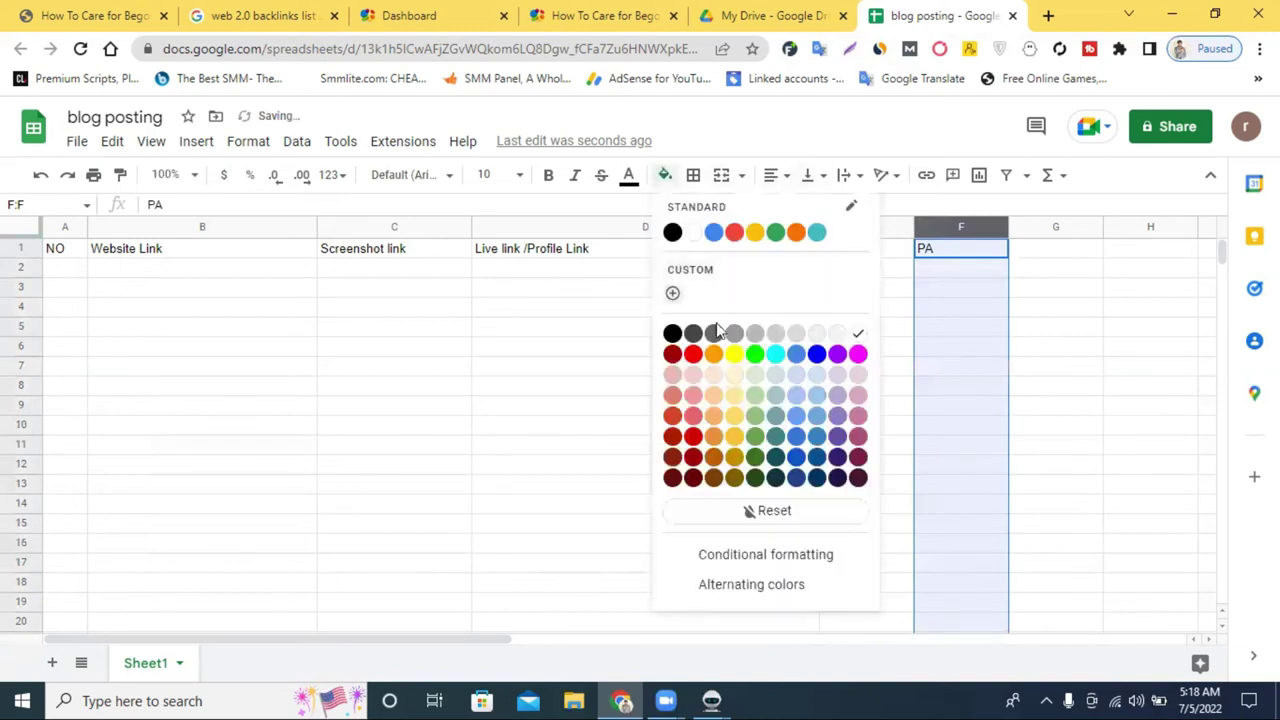
pyautogui.click(858, 396)
pyautogui.click(848, 230)
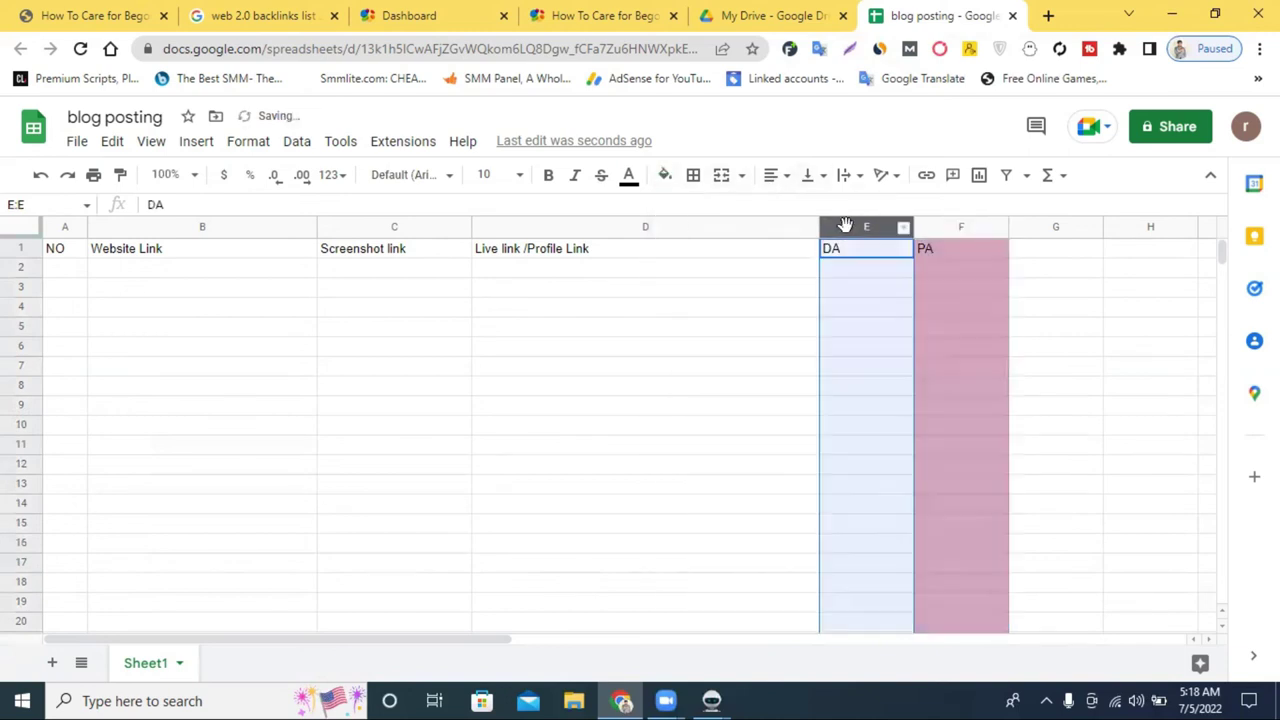
pyautogui.click(668, 177)
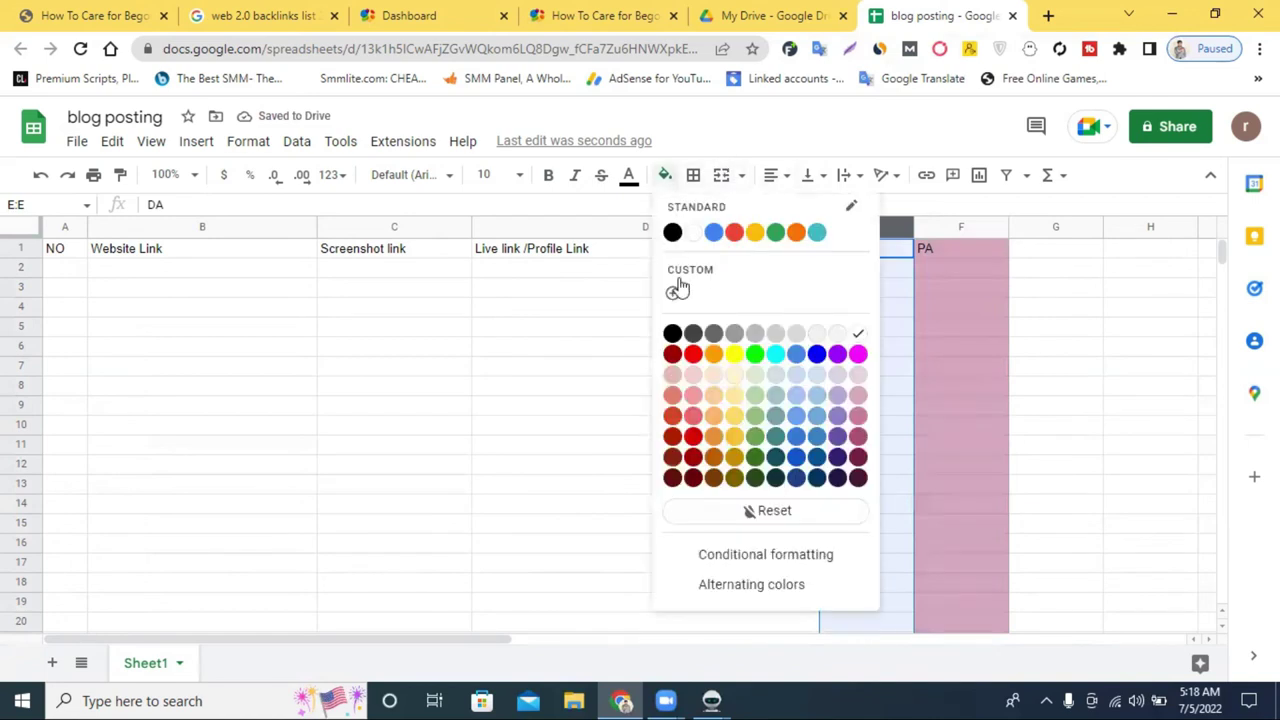
pyautogui.click(817, 378)
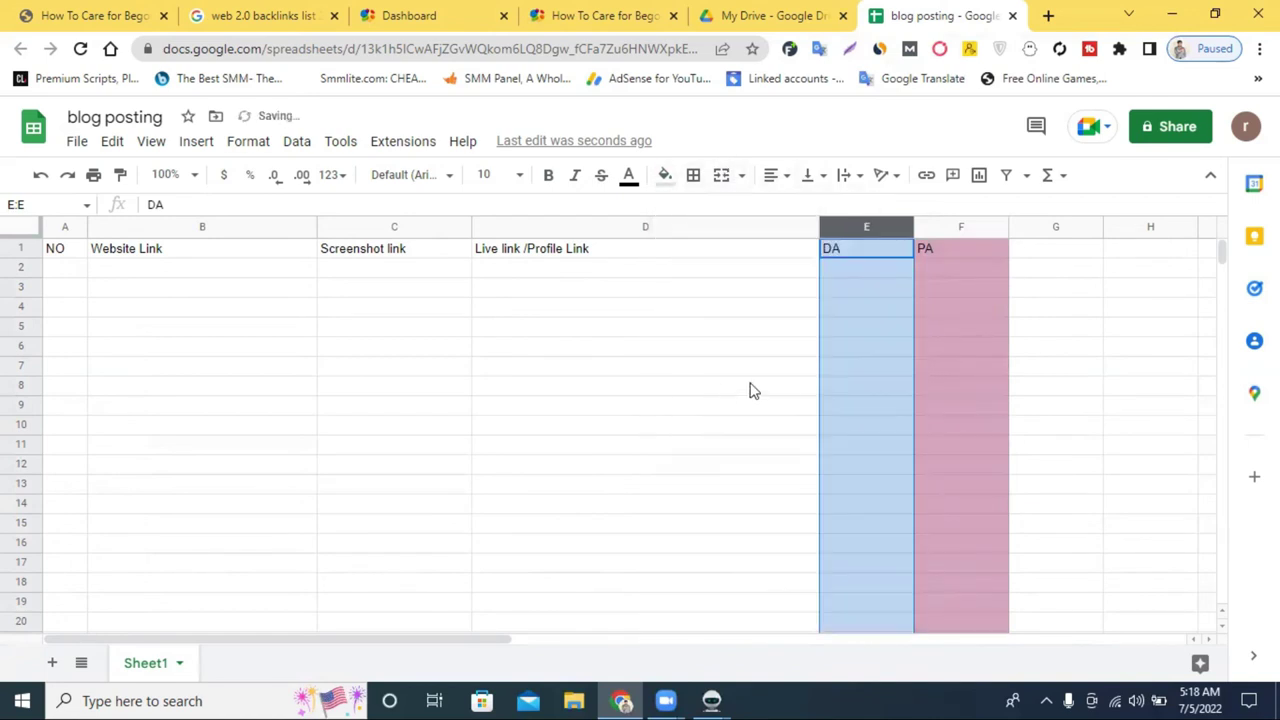
pyautogui.click(737, 386)
# Step: Fill the whole Live link /Profile Link column with light yellow and the Screenshot link column with light red
pyautogui.click(680, 232)
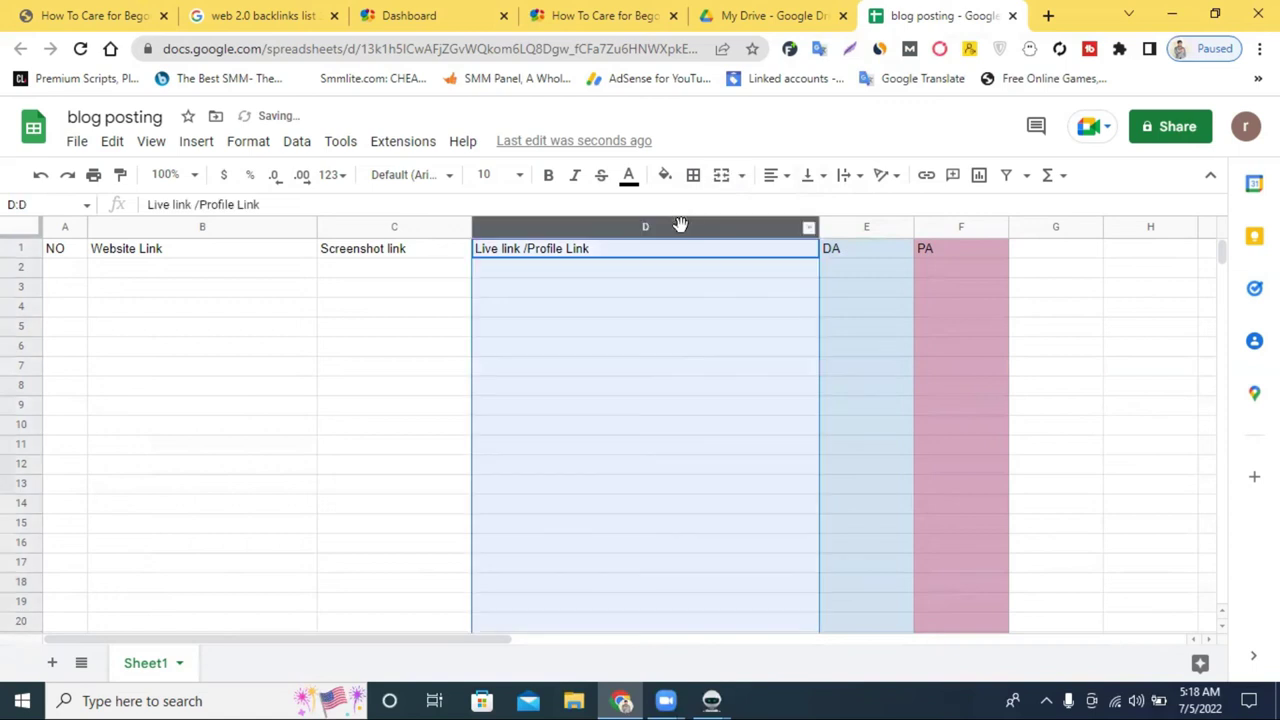
pyautogui.click(664, 175)
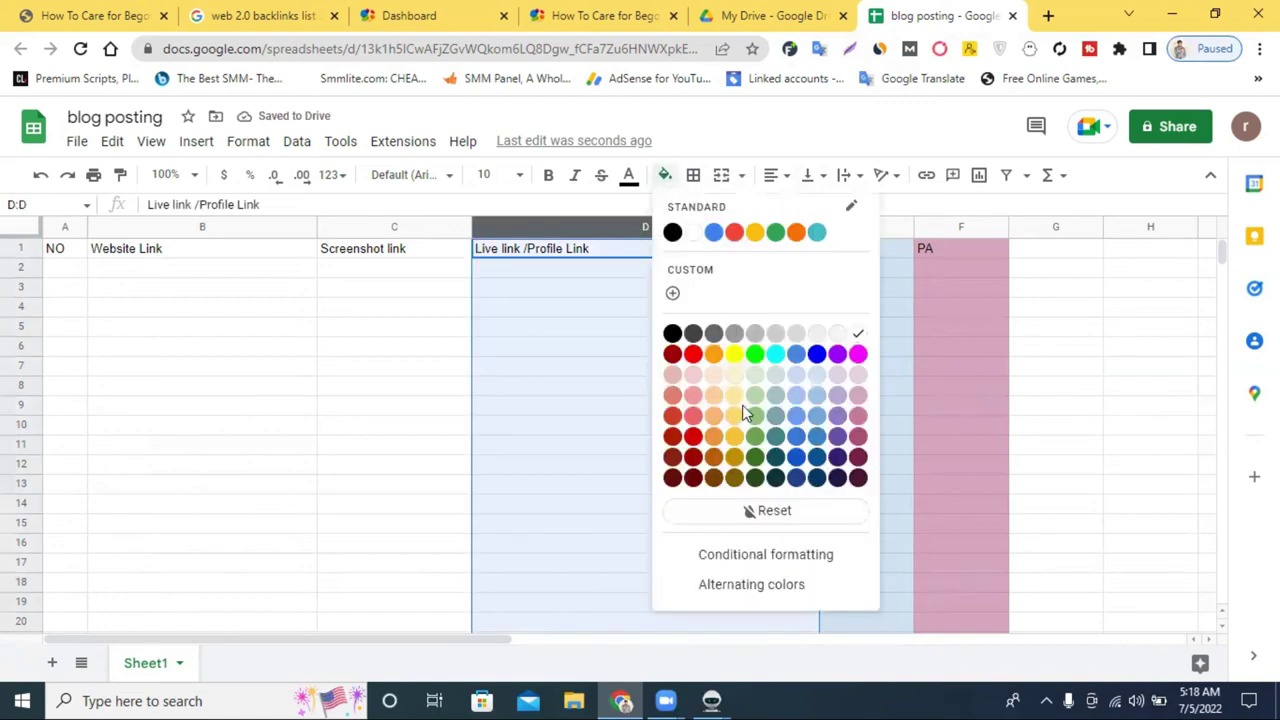
pyautogui.click(734, 410)
pyautogui.click(376, 355)
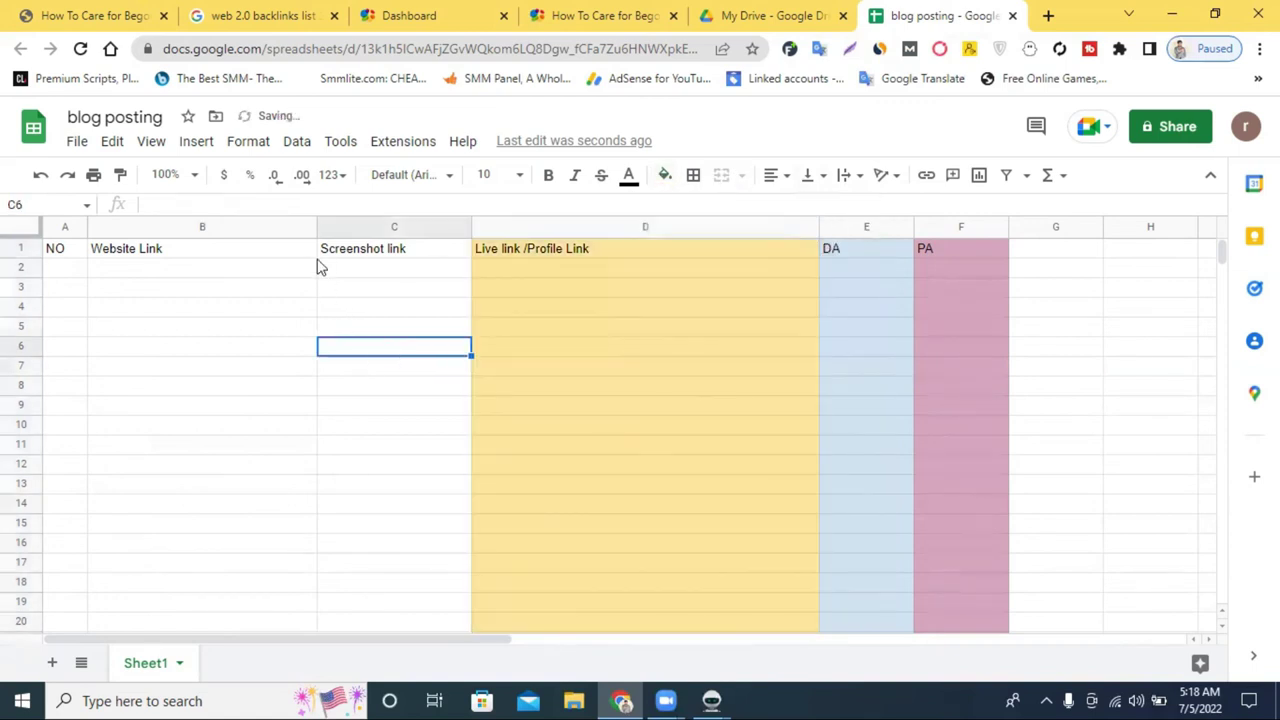
pyautogui.click(352, 228)
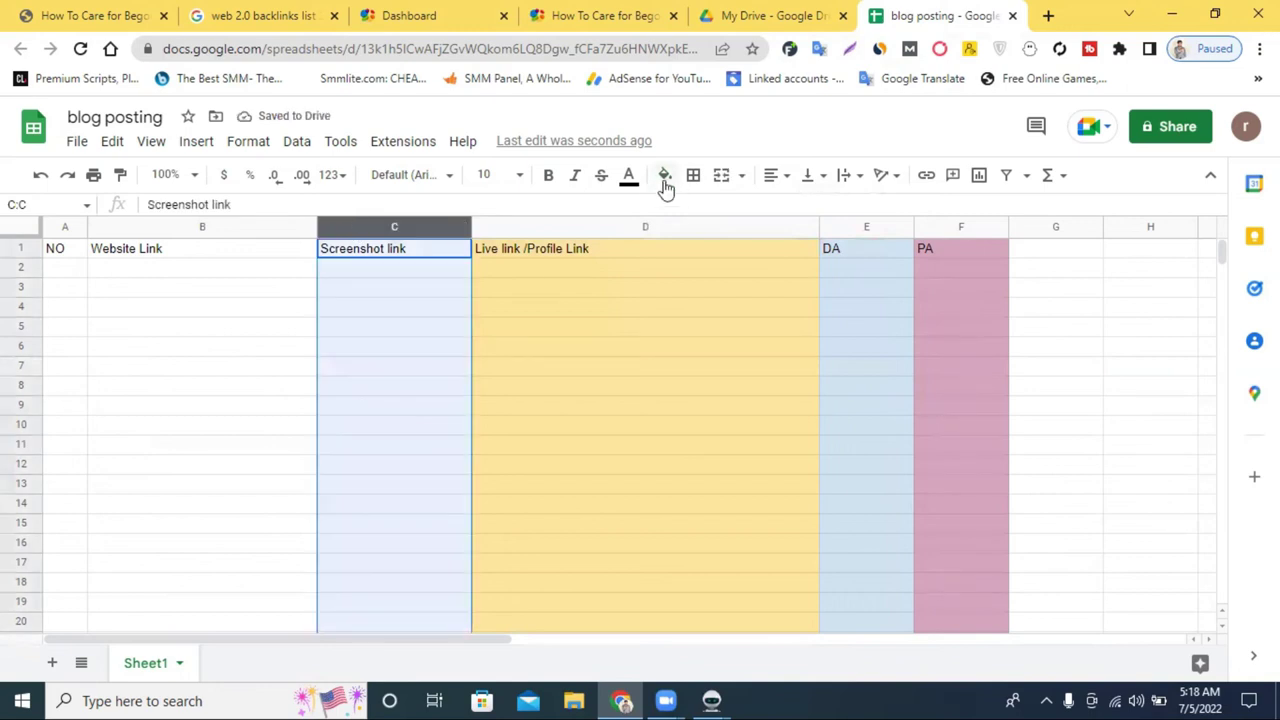
pyautogui.click(664, 175)
pyautogui.click(694, 375)
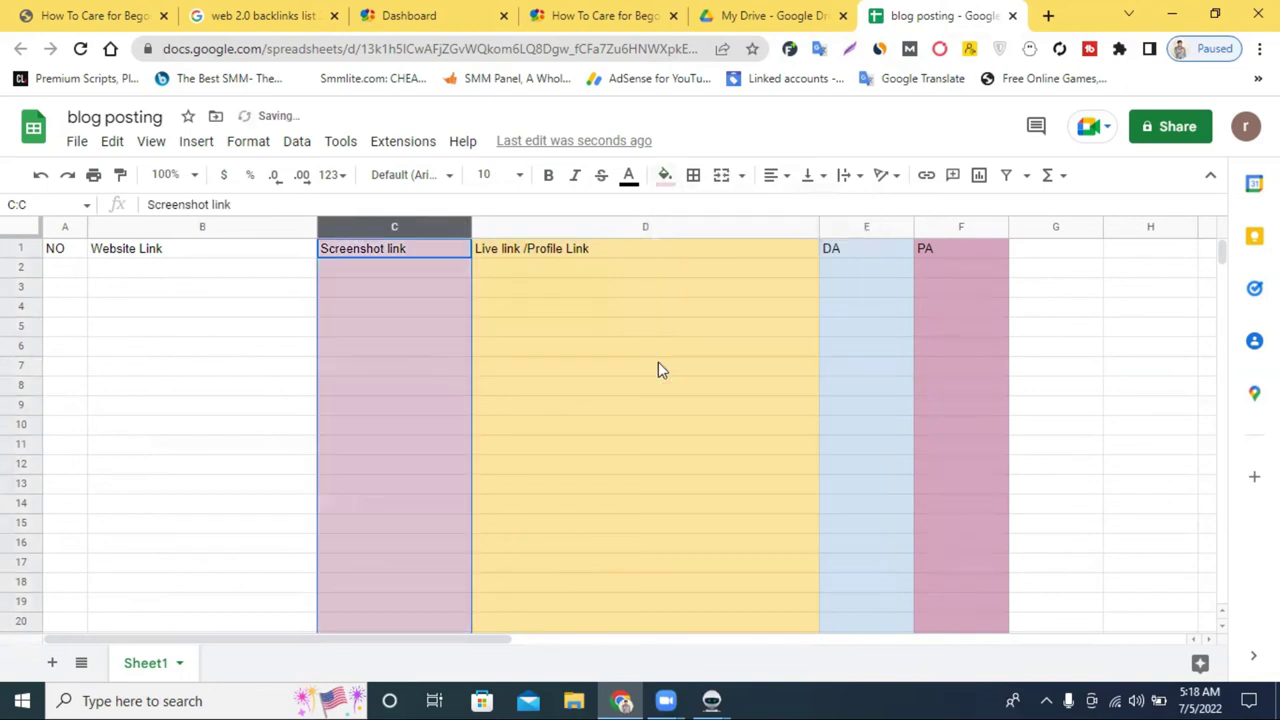
pyautogui.click(322, 356)
# Step: Fill the whole Website Link column with light red
pyautogui.click(194, 228)
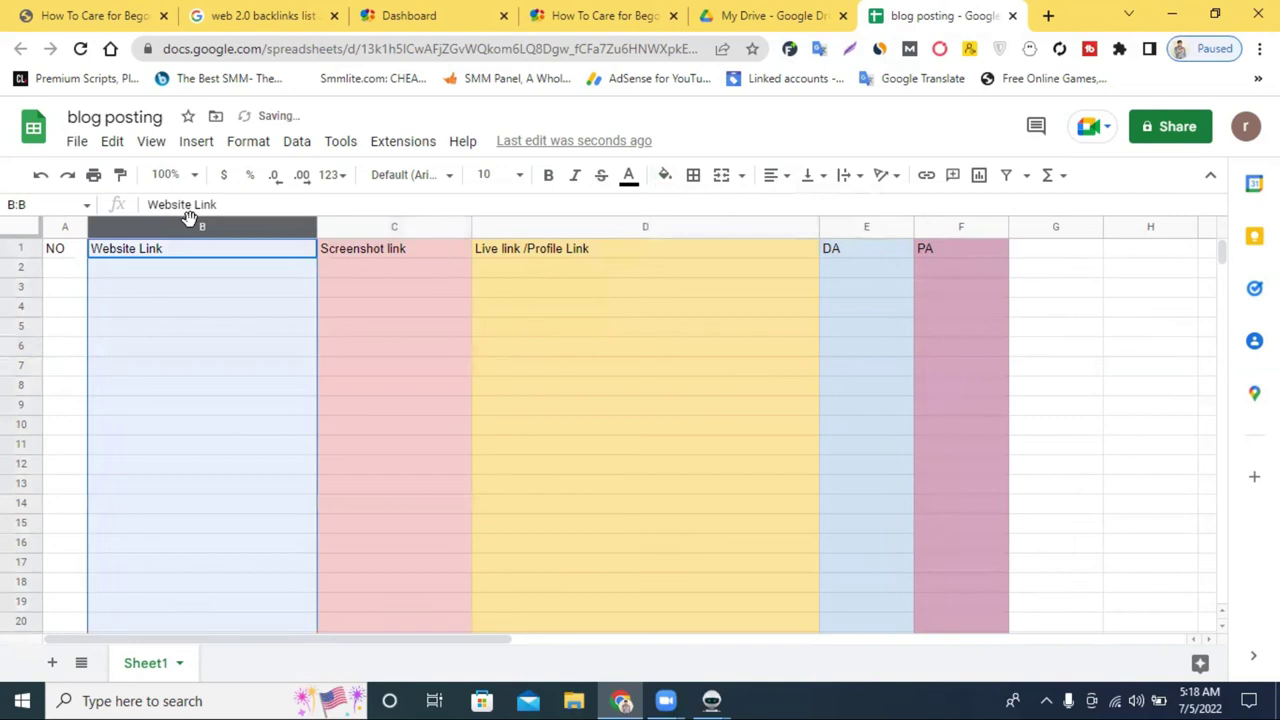
pyautogui.click(664, 175)
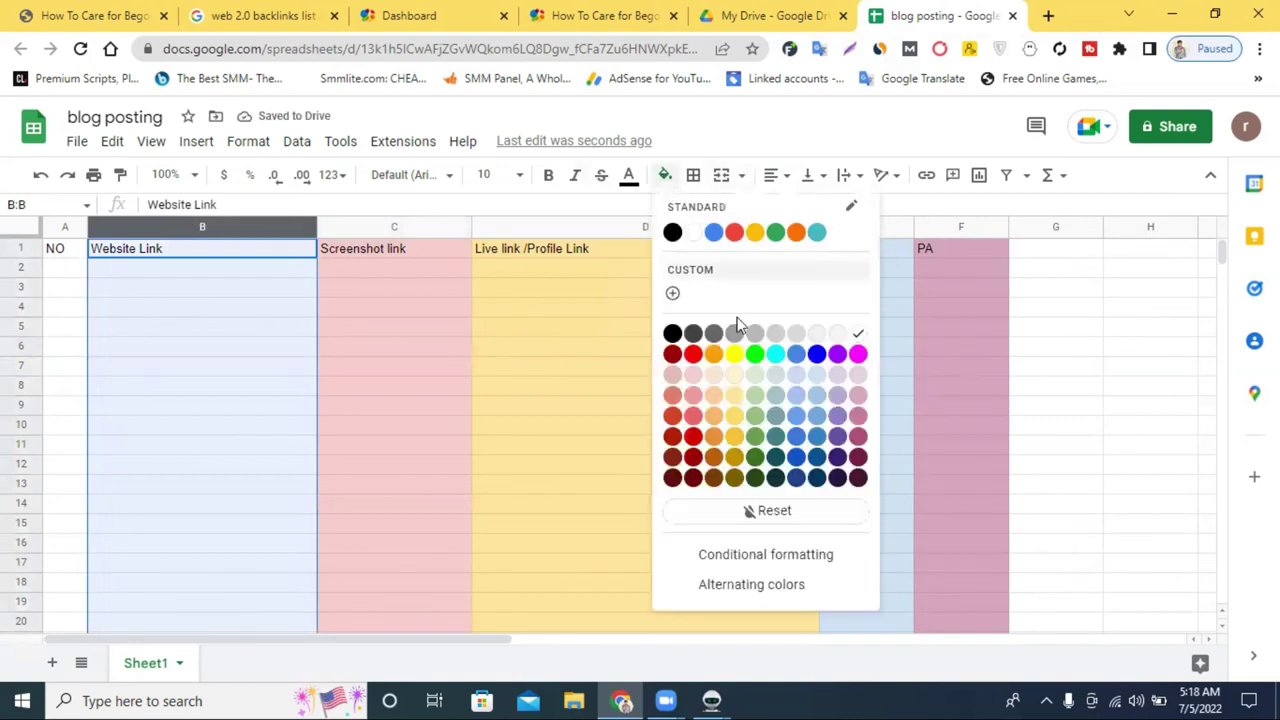
pyautogui.click(695, 379)
pyautogui.click(362, 385)
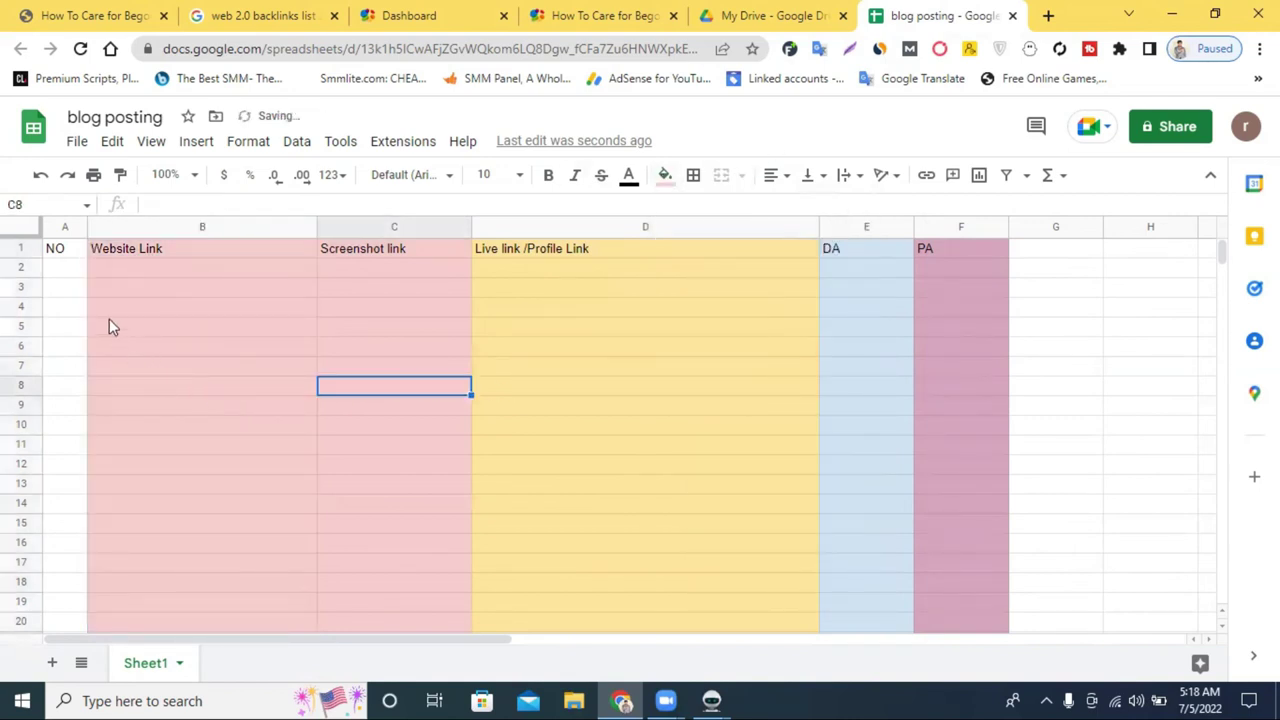
# Step: Set the fill of the whole Website Link column to light cornflower blue
pyautogui.click(234, 226)
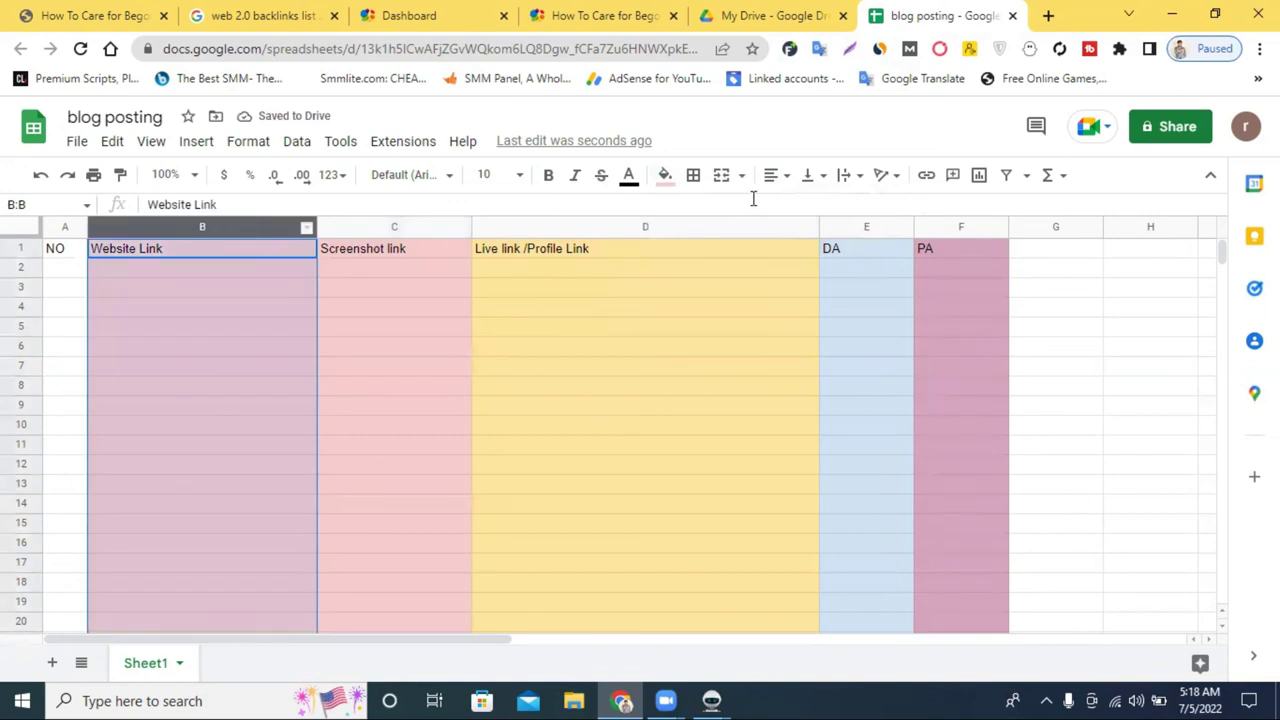
pyautogui.click(666, 176)
pyautogui.click(801, 397)
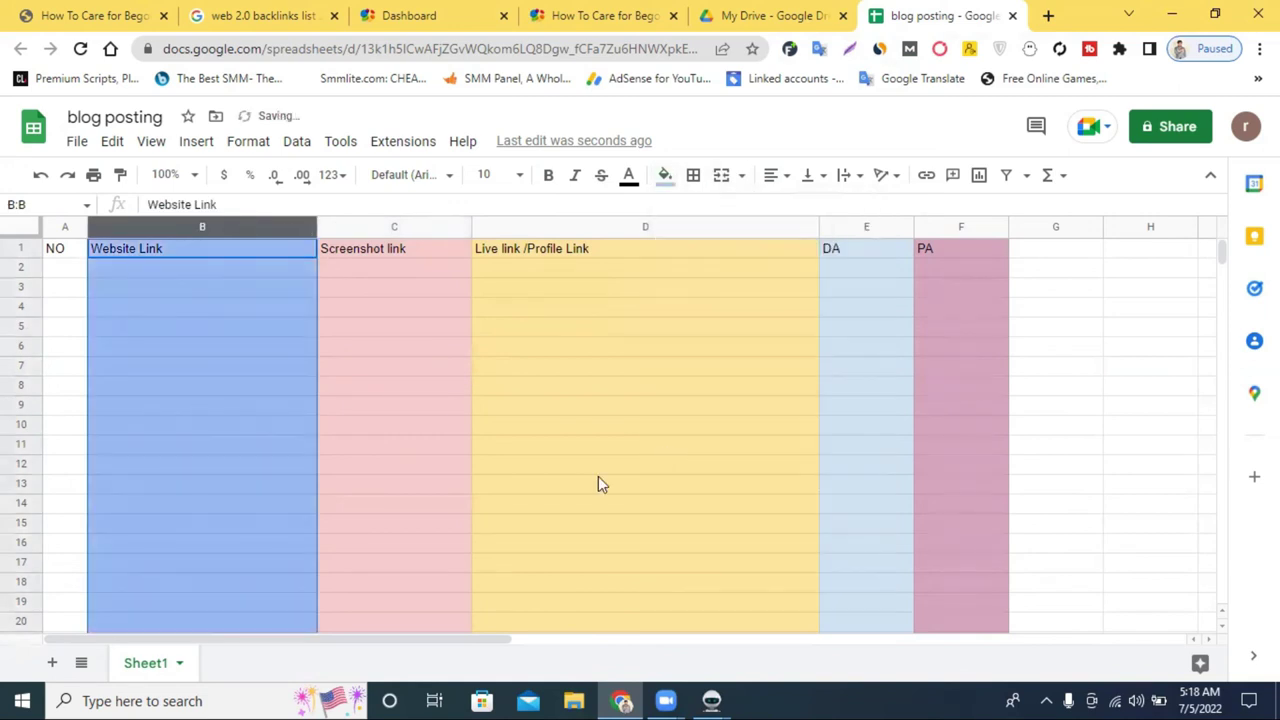
# Step: Fill the whole NO column with the palest light magenta
pyautogui.click(555, 465)
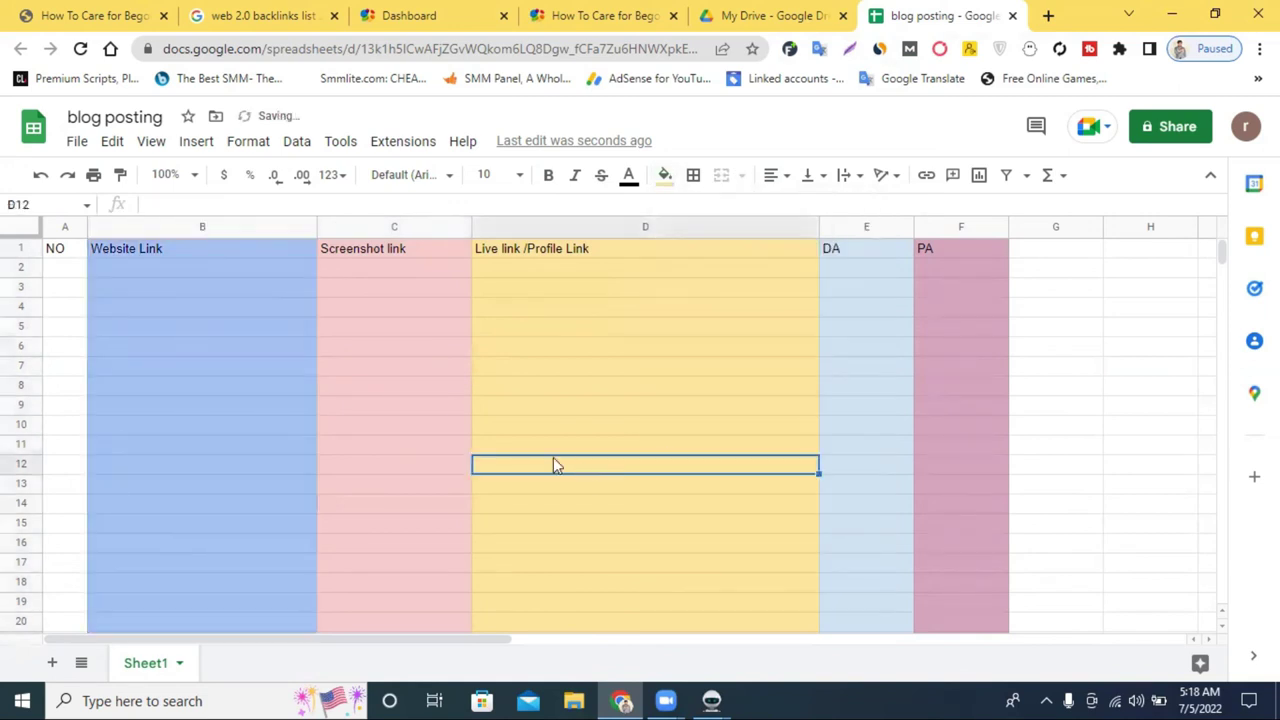
pyautogui.click(63, 227)
pyautogui.click(664, 175)
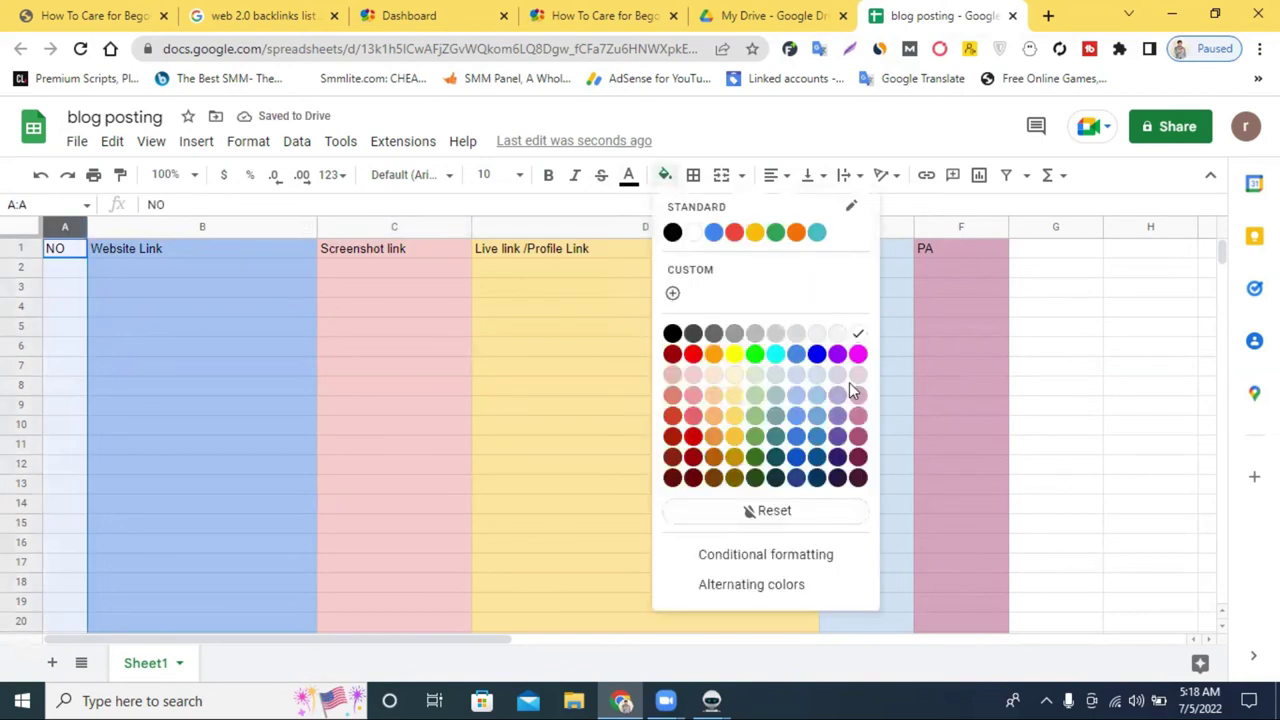
pyautogui.click(857, 377)
pyautogui.click(935, 390)
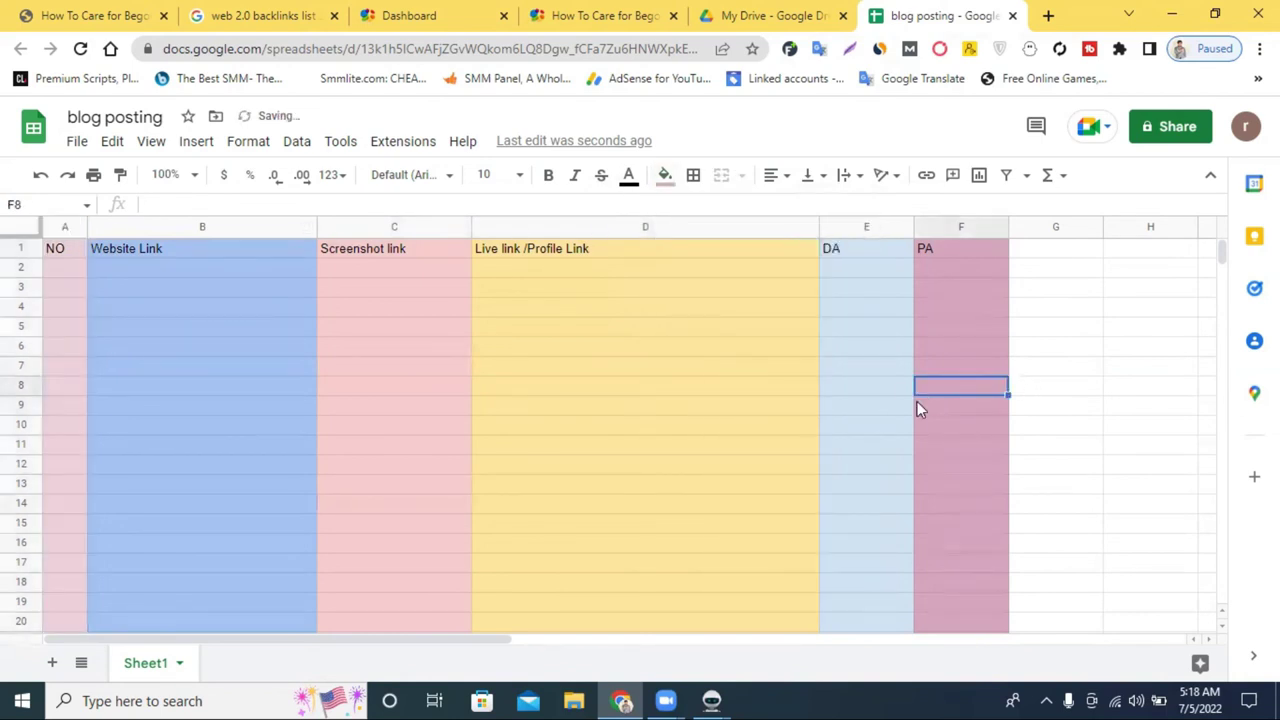
# Step: Make the header row bold and set its font size to 14
pyautogui.click(21, 248)
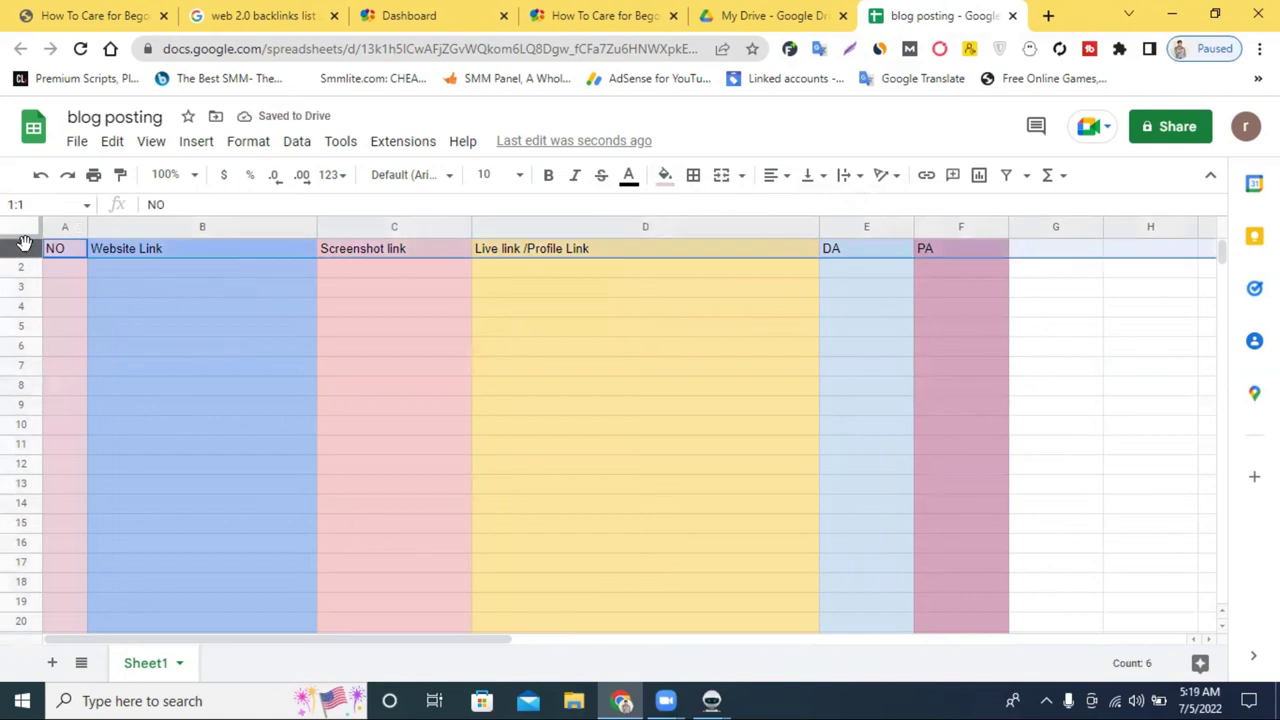
pyautogui.click(548, 175)
pyautogui.click(518, 176)
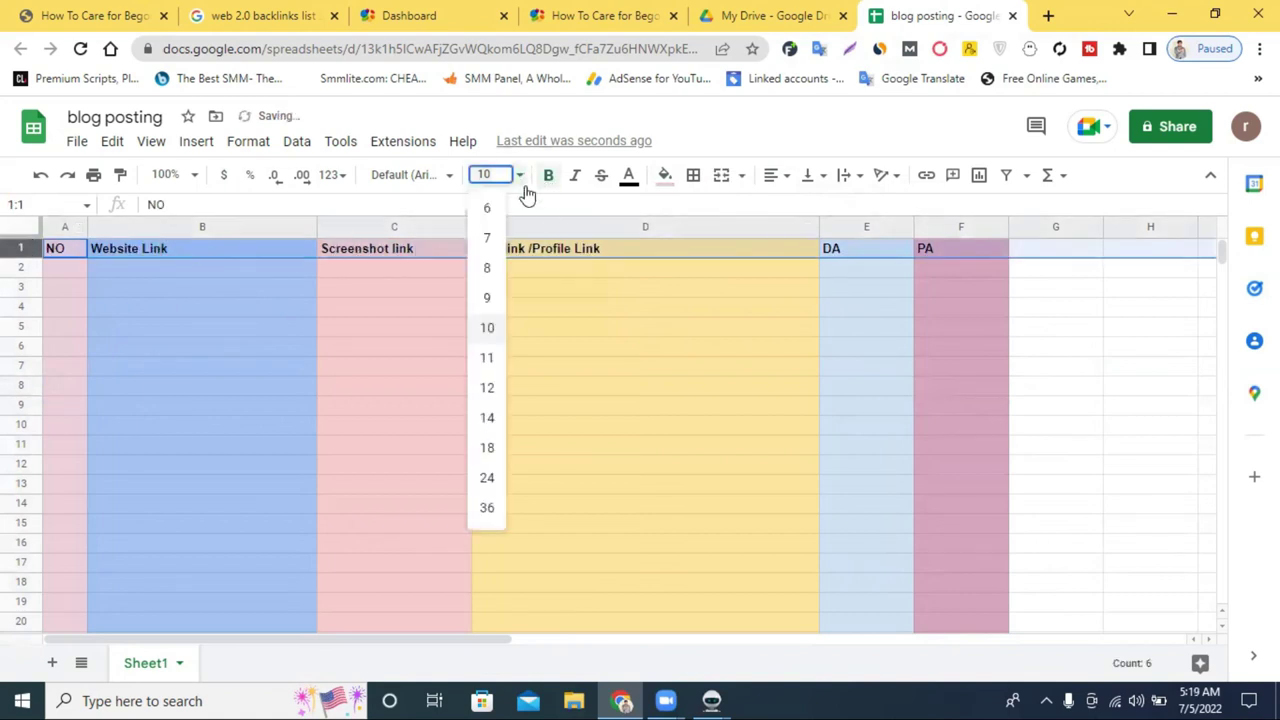
pyautogui.click(497, 418)
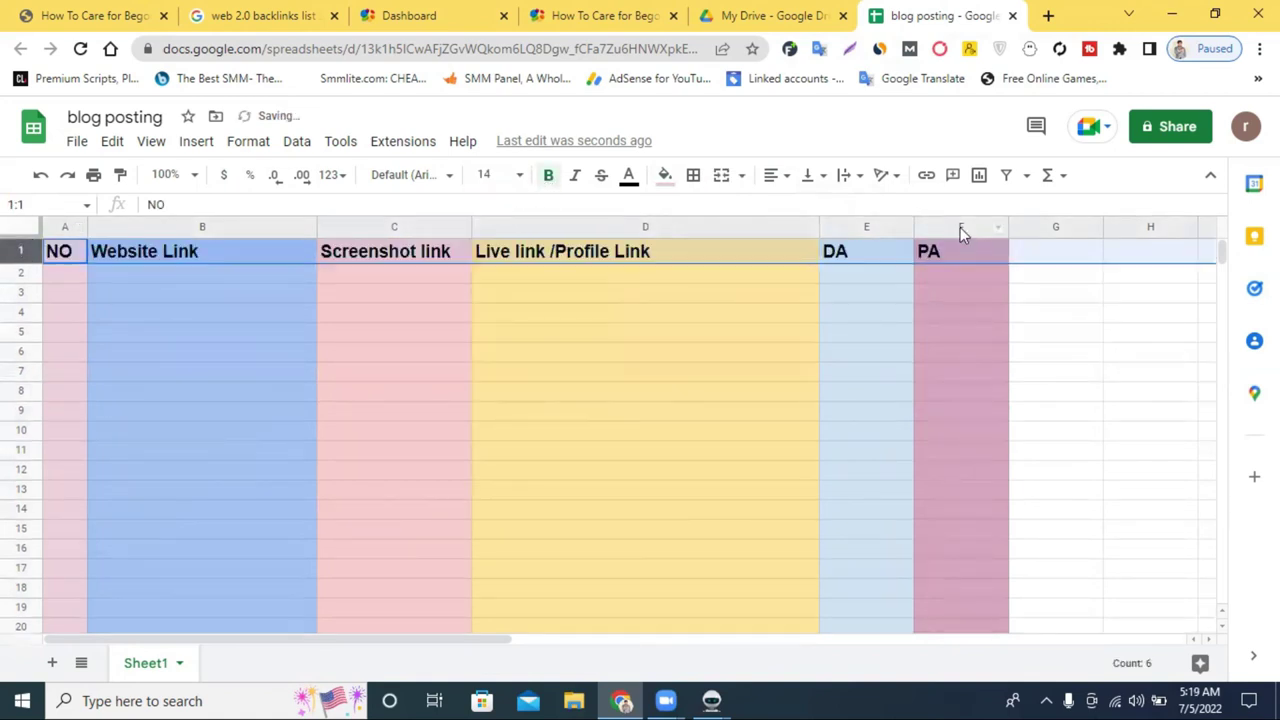
# Step: Widen the Screenshot link column slightly and centre the header row's text horizontally
pyautogui.moveTo(471, 226); pyautogui.dragTo(495, 226)
pyautogui.click(772, 176)
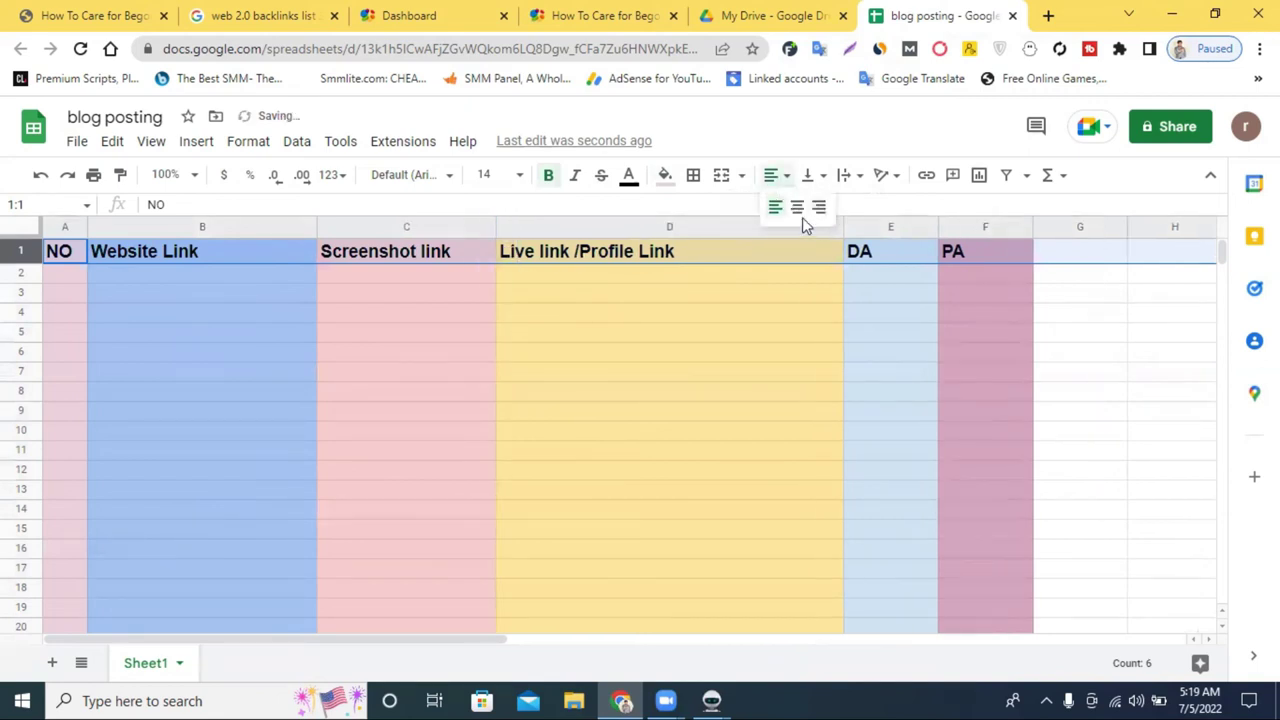
pyautogui.click(797, 207)
pyautogui.click(1120, 353)
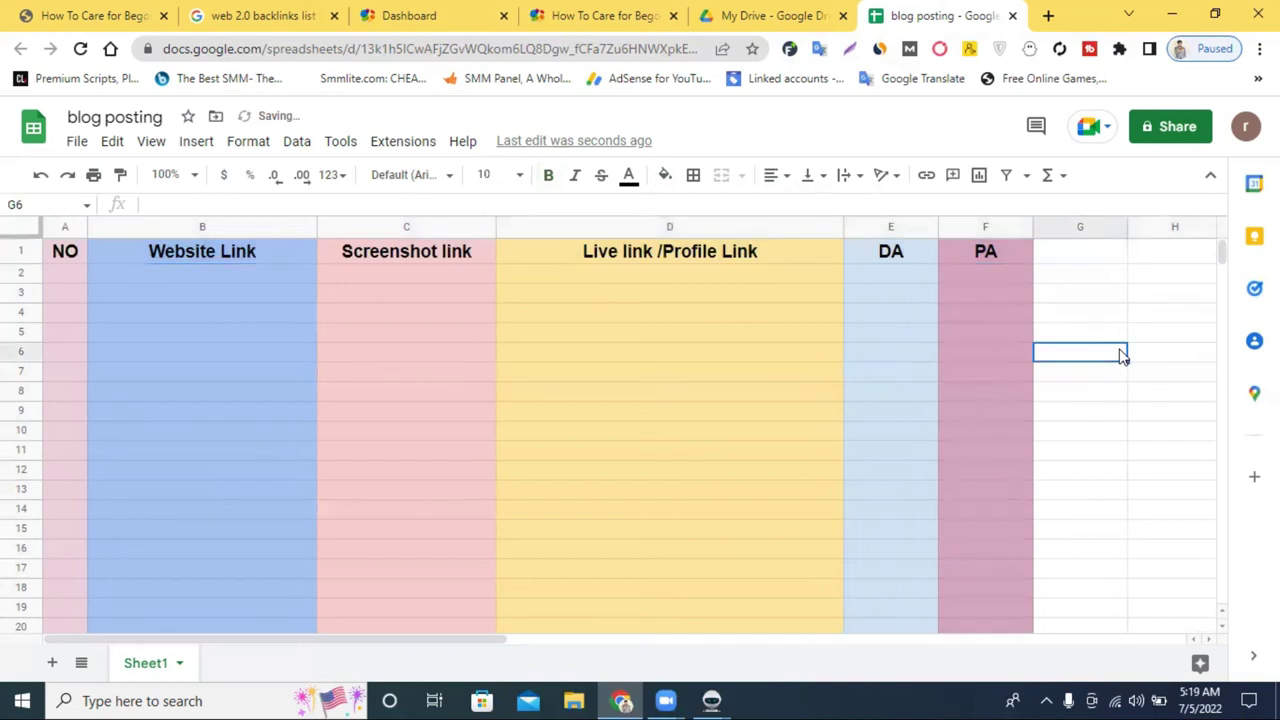
# Step: Try the standard yellow fill and the standard blue fill on the whole header row
pyautogui.click(20, 251)
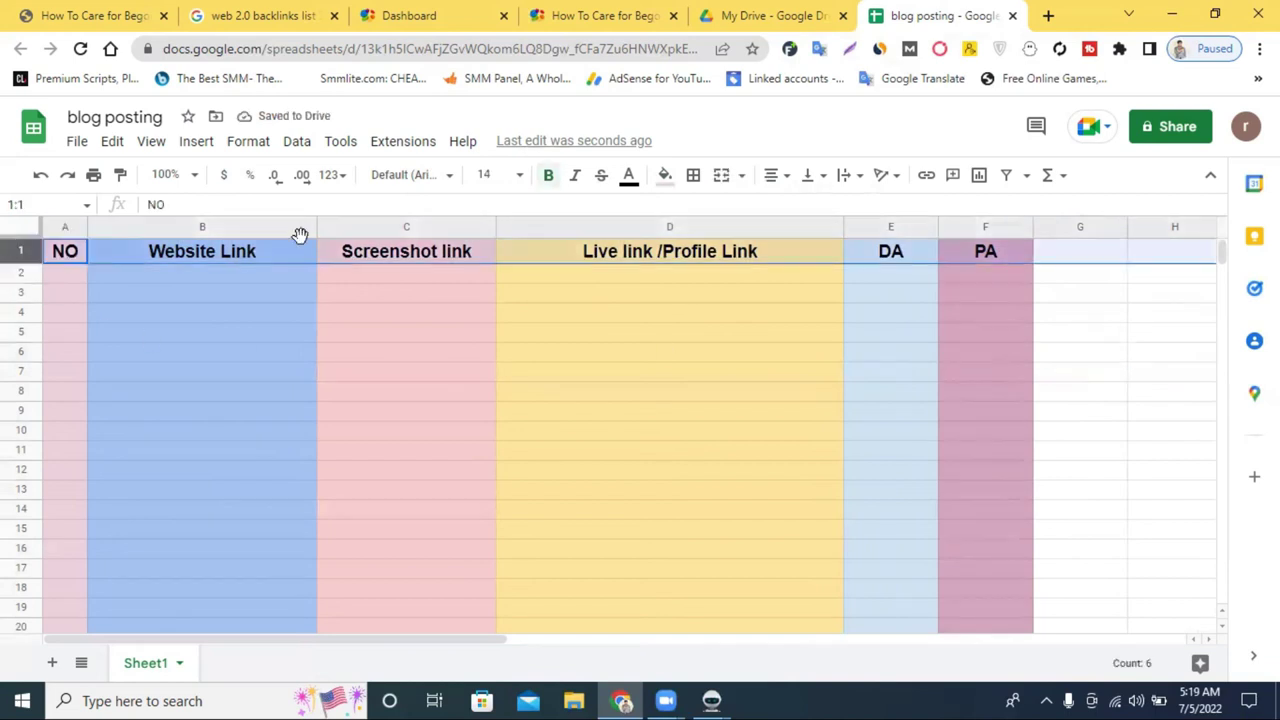
pyautogui.click(665, 176)
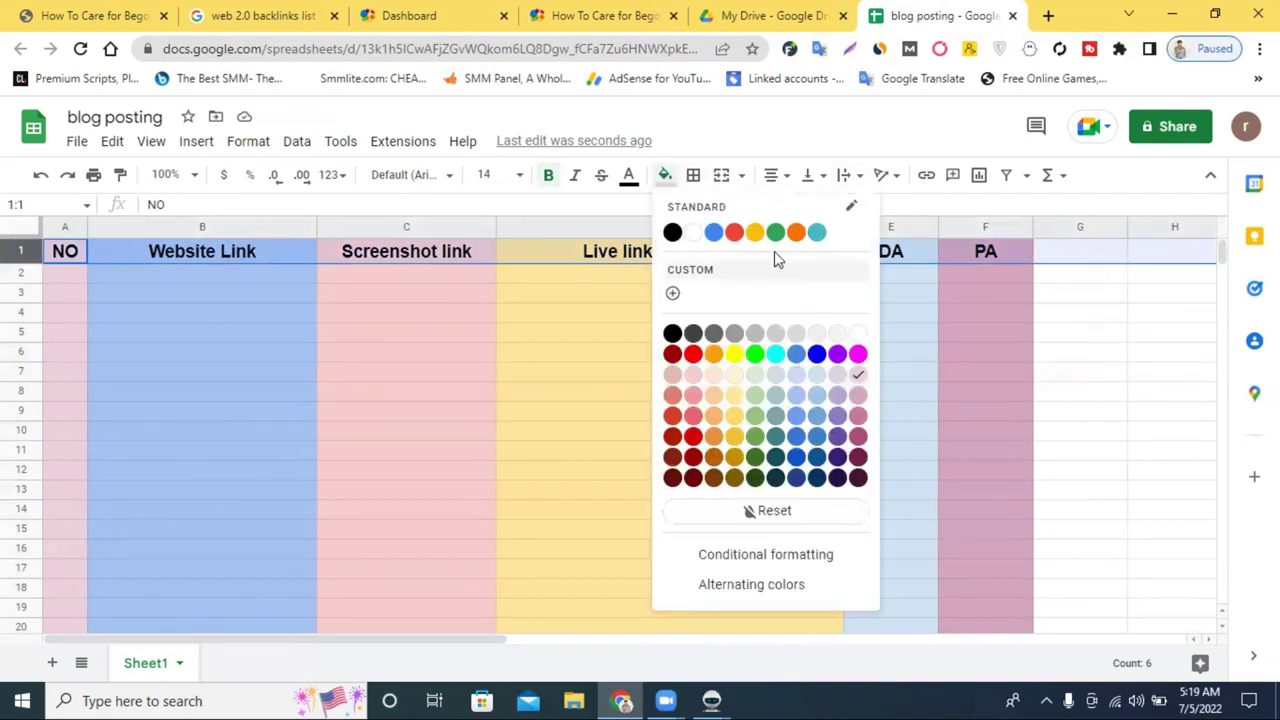
pyautogui.click(754, 236)
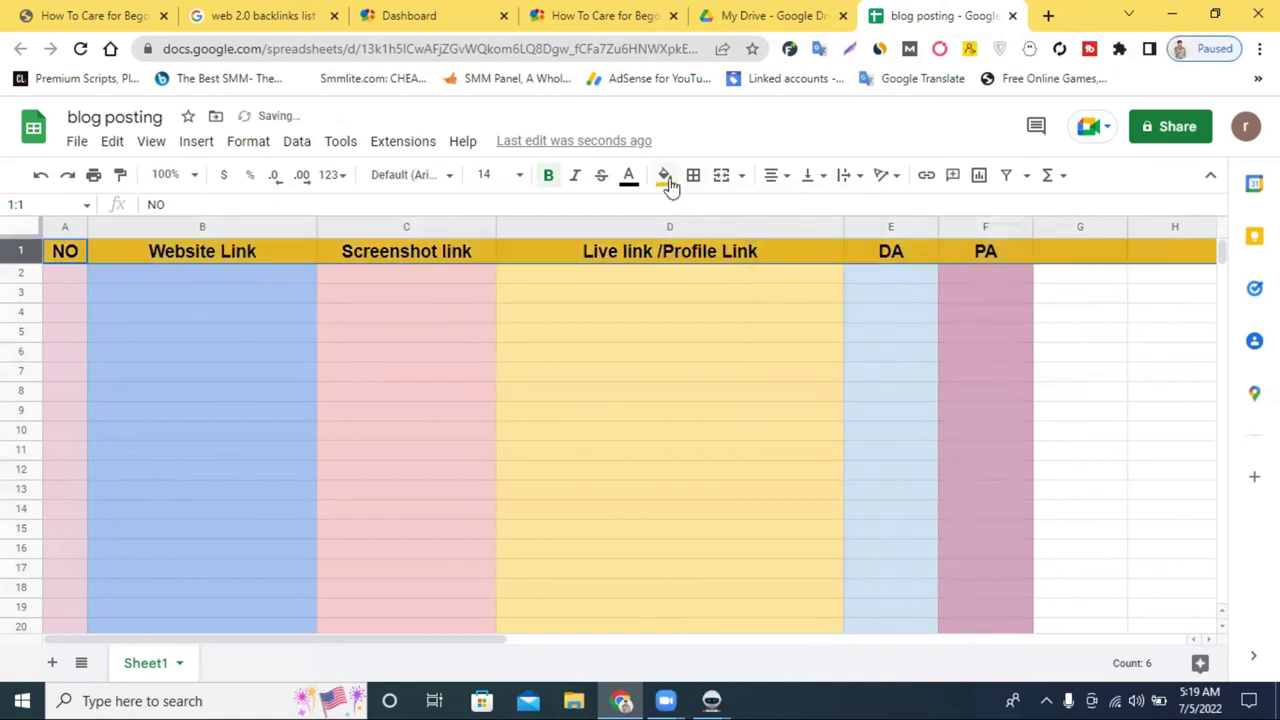
pyautogui.click(665, 176)
pyautogui.click(713, 232)
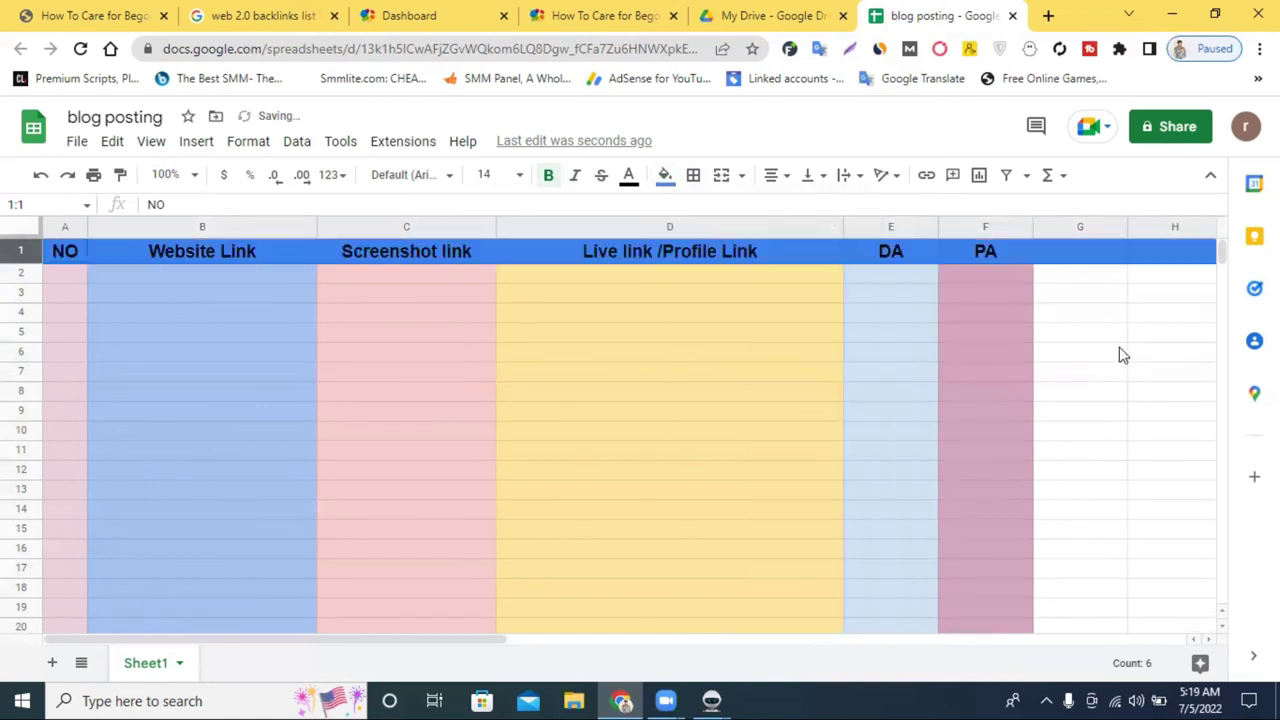
pyautogui.click(1118, 354)
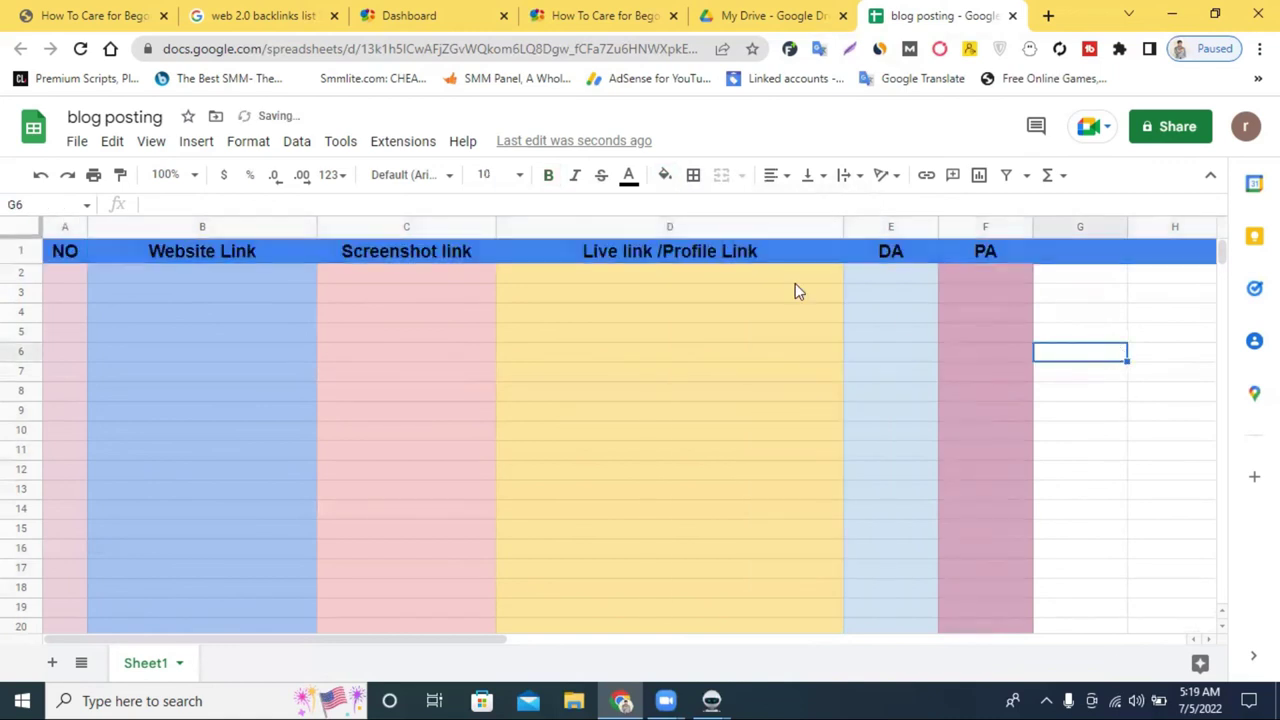
# Step: Fill the whole header row with the standard orange
pyautogui.click(21, 251)
pyautogui.click(665, 176)
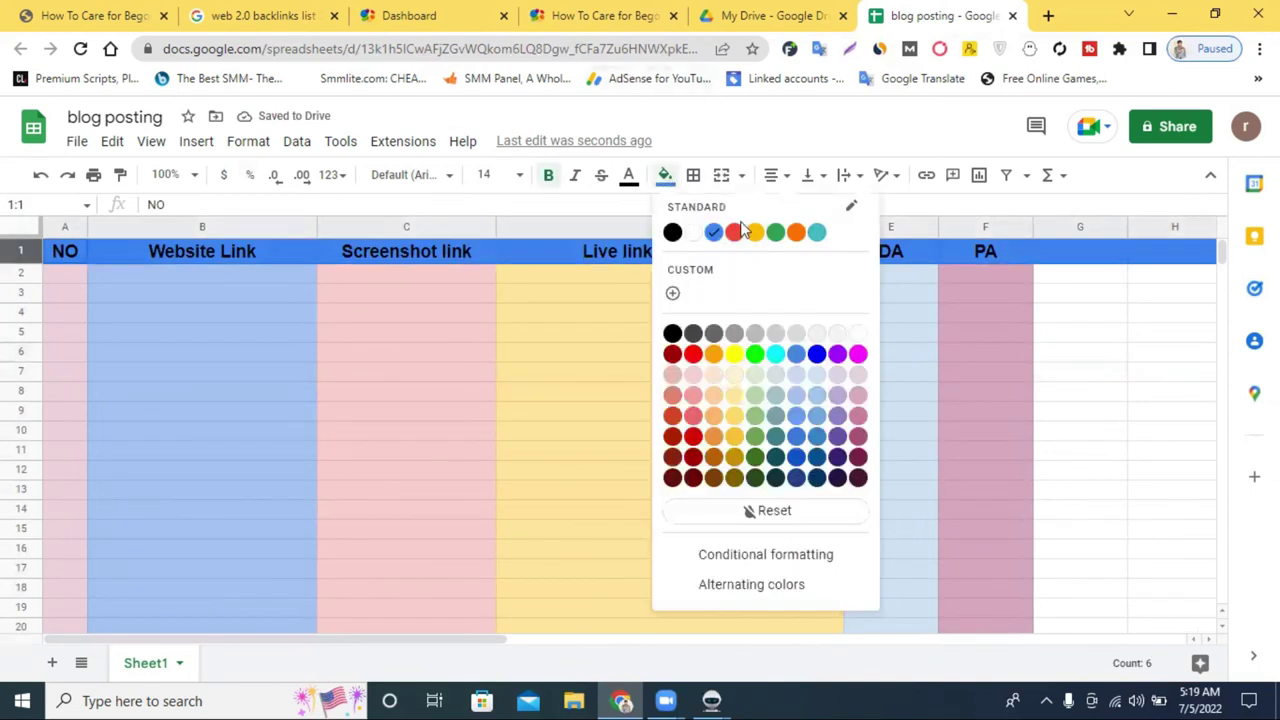
pyautogui.click(796, 233)
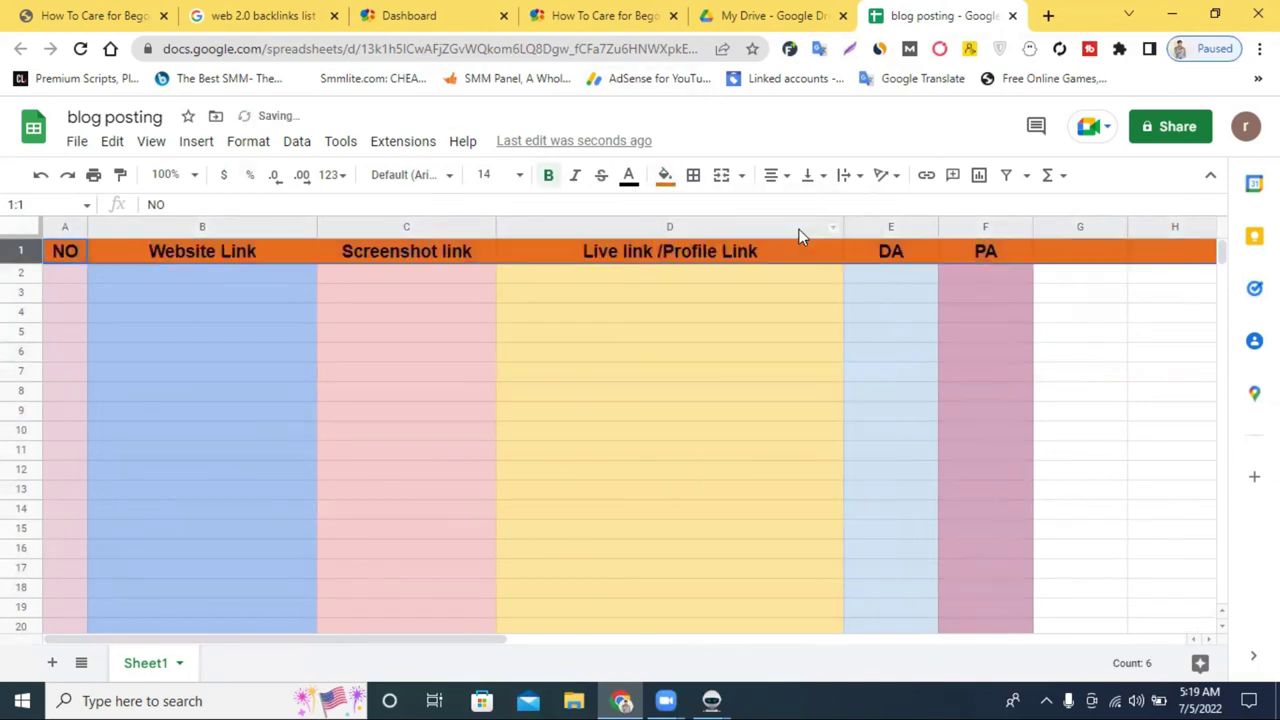
pyautogui.click(683, 371)
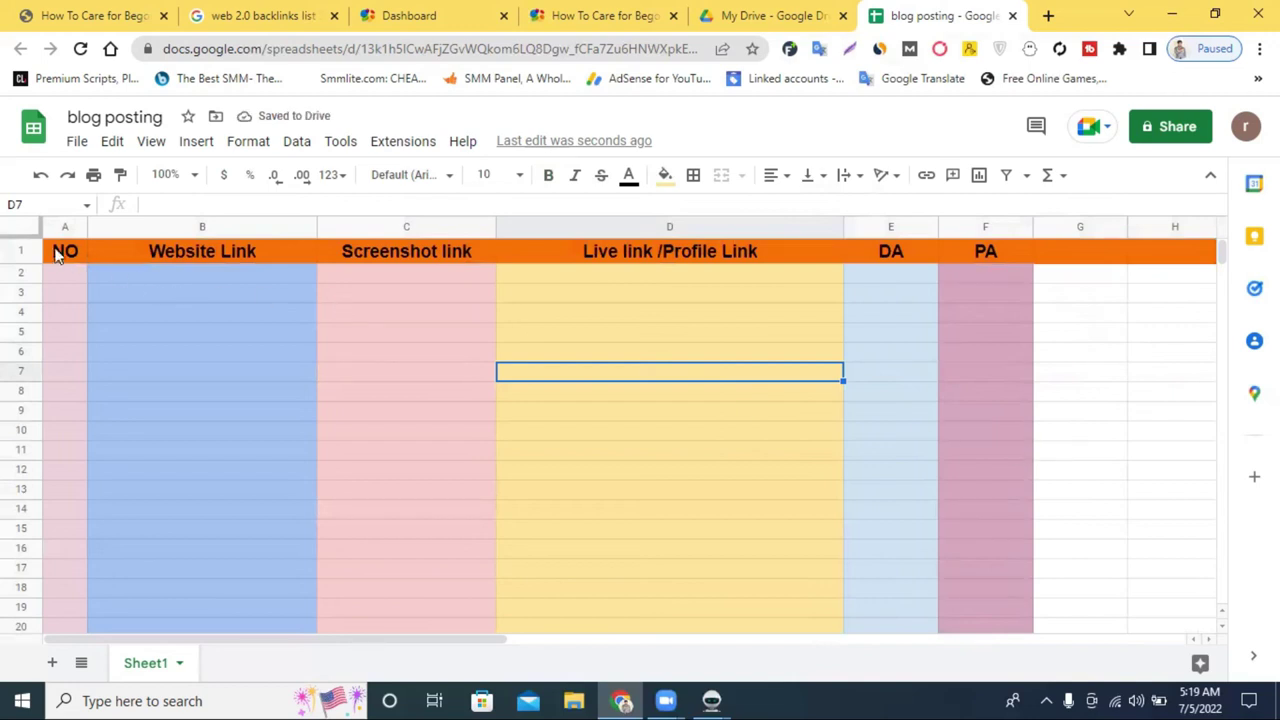
# Step: Set the text colour of the whole header row to white
pyautogui.click(21, 251)
pyautogui.click(629, 176)
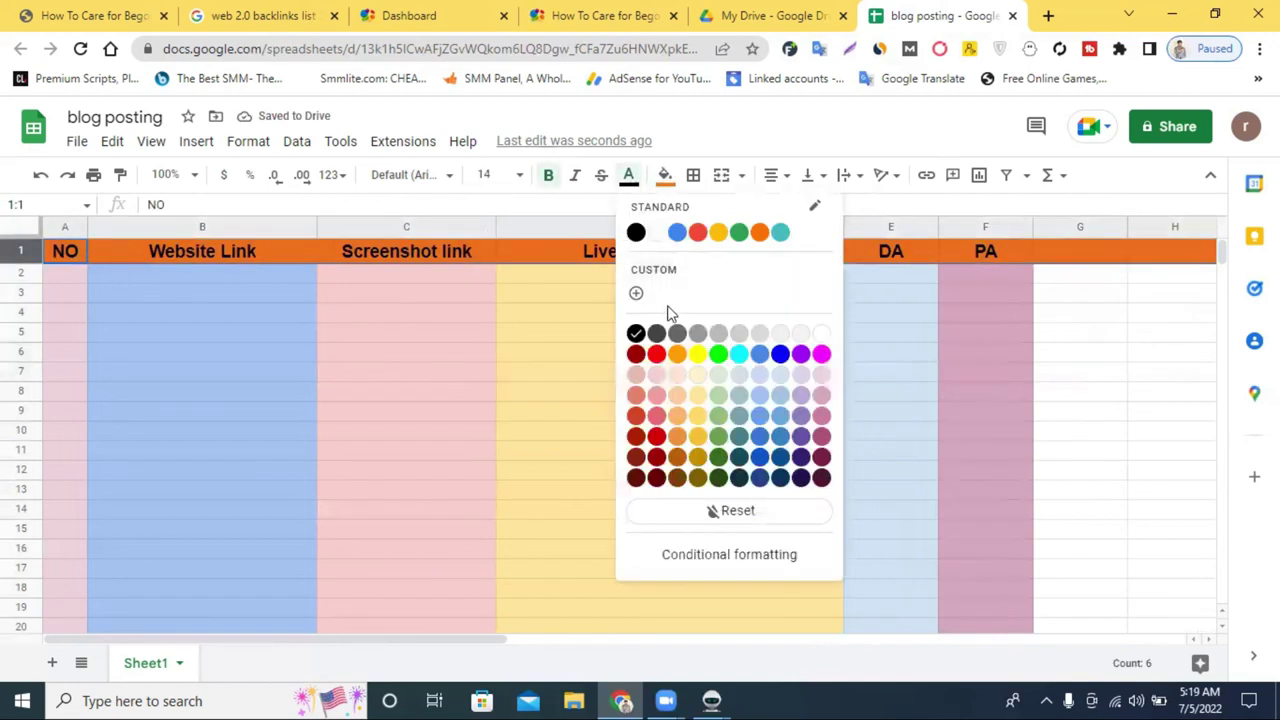
pyautogui.click(657, 233)
pyautogui.click(666, 336)
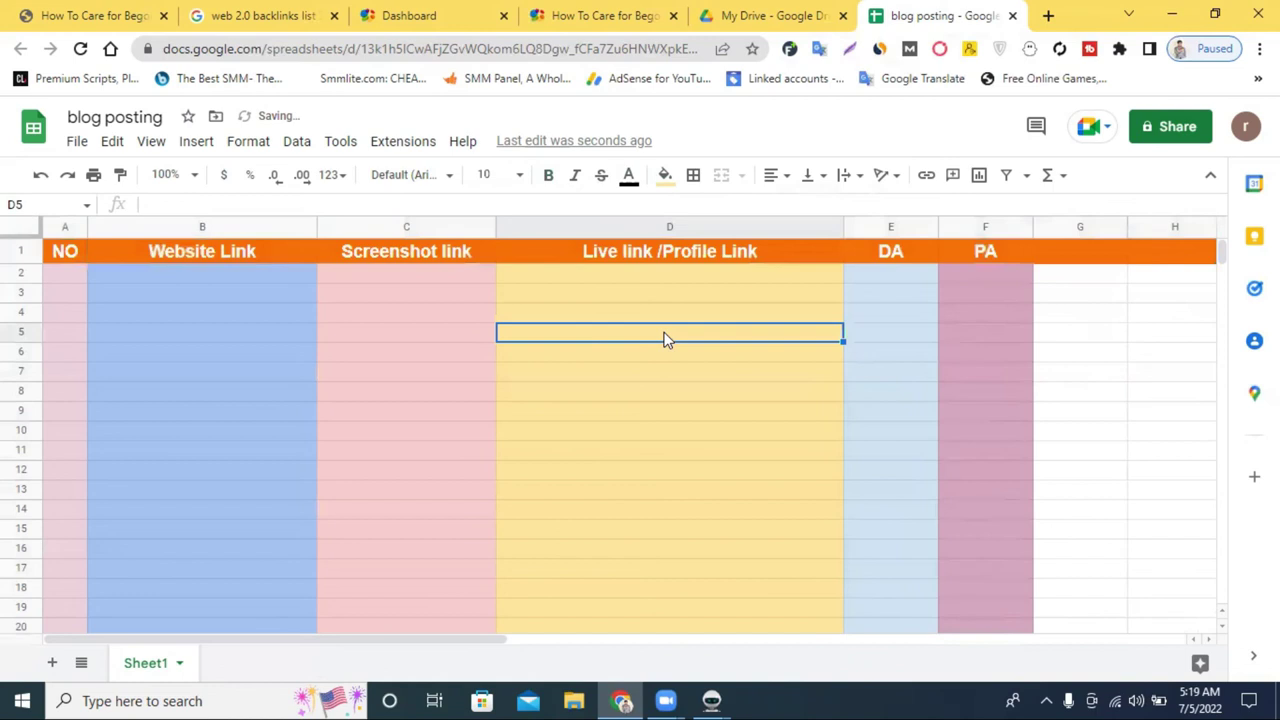
# Step: Make the header row slightly taller and set its font size to 18
pyautogui.click(21, 254)
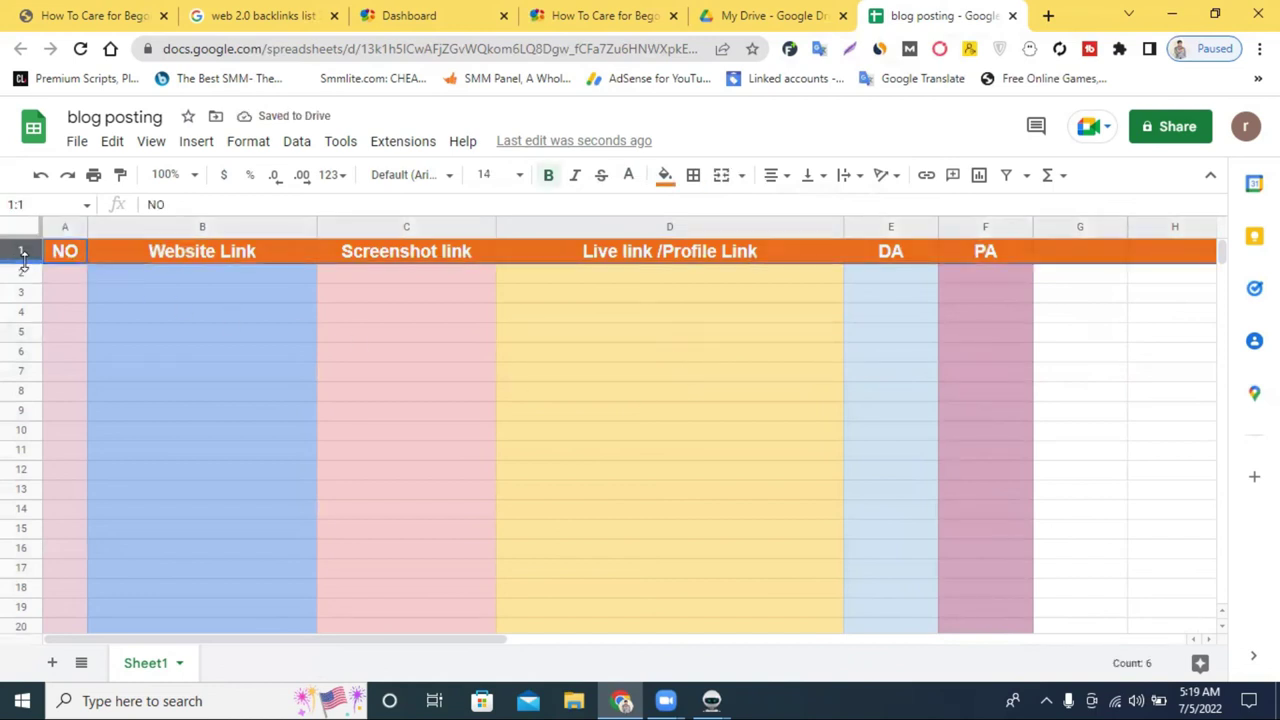
pyautogui.moveTo(22, 263); pyautogui.dragTo(24, 270)
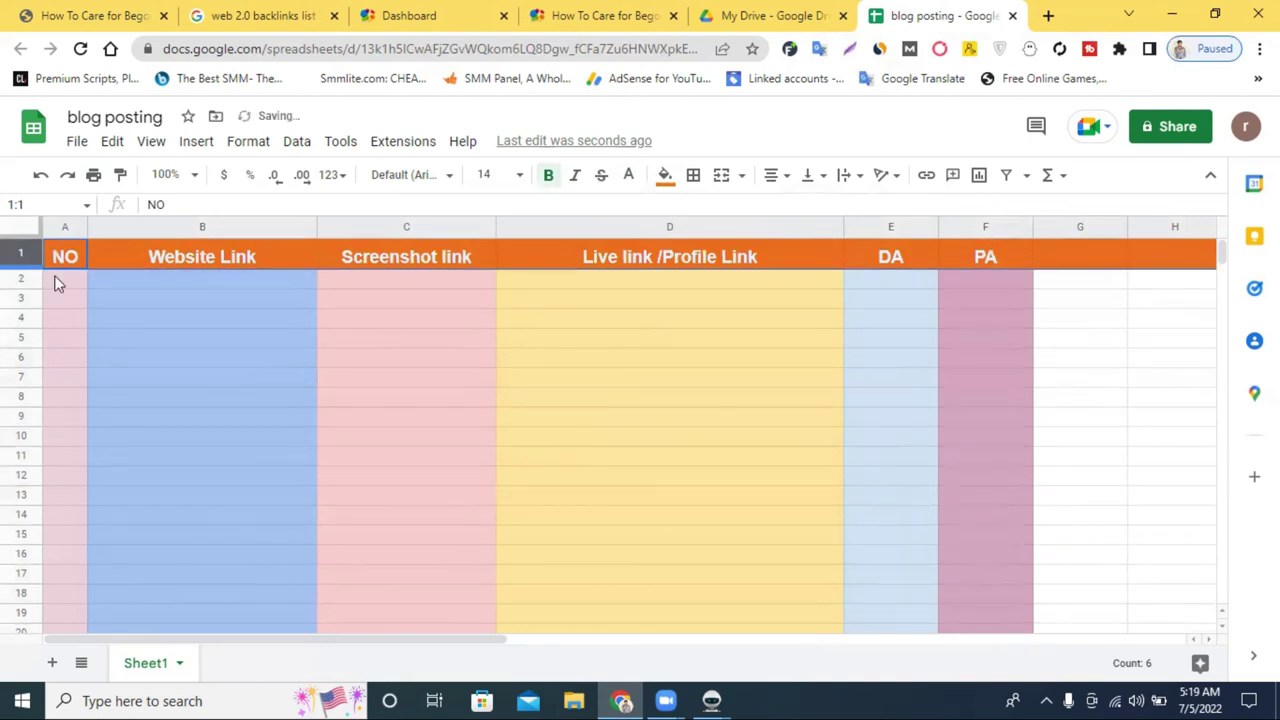
pyautogui.click(519, 177)
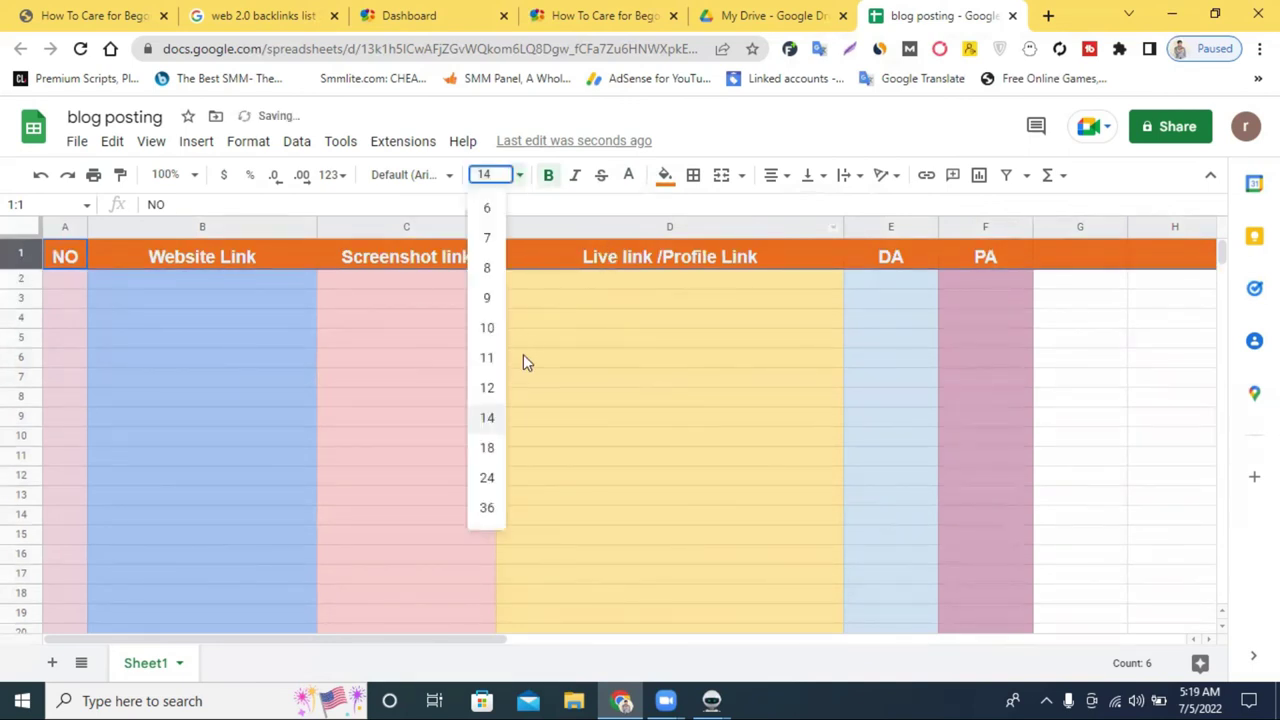
pyautogui.click(490, 447)
pyautogui.click(1140, 425)
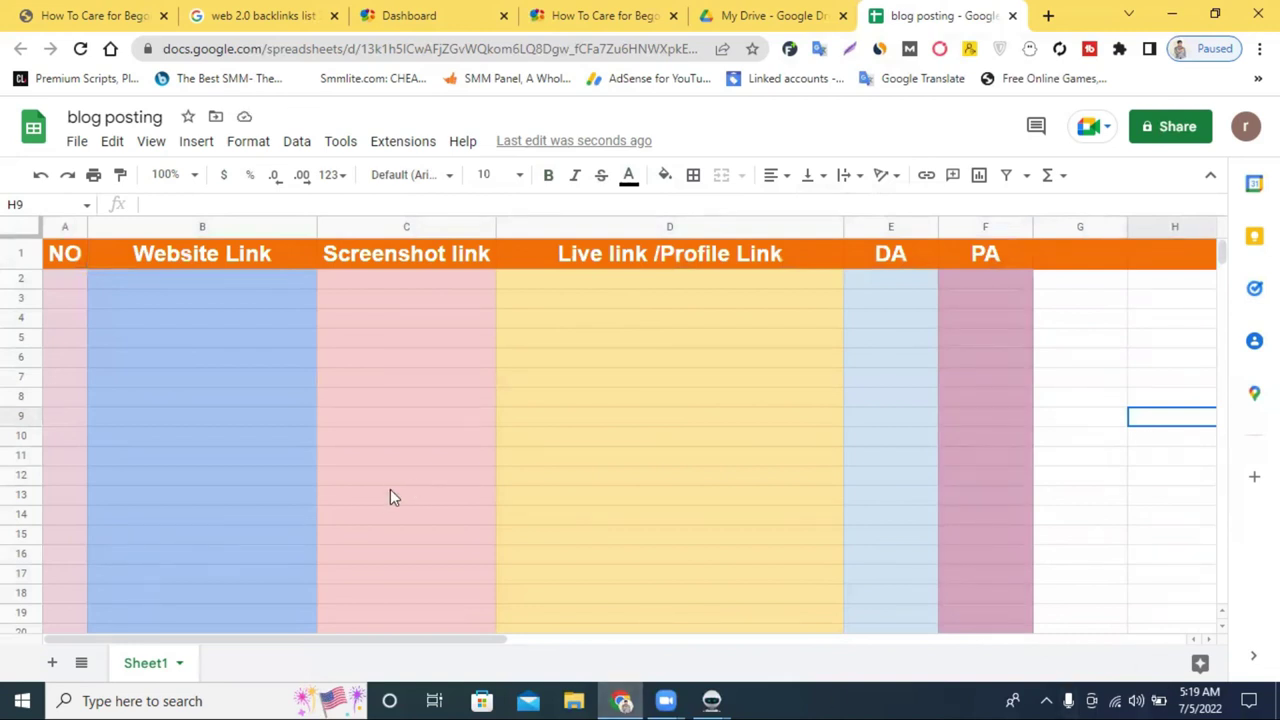
pyautogui.click(47, 282)
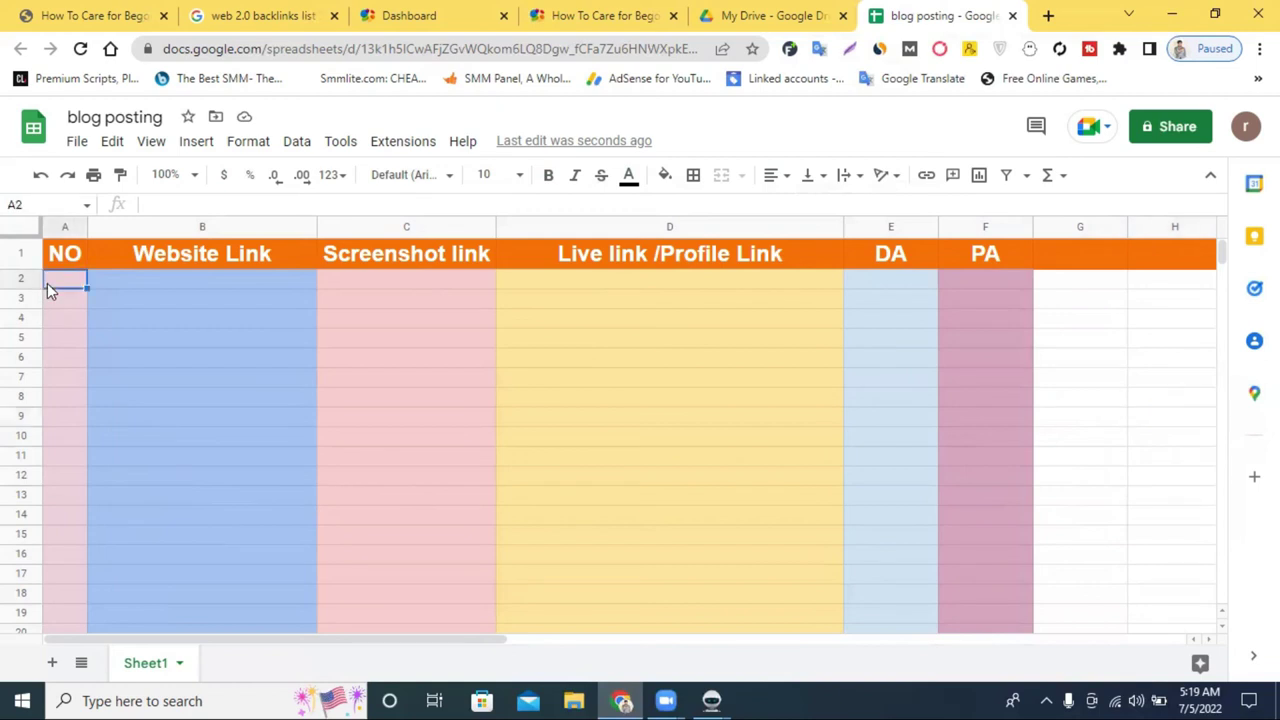
pyautogui.write('1')
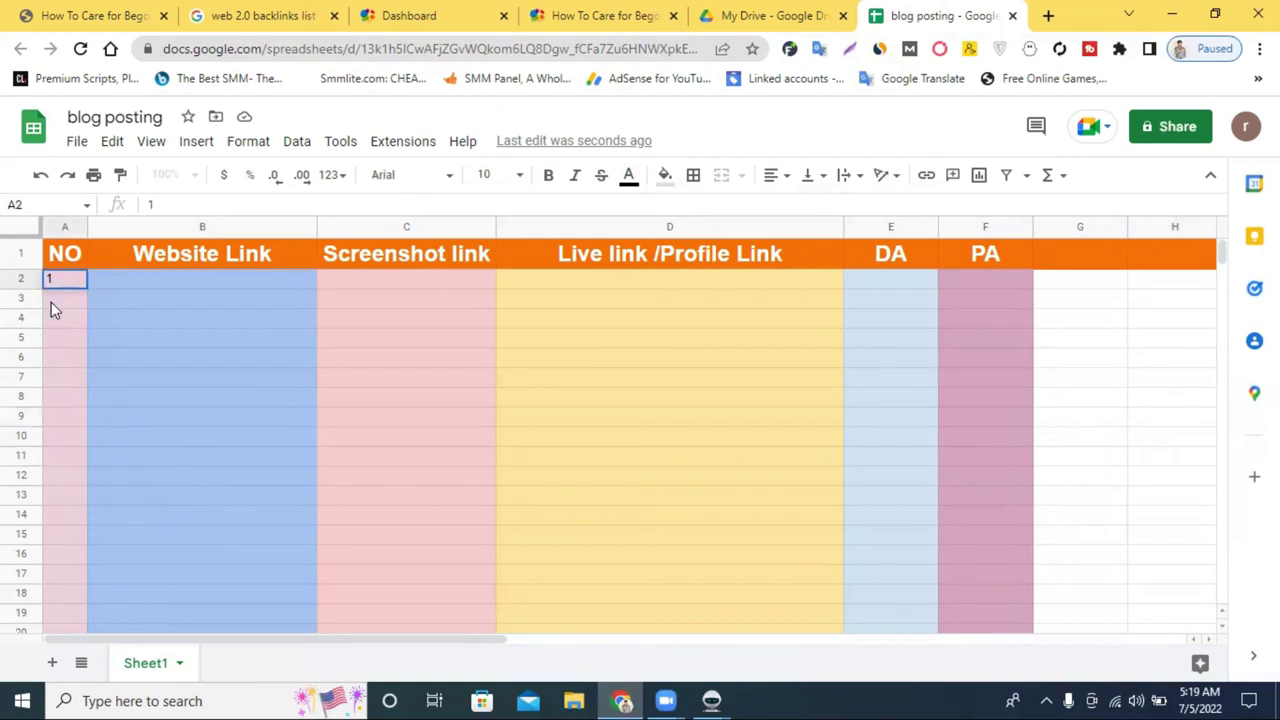
pyautogui.doubleClick(144, 279)
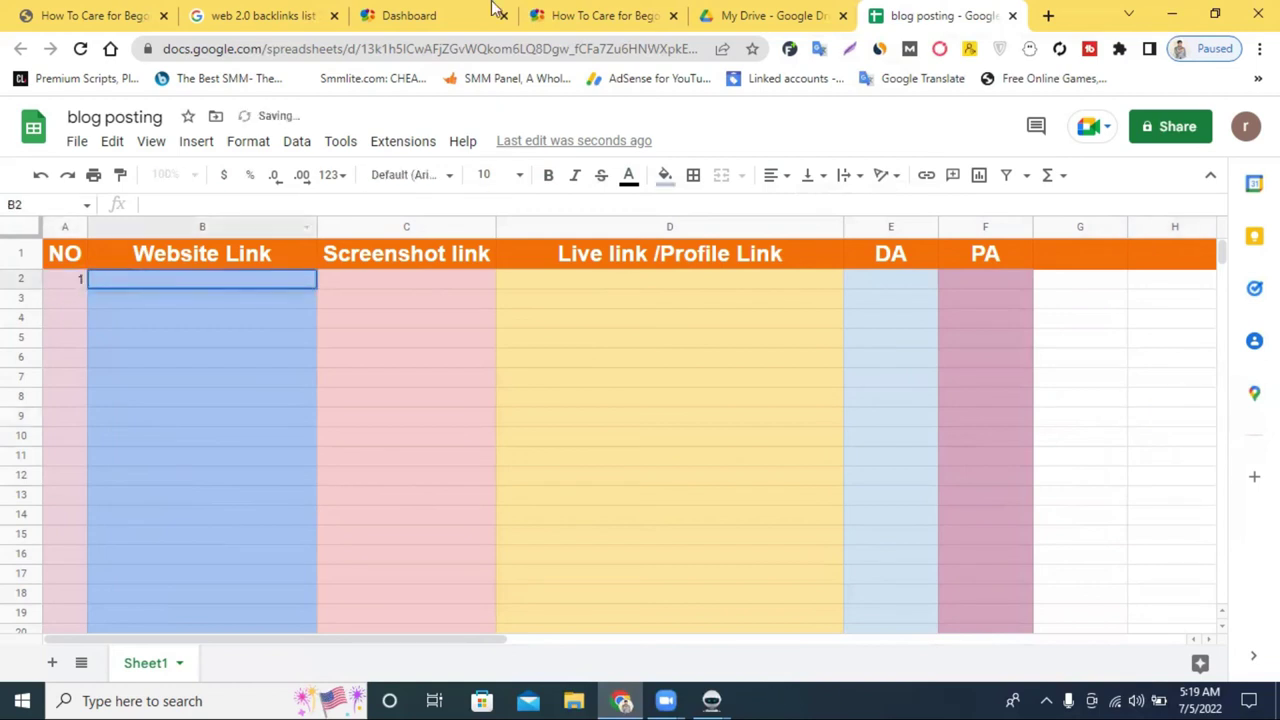
pyautogui.click(449, 12)
pyautogui.moveTo(236, 47); pyautogui.dragTo(163, 48)
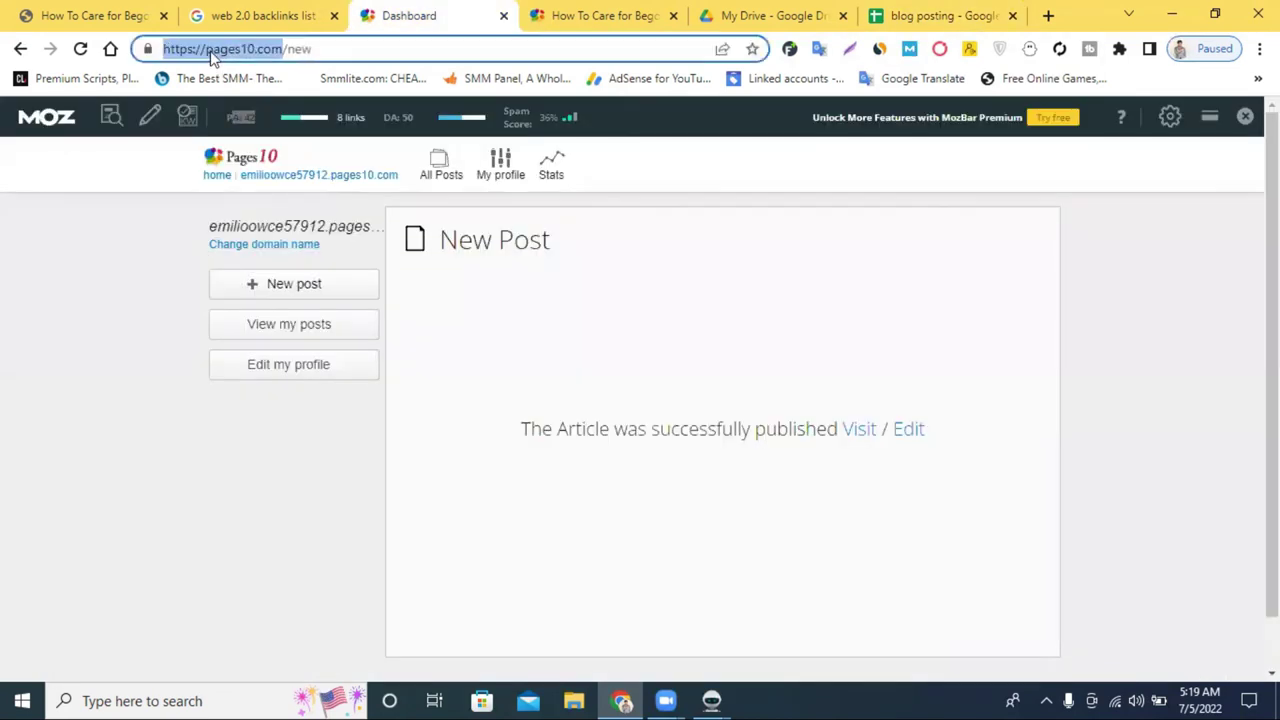
pyautogui.rightClick(213, 55)
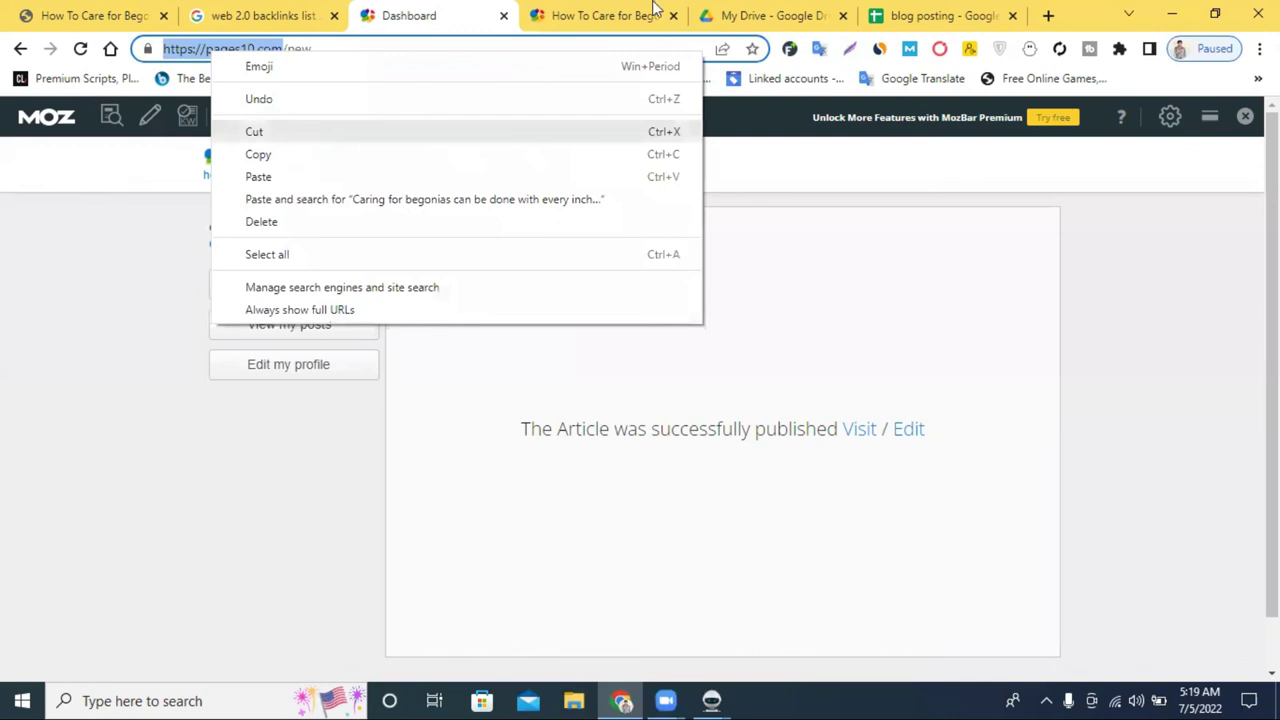
pyautogui.click(770, 15)
pyautogui.click(940, 15)
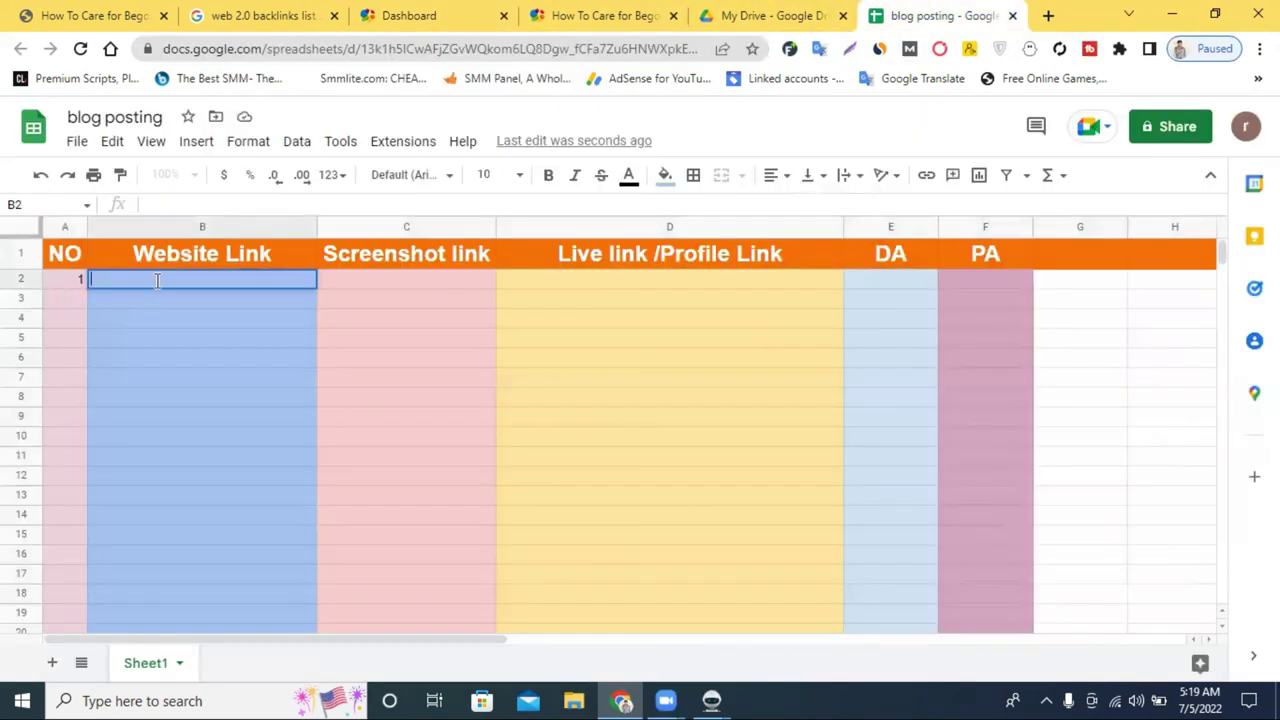
pyautogui.hotkey('ctrl', 'v')
pyautogui.click(180, 324)
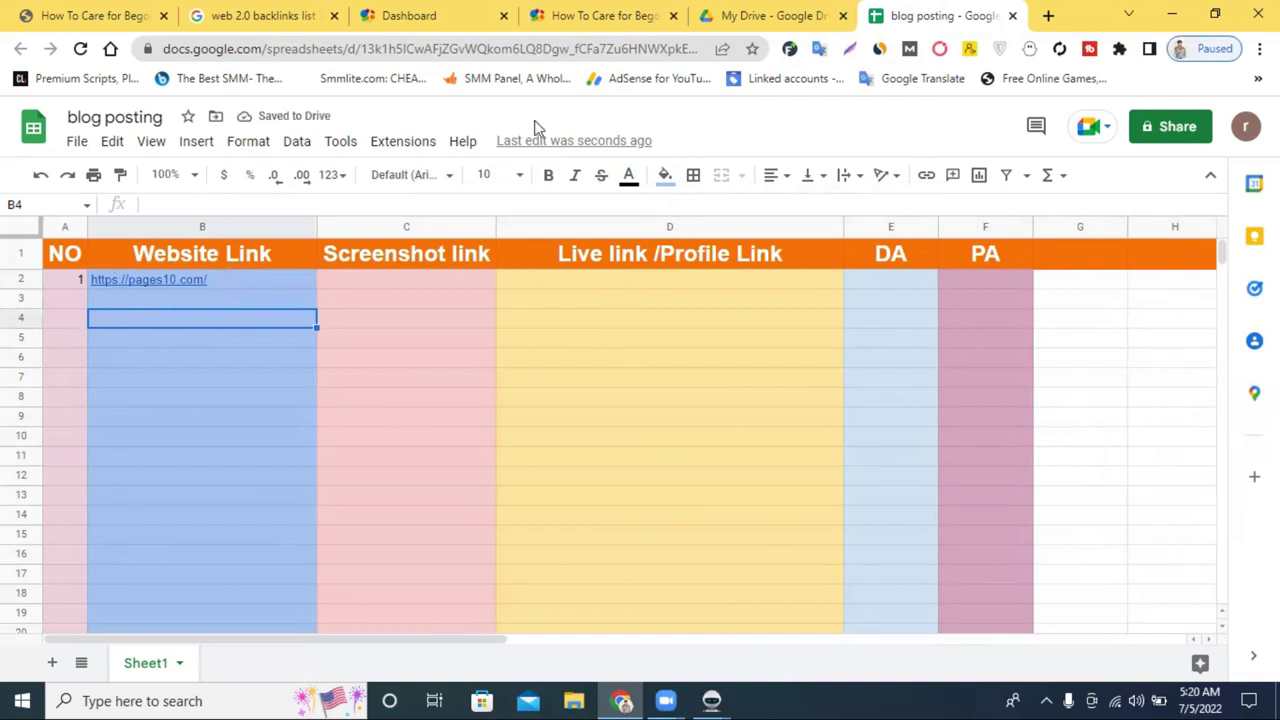
# Step: Capture the published begonia post on the Pages10 blog with Lightshot, selecting the whole visible page area, and upload the screenshot
pyautogui.click(775, 15)
pyautogui.click(484, 10)
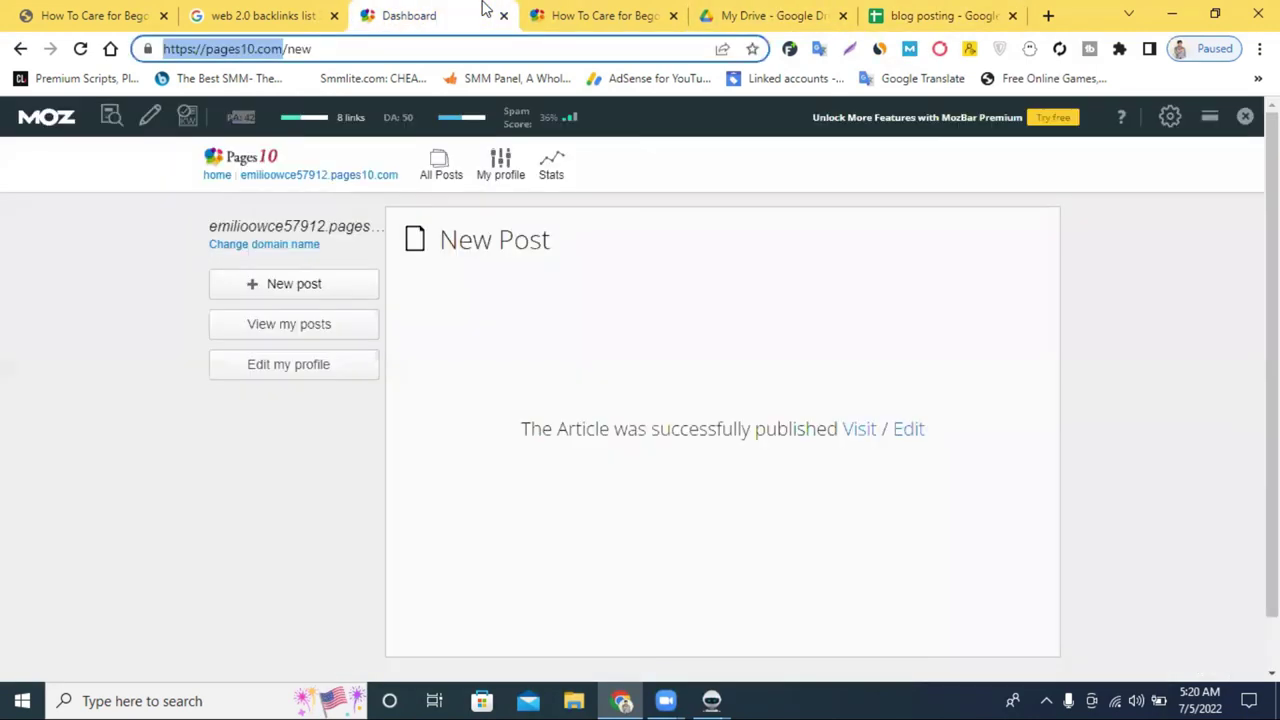
pyautogui.click(607, 12)
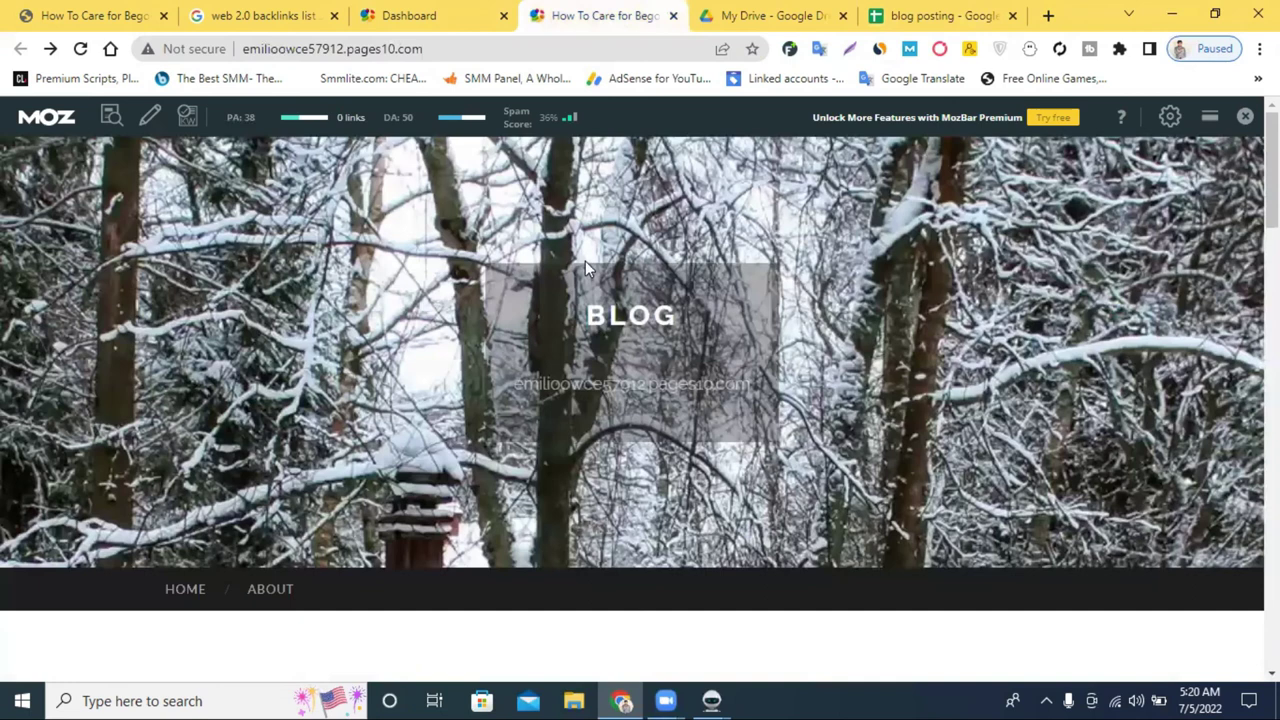
pyautogui.scroll(-5, 585, 268)
pyautogui.scroll(3, 585, 268)
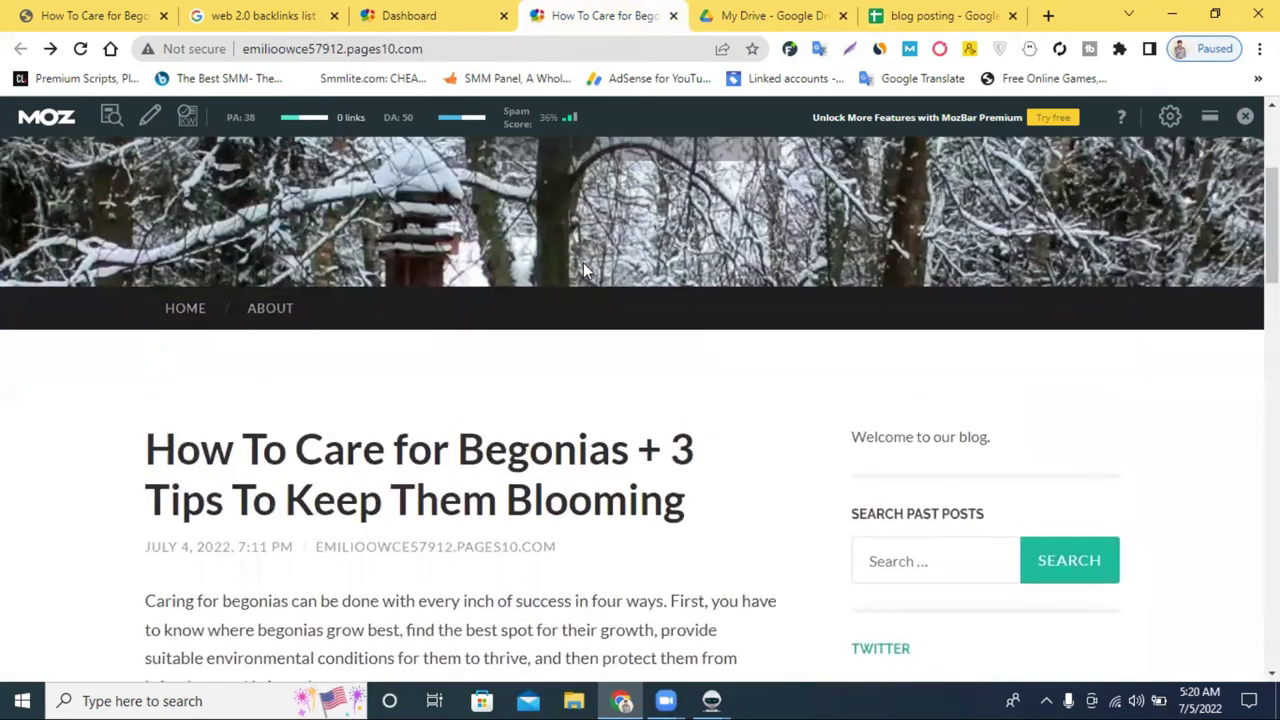
pyautogui.scroll(-3, 697, 212)
pyautogui.scroll(-4, 697, 218)
pyautogui.scroll(3, 697, 218)
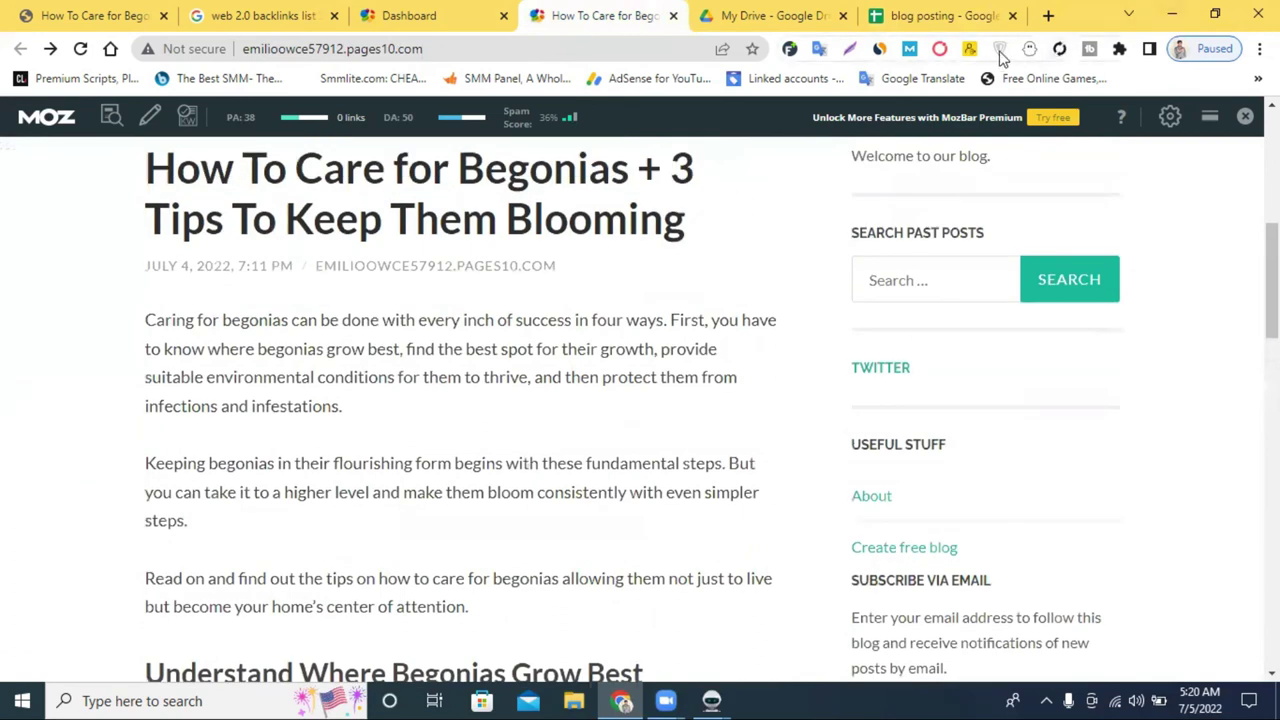
pyautogui.click(849, 50)
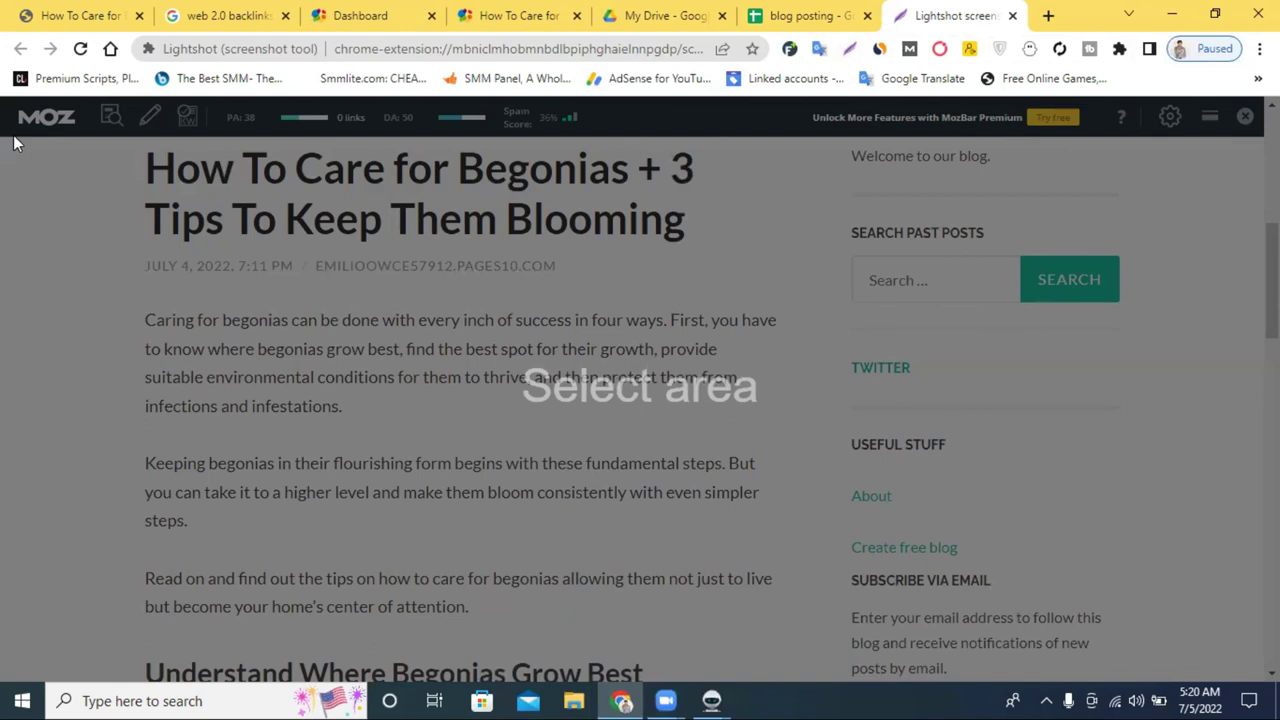
pyautogui.moveTo(12, 140); pyautogui.dragTo(1245, 671)
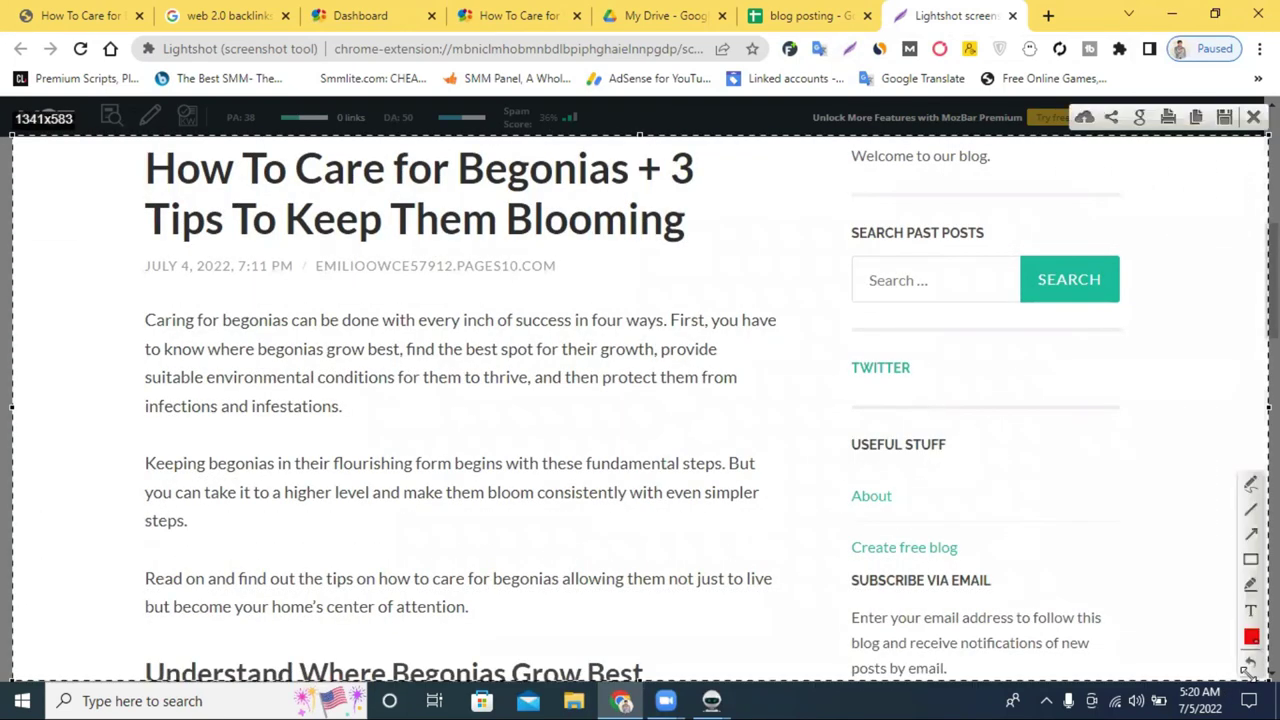
pyautogui.click(1085, 119)
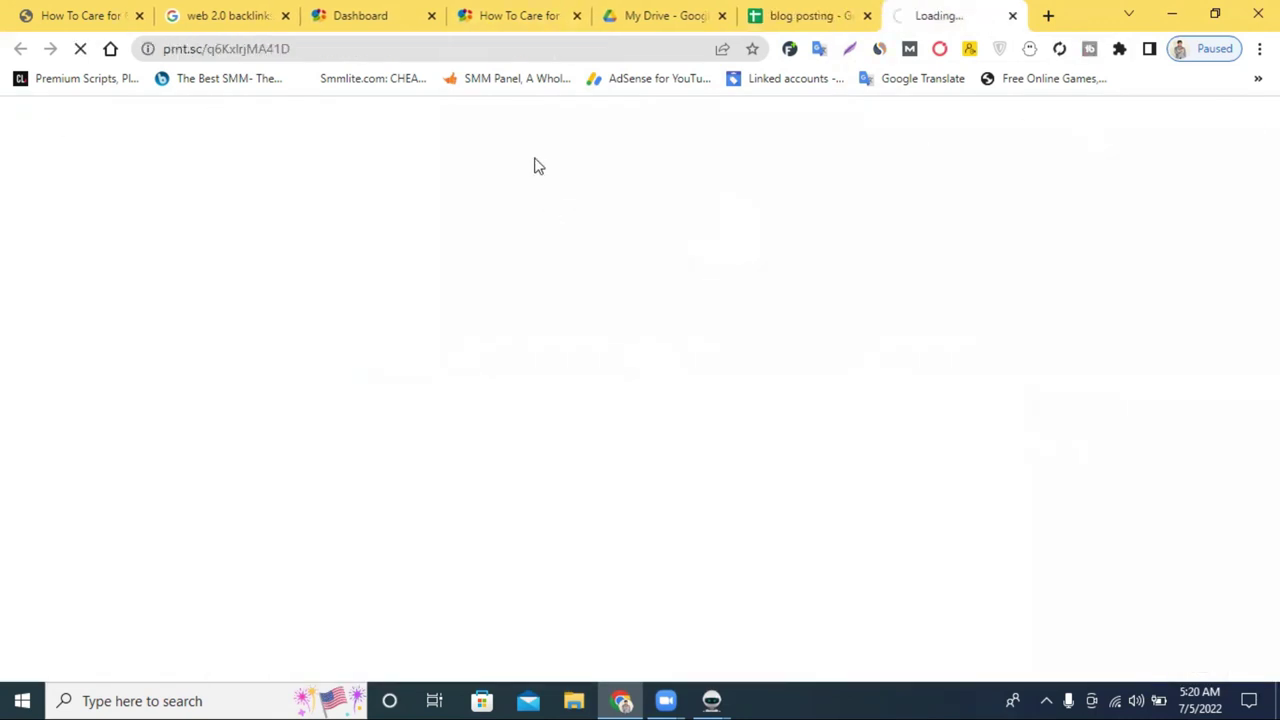
# Step: Copy the uploaded screenshot's prnt.sc address and paste it into the first entry's Screenshot link cell in the blog posting sheet
pyautogui.click(466, 57)
pyautogui.hotkey('ctrl', 'c')
pyautogui.rightClick(467, 62)
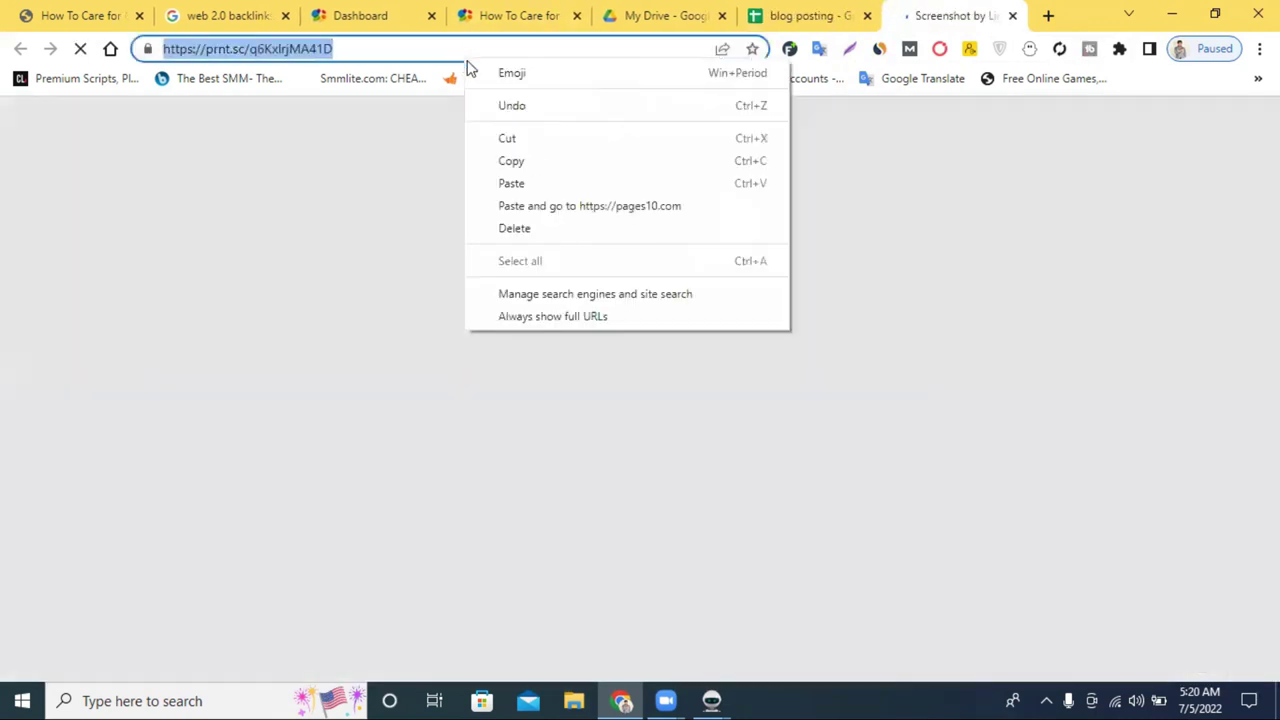
pyautogui.click(540, 134)
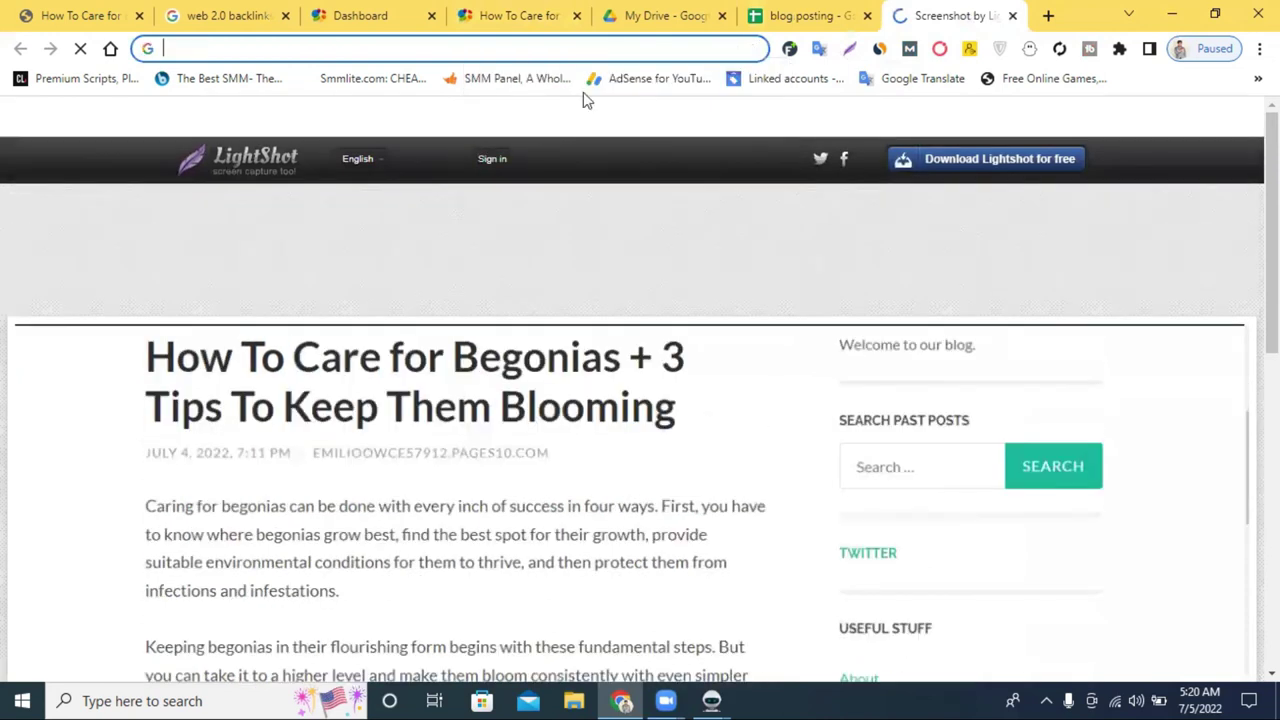
pyautogui.click(805, 15)
pyautogui.click(369, 284)
pyautogui.doubleClick(369, 284)
pyautogui.rightClick(436, 395)
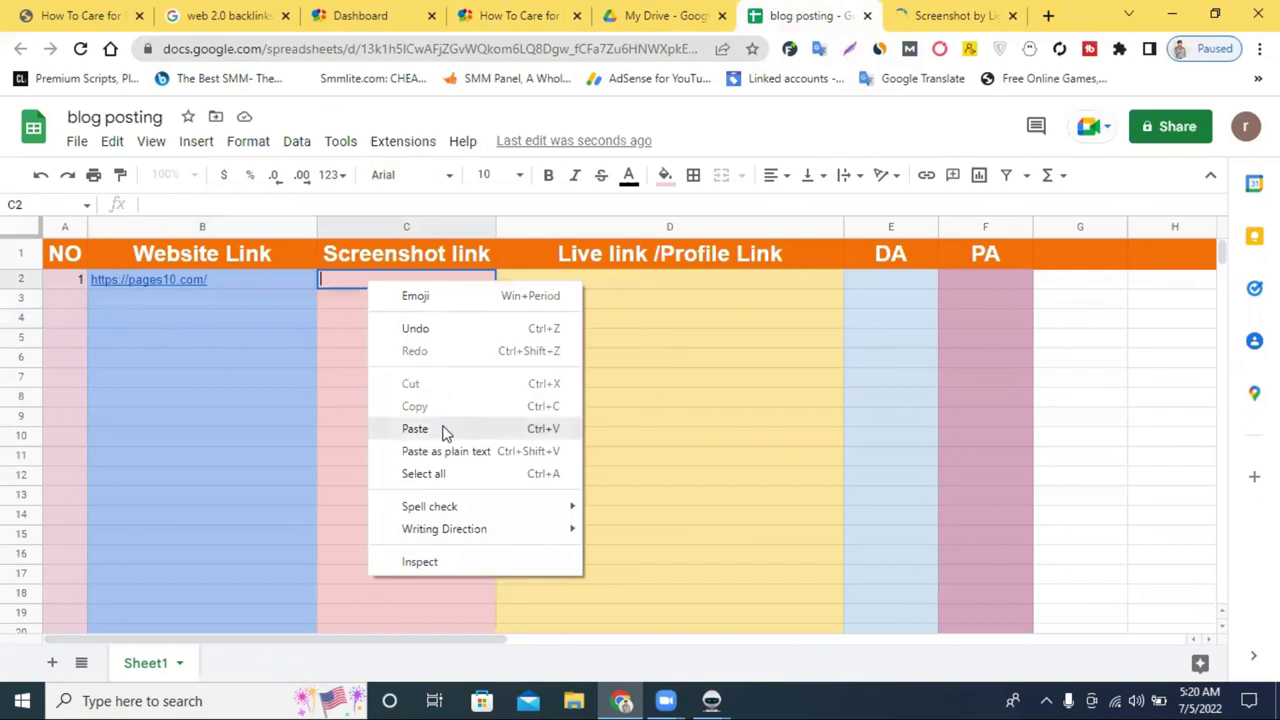
pyautogui.click(443, 430)
pyautogui.click(435, 427)
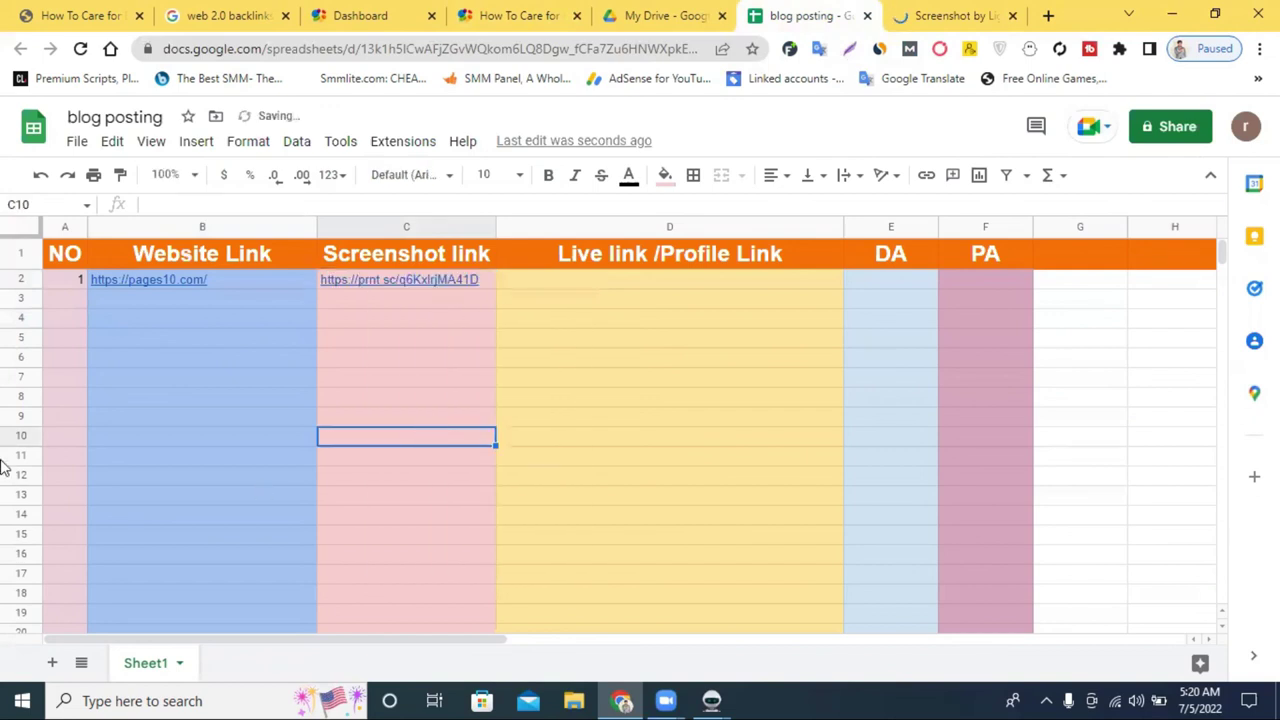
# Step: Copy the published blog's pages10.com subdomain address and paste it into the first entry's Live link /Profile Link cell
pyautogui.click(515, 15)
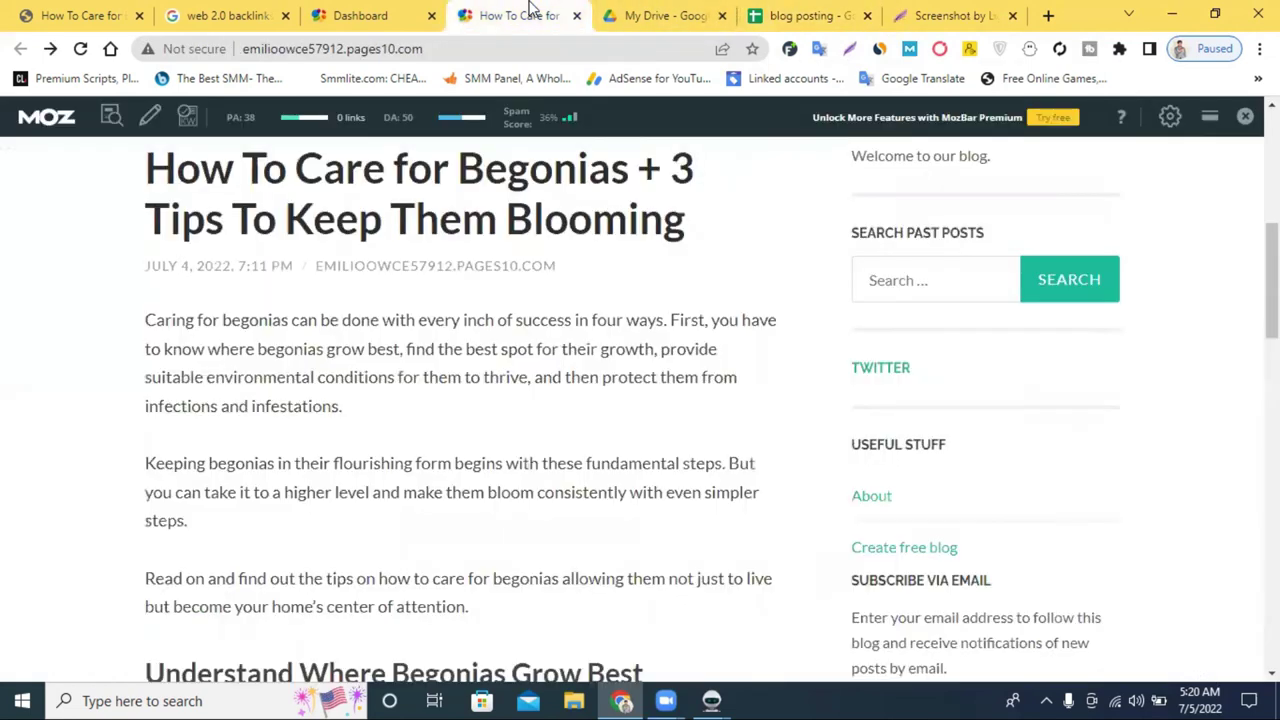
pyautogui.scroll(5, 740, 280)
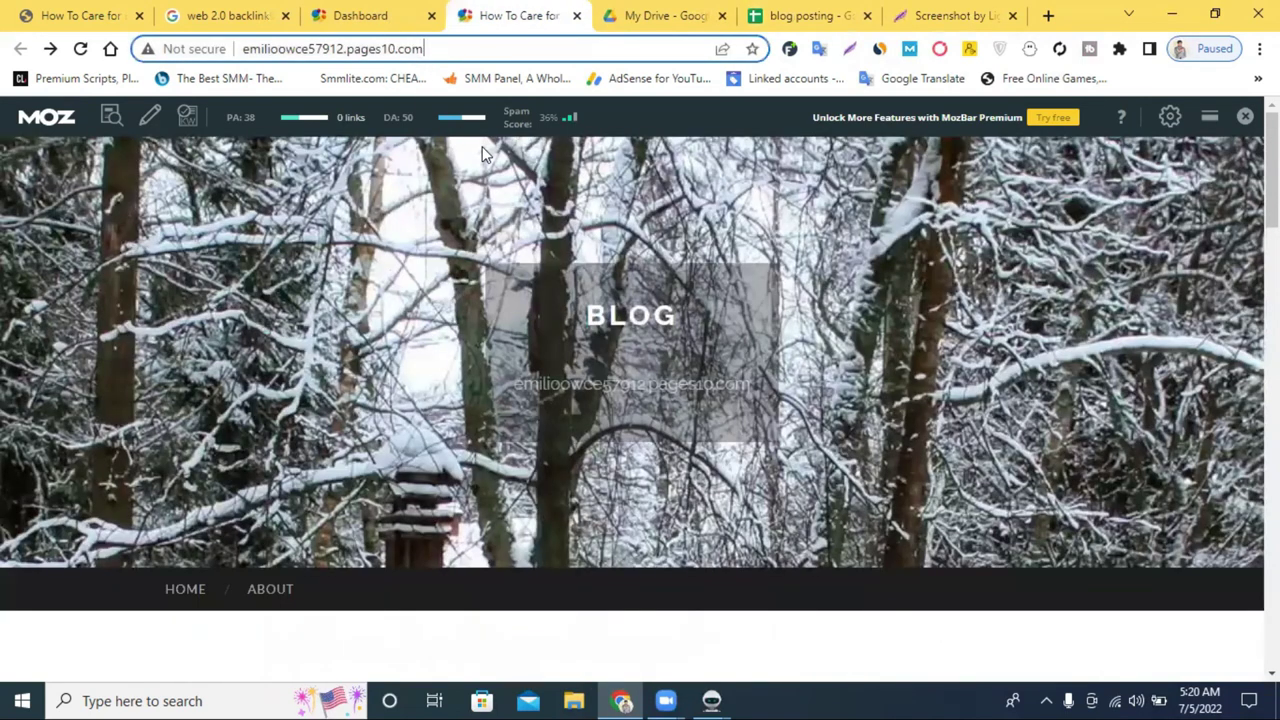
pyautogui.click(421, 48)
pyautogui.hotkey('ctrl', 'c')
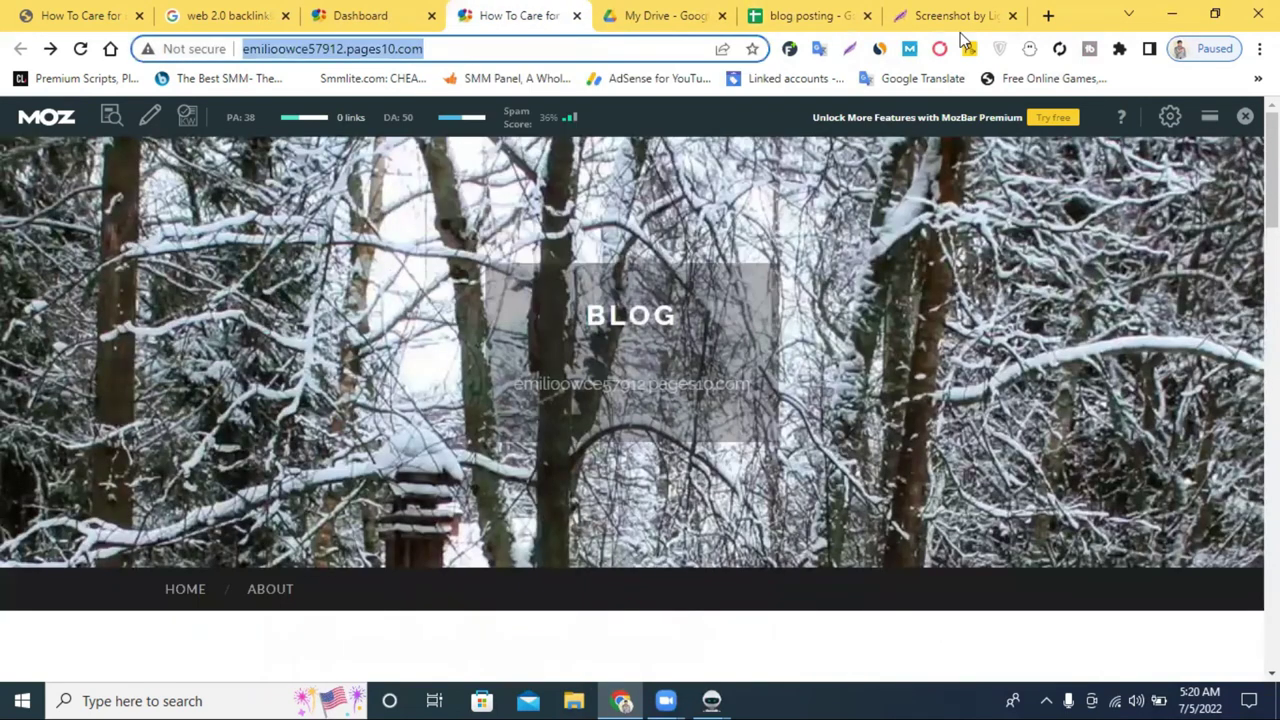
pyautogui.scroll(-4, 605, 395)
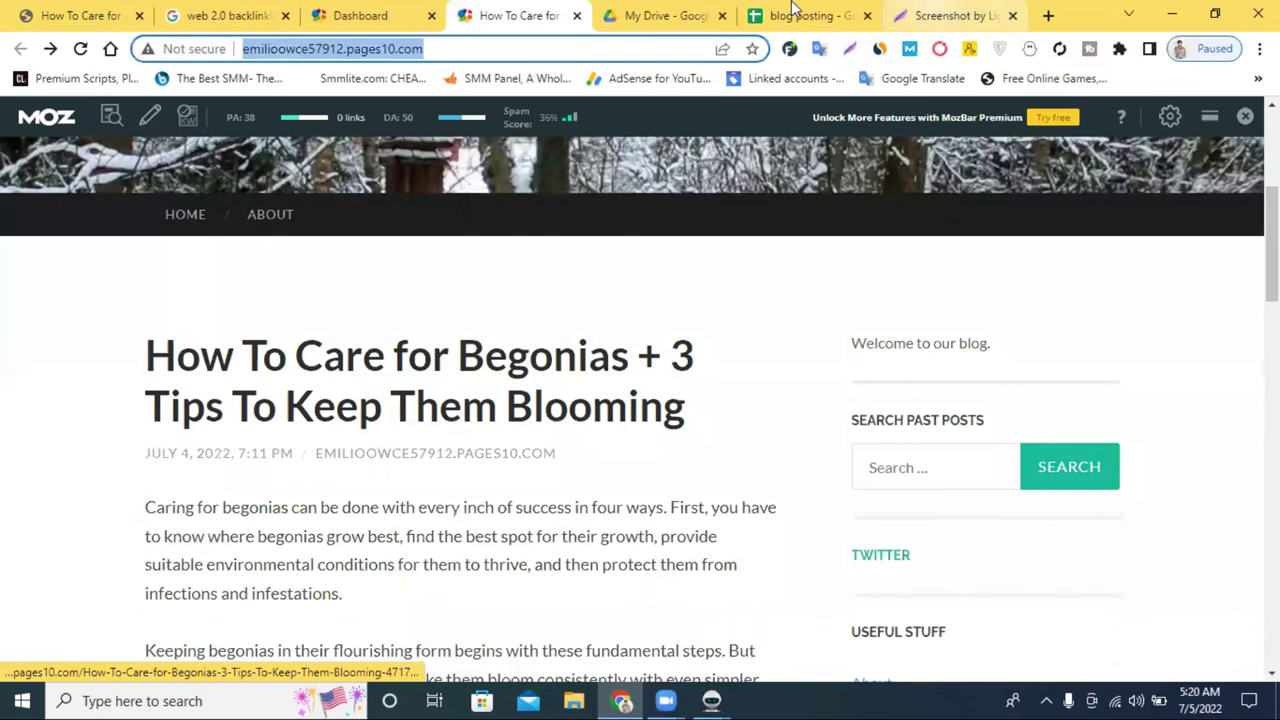
pyautogui.click(793, 12)
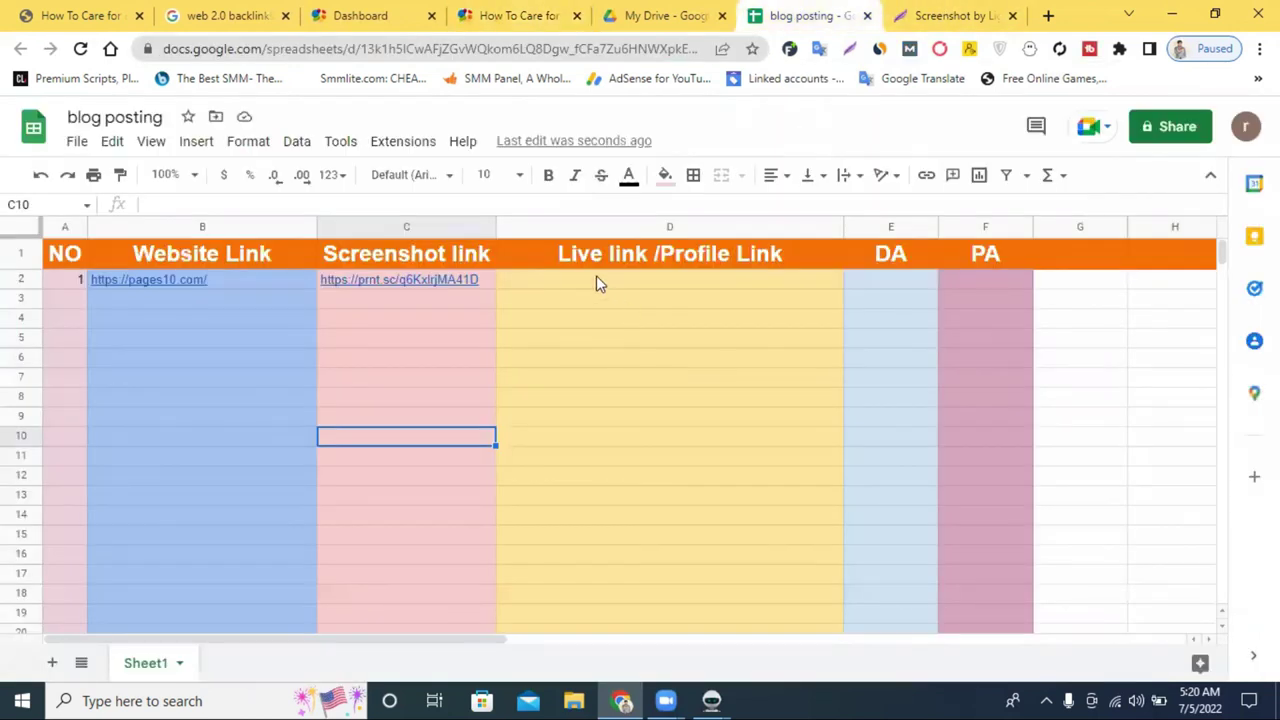
pyautogui.click(597, 280)
pyautogui.rightClick(597, 280)
pyautogui.click(620, 424)
pyautogui.click(675, 455)
# Step: Check the site's MozBar metrics and enter DA 50 and PA 42 for the first entry in the sheet
pyautogui.click(520, 15)
pyautogui.click(372, 12)
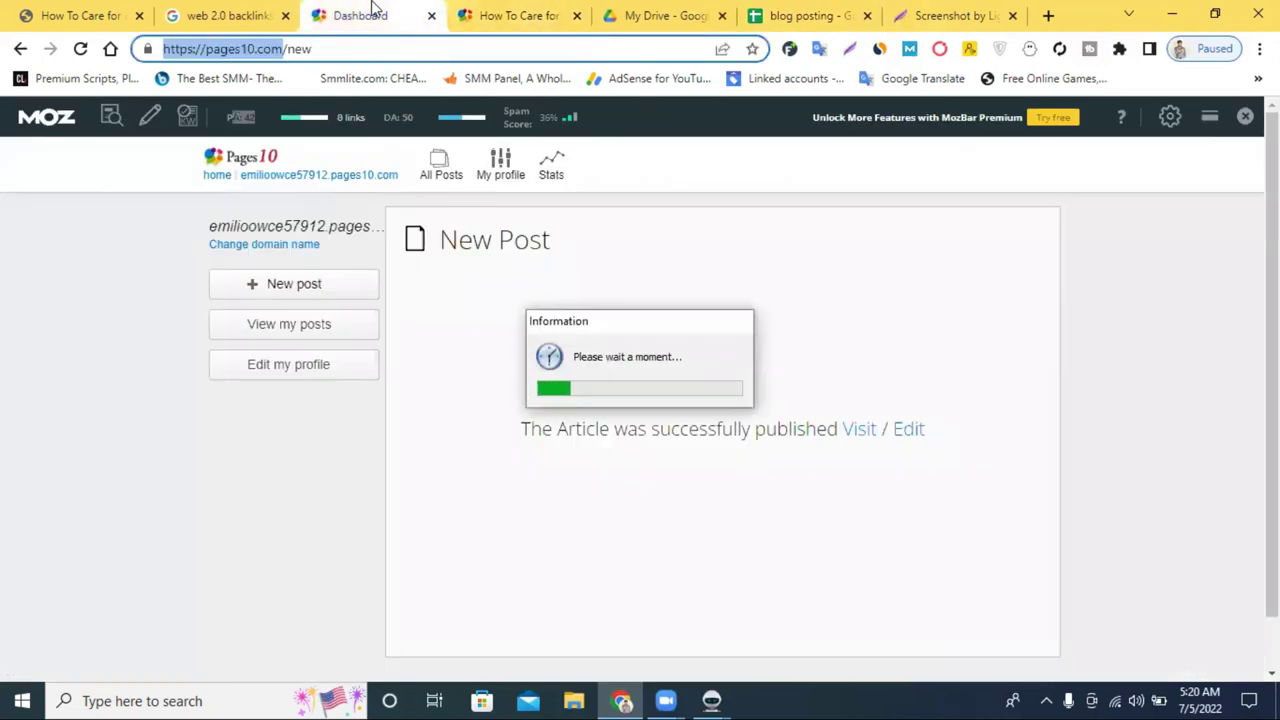
pyautogui.click(508, 15)
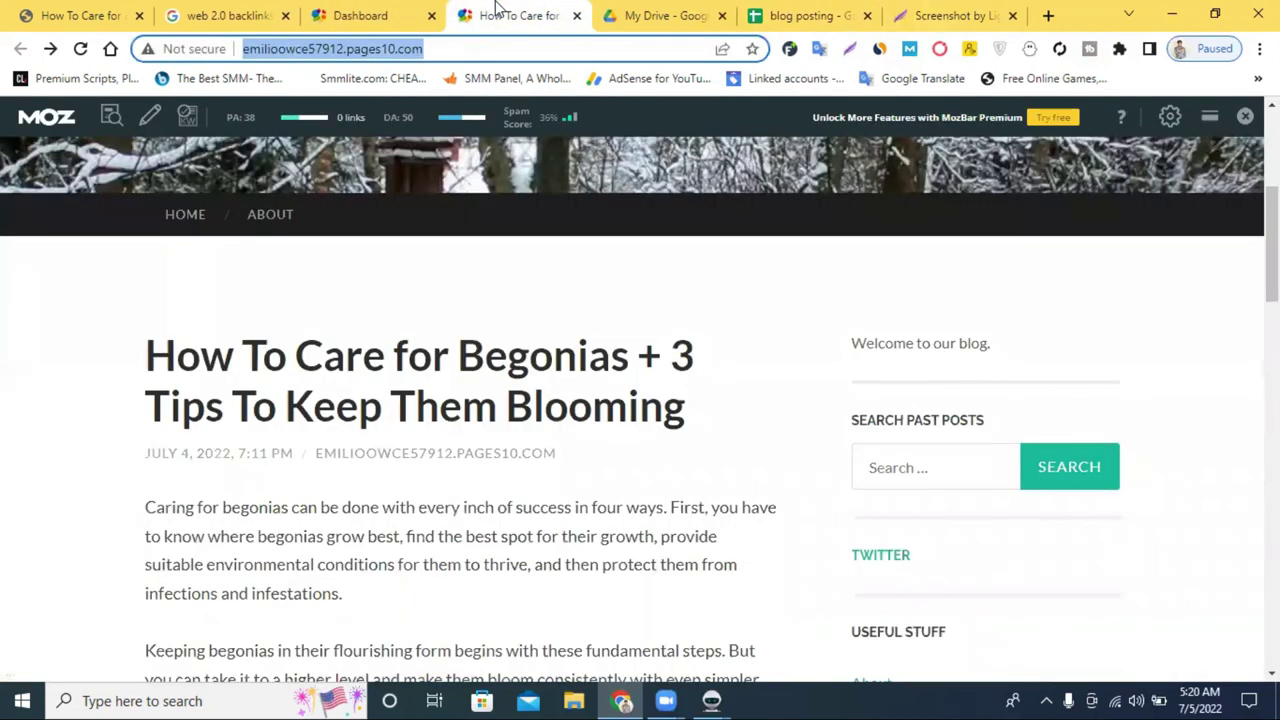
pyautogui.click(343, 10)
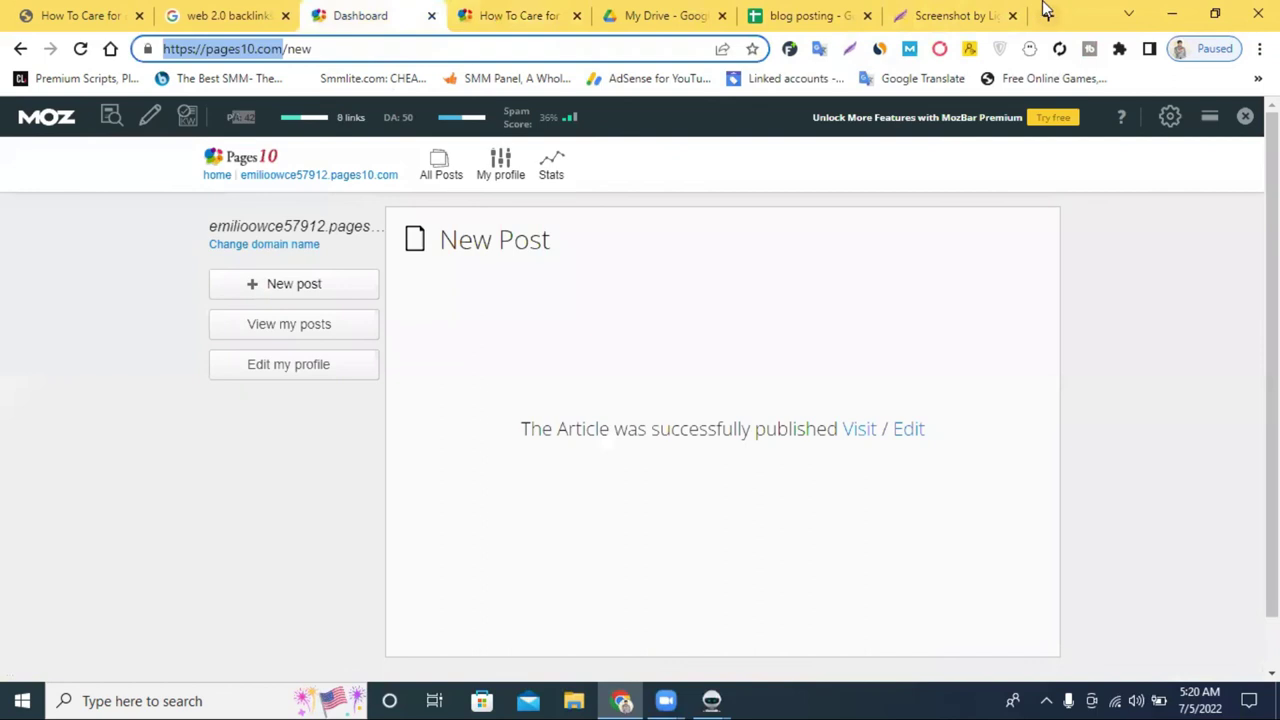
pyautogui.click(820, 12)
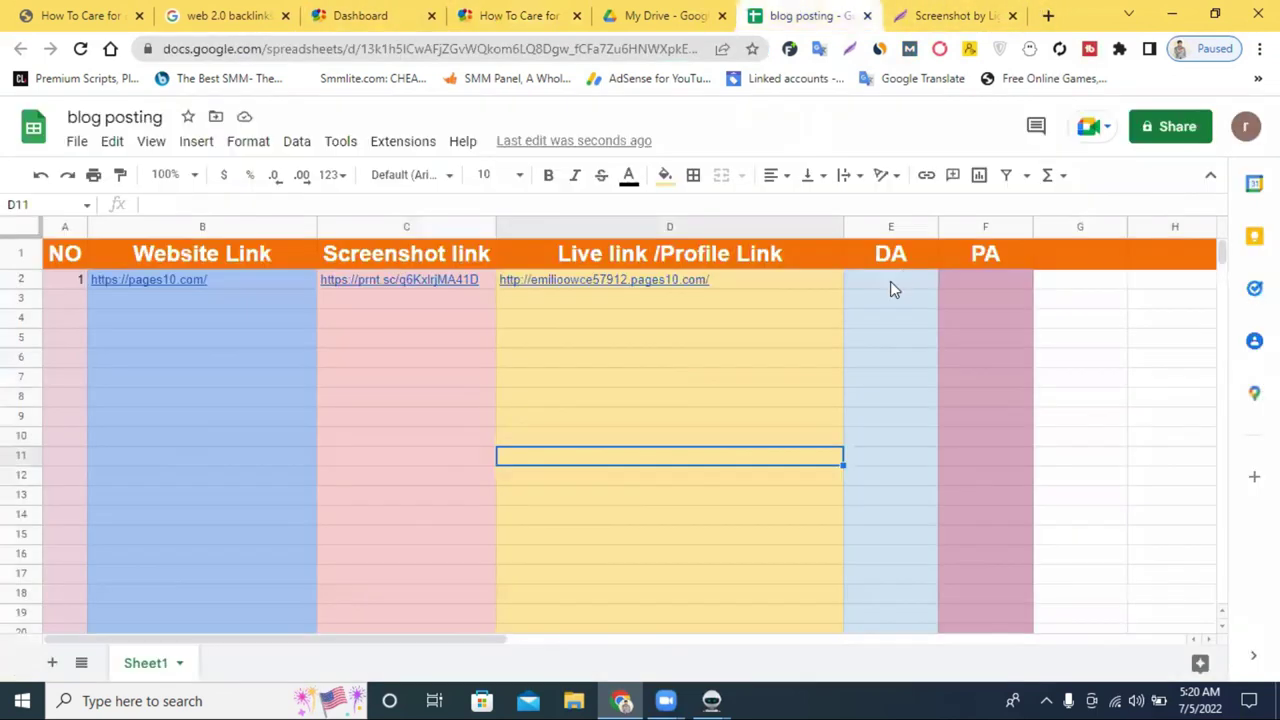
pyautogui.doubleClick(889, 281)
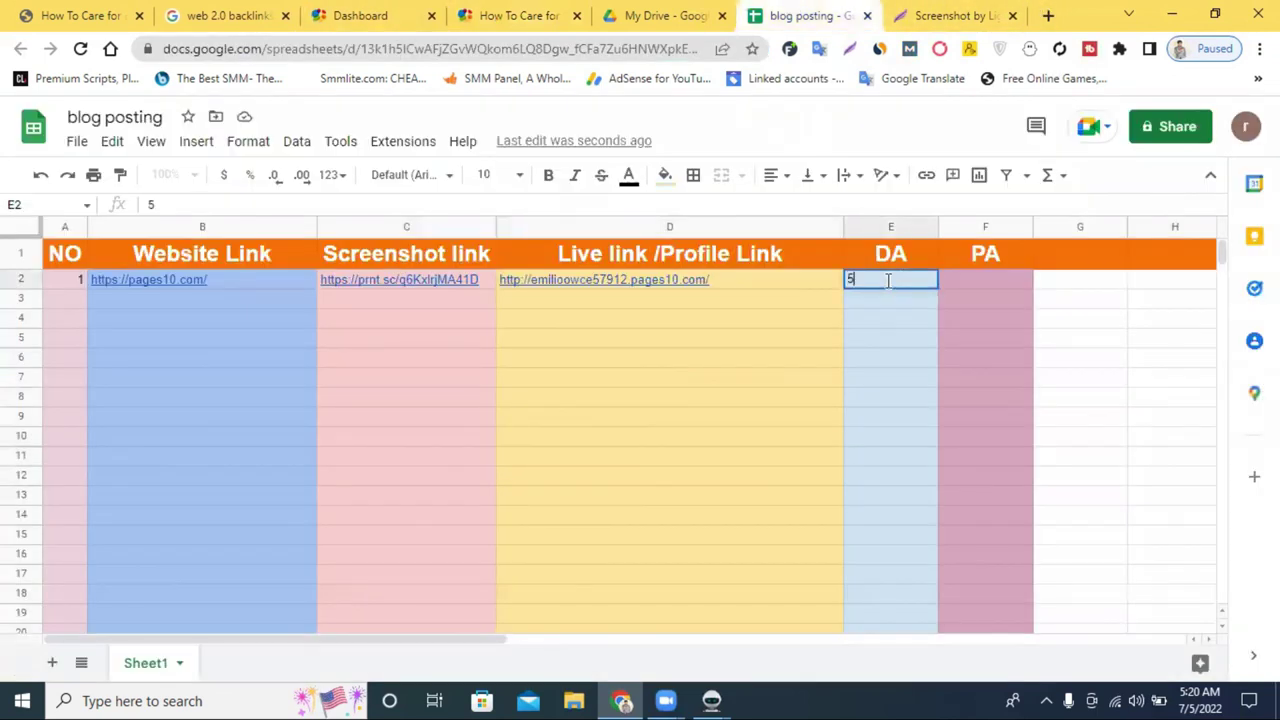
pyautogui.click(971, 281)
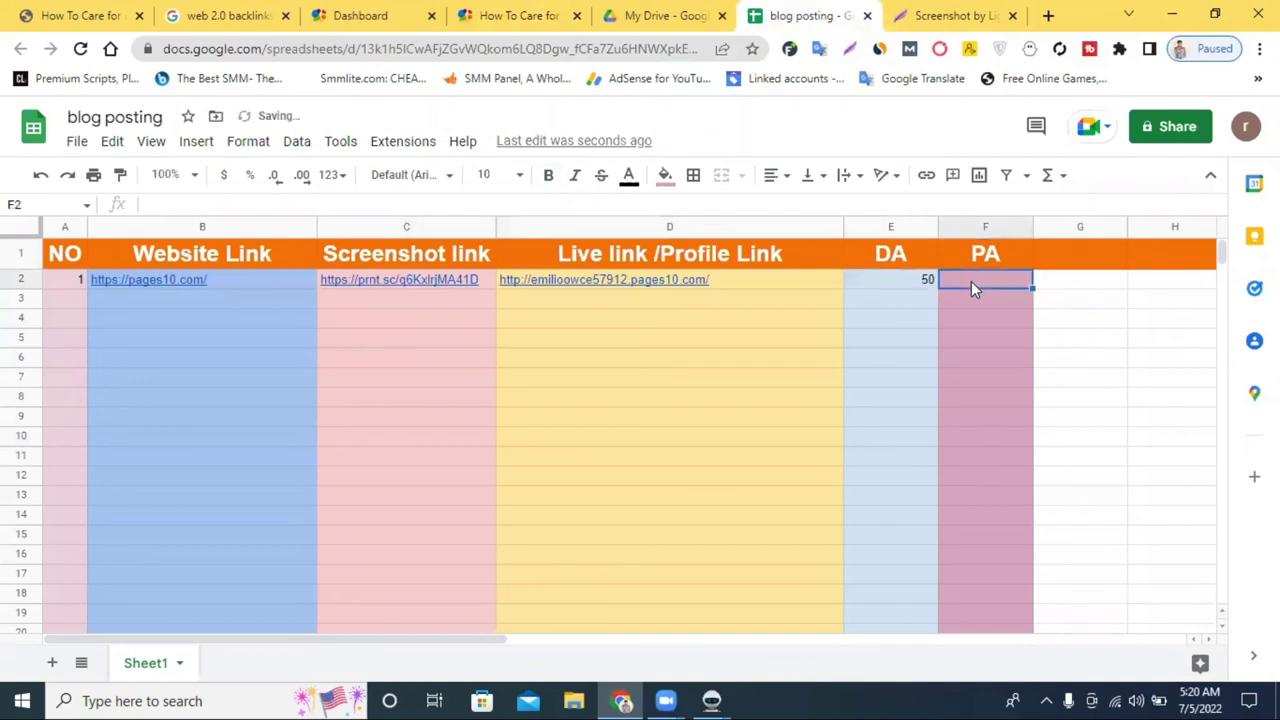
pyautogui.write('42')
pyautogui.click(949, 398)
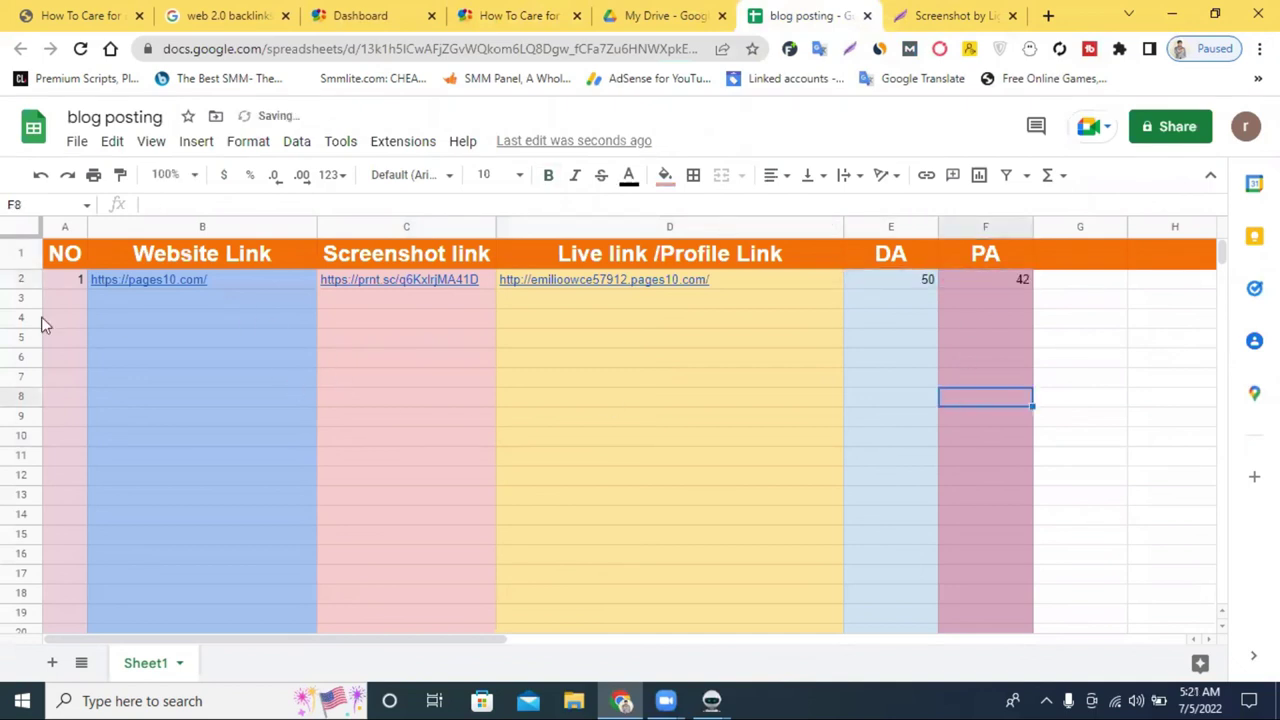
# Step: Share the blog posting sheet with anyone with the link as Editor and copy the share link
pyautogui.scroll(-4, 148, 487)
pyautogui.scroll(4, 186, 487)
pyautogui.click(1181, 126)
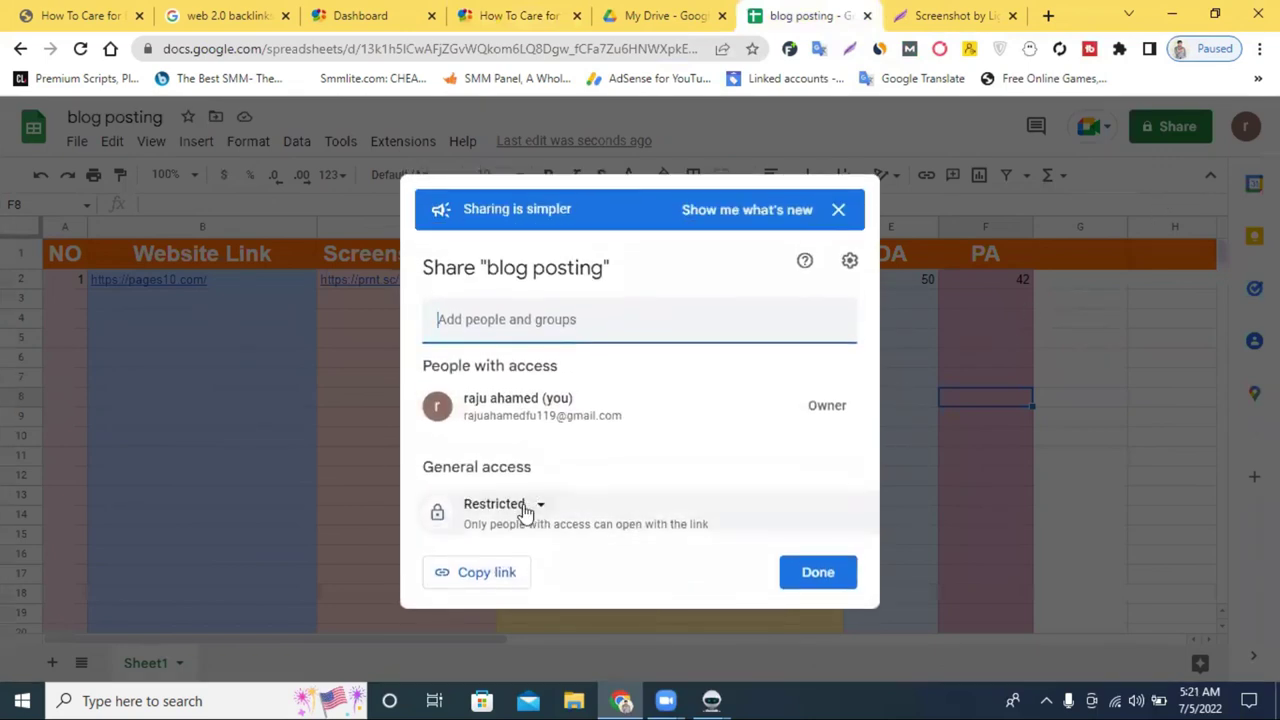
pyautogui.click(512, 506)
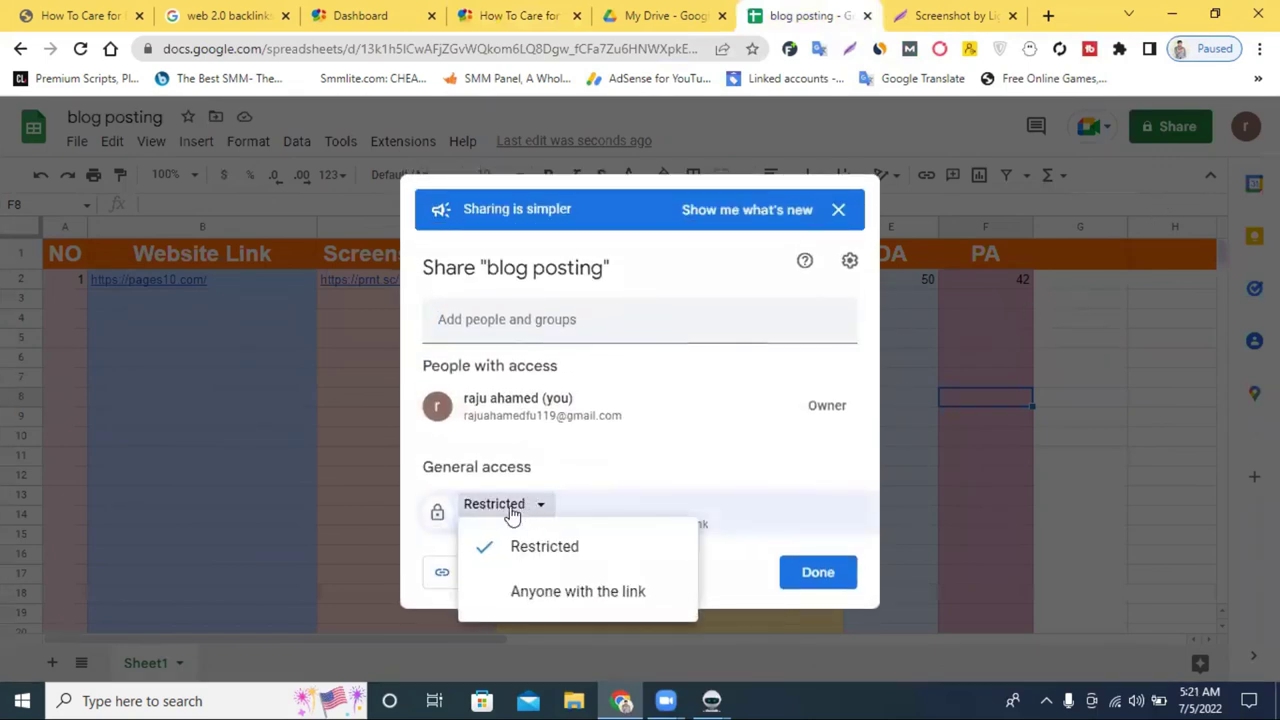
pyautogui.click(545, 603)
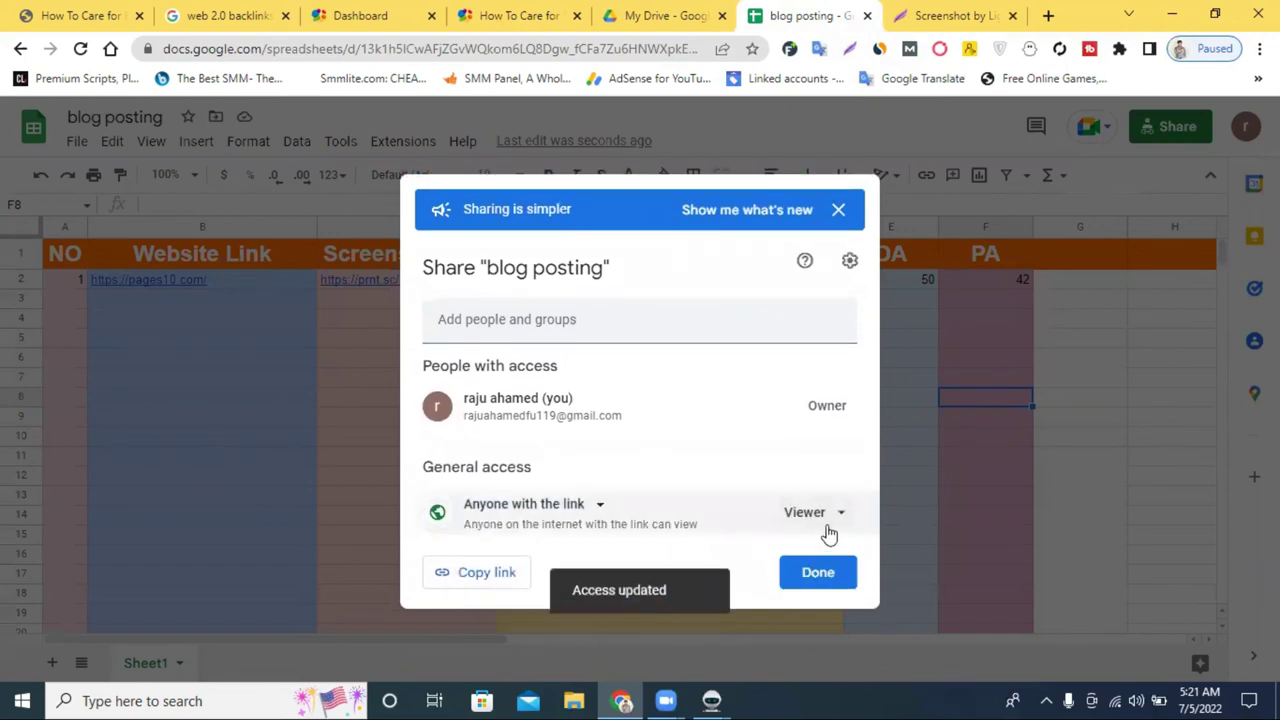
pyautogui.click(816, 515)
pyautogui.click(843, 466)
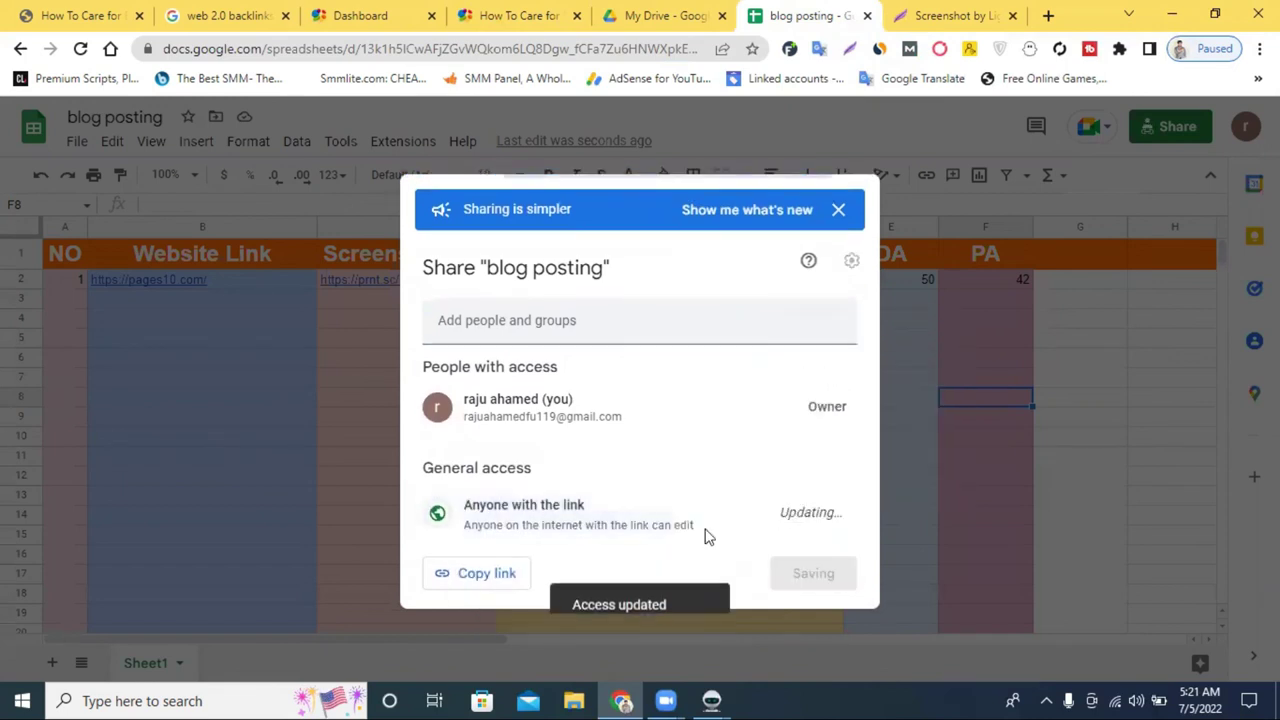
pyautogui.click(487, 580)
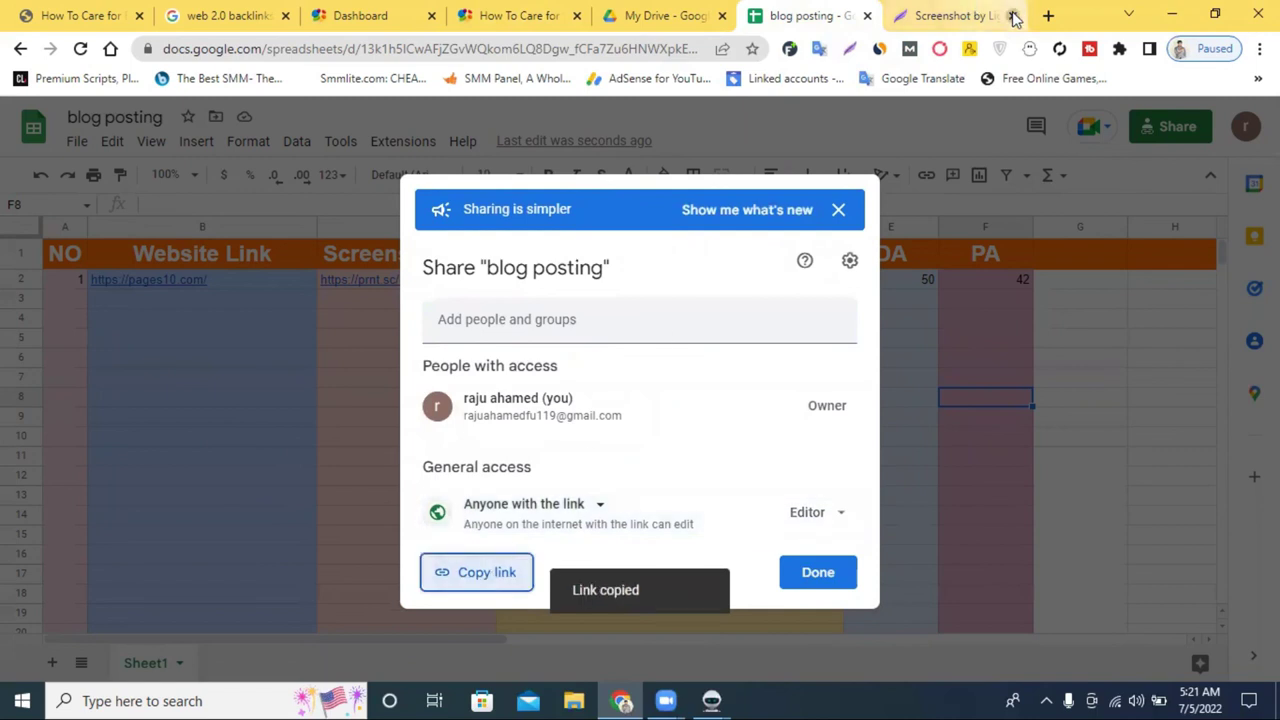
# Step: Close the Lightshot screenshot and blog posting pages, and reopen the sheet from its copied share link in a new tab
pyautogui.click(1013, 16)
pyautogui.click(1012, 16)
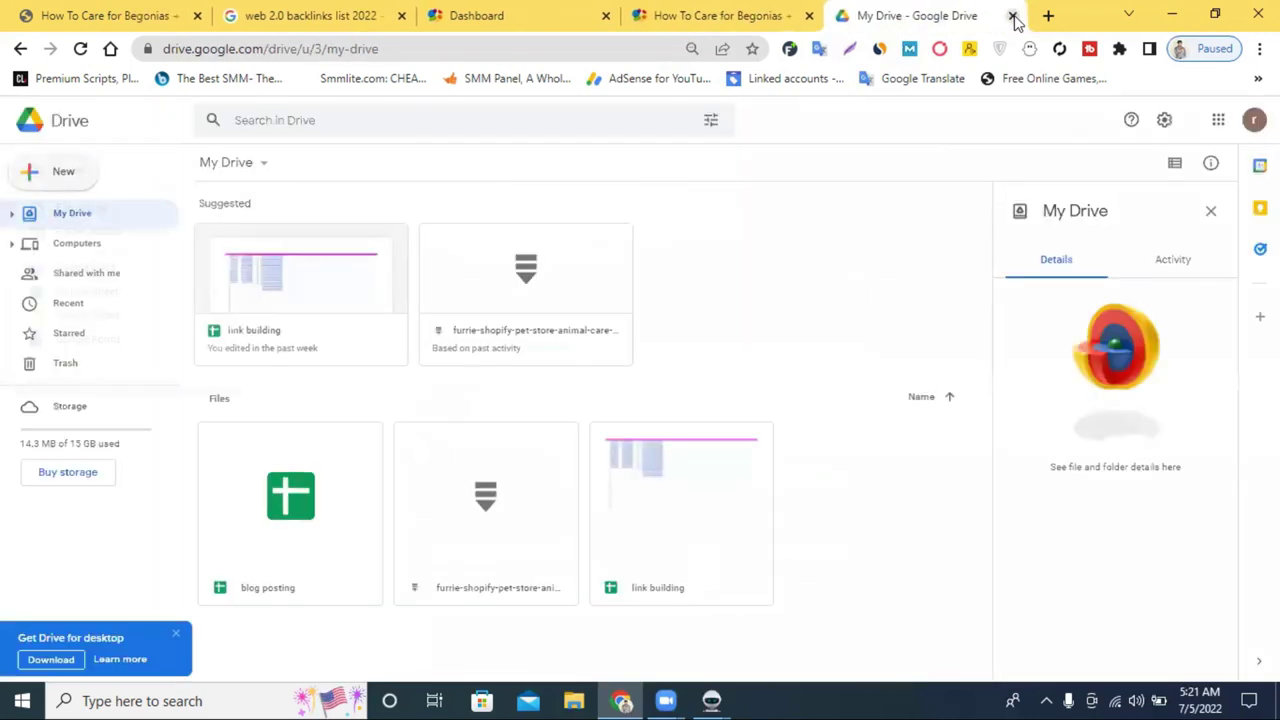
pyautogui.click(1047, 15)
pyautogui.rightClick(656, 46)
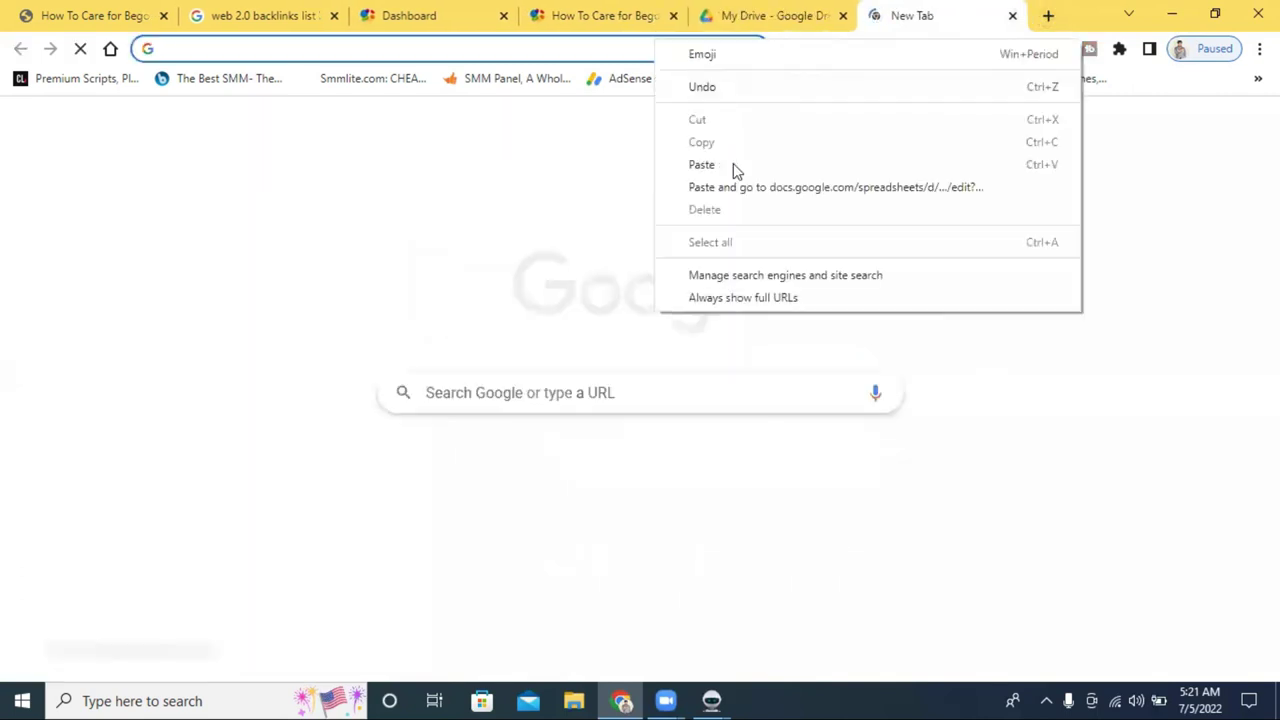
pyautogui.click(767, 182)
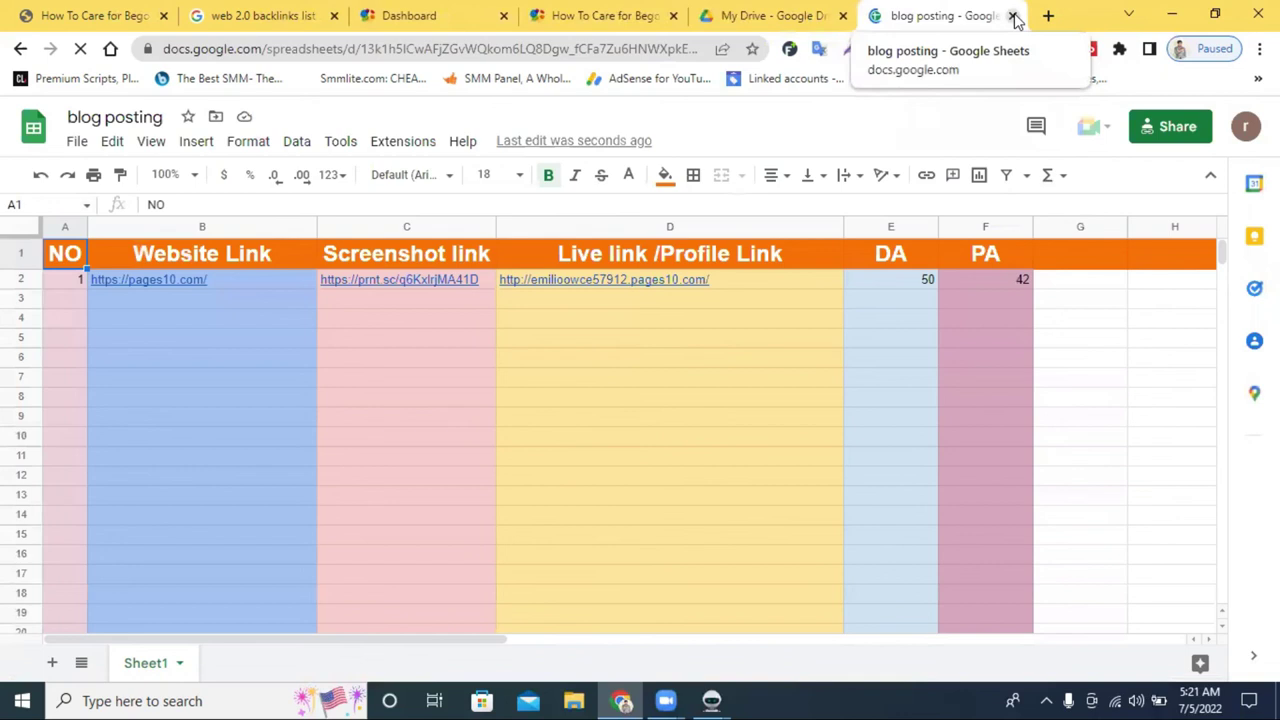
# Step: Close the Google Drive page and return to the published begonia post on the Pages10 blog
pyautogui.click(600, 16)
pyautogui.click(800, 16)
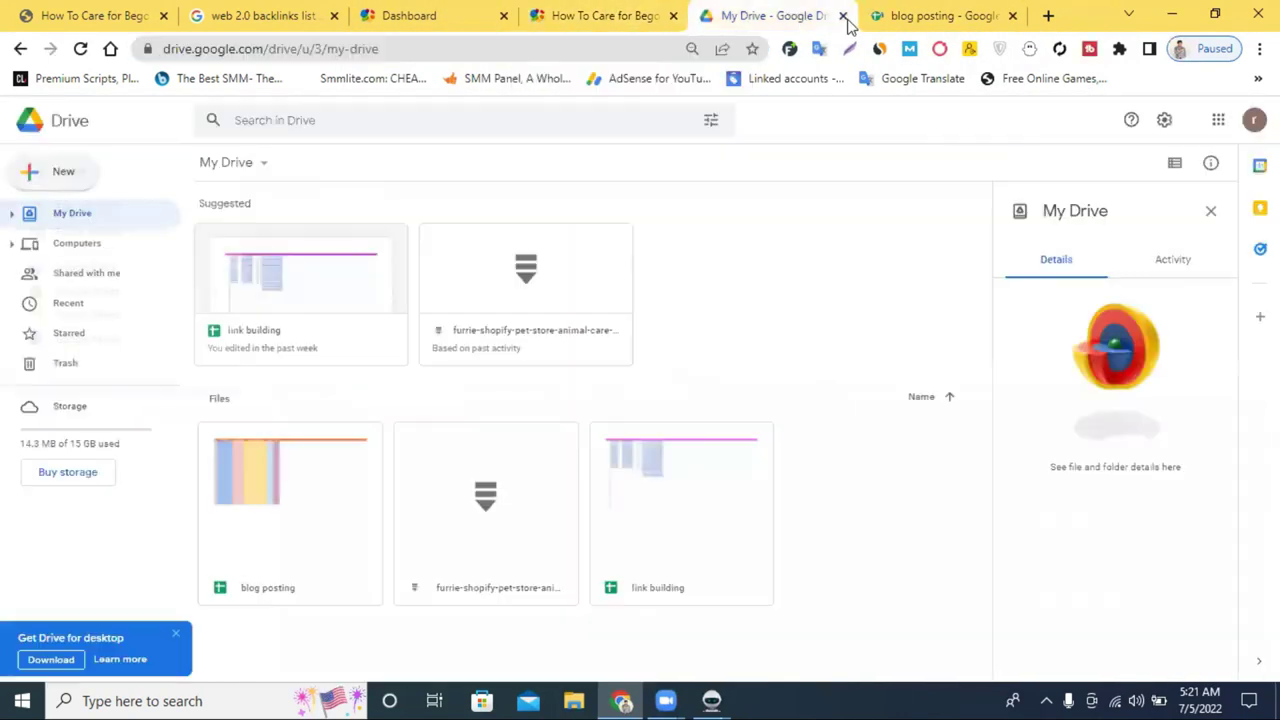
pyautogui.click(843, 16)
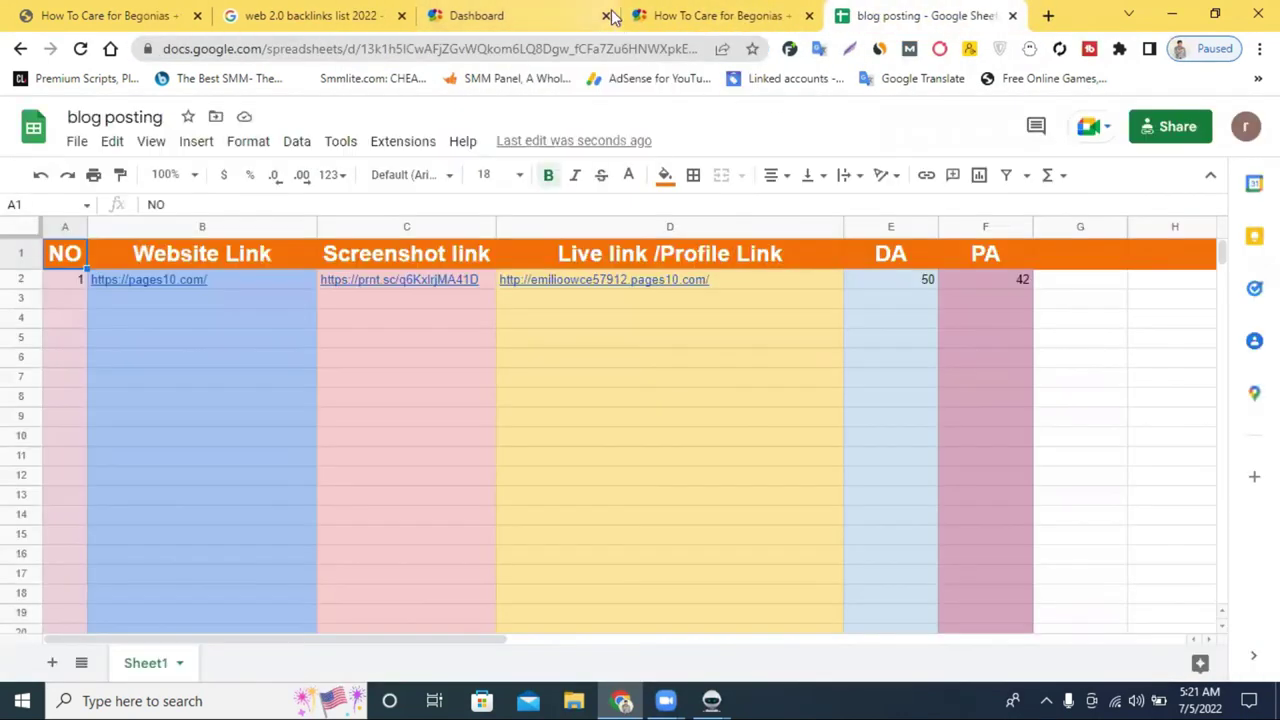
pyautogui.click(700, 16)
pyautogui.click(512, 10)
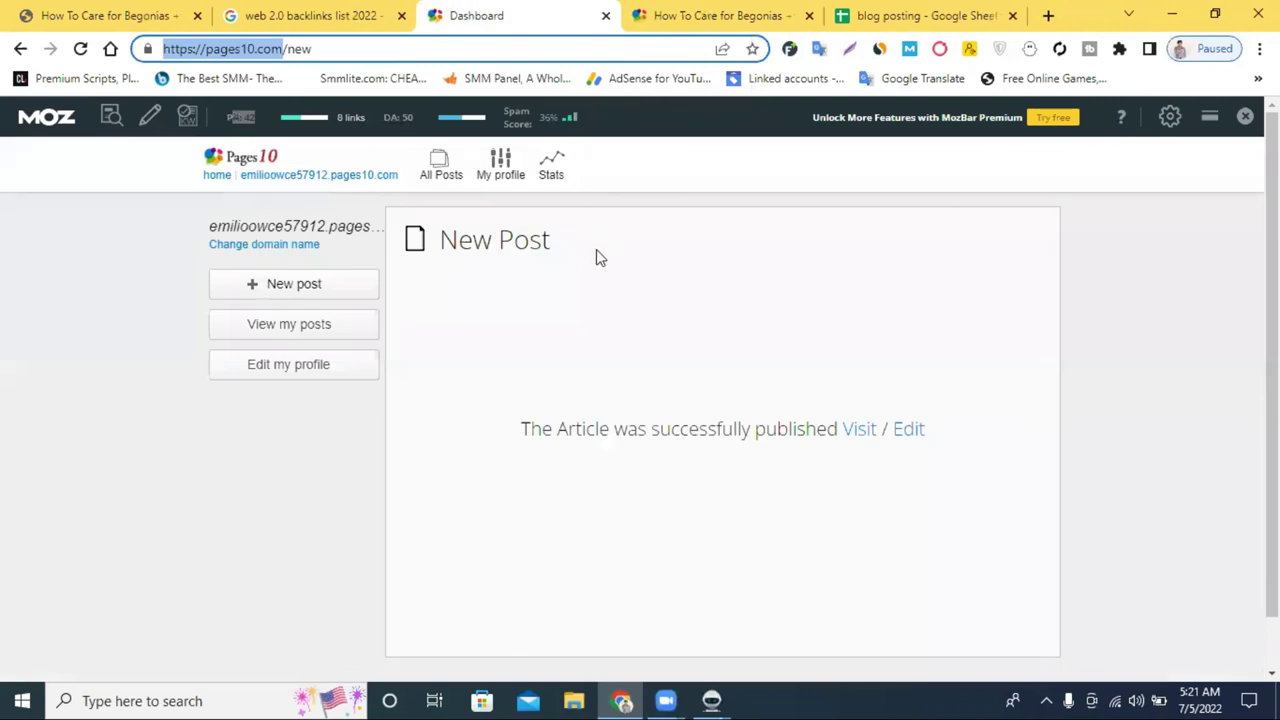
pyautogui.click(737, 10)
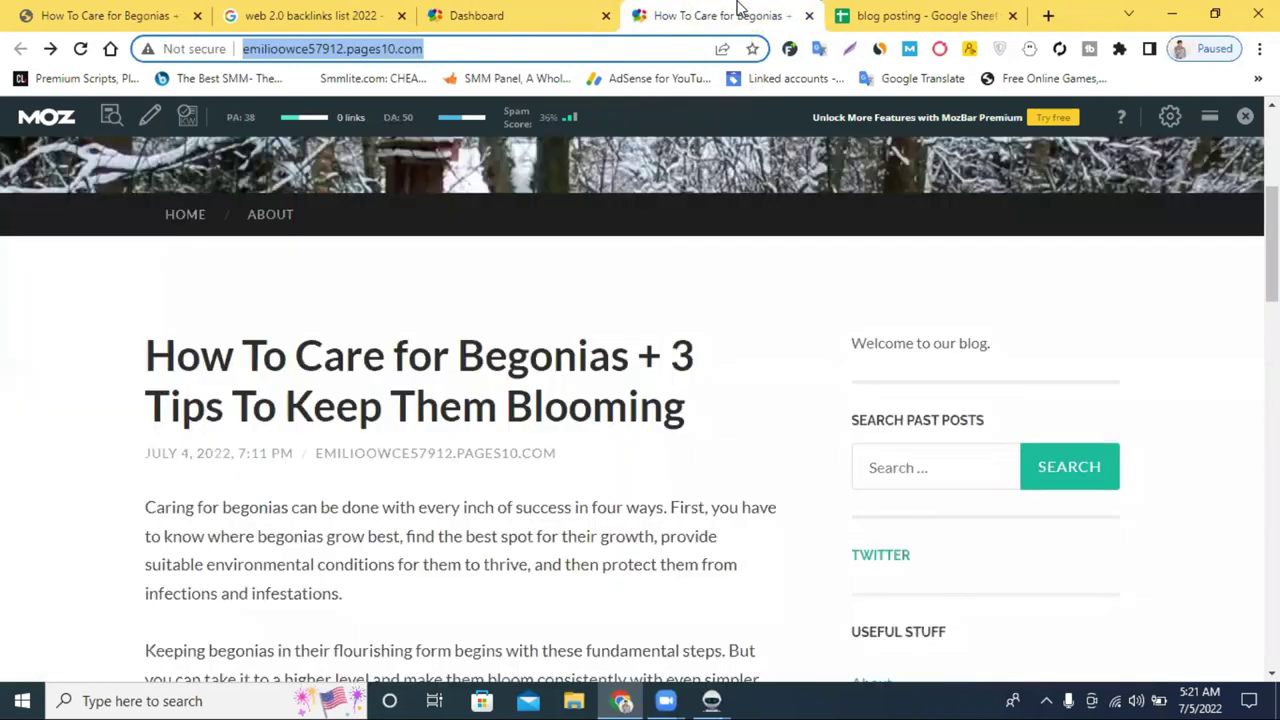
# Step: Turn off the MozBar overlay on the published Pages10 begonia blog page
pyautogui.click(865, 8)
pyautogui.click(765, 12)
pyautogui.scroll(2, 714, 120)
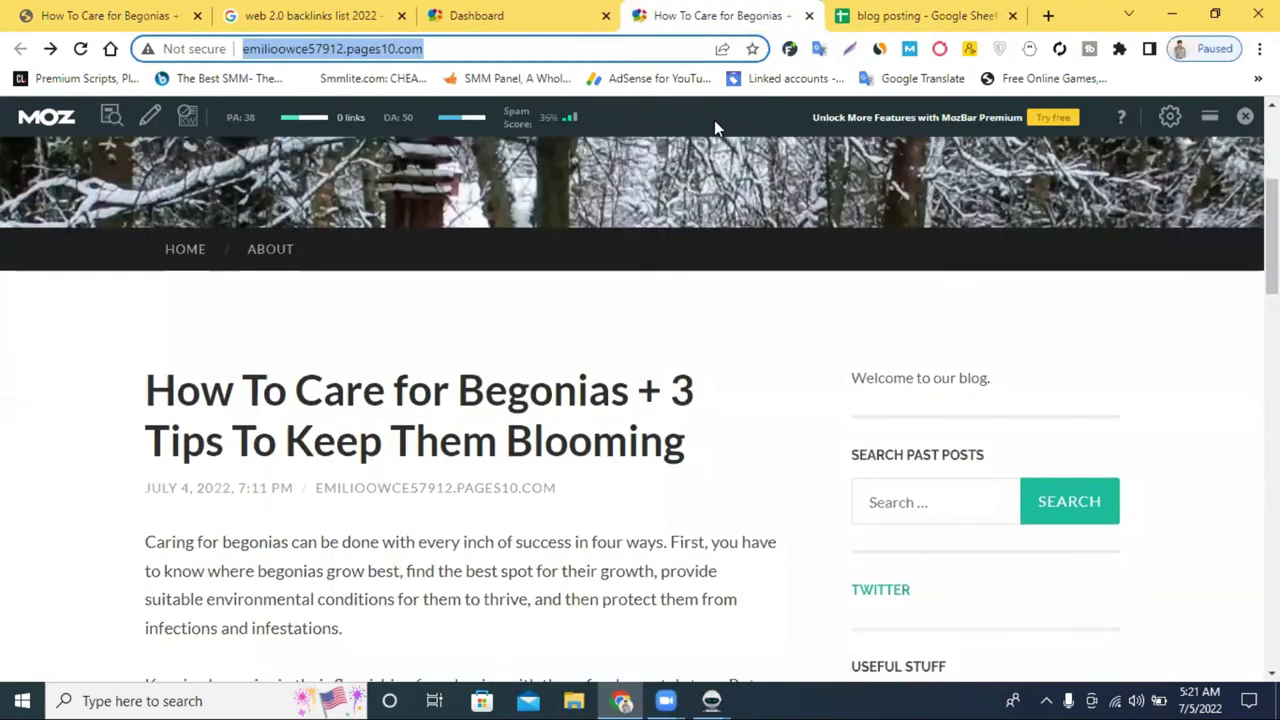
pyautogui.scroll(2, 710, 126)
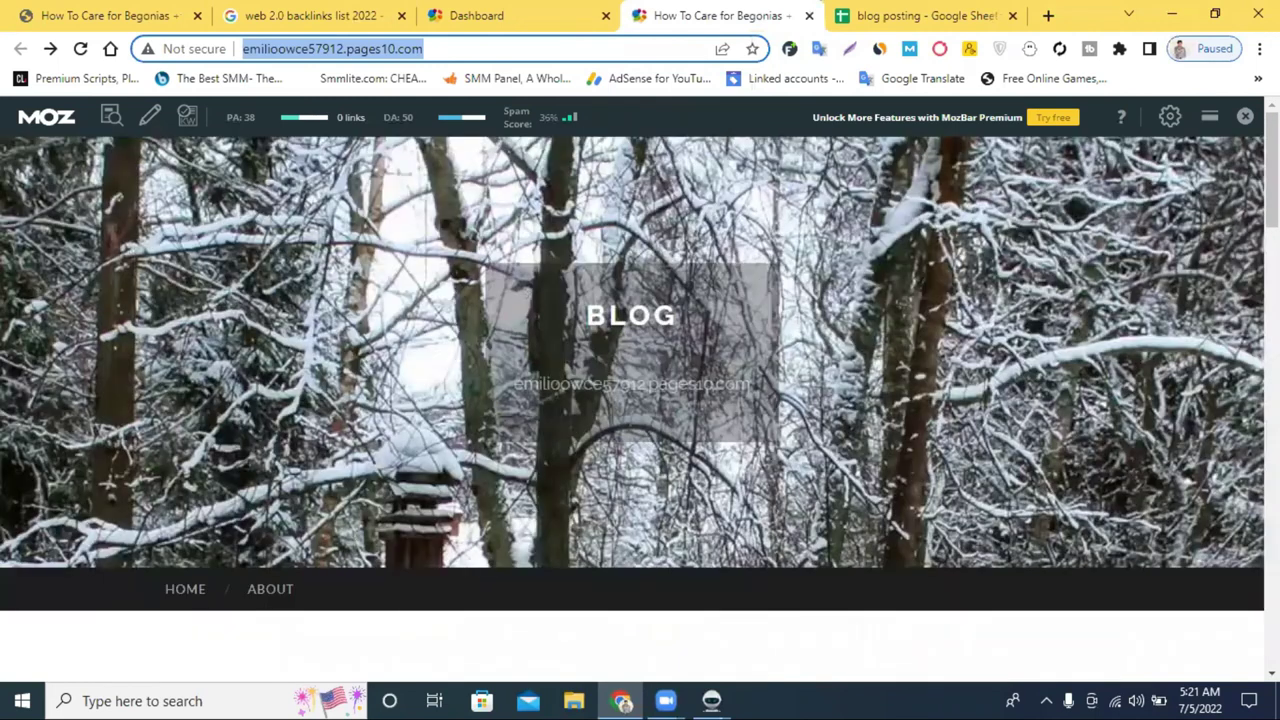
pyautogui.click(1245, 116)
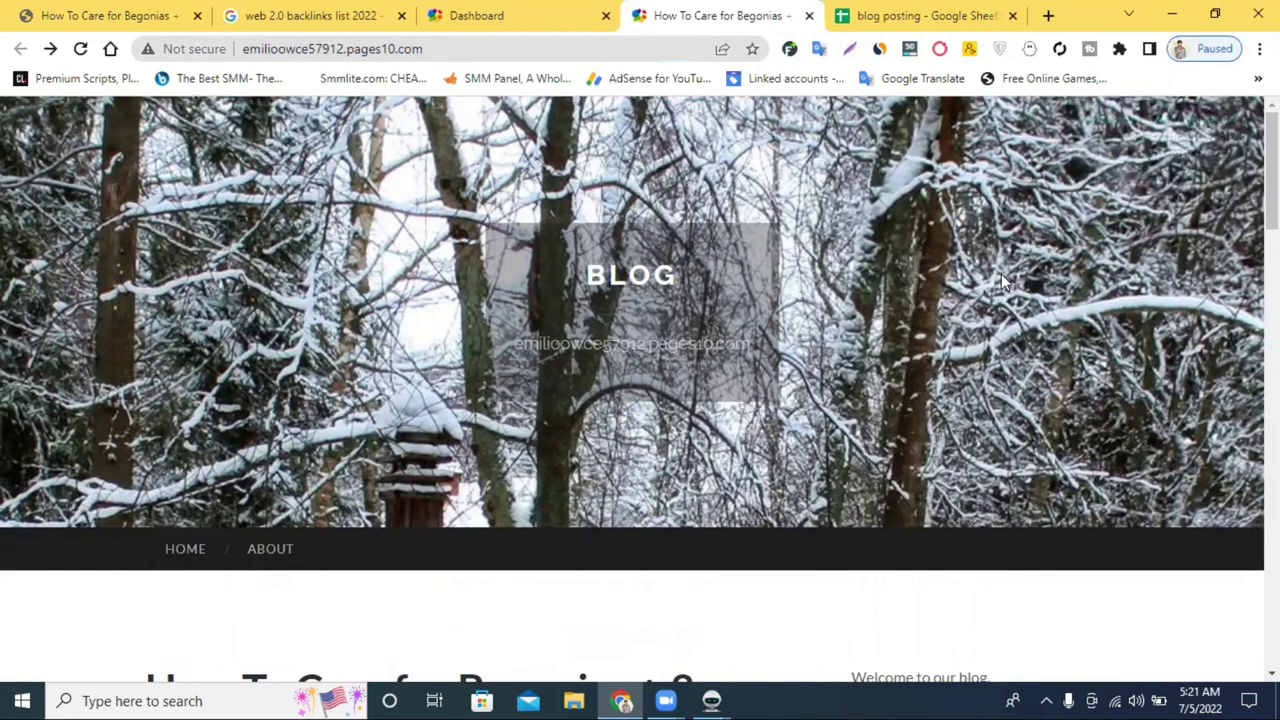
# Step: Close the web 2.0 backlinks search results and the Pages10 dashboard, and return to the blog posting sheet
pyautogui.click(590, 12)
pyautogui.click(640, 12)
pyautogui.click(592, 12)
pyautogui.click(650, 12)
pyautogui.click(268, 12)
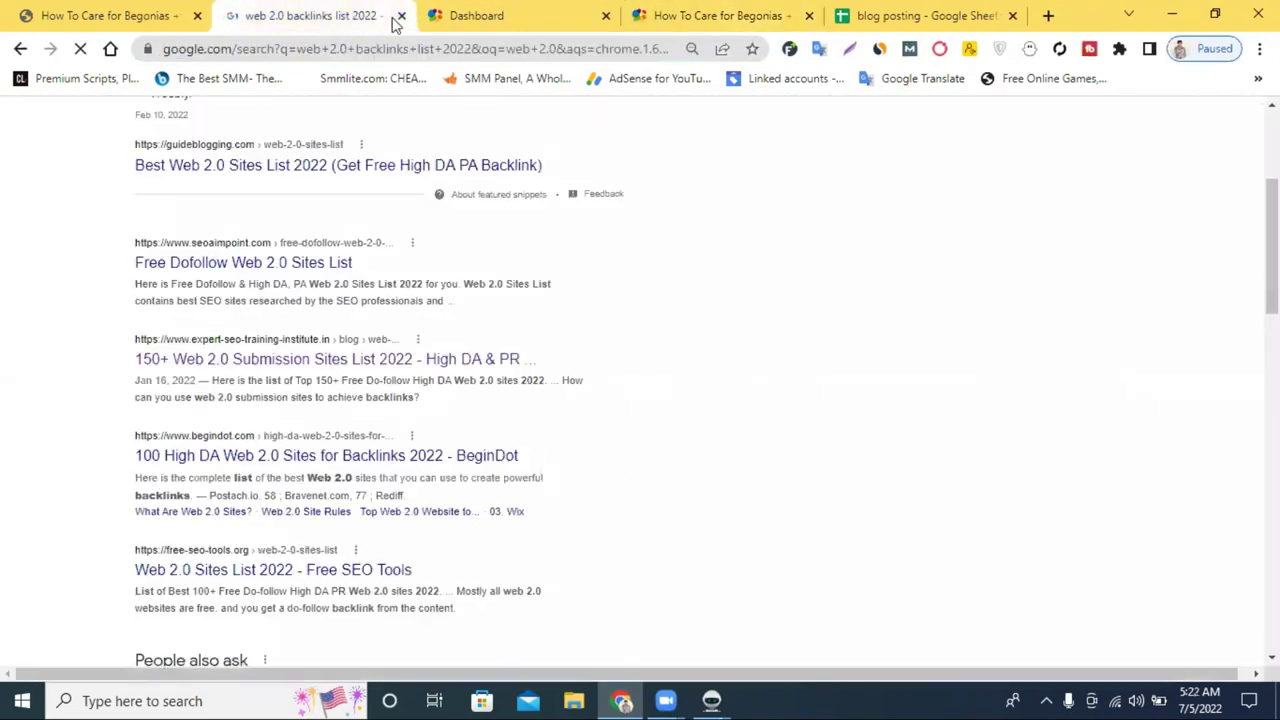
pyautogui.click(400, 18)
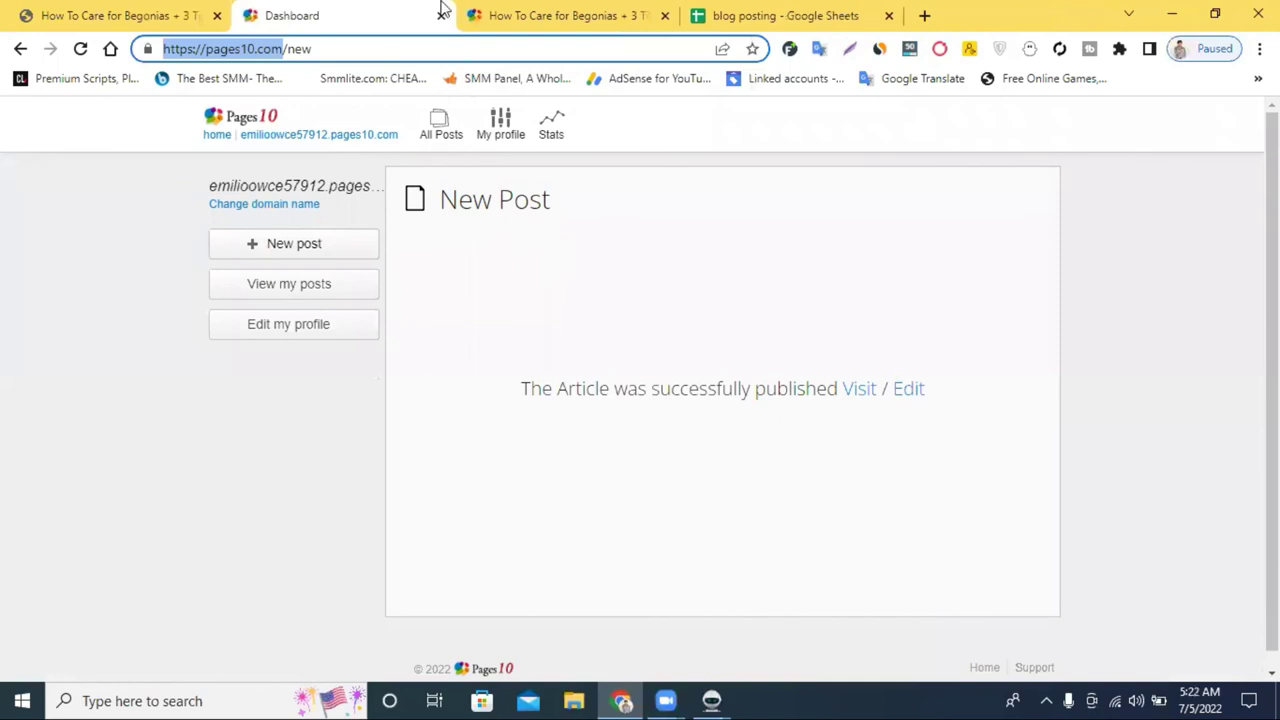
pyautogui.click(438, 17)
pyautogui.click(571, 17)
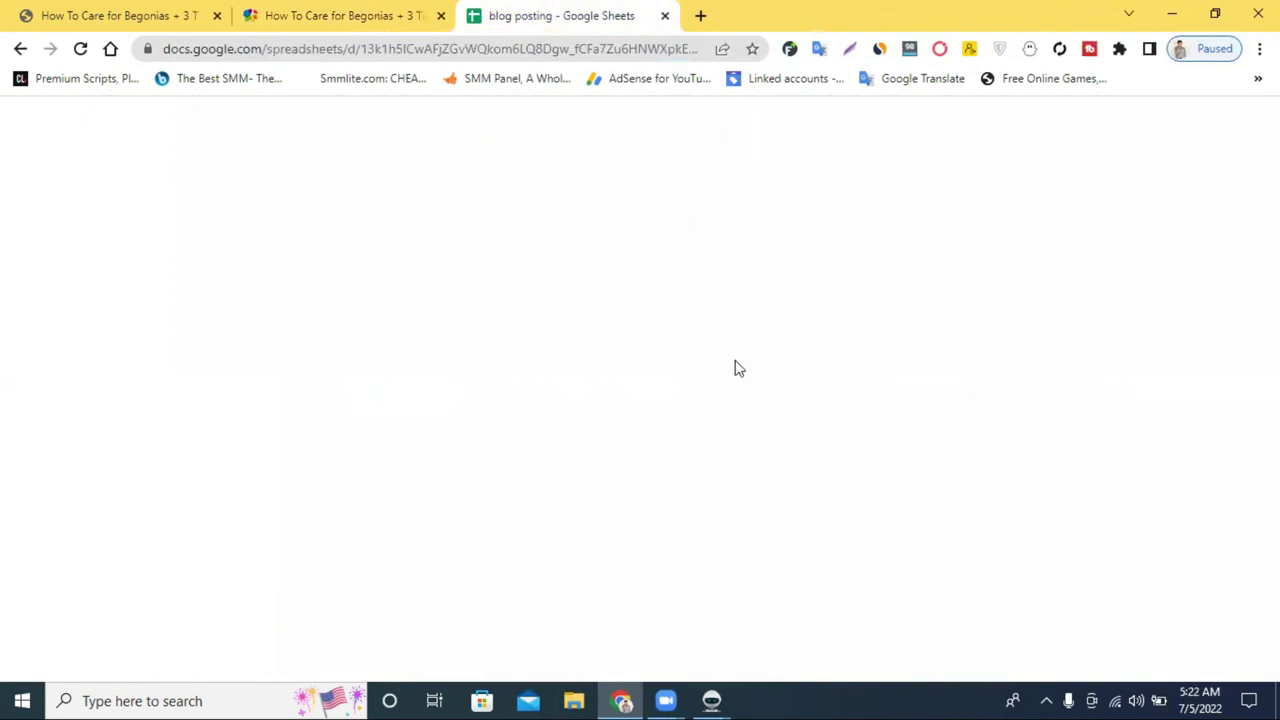